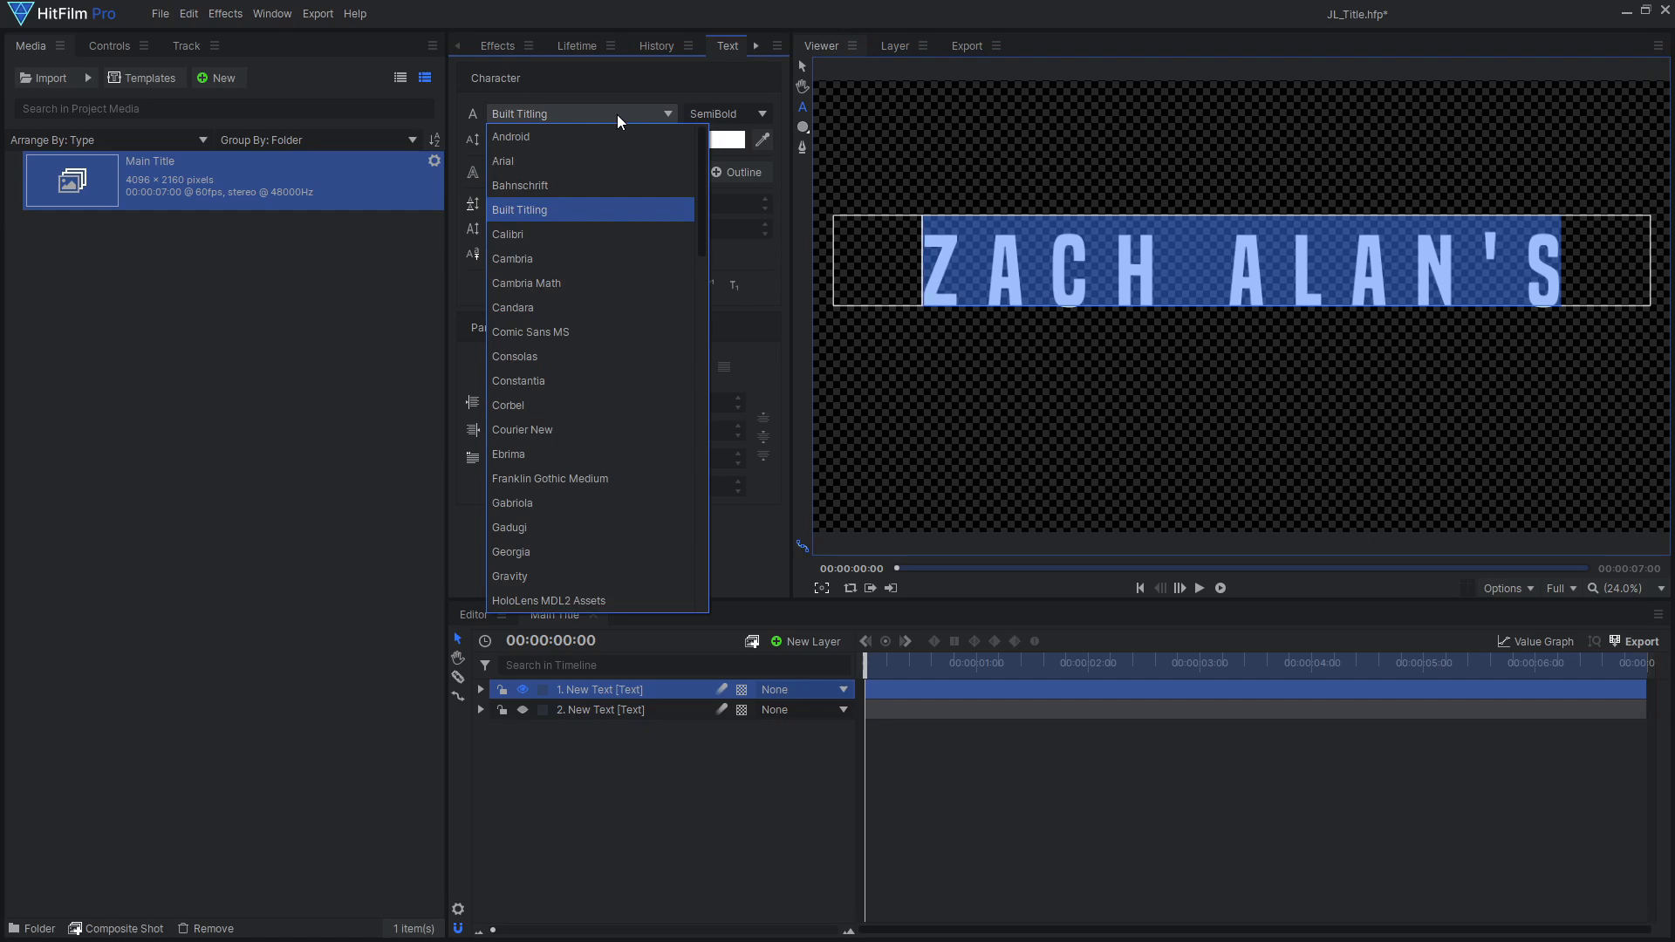
Step: Set the selected title text to the Ebrima font in Bold with 200% letter spacing
left_click(588, 454)
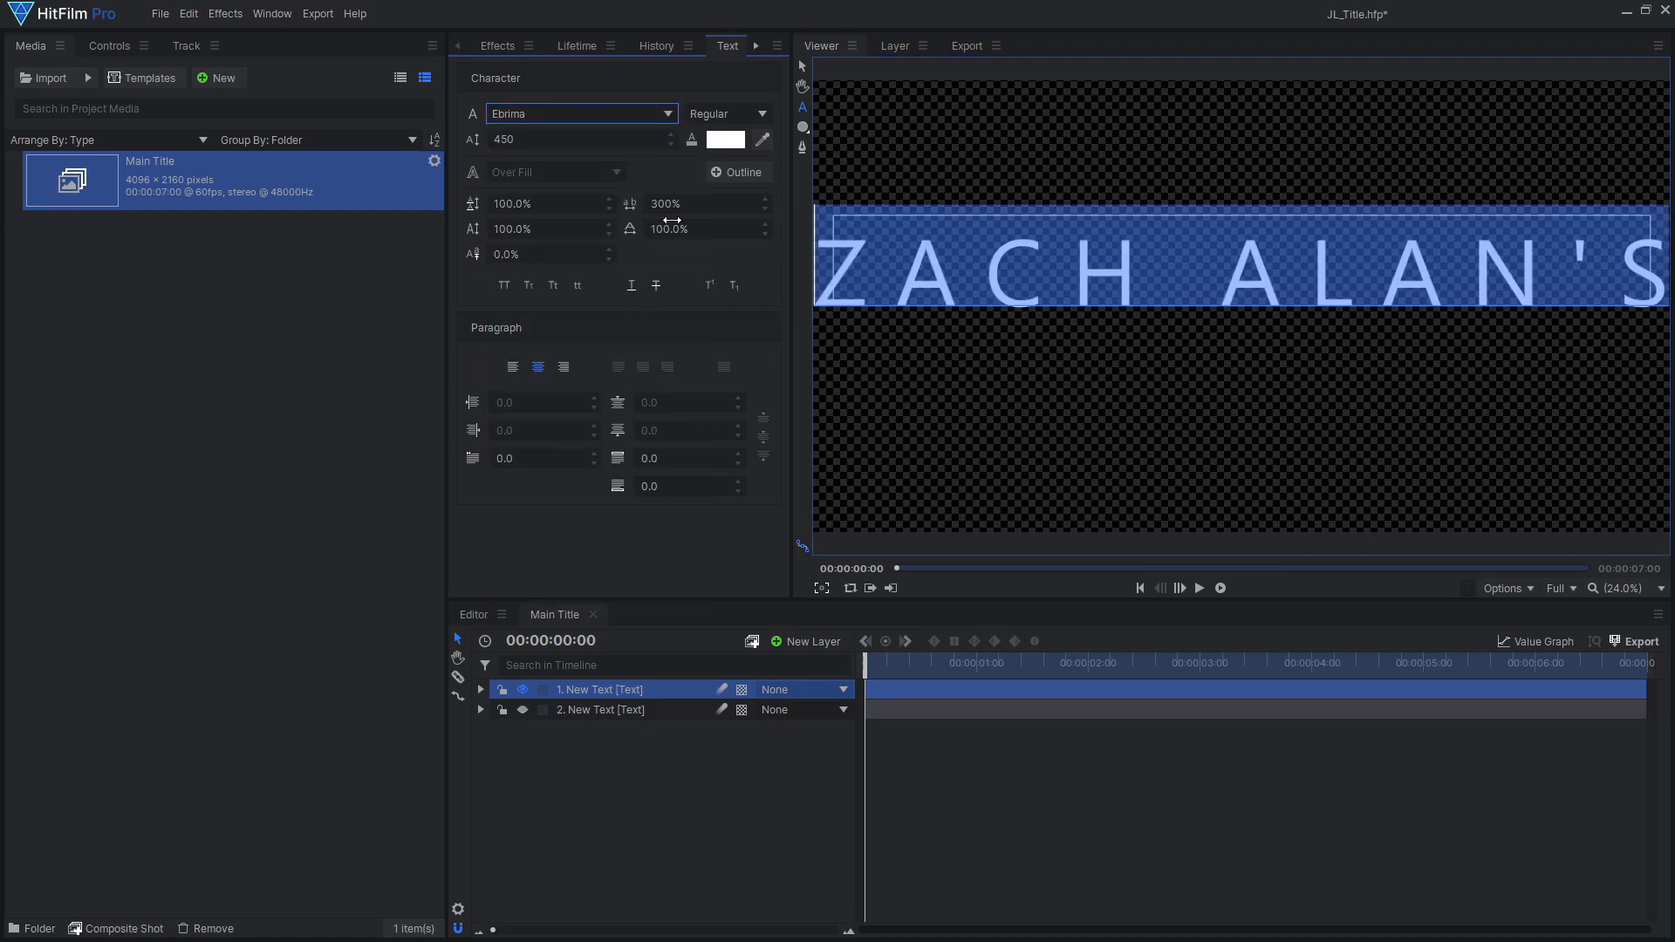
left_click(740, 114)
left_click(733, 135)
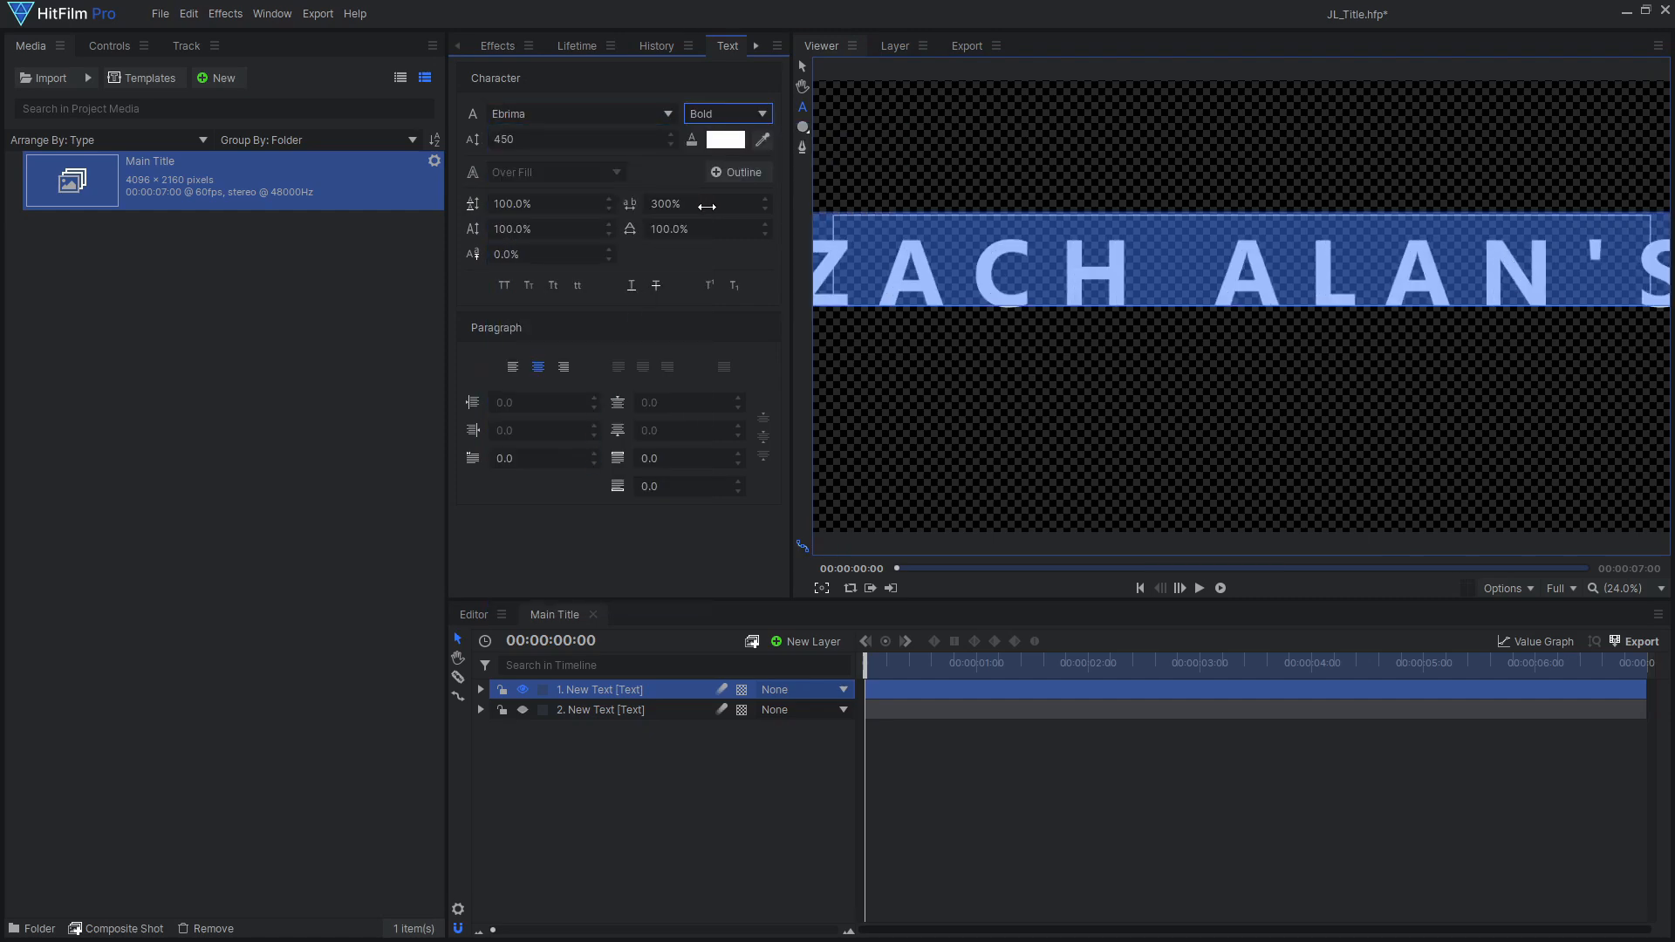
left_click_drag(707, 207, 620, 206)
Step: Add a text layer reading "FXhome ORIGINAL" and set its font size to 330
left_click(806, 642)
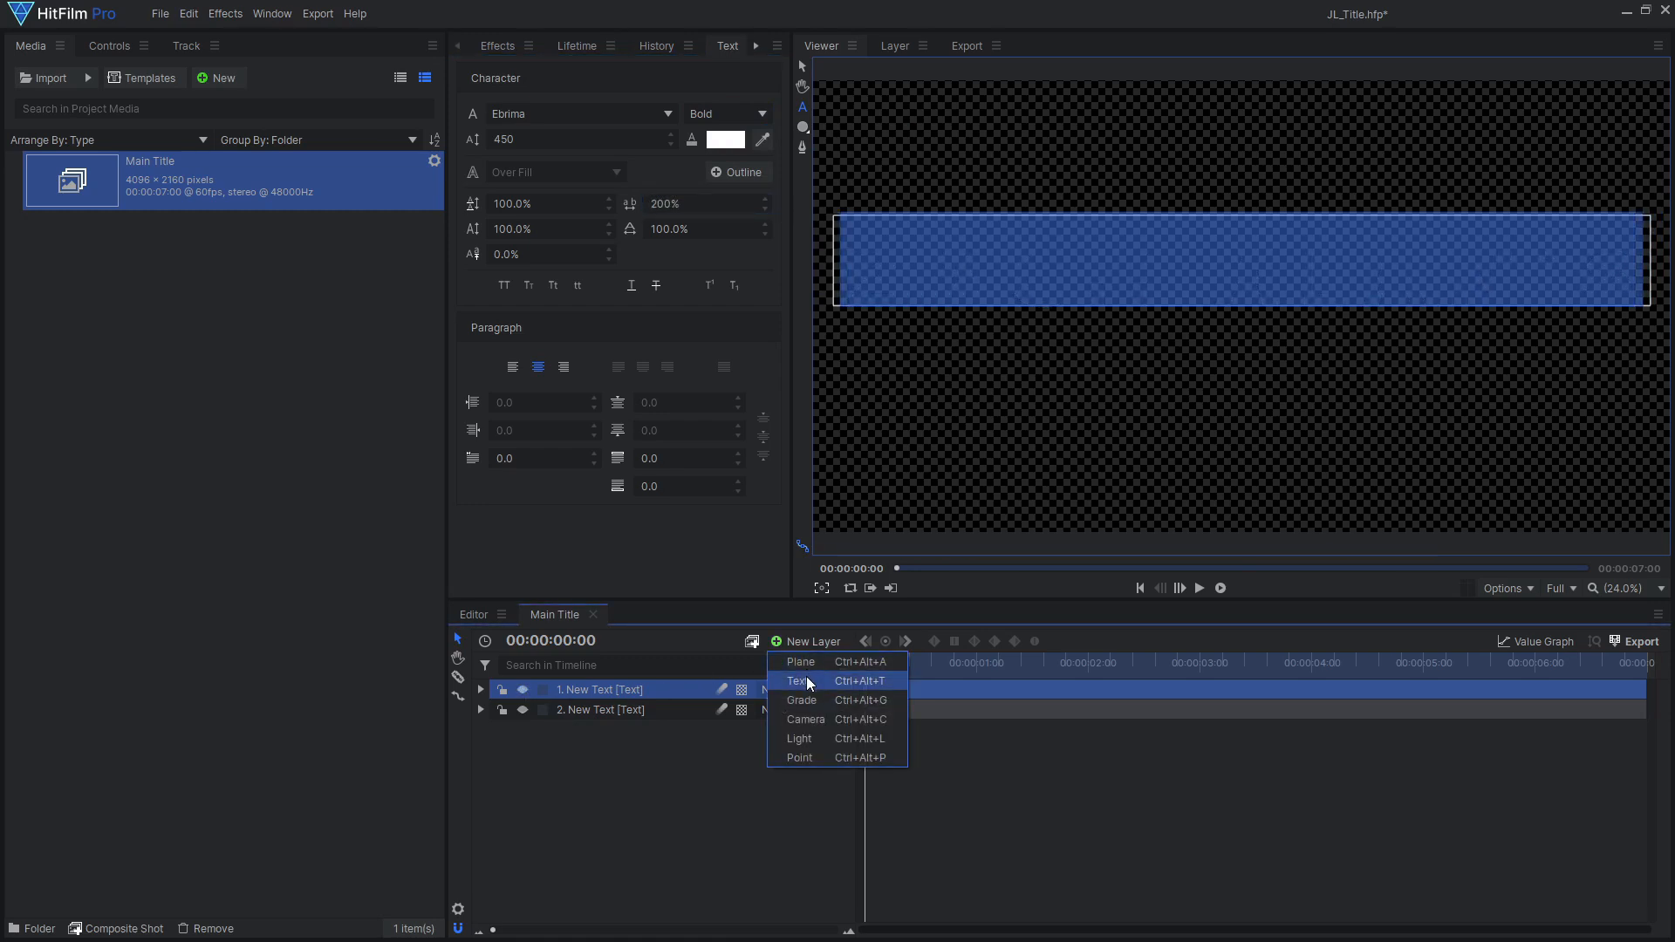
left_click(806, 682)
type("FXhome ORIGIN")
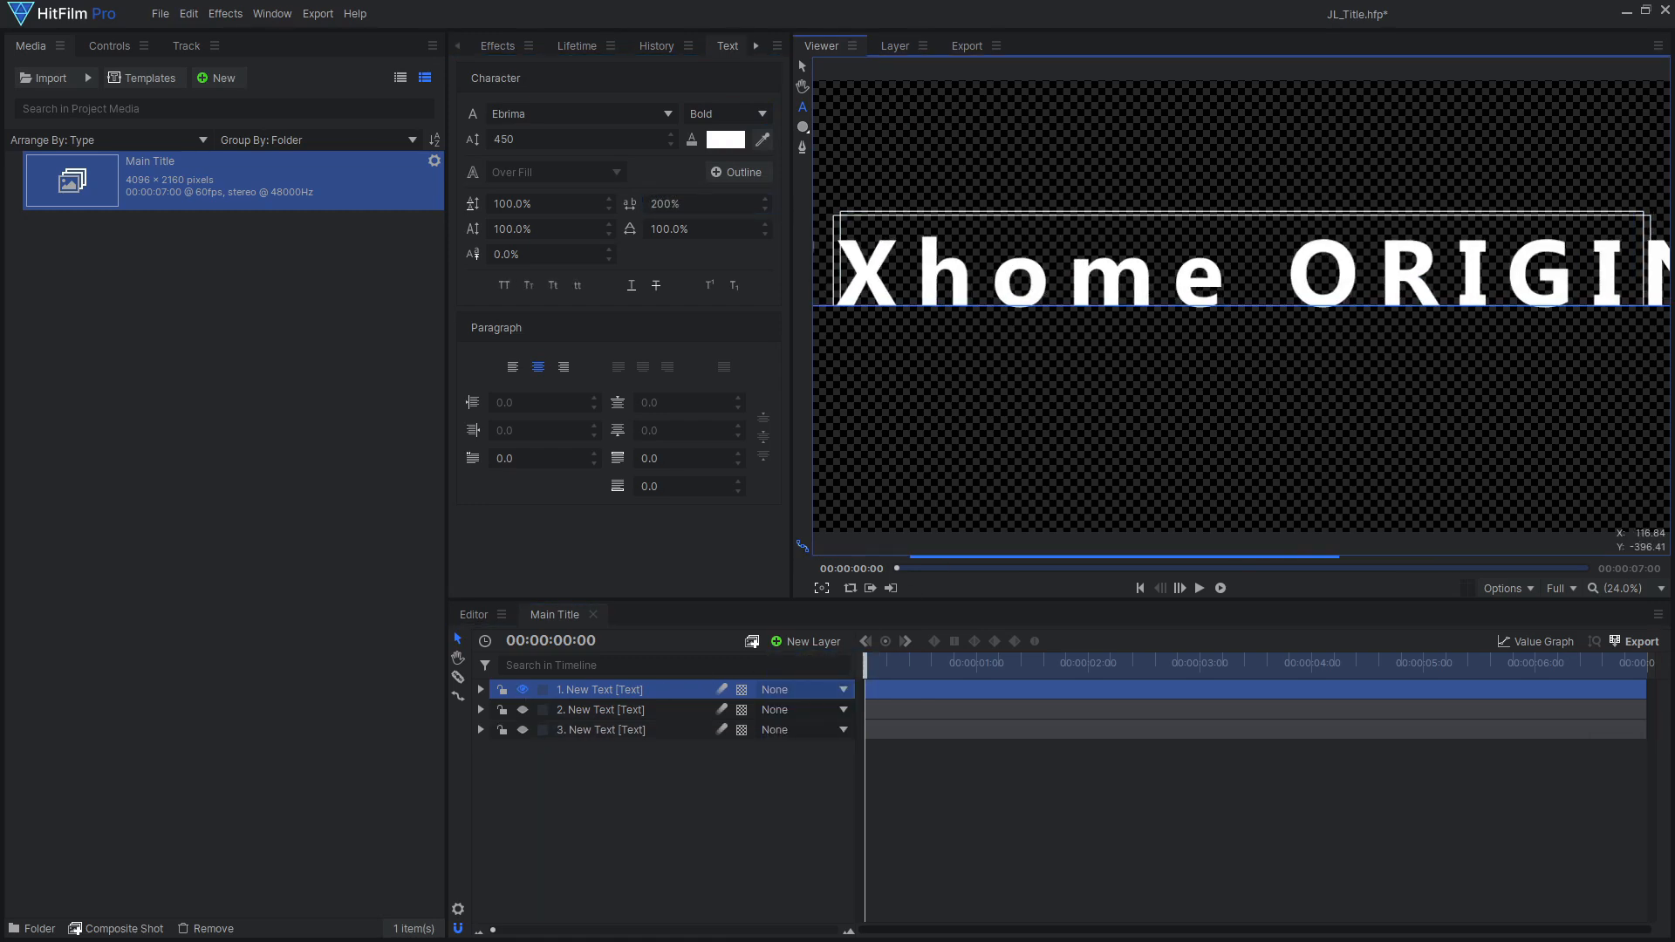
type("AL")
key("ctrl+a")
left_click_drag(628, 139, 605, 141)
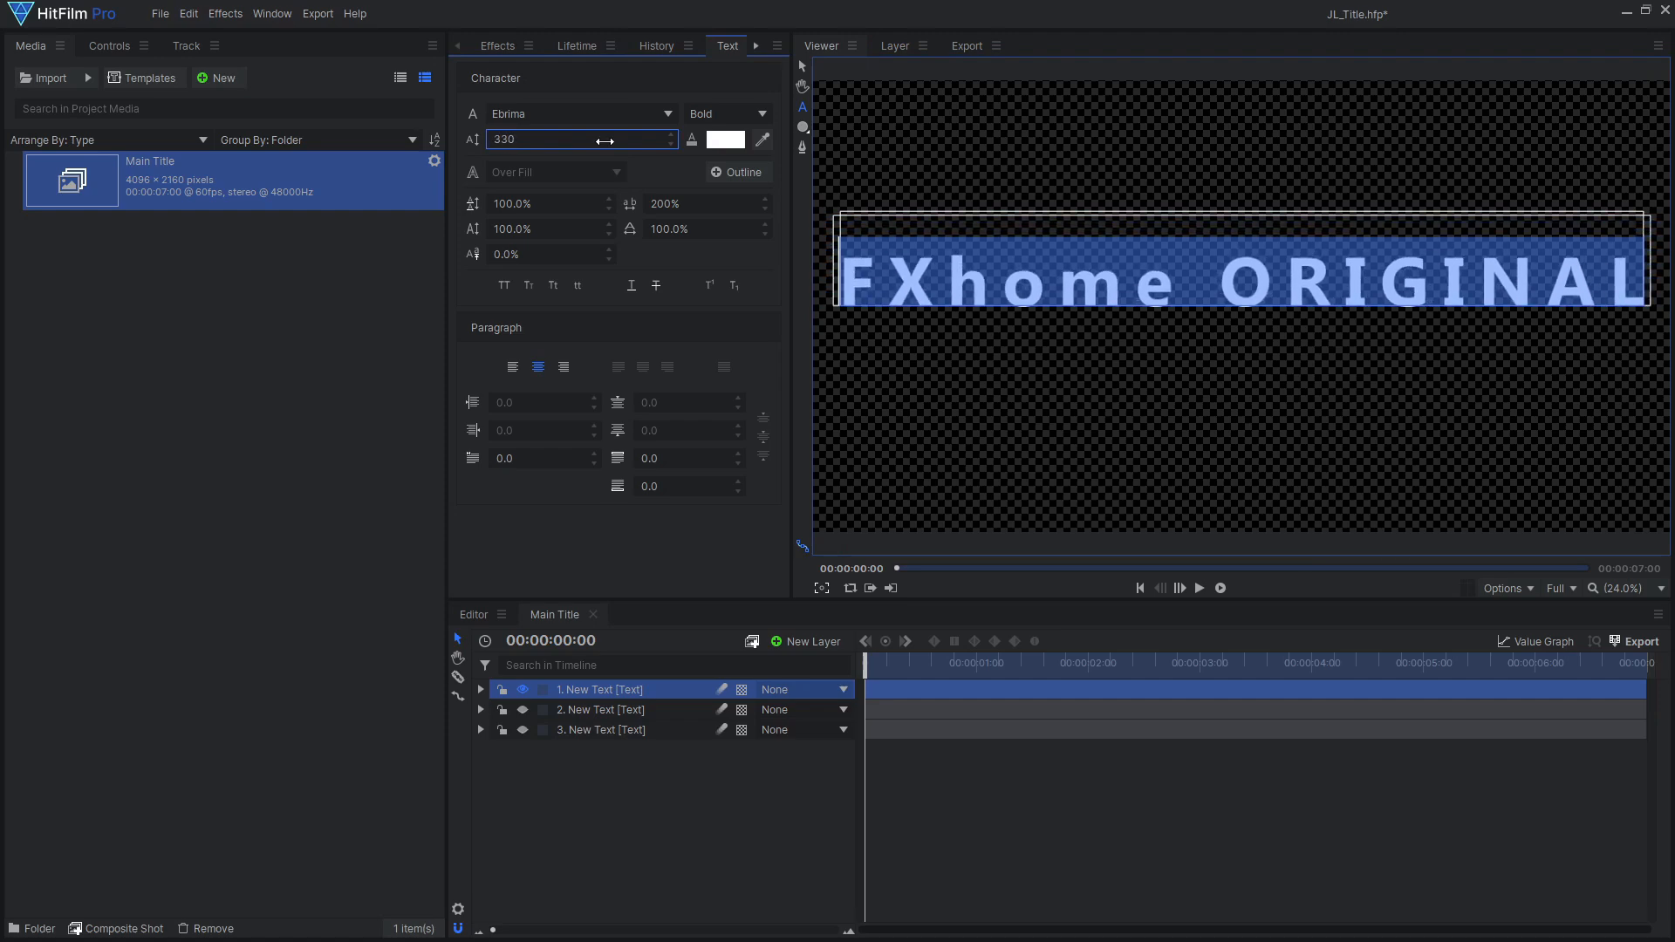
Step: Set the word "FXhome" to the Rounded Elegance font with -50% letter spacing
left_click_drag(1172, 281, 860, 281)
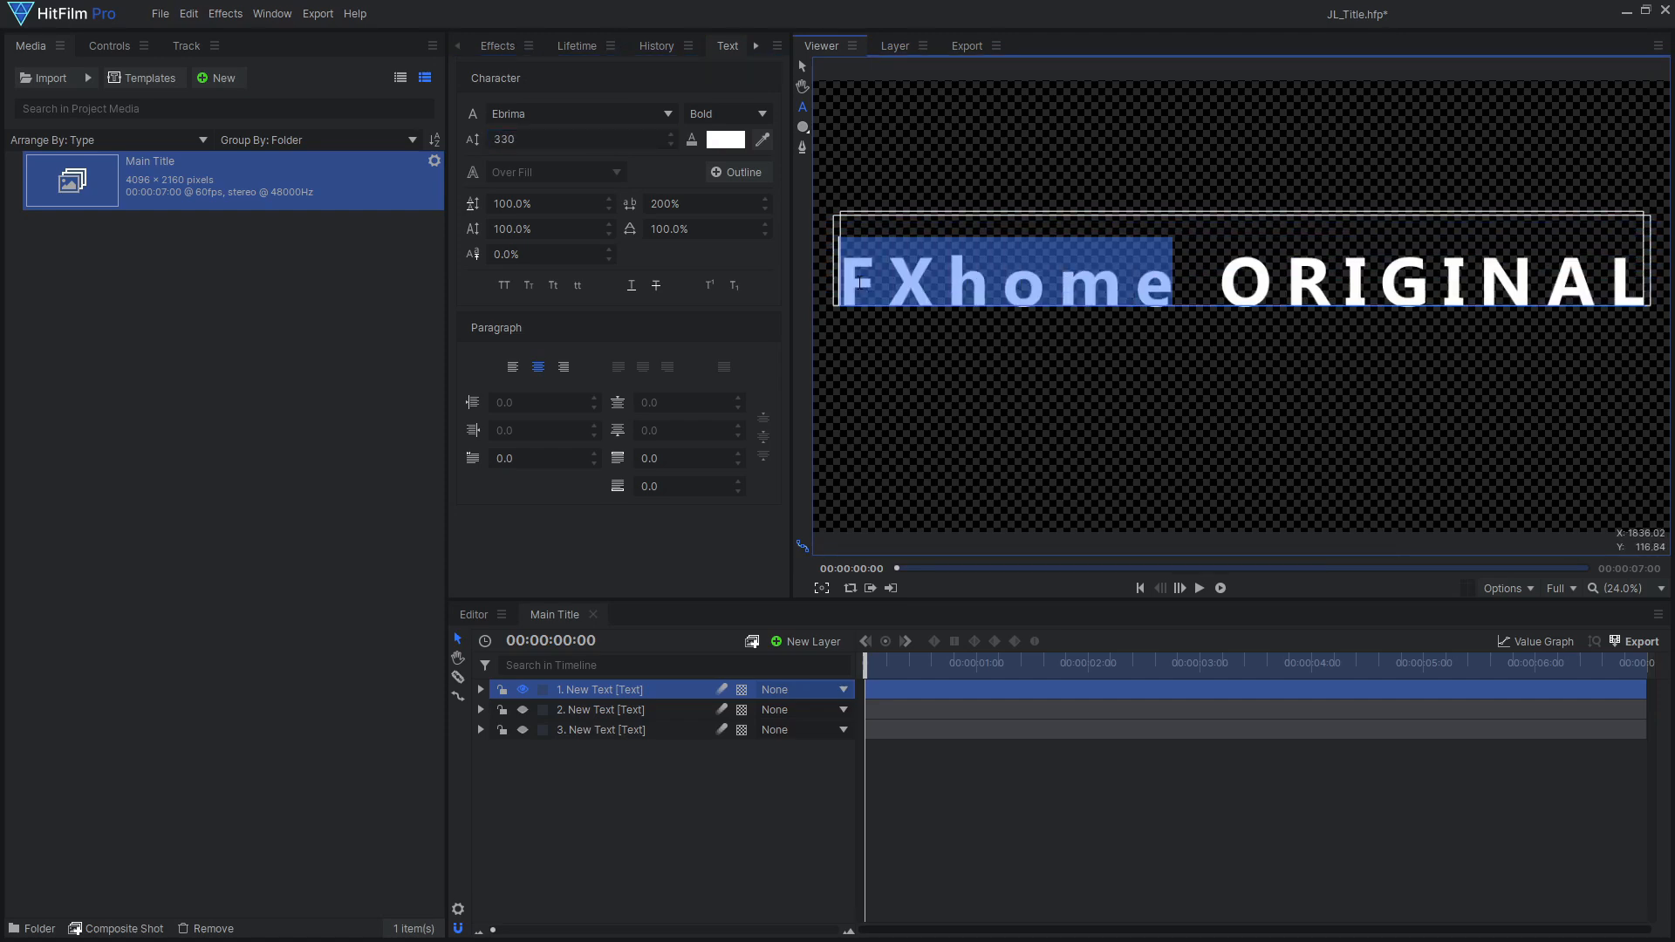
left_click(640, 114)
scroll(636, 331, "down", 15)
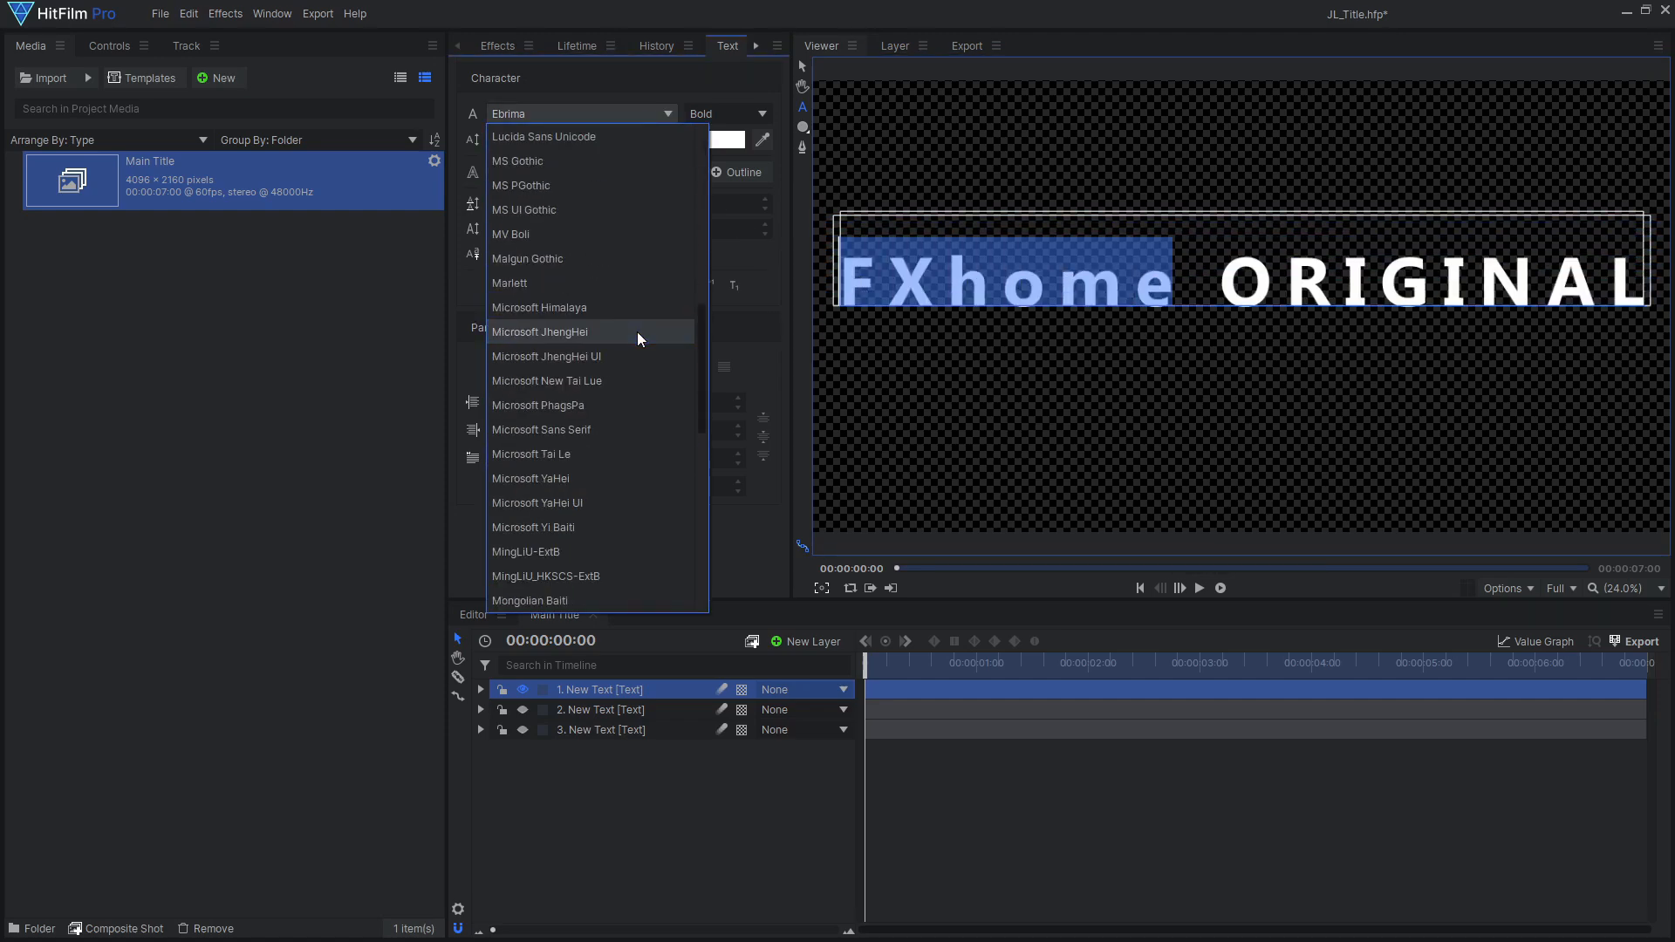
left_click(625, 448)
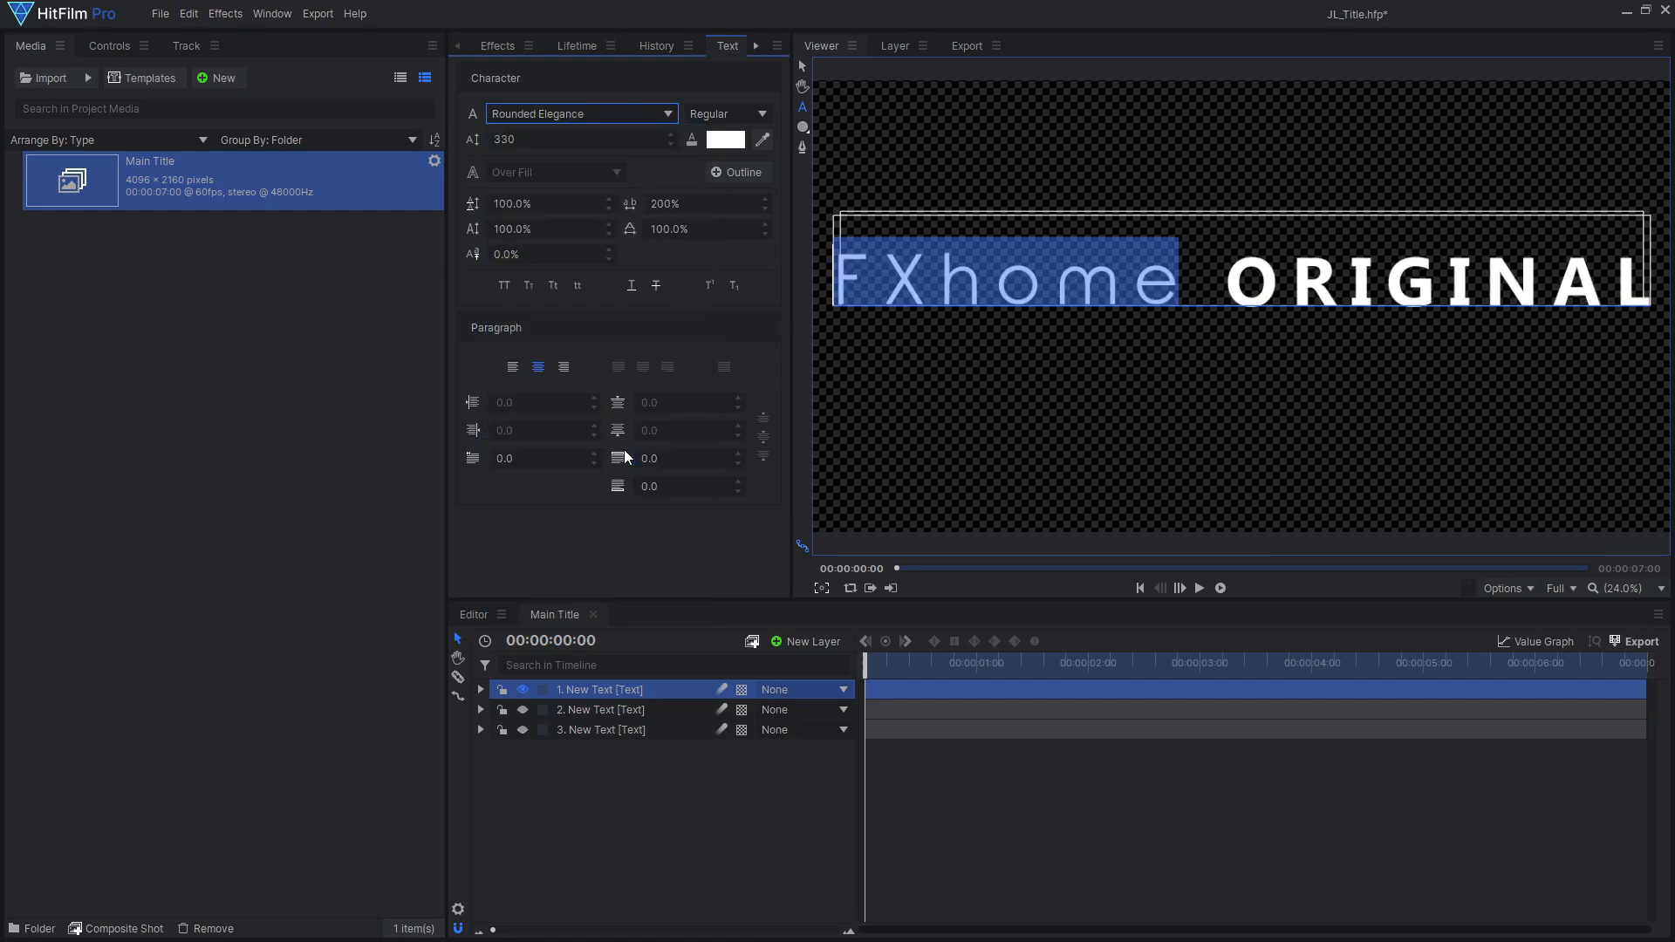
left_click_drag(703, 205, 489, 205)
Step: Add a white outline with a width of 8 to the word "FXhome"
left_click(737, 172)
left_click(712, 175)
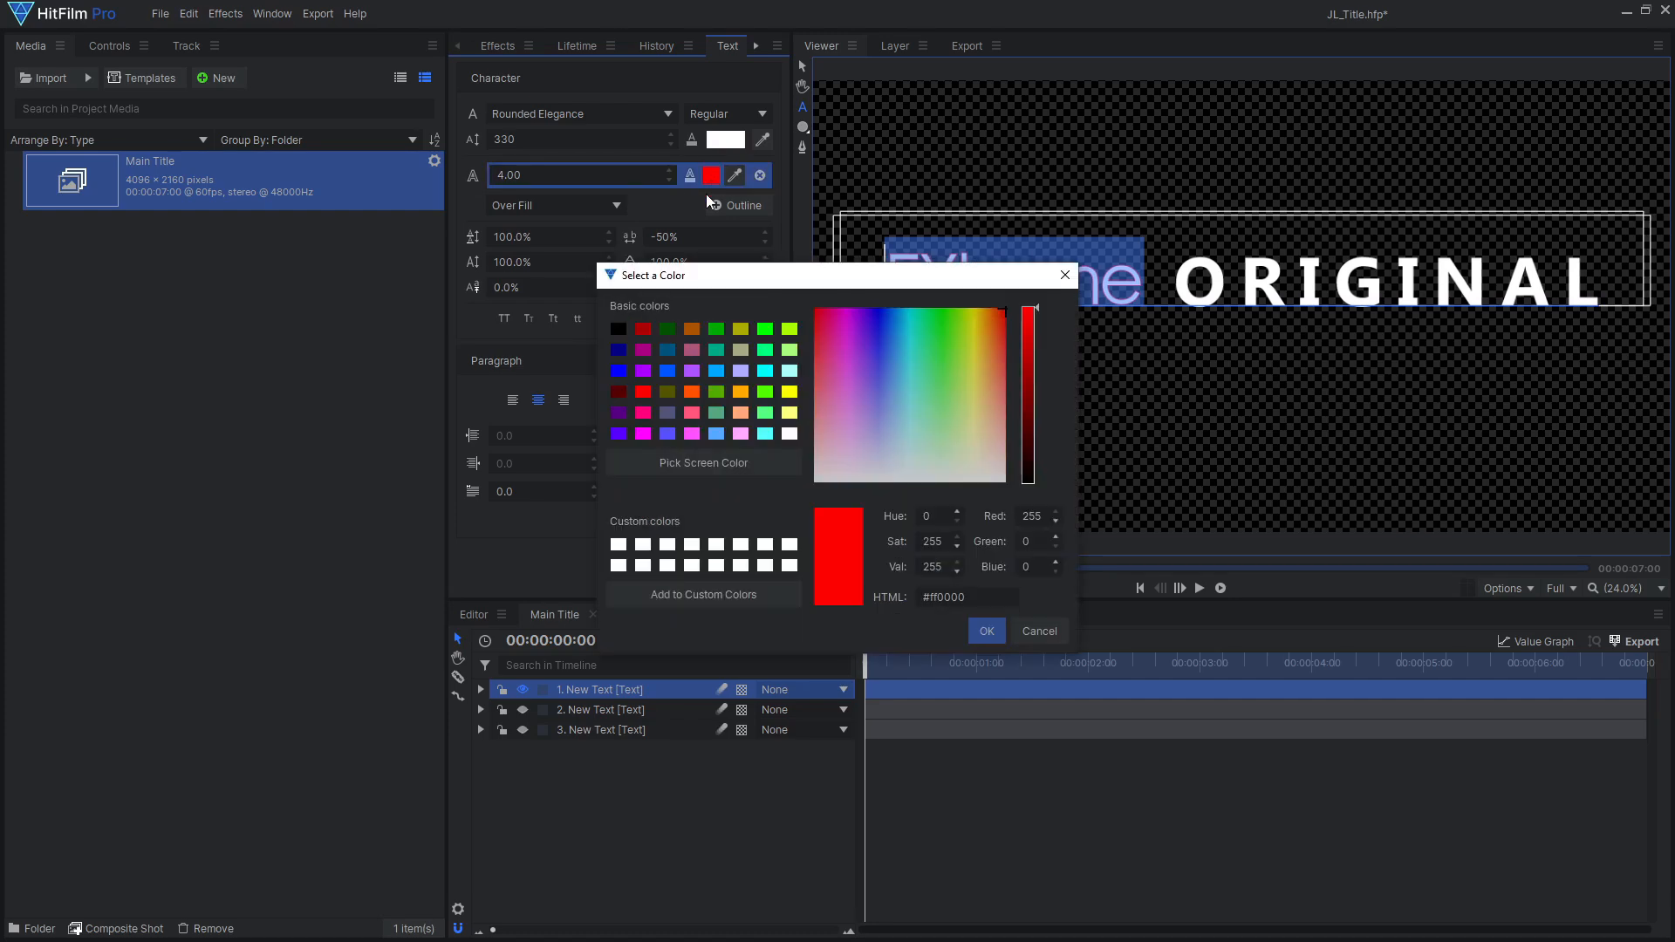
left_click(789, 434)
left_click(988, 630)
left_click_drag(626, 170, 635, 169)
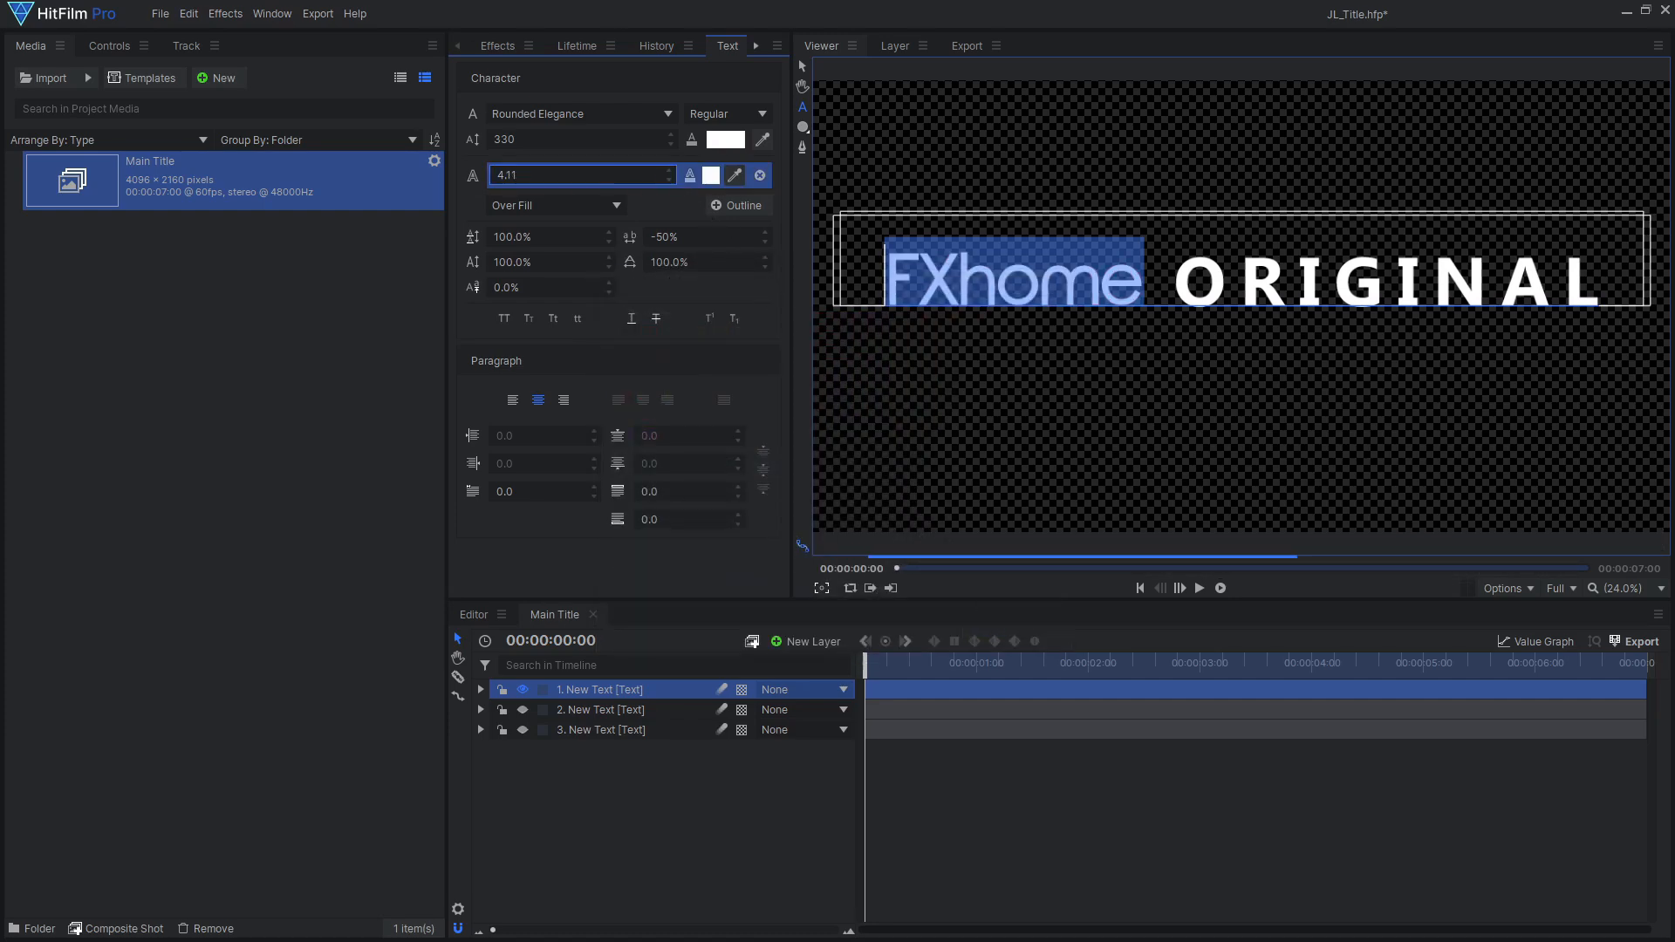
type("8")
key("Return")
Step: Adjust the spacing of individual letters in "FXhome", tightening the F to -86%
left_click_drag(680, 238, 709, 237)
left_click_drag(881, 281, 910, 282)
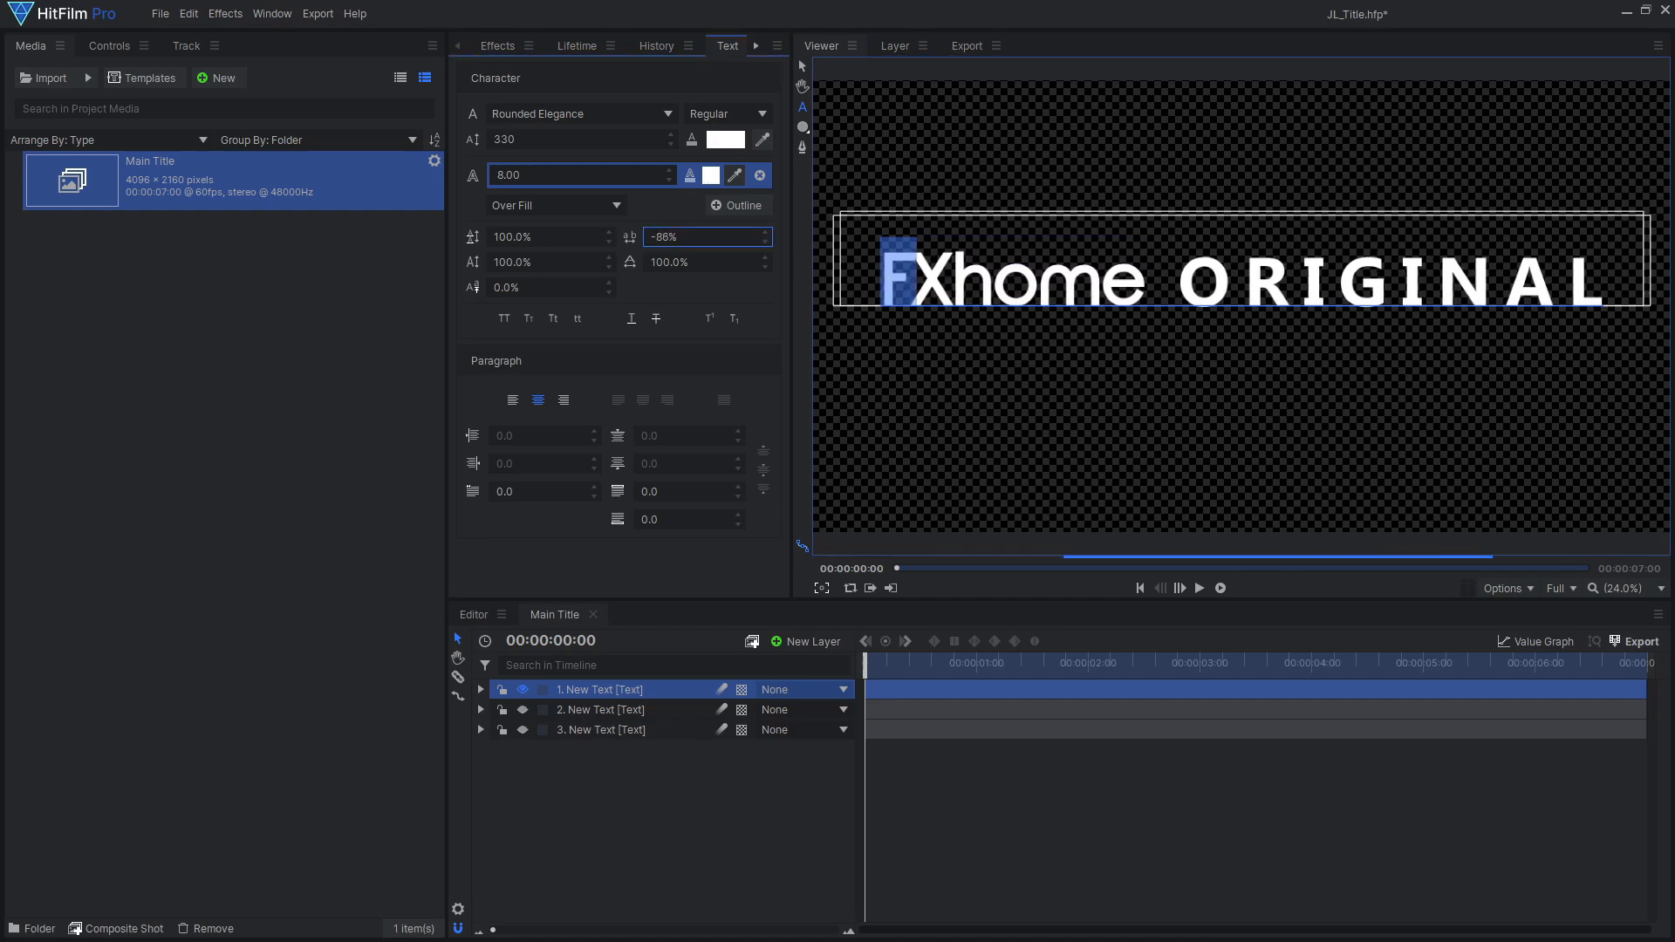
left_click(986, 288)
Step: Set the word "ORIGINAL" to the Gravity font and tighten its letter spacing
left_click_drag(1184, 288, 1609, 288)
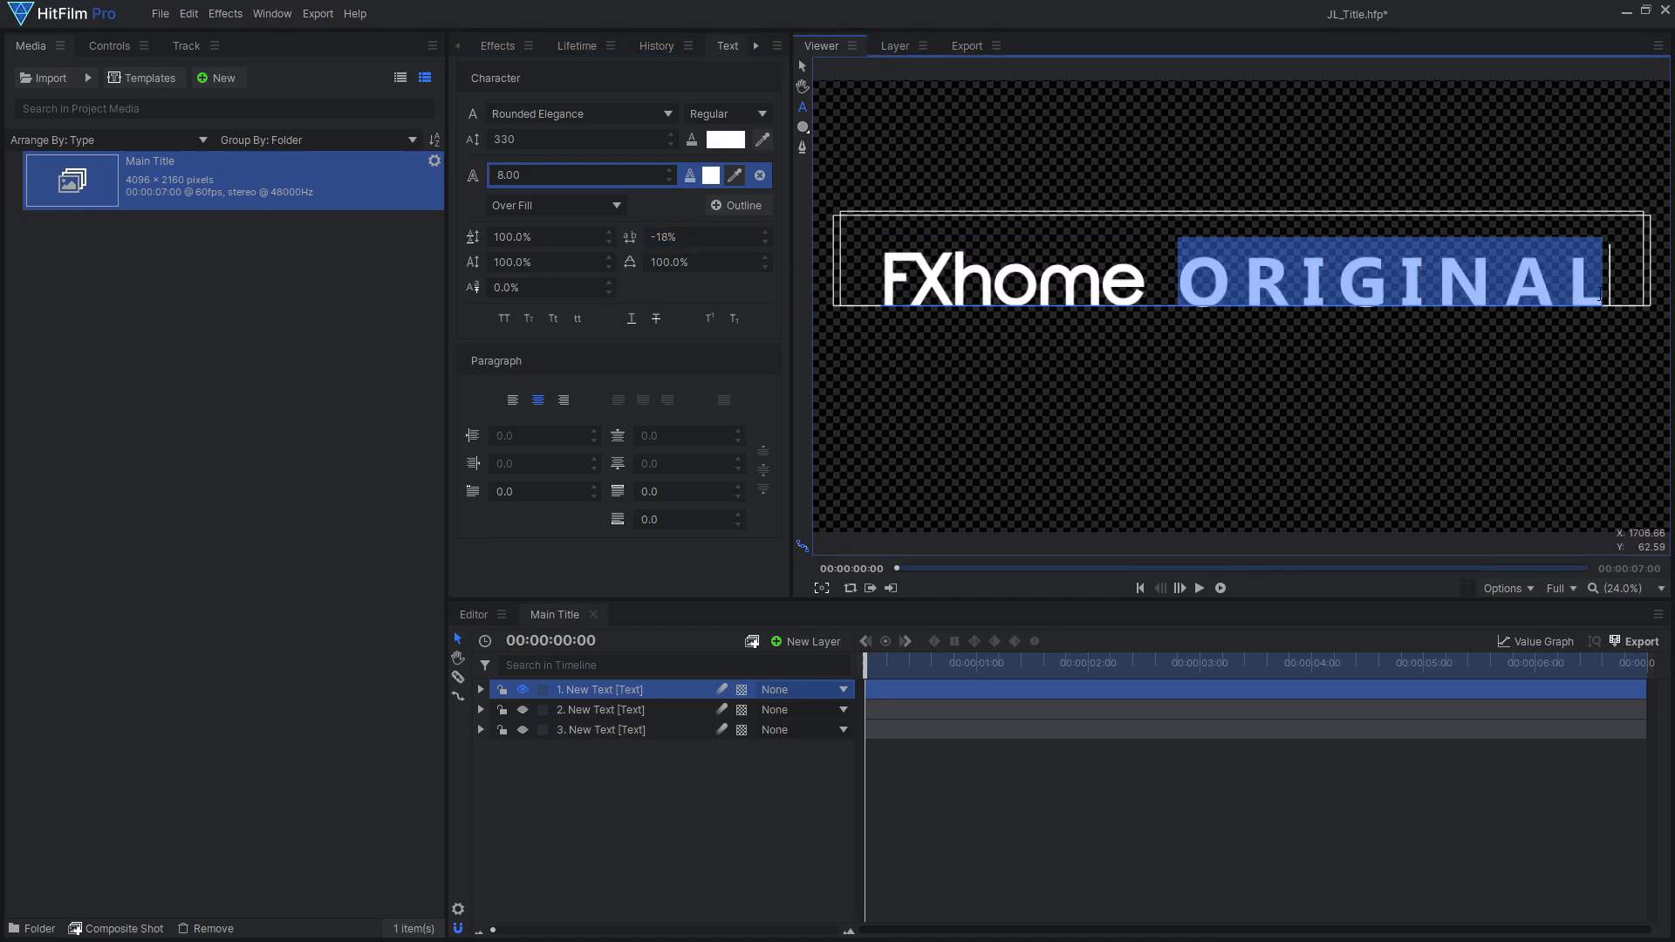
left_click(647, 114)
left_click(629, 210)
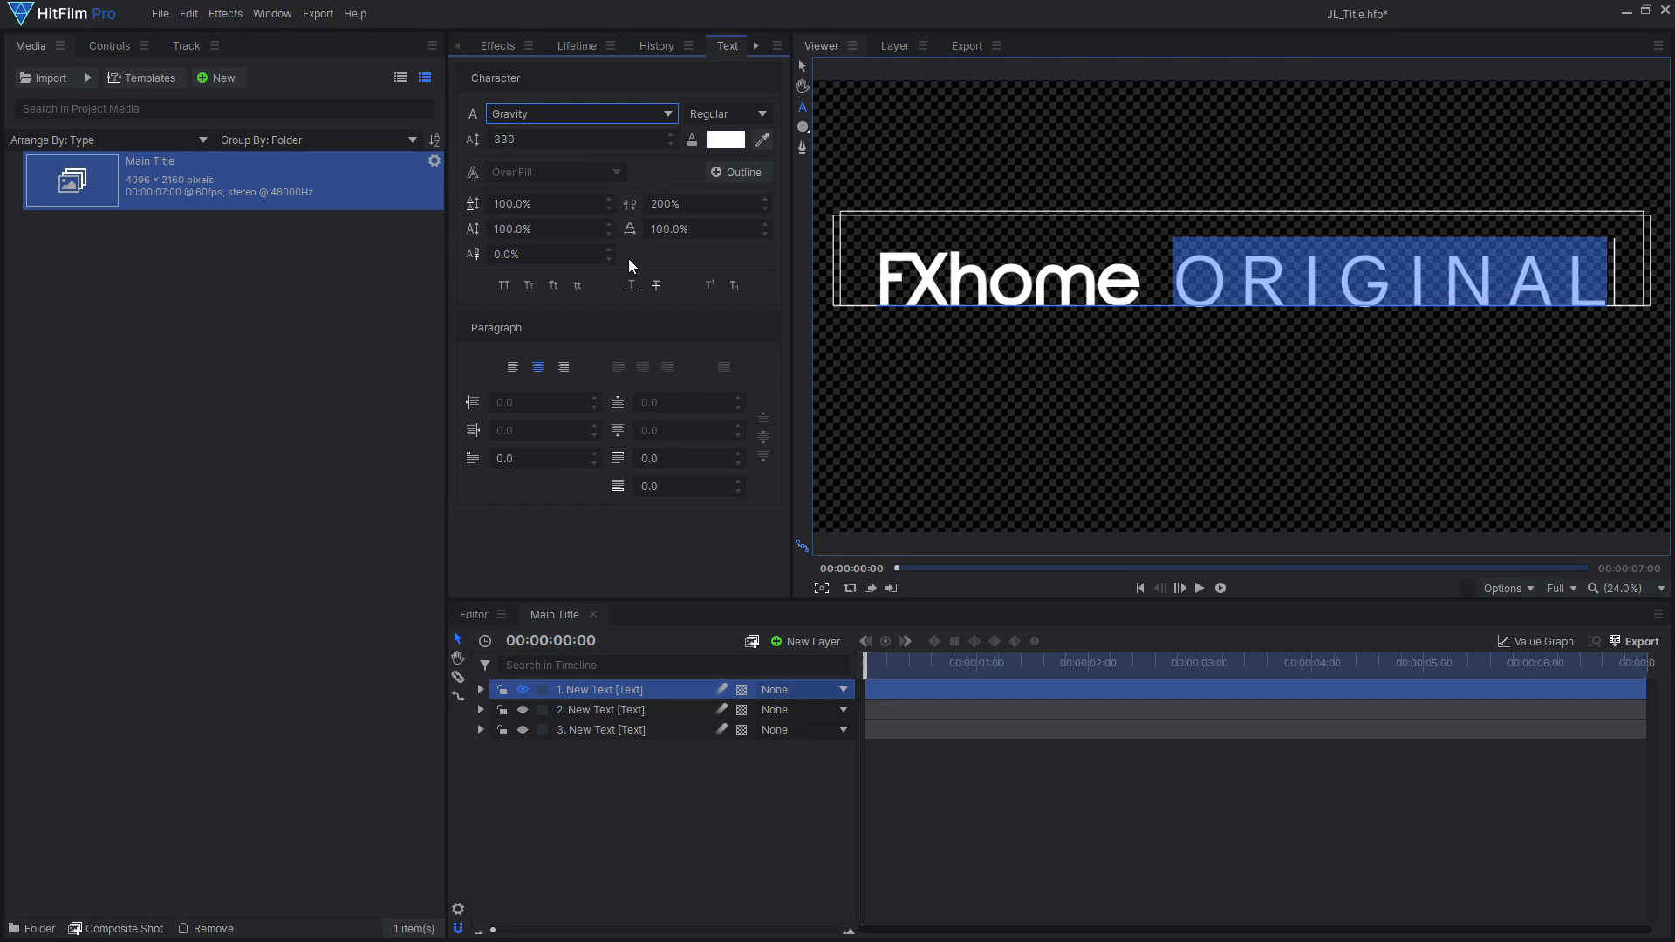
mouse_move(702, 204)
left_mouse_down()
mouse_move(646, 203)
mouse_move(703, 203)
left_mouse_up()
Step: Enlarge the word "FXhome" to font size 546 and reduce the letter spacing at its end
left_click_drag(1195, 286, 940, 286)
left_click_drag(593, 139, 781, 139)
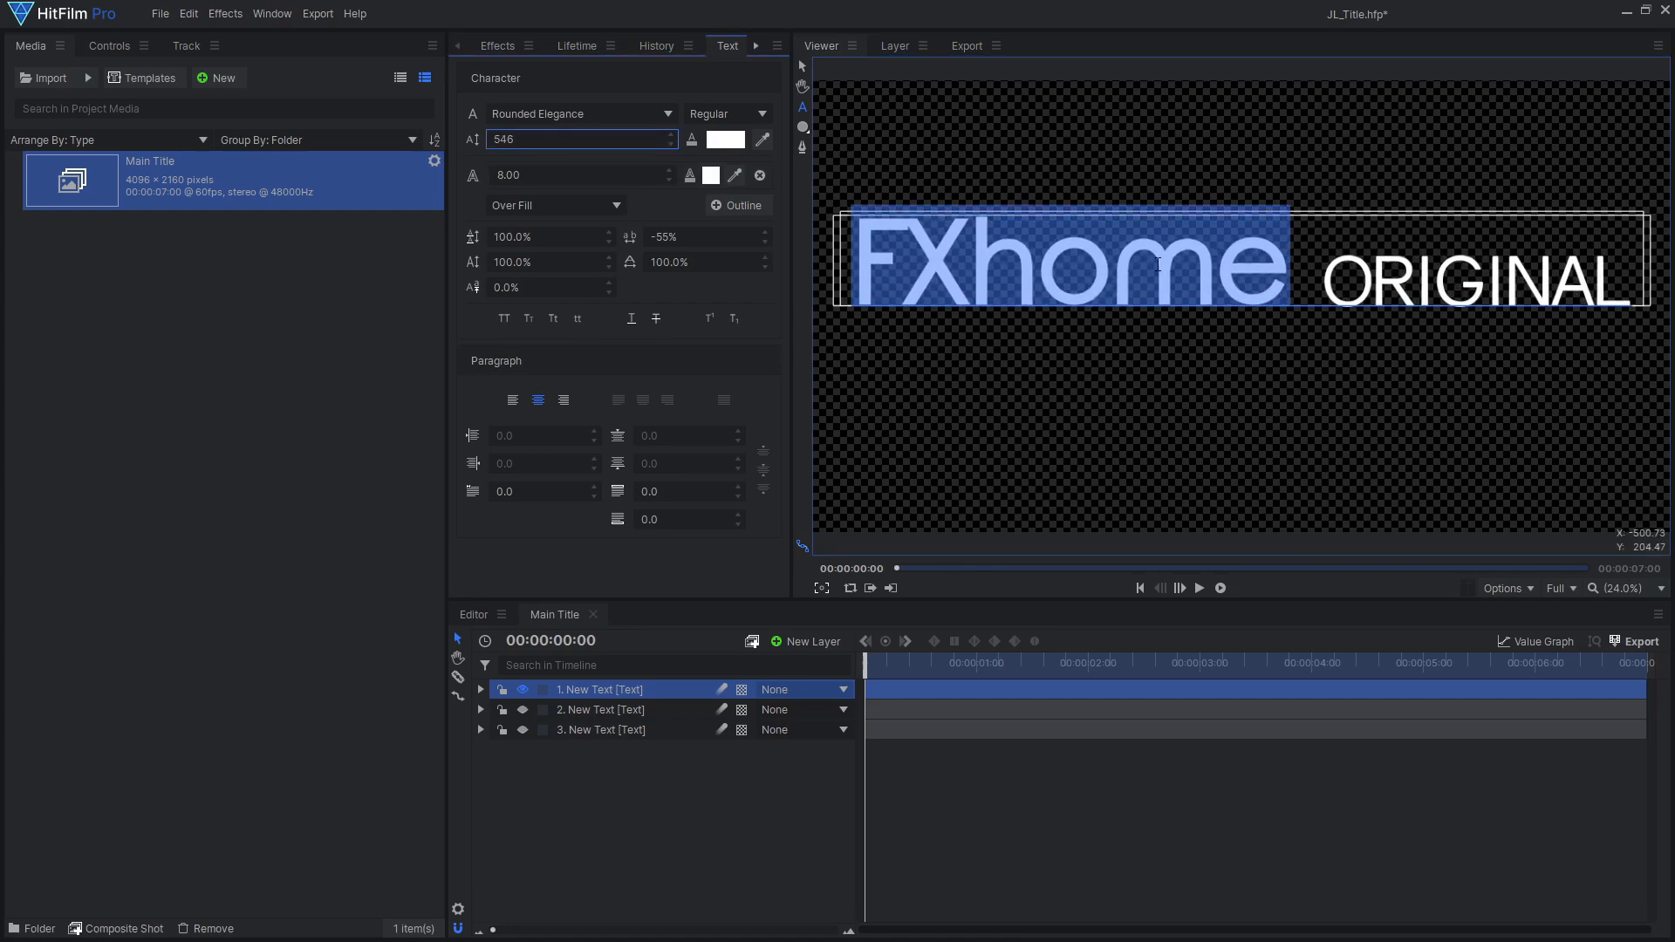
left_click_drag(1289, 279, 1217, 279)
left_click_drag(698, 237, 595, 236)
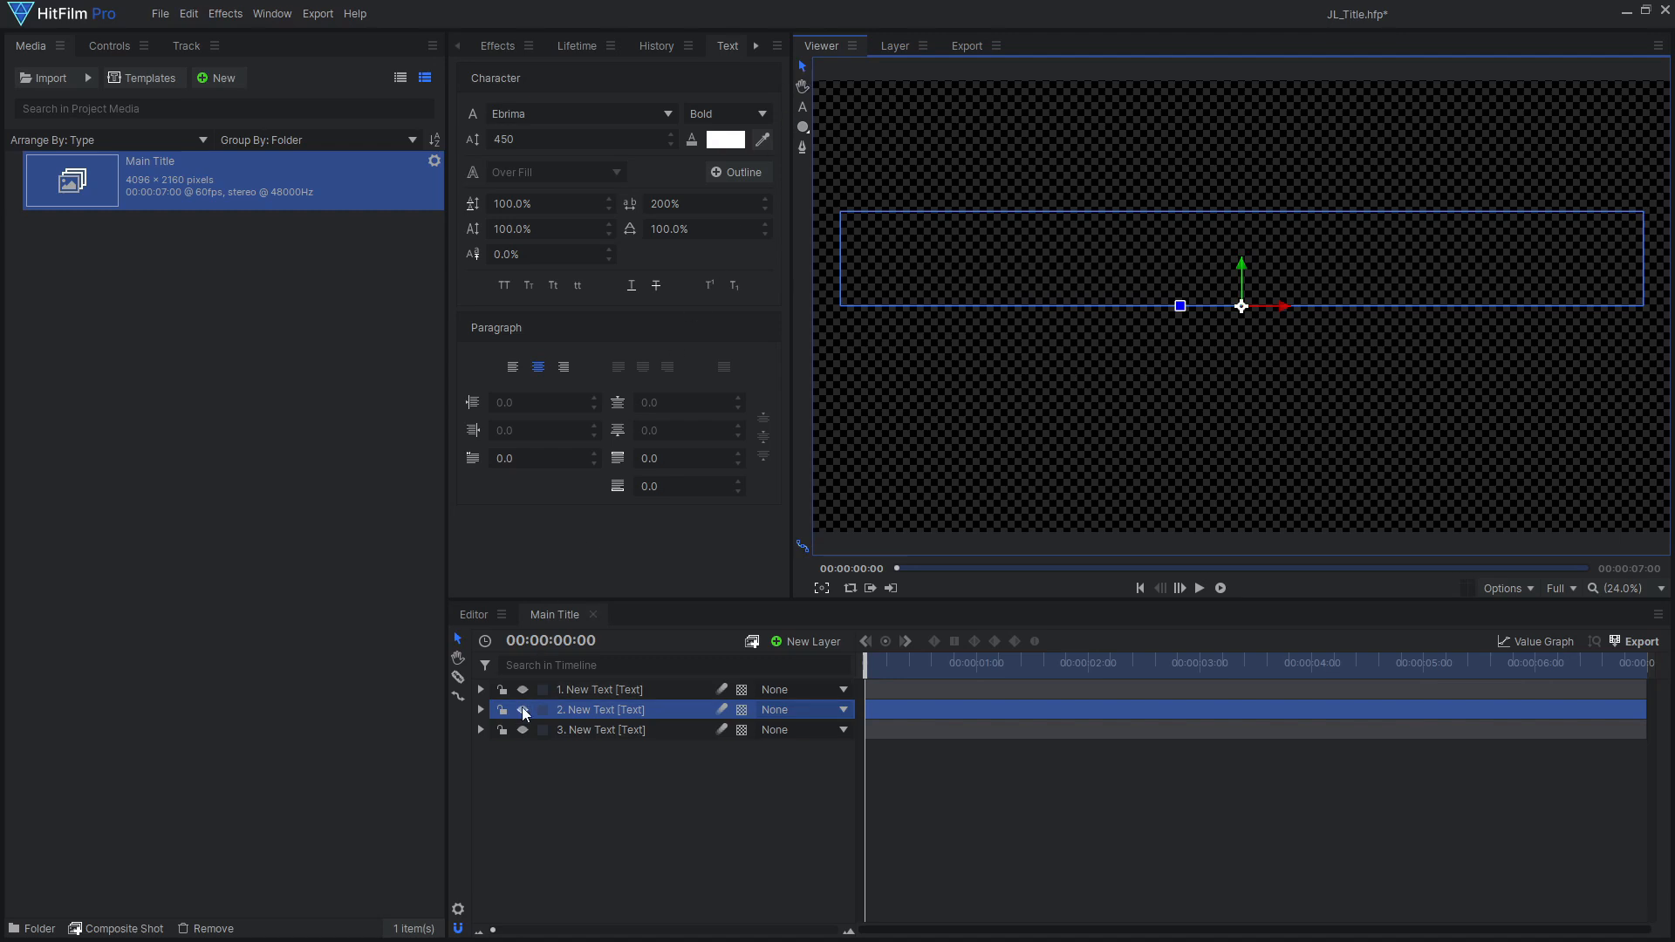
Step: Make a composite shot named "JL Text" from the JUSTICE LEAGUE text layer
left_click(656, 729)
right_click(656, 728)
left_click(879, 508)
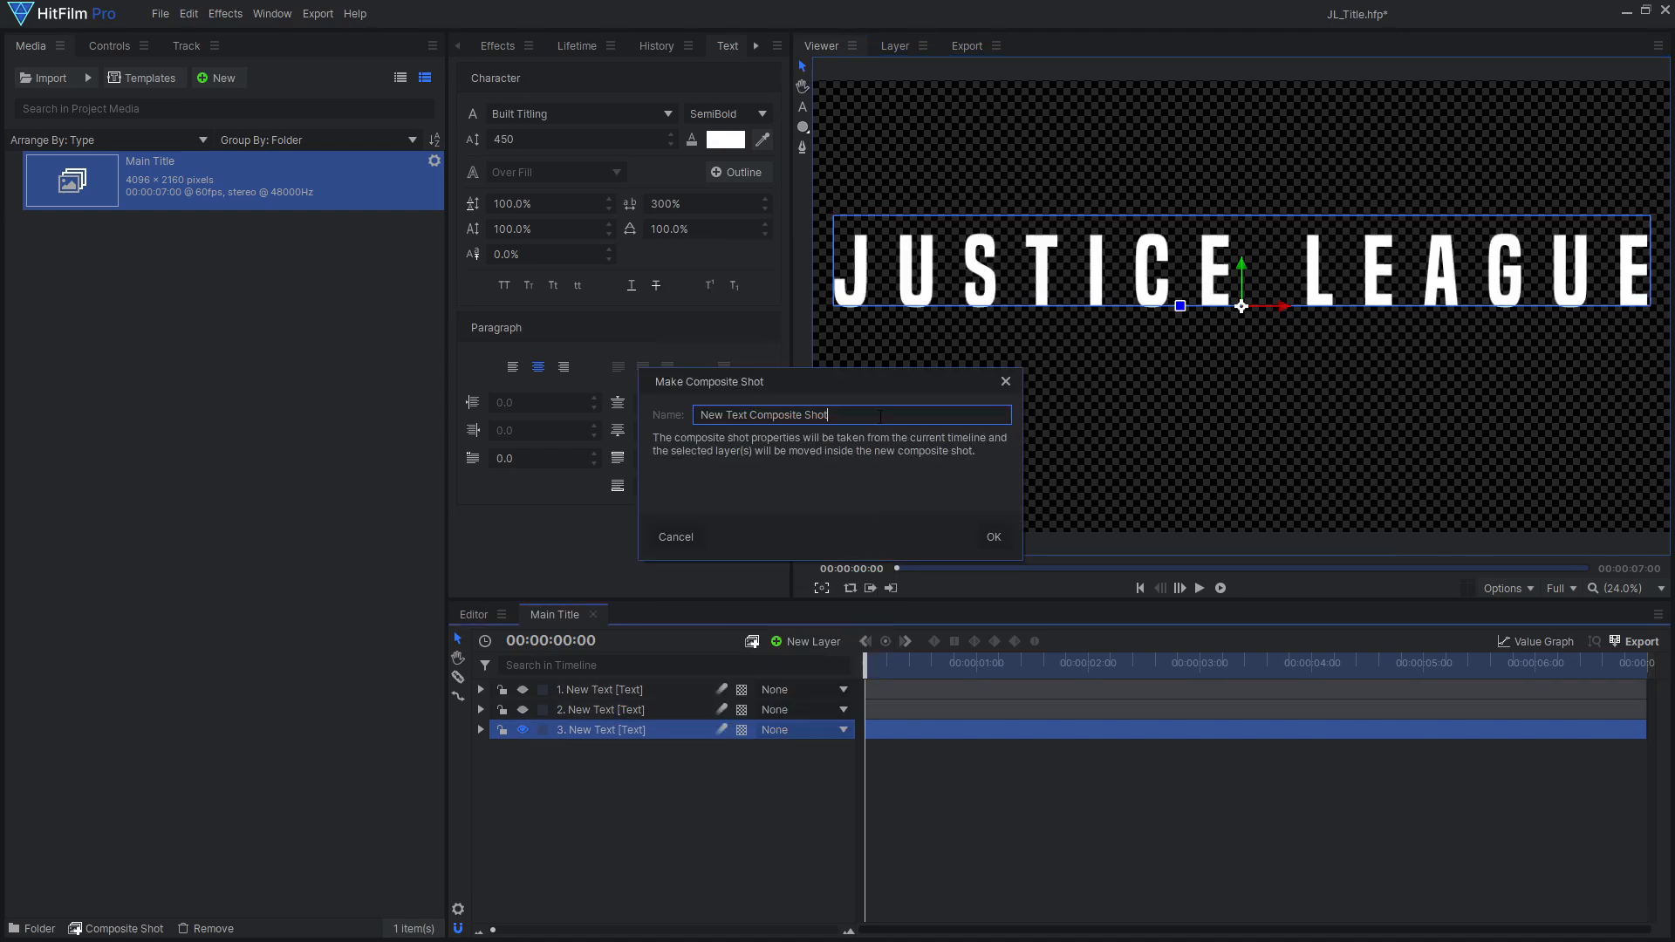
left_click_drag(879, 416, 678, 413)
type("JL Text")
key("Return")
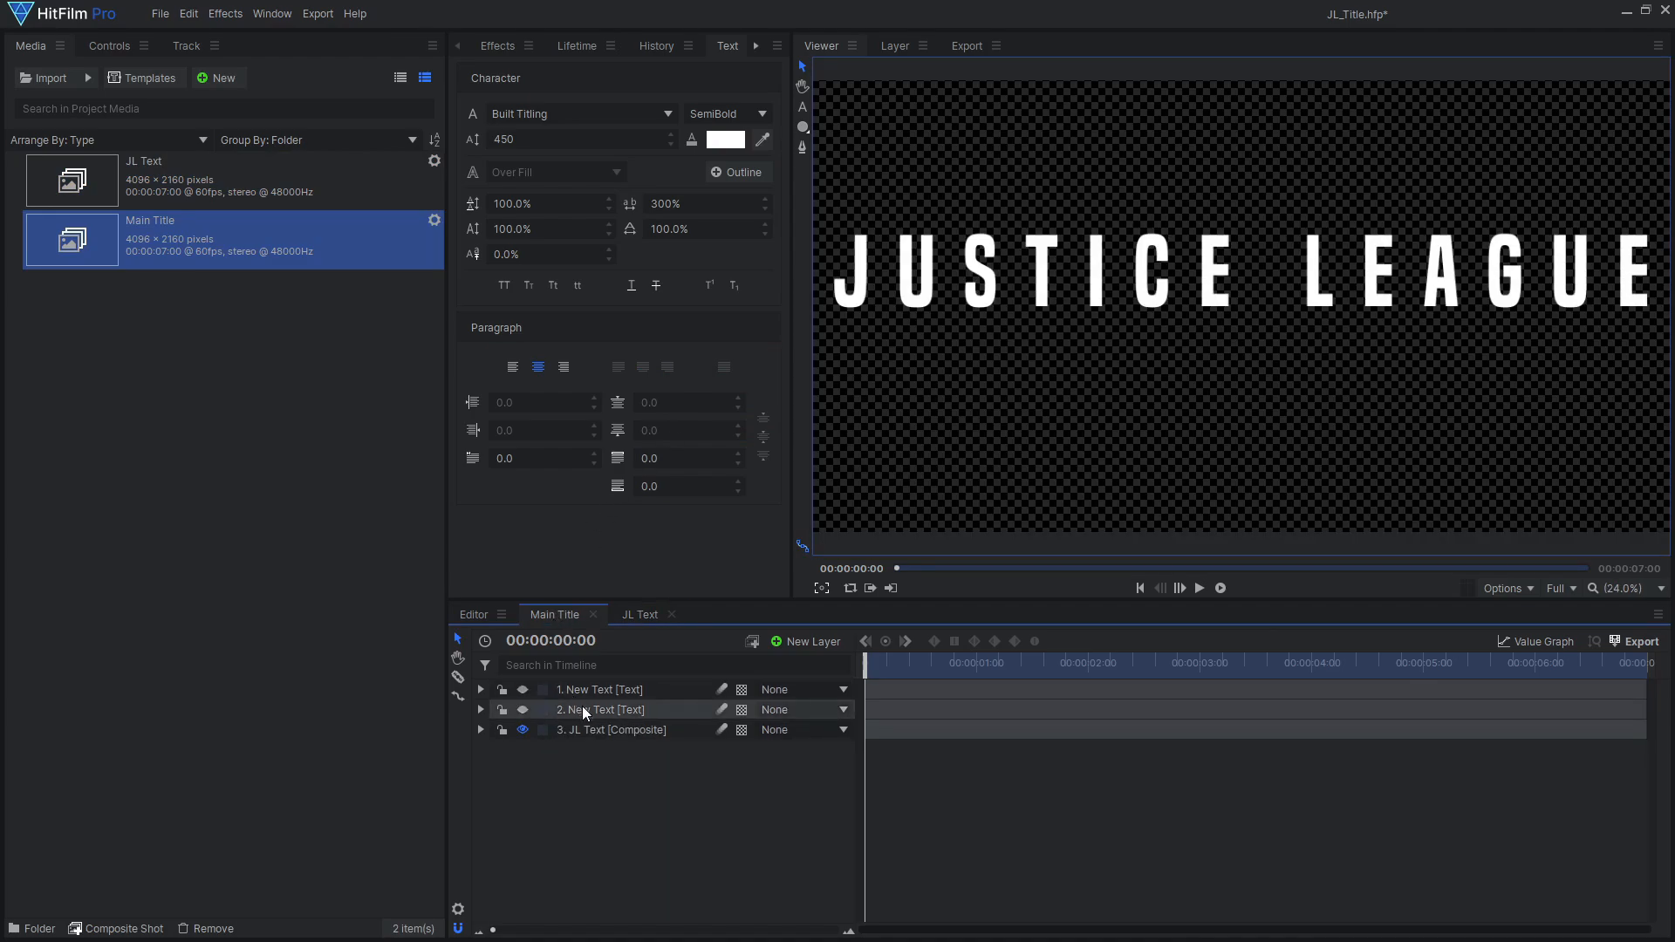
Step: Make a composite shot from the second text layer
left_click(582, 709)
right_click(669, 711)
left_click(862, 490)
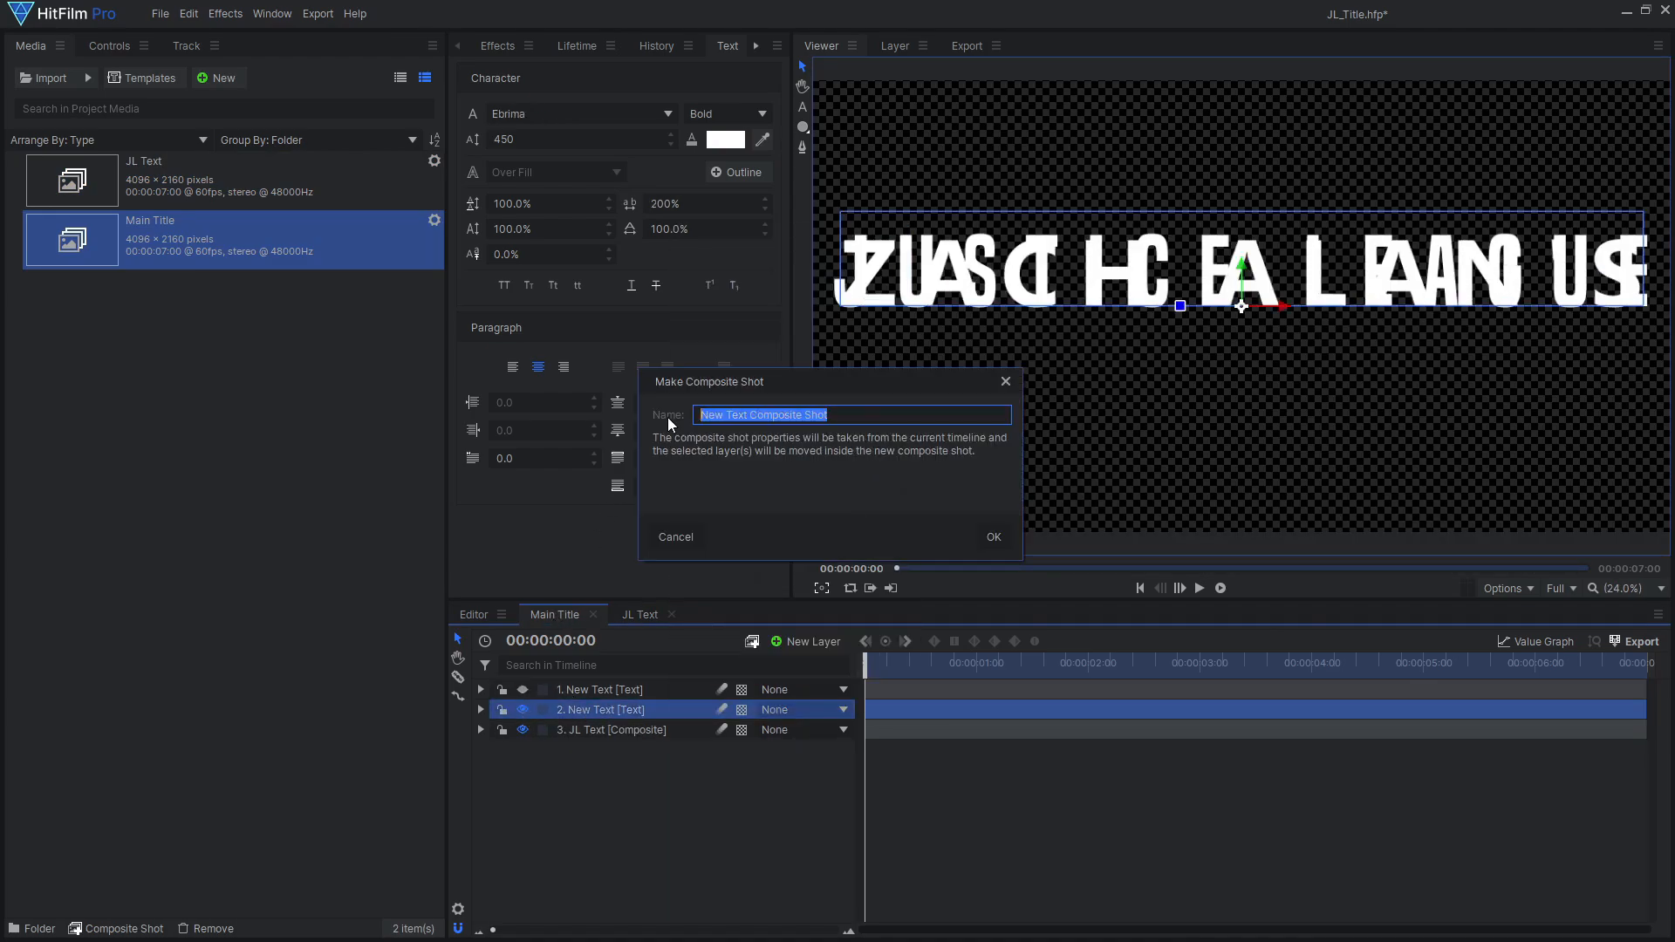
Step: Try rotating the Text Comp layer in the Demo2 project about its Y axis, and undo the rotation
left_click_drag(238, 406, 262, 397)
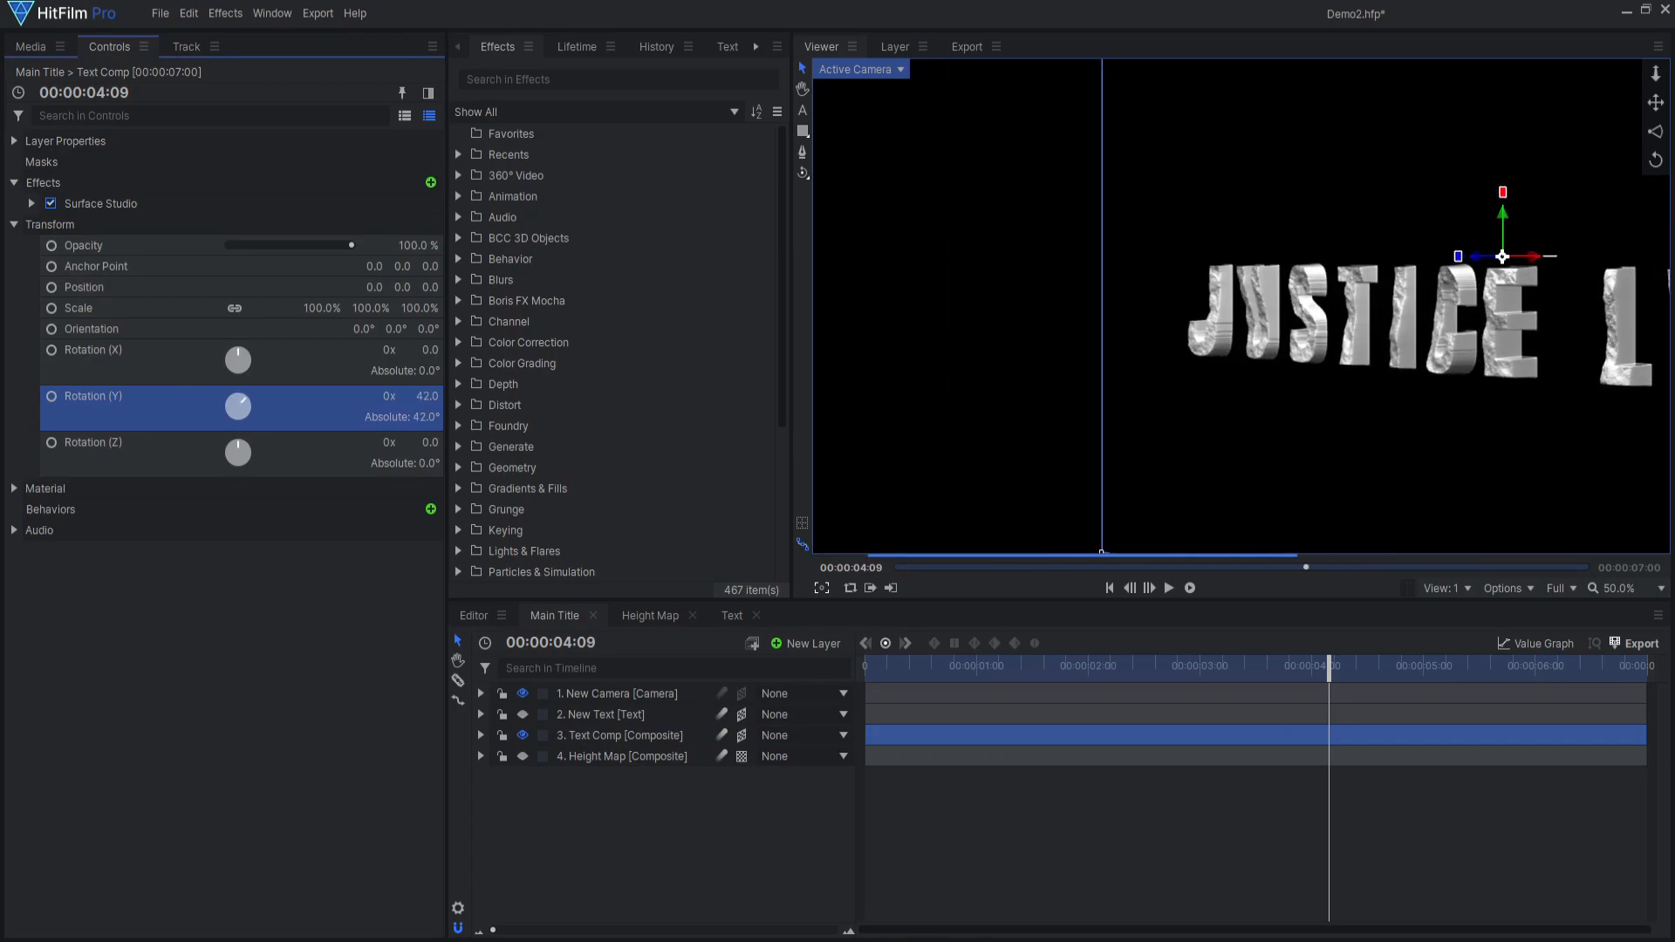
mouse_move(426, 396)
left_mouse_down()
mouse_move(372, 396)
mouse_move(408, 396)
left_mouse_up()
key("ctrl+z")
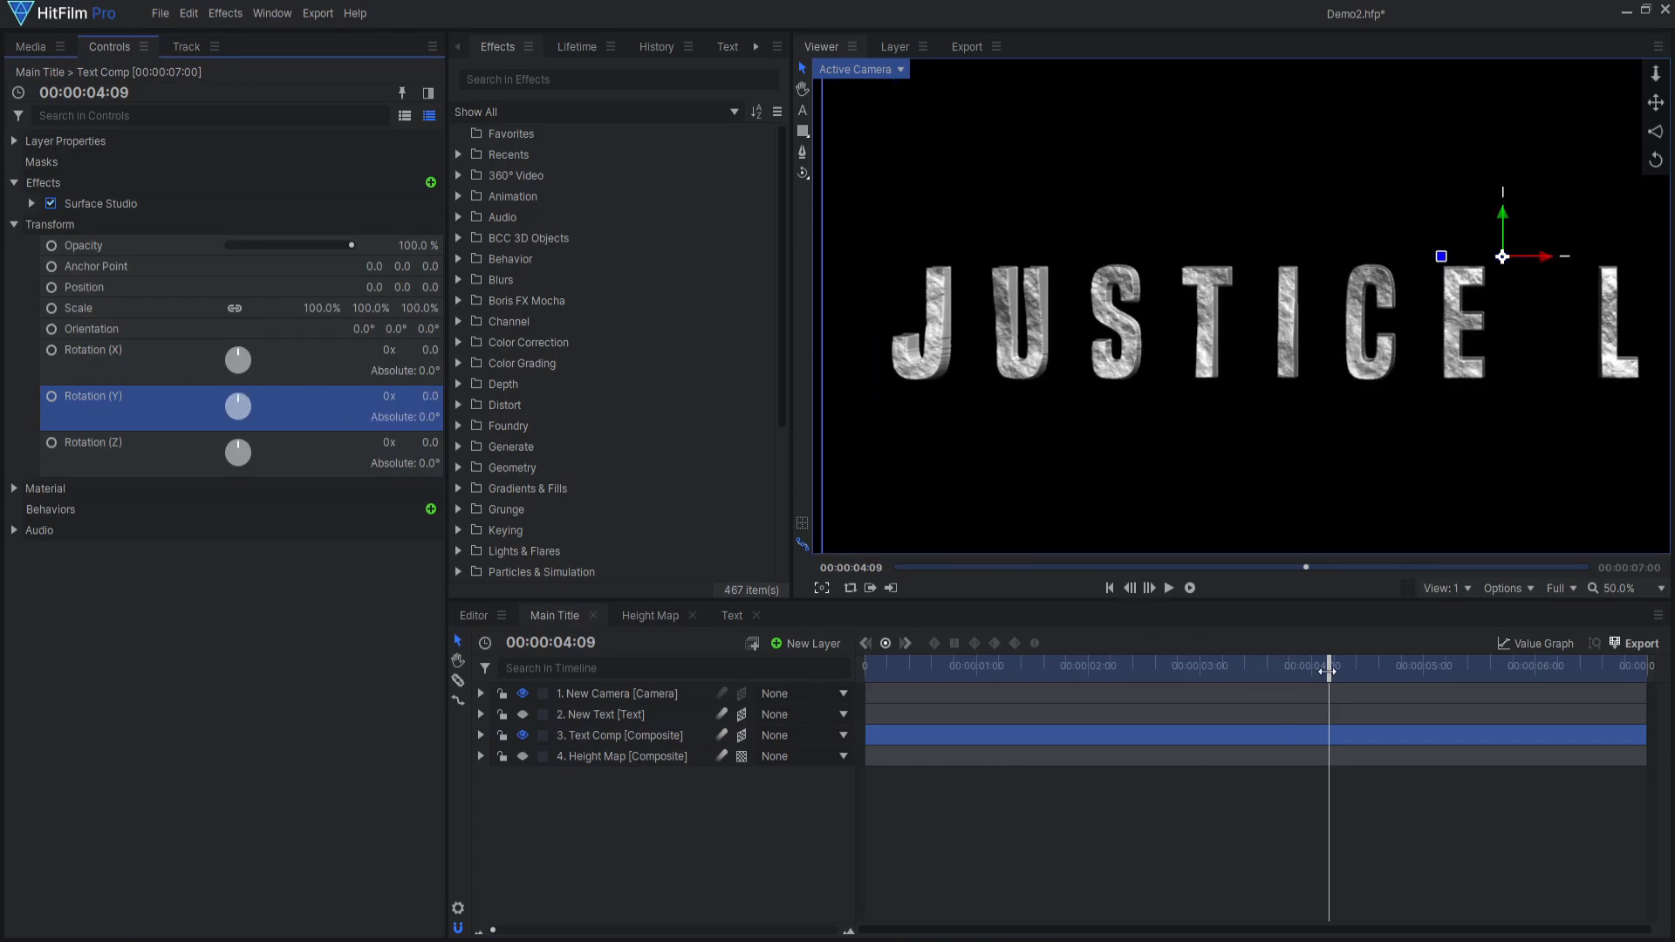
Step: Rotate the New Text layer in the Demo2 project to about -34° around its Y axis
mouse_move(1327, 670)
left_mouse_down()
mouse_move(1167, 670)
mouse_move(1323, 670)
left_mouse_up()
left_click(610, 715)
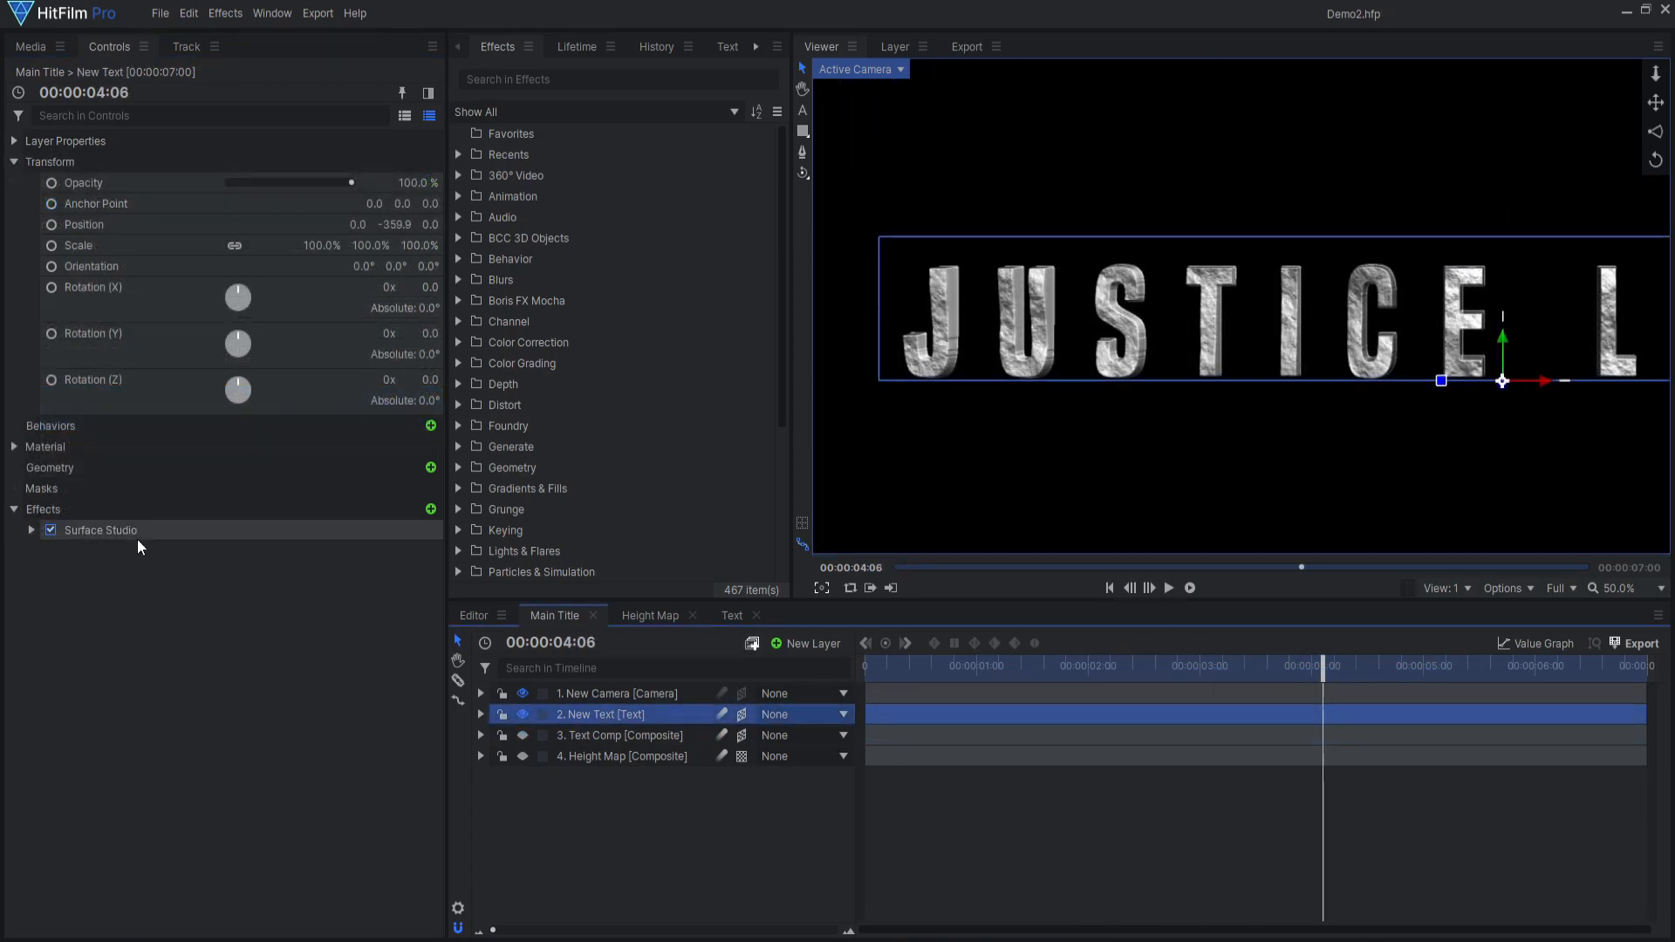
mouse_move(425, 334)
left_mouse_down()
mouse_move(471, 335)
mouse_move(395, 334)
left_mouse_up()
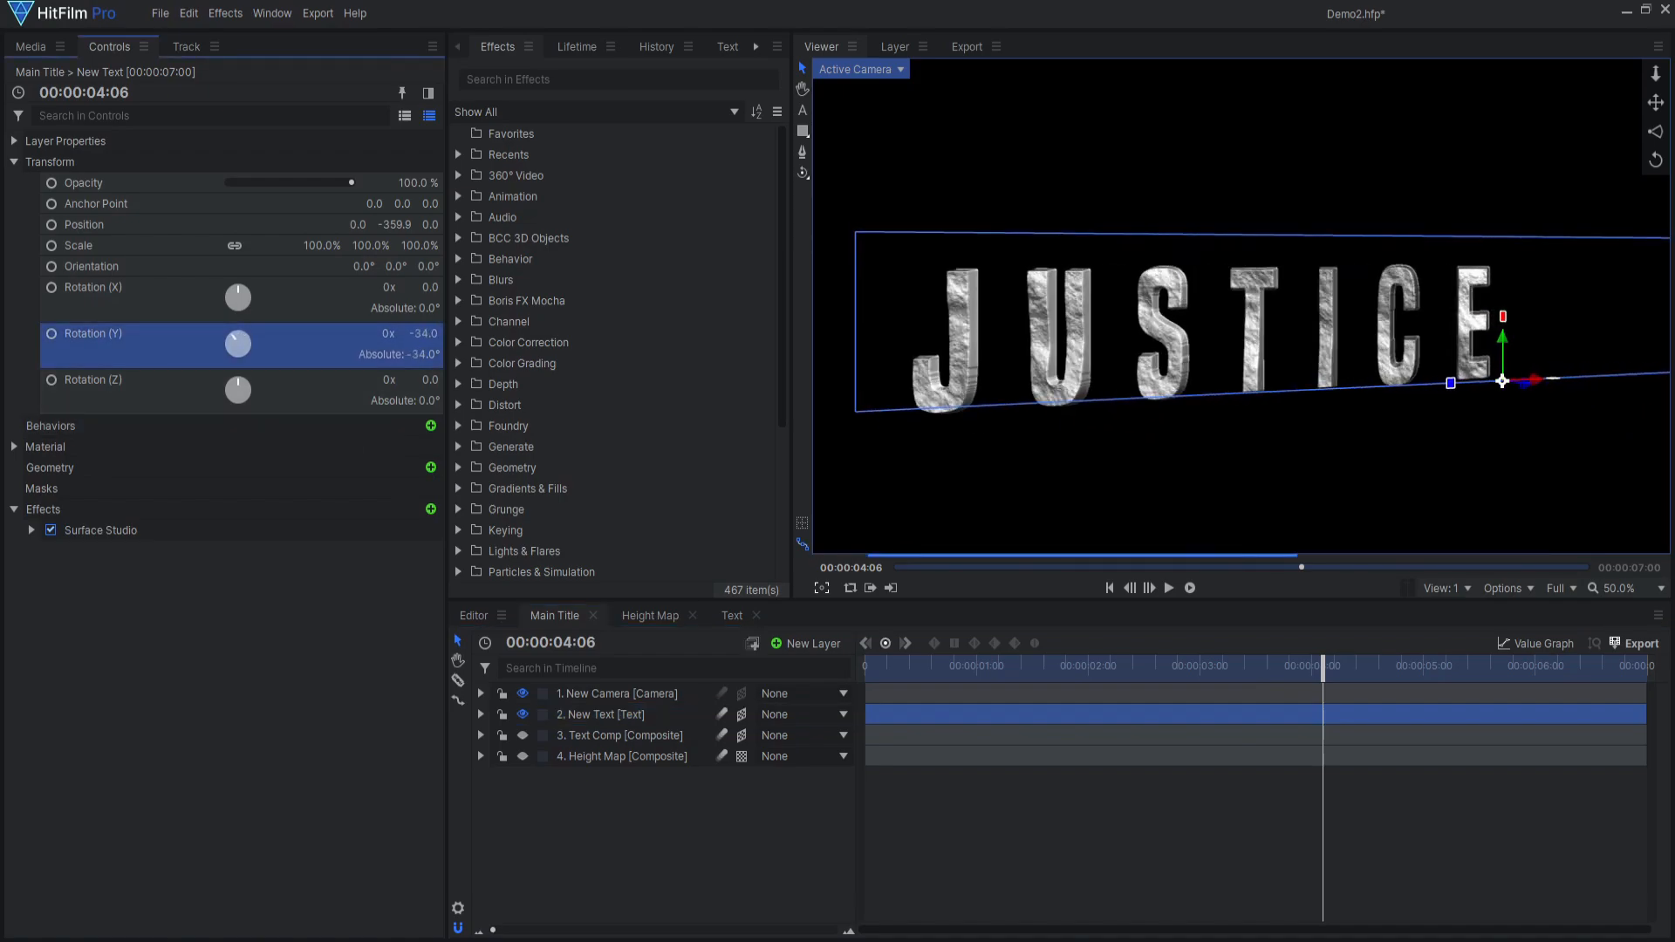
left_click_drag(1322, 666, 1159, 666)
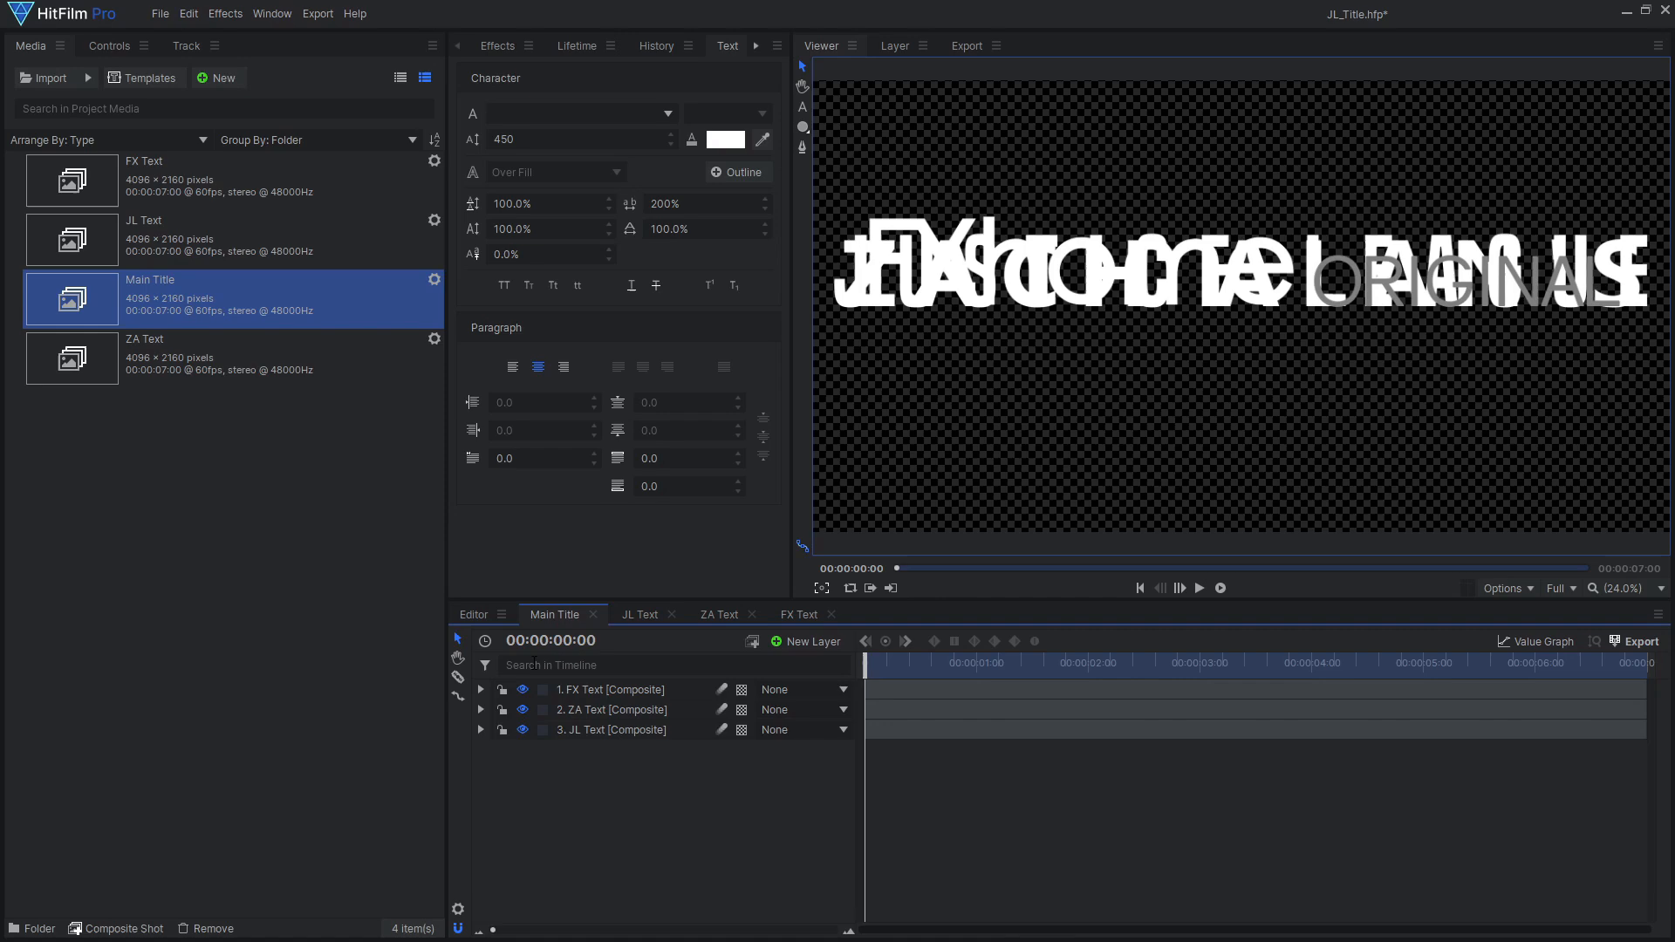
Step: Hide the FX Text, ZA Text and JL Text layers in the Main Title composite
left_click(520, 724)
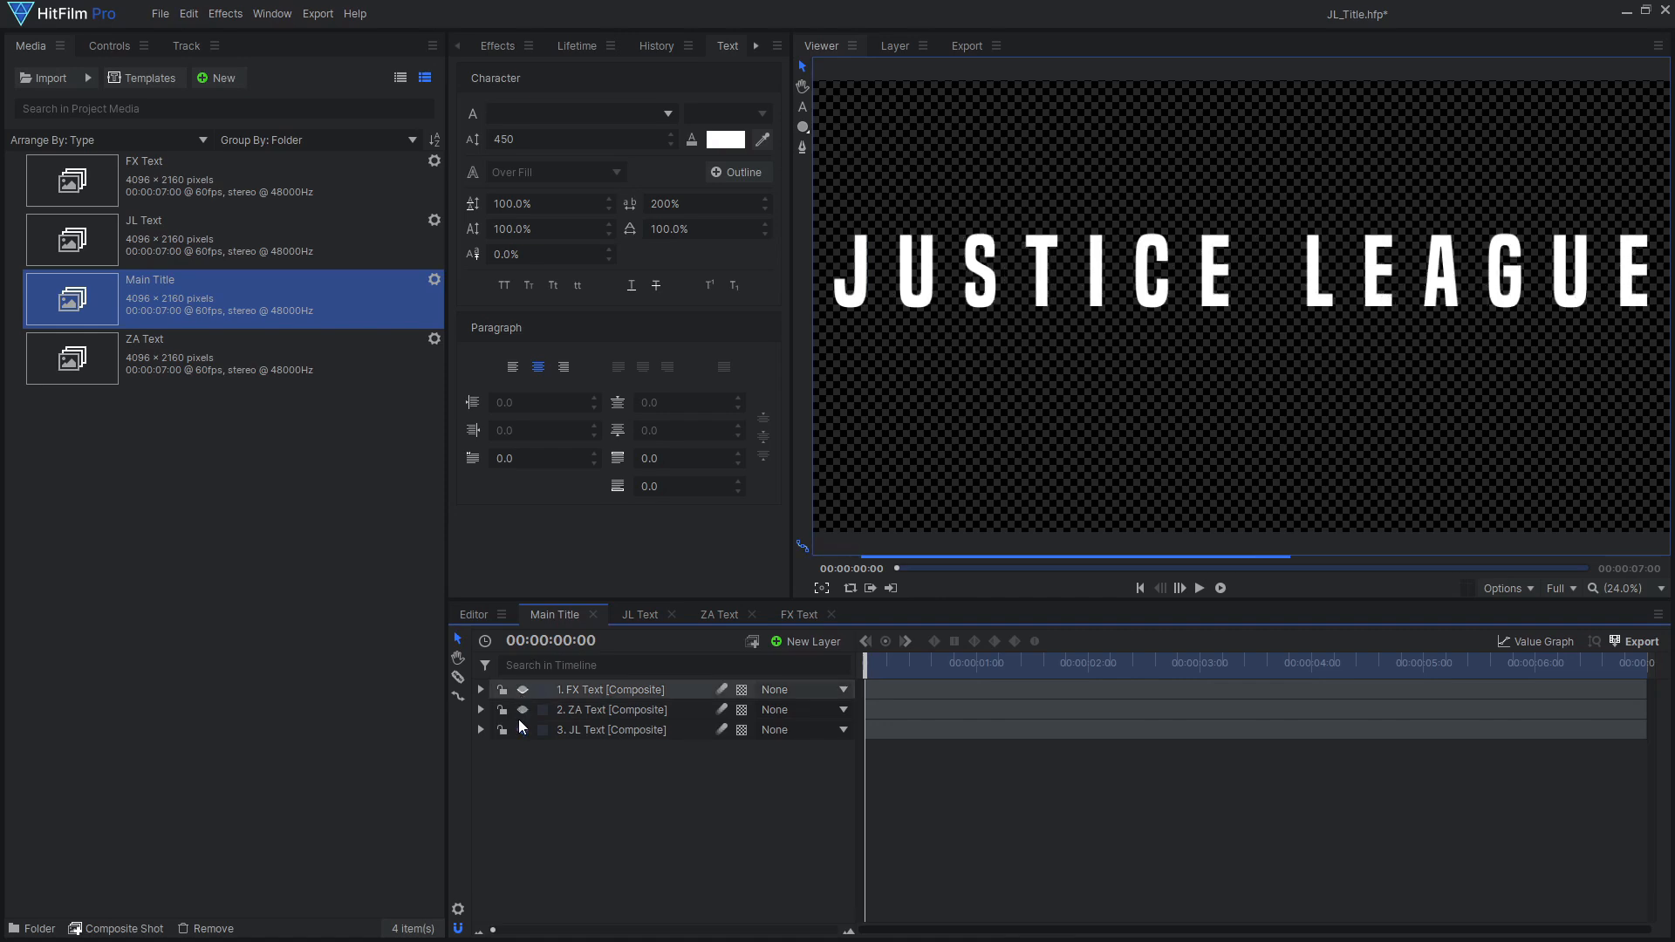
left_click(521, 729)
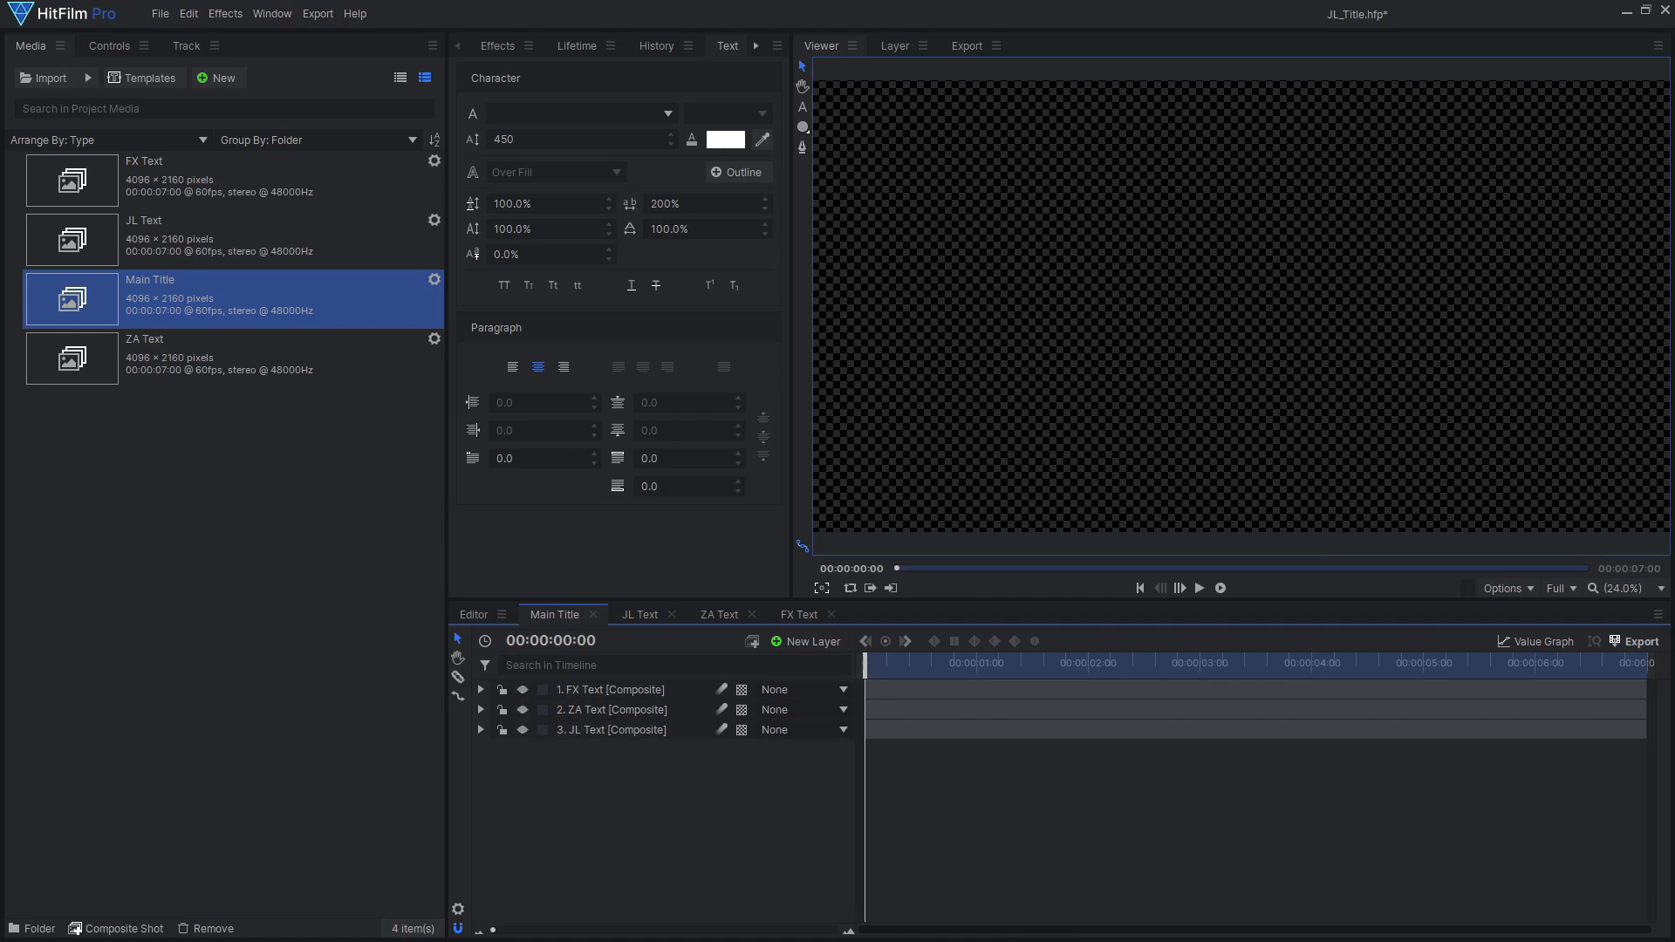
Step: Import FXhome_Logo_4K.png and make a composite shot named "BG Logo" from it
left_click_drag(765, 472, 191, 411)
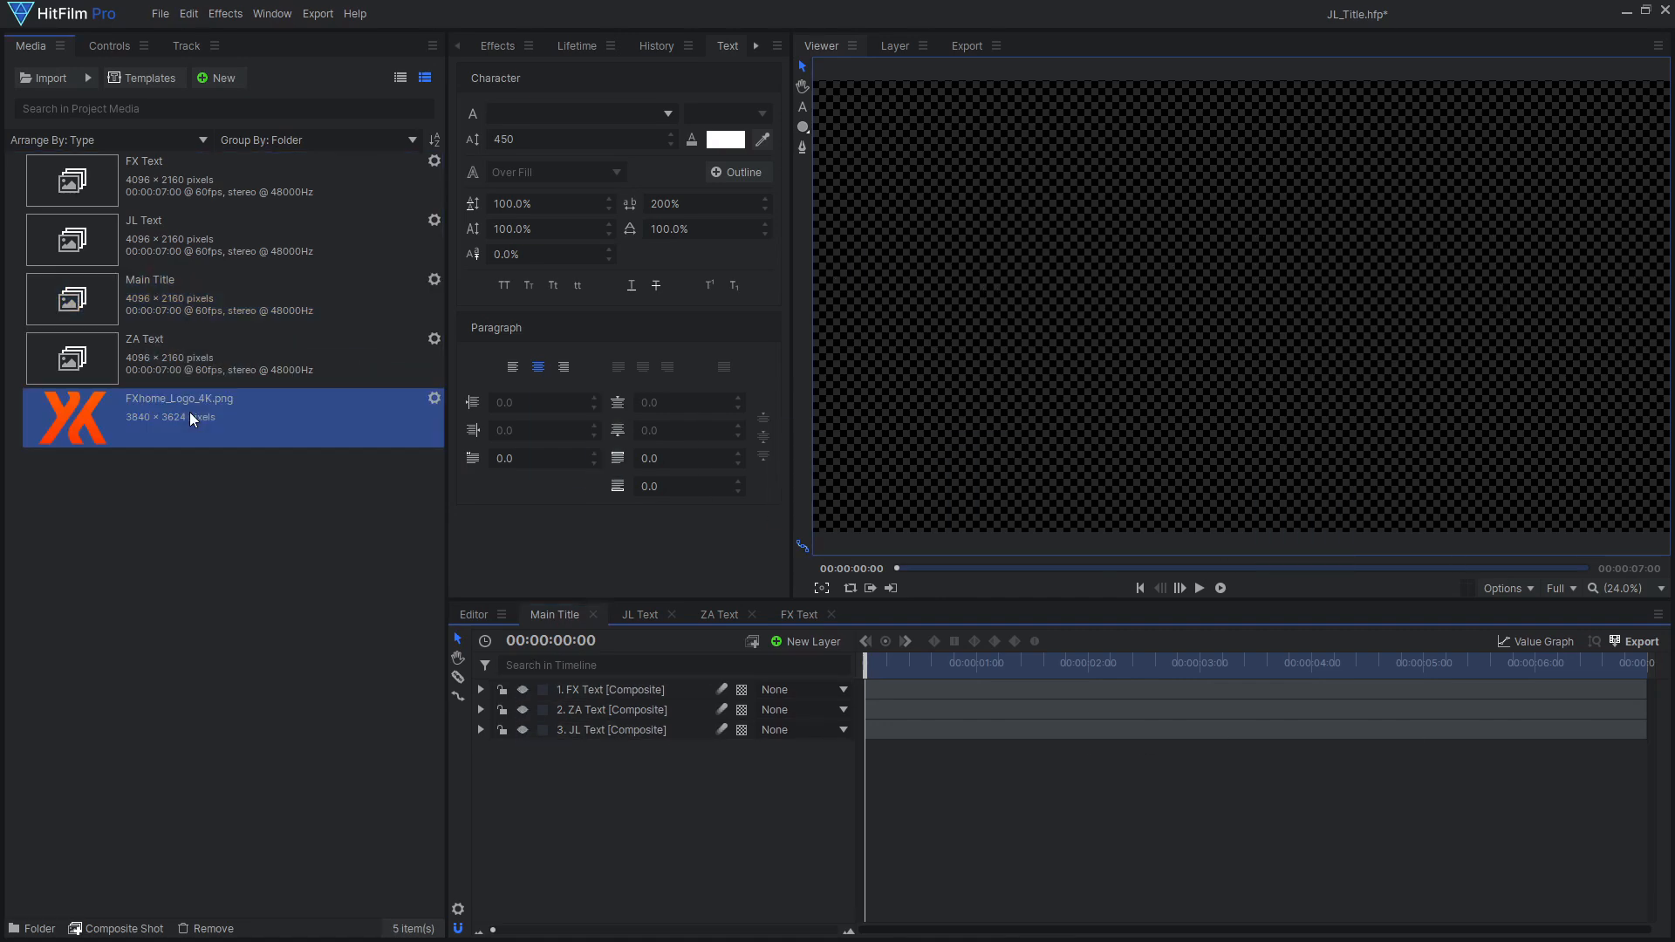
right_click(190, 412)
left_click(321, 616)
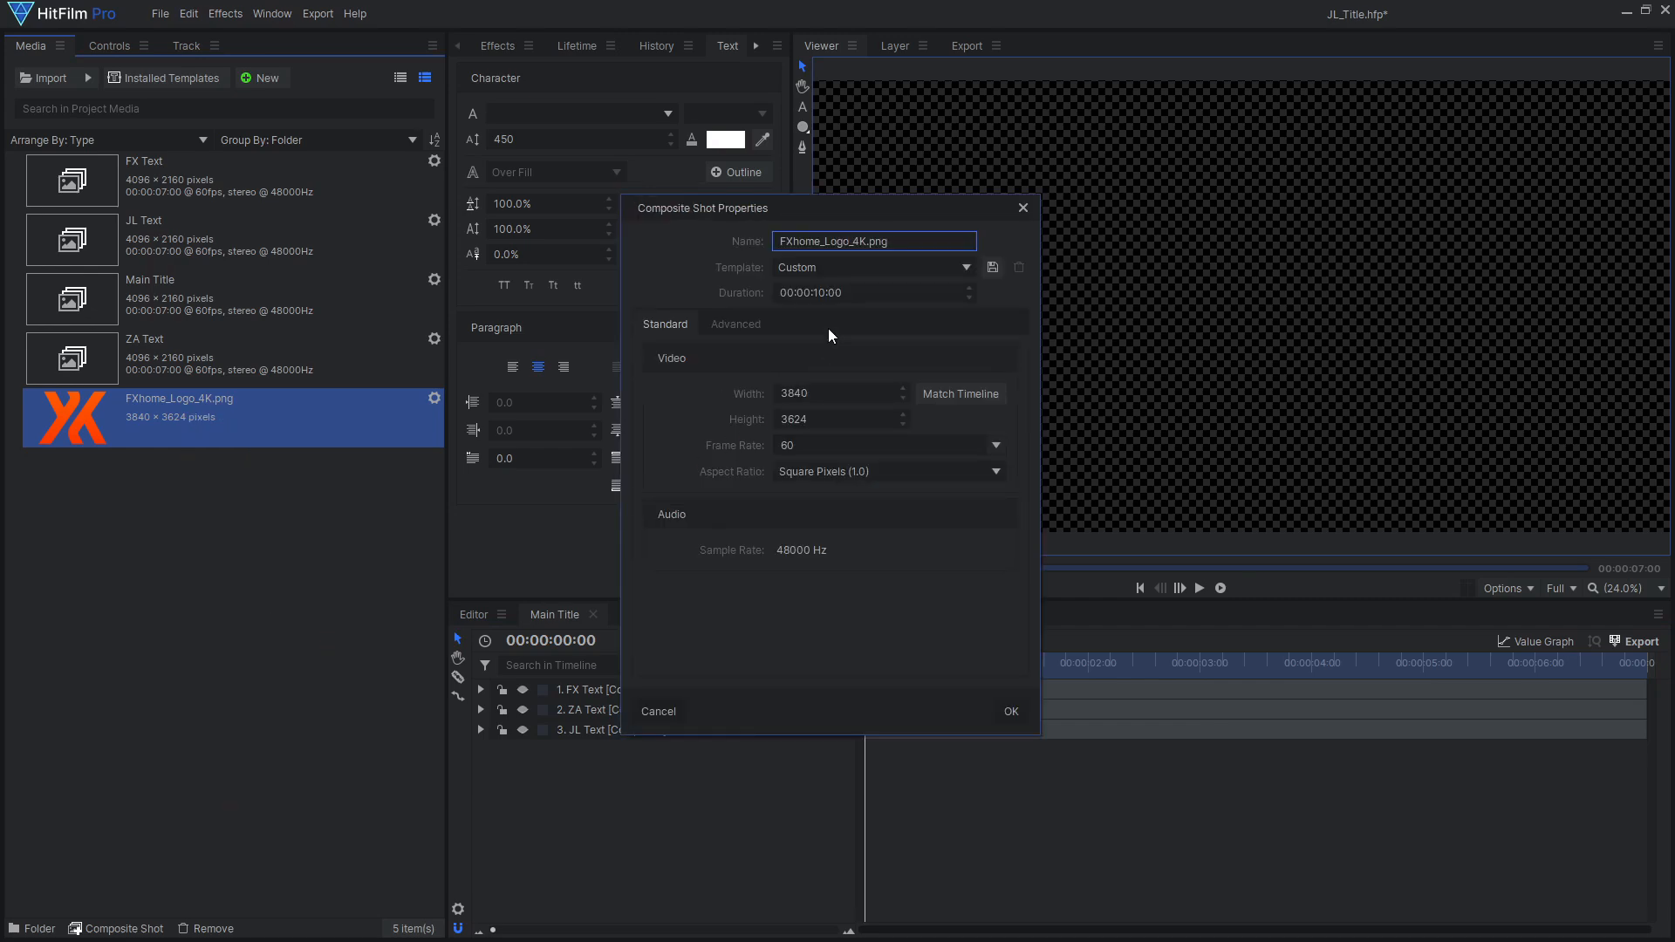
left_click_drag(893, 248, 740, 248)
type("BG Logo")
key("Return")
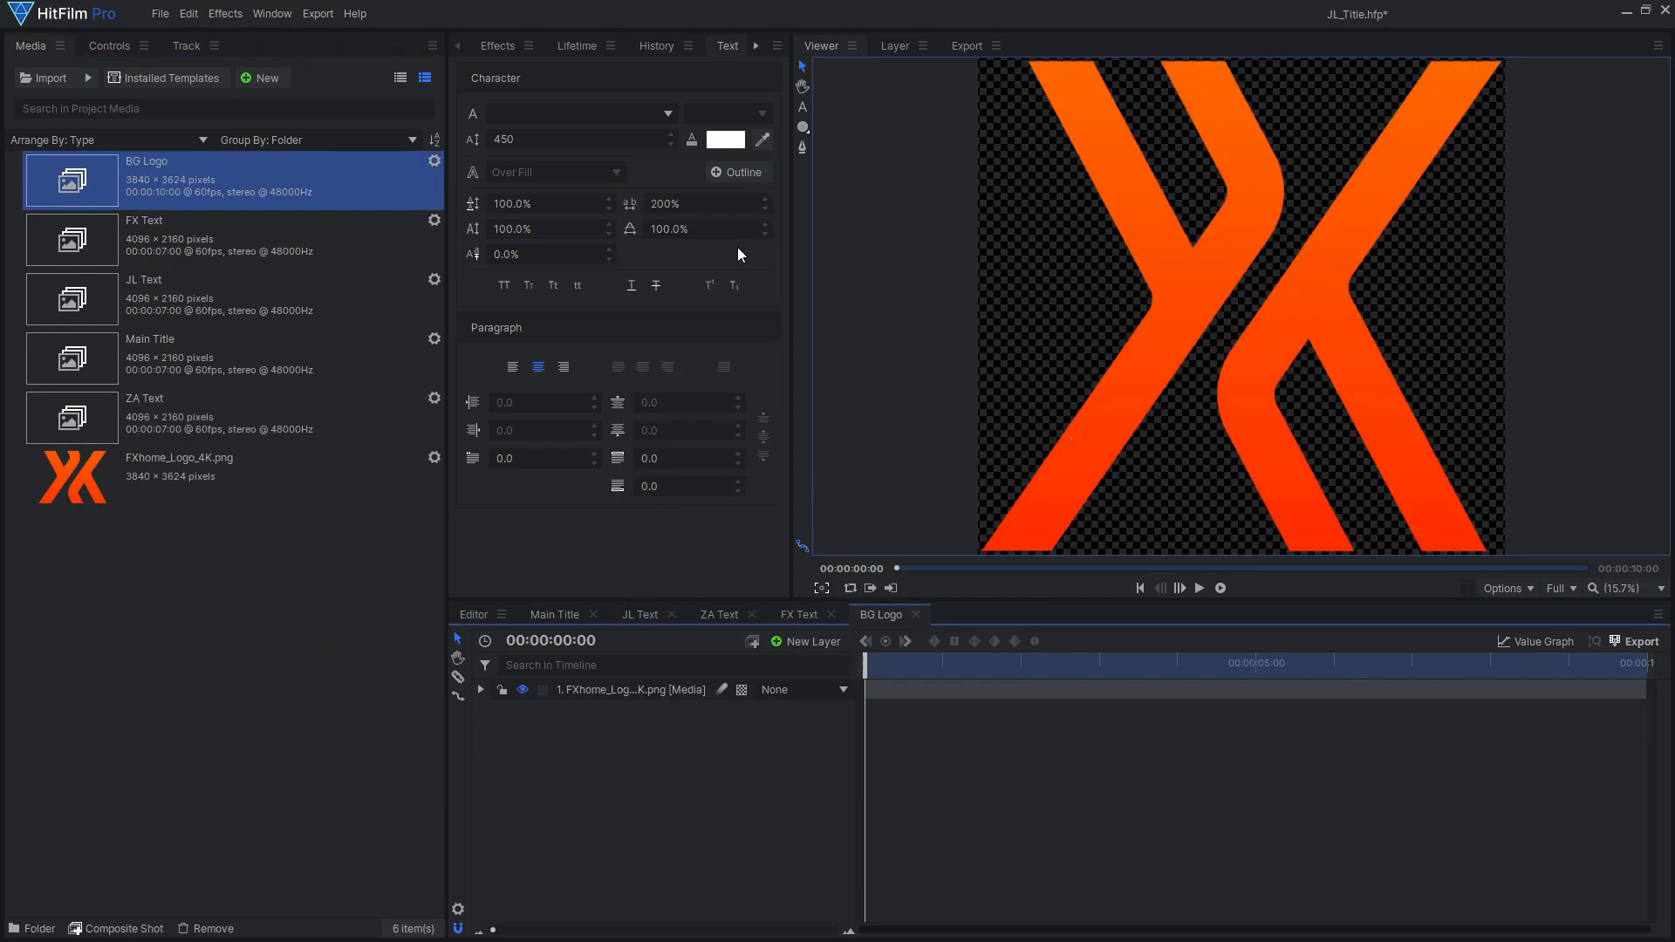
Step: Add BG Logo beneath the text layers in Main Title and scale it to 51%
left_click(563, 614)
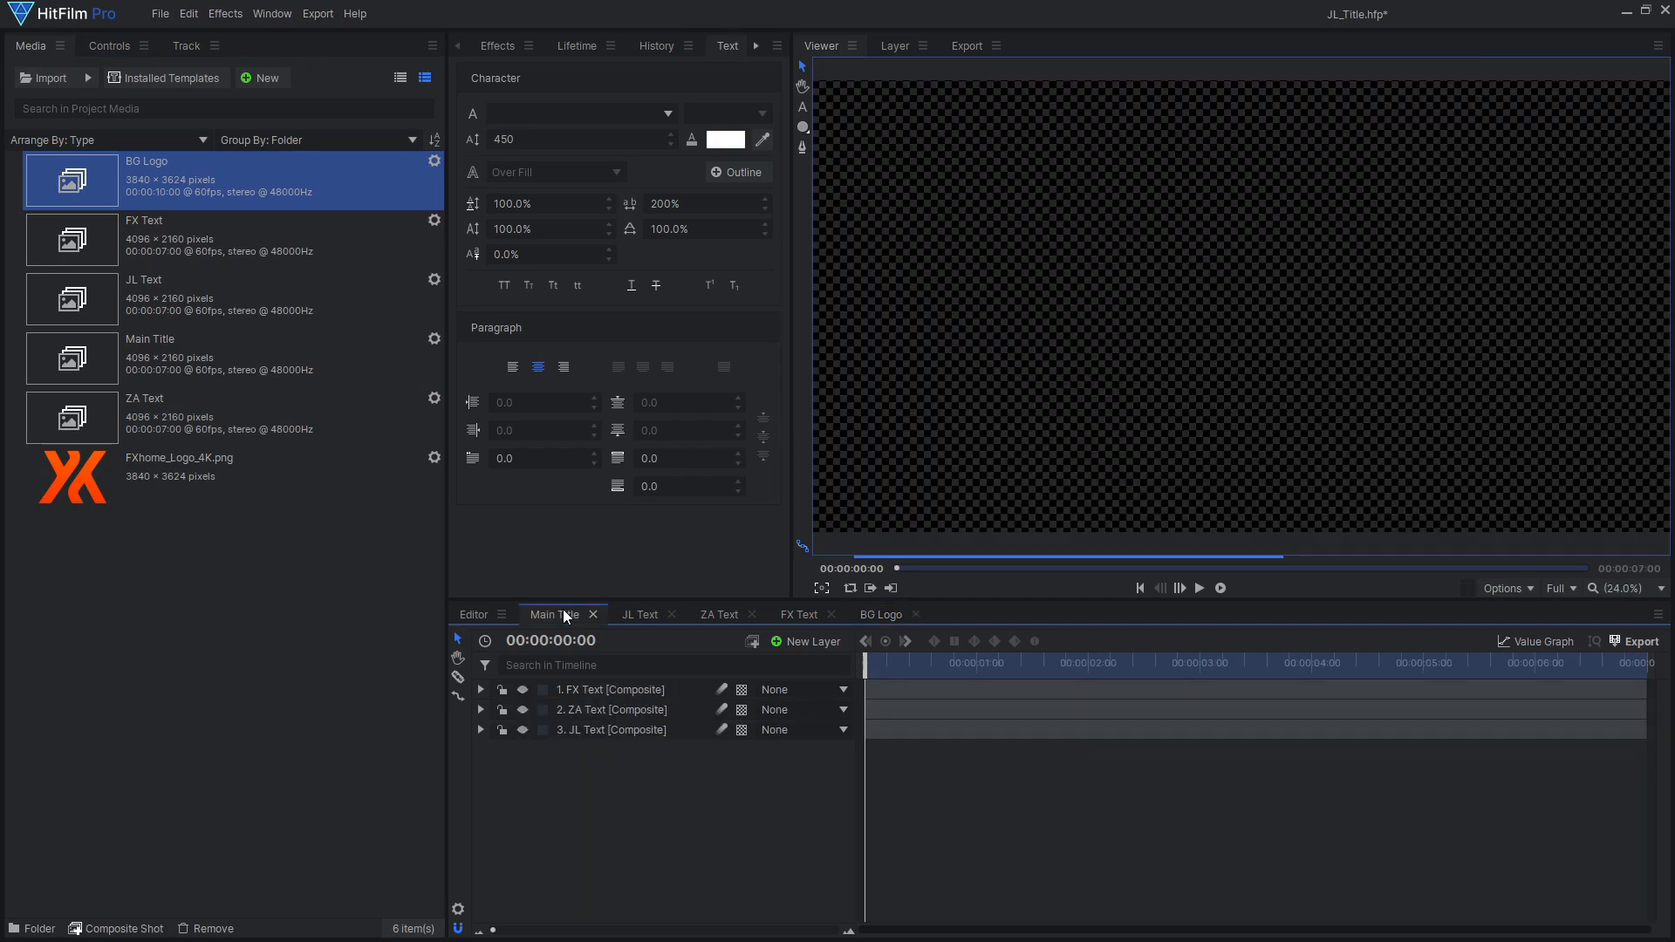
left_click_drag(305, 169, 666, 763)
left_click(108, 48)
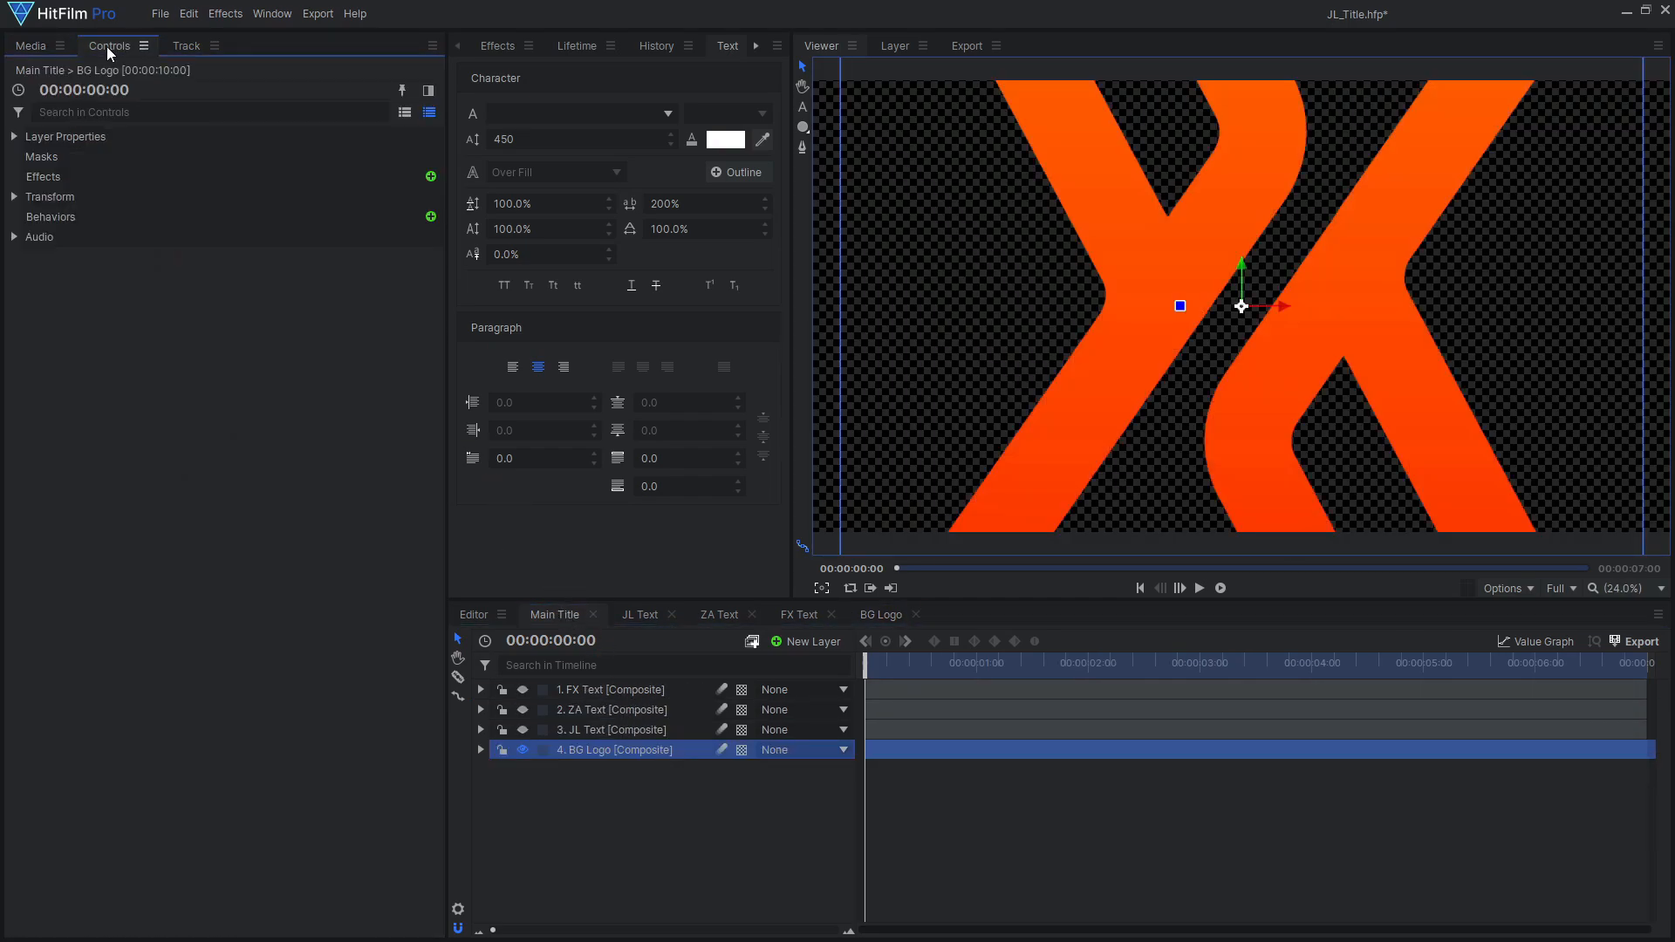
left_click(15, 197)
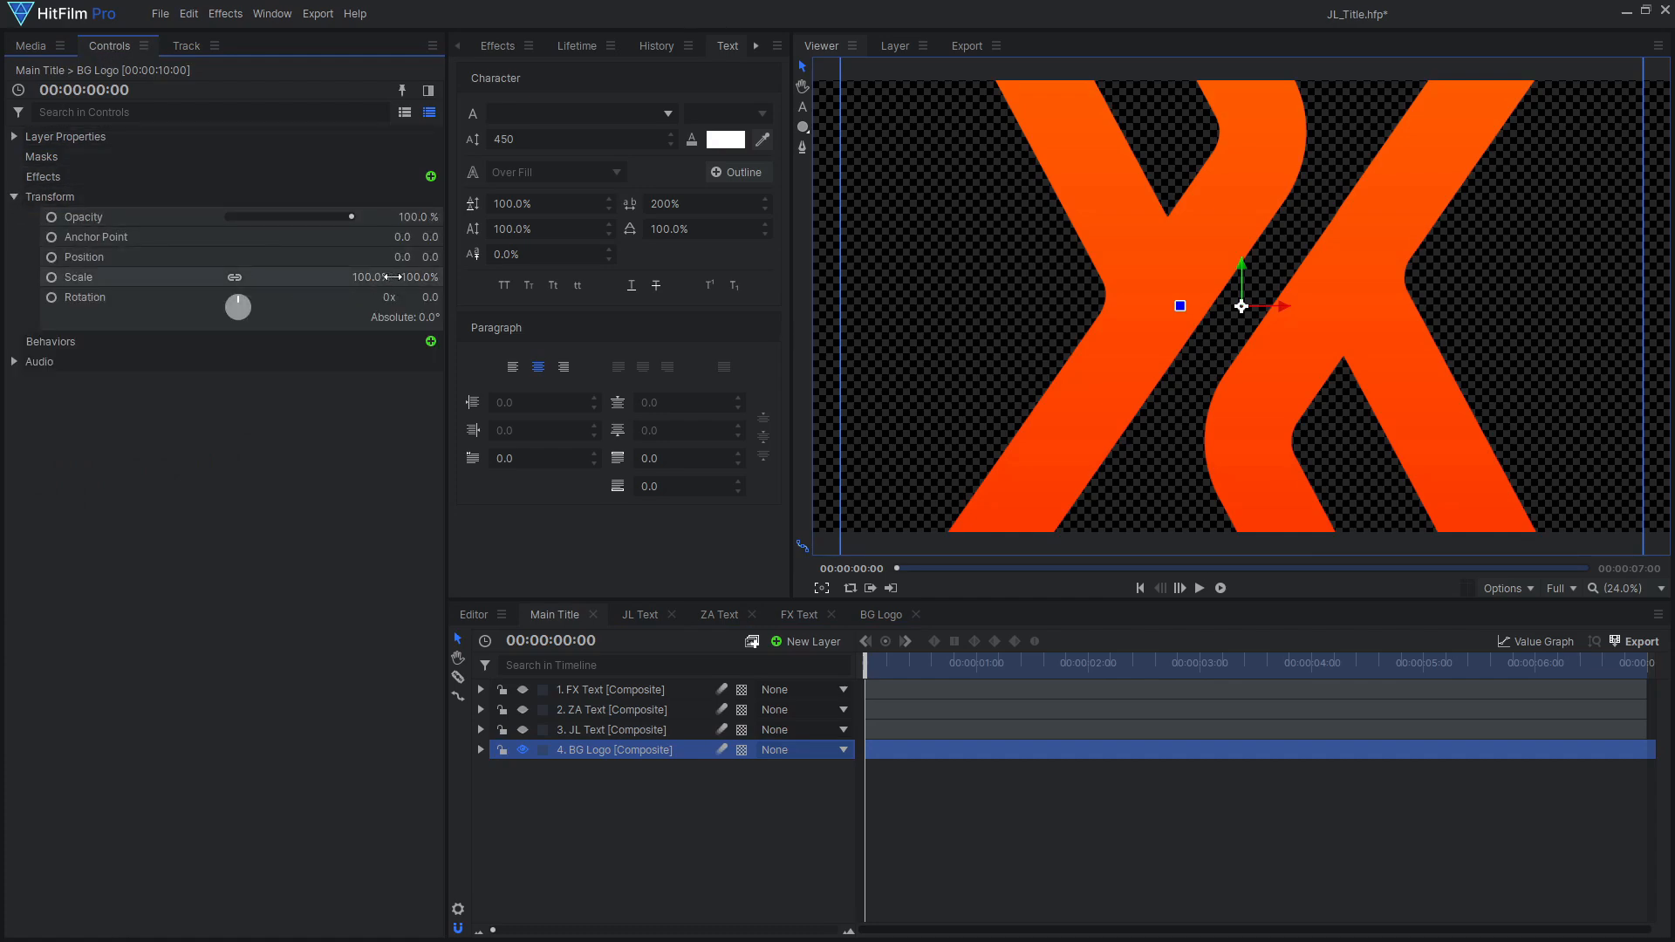
left_click_drag(389, 277, 346, 277)
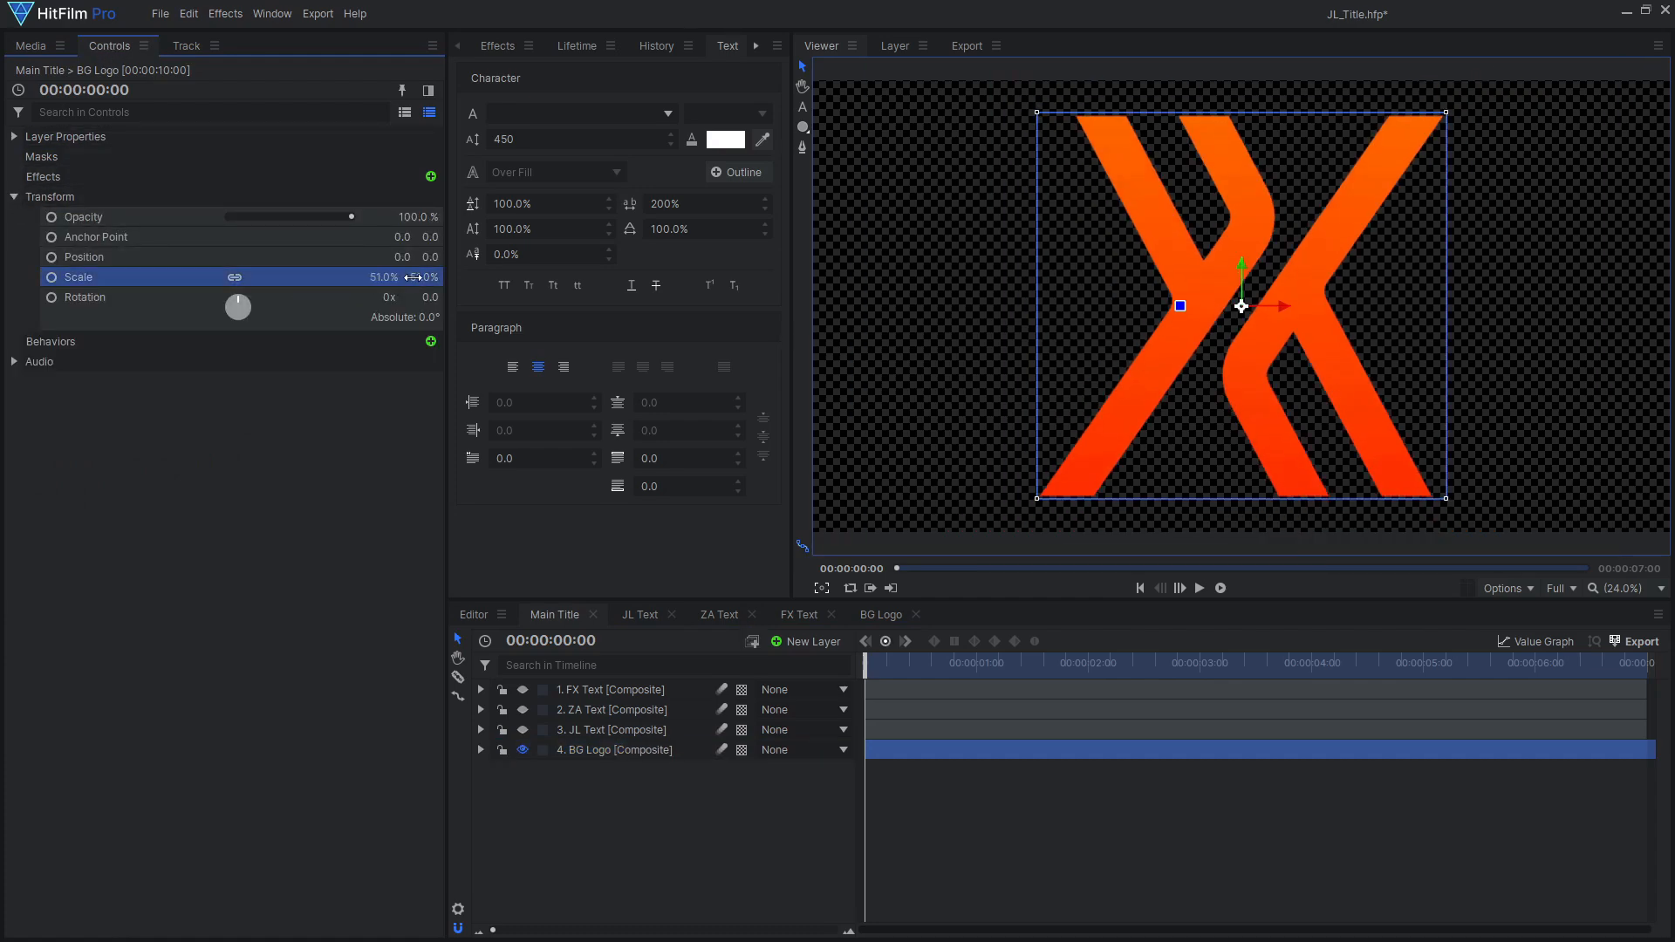
Step: Apply the Fill Color effect to the BG Logo layer
left_click(431, 177)
type("fill")
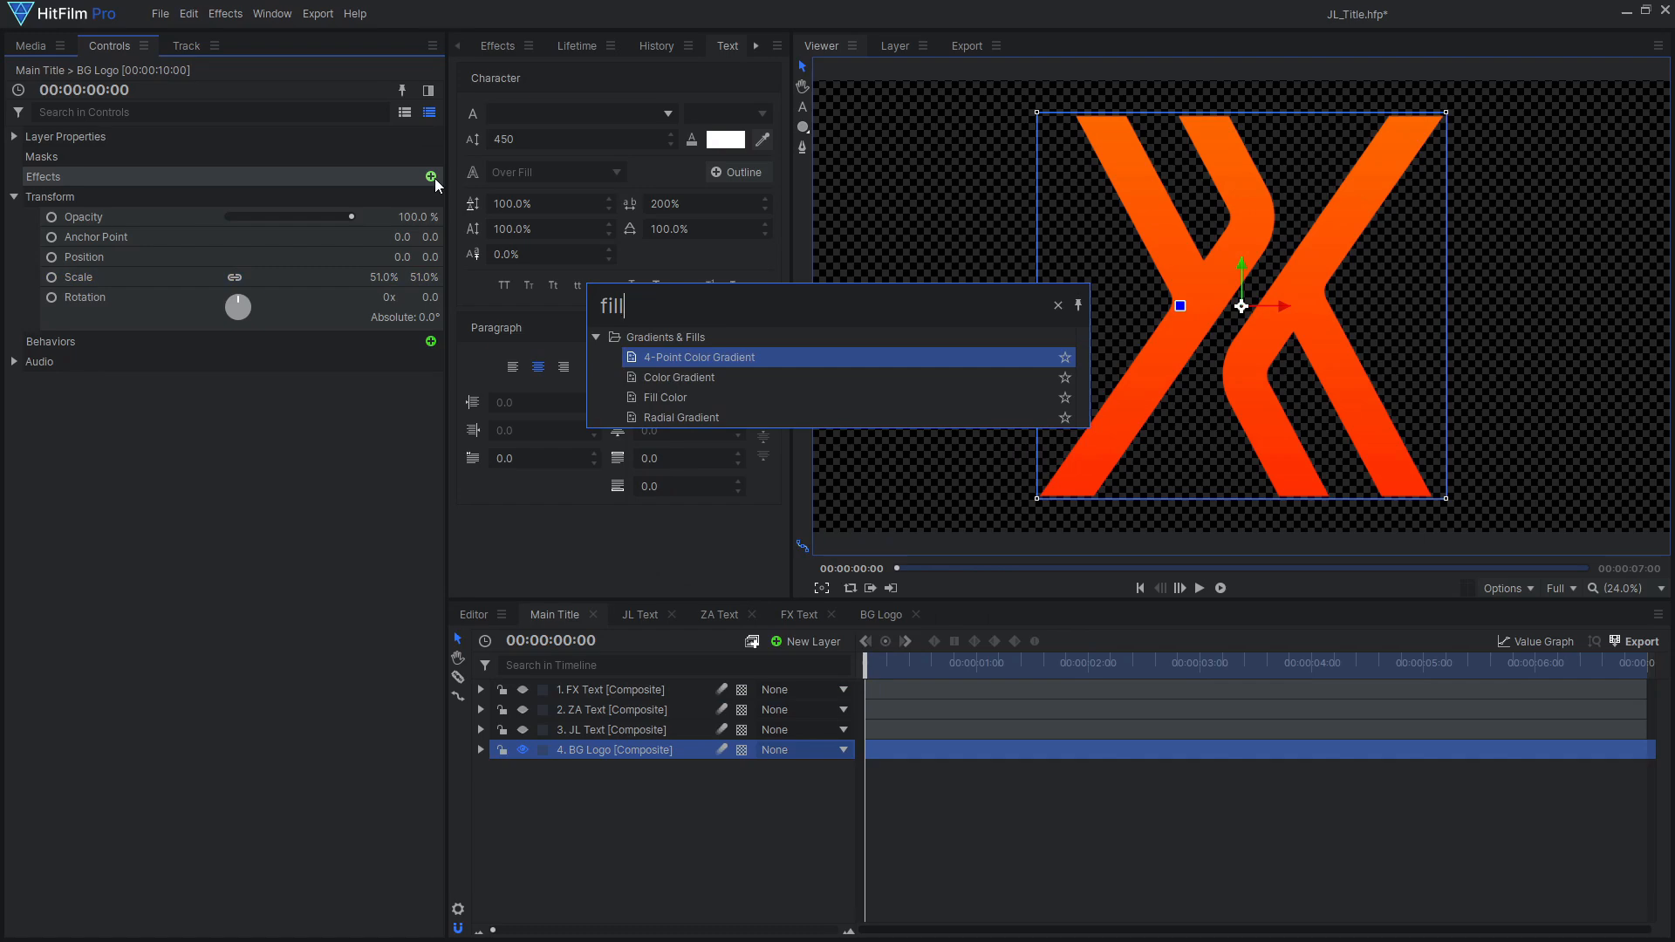
key("Down")
key("Down")
key("Return")
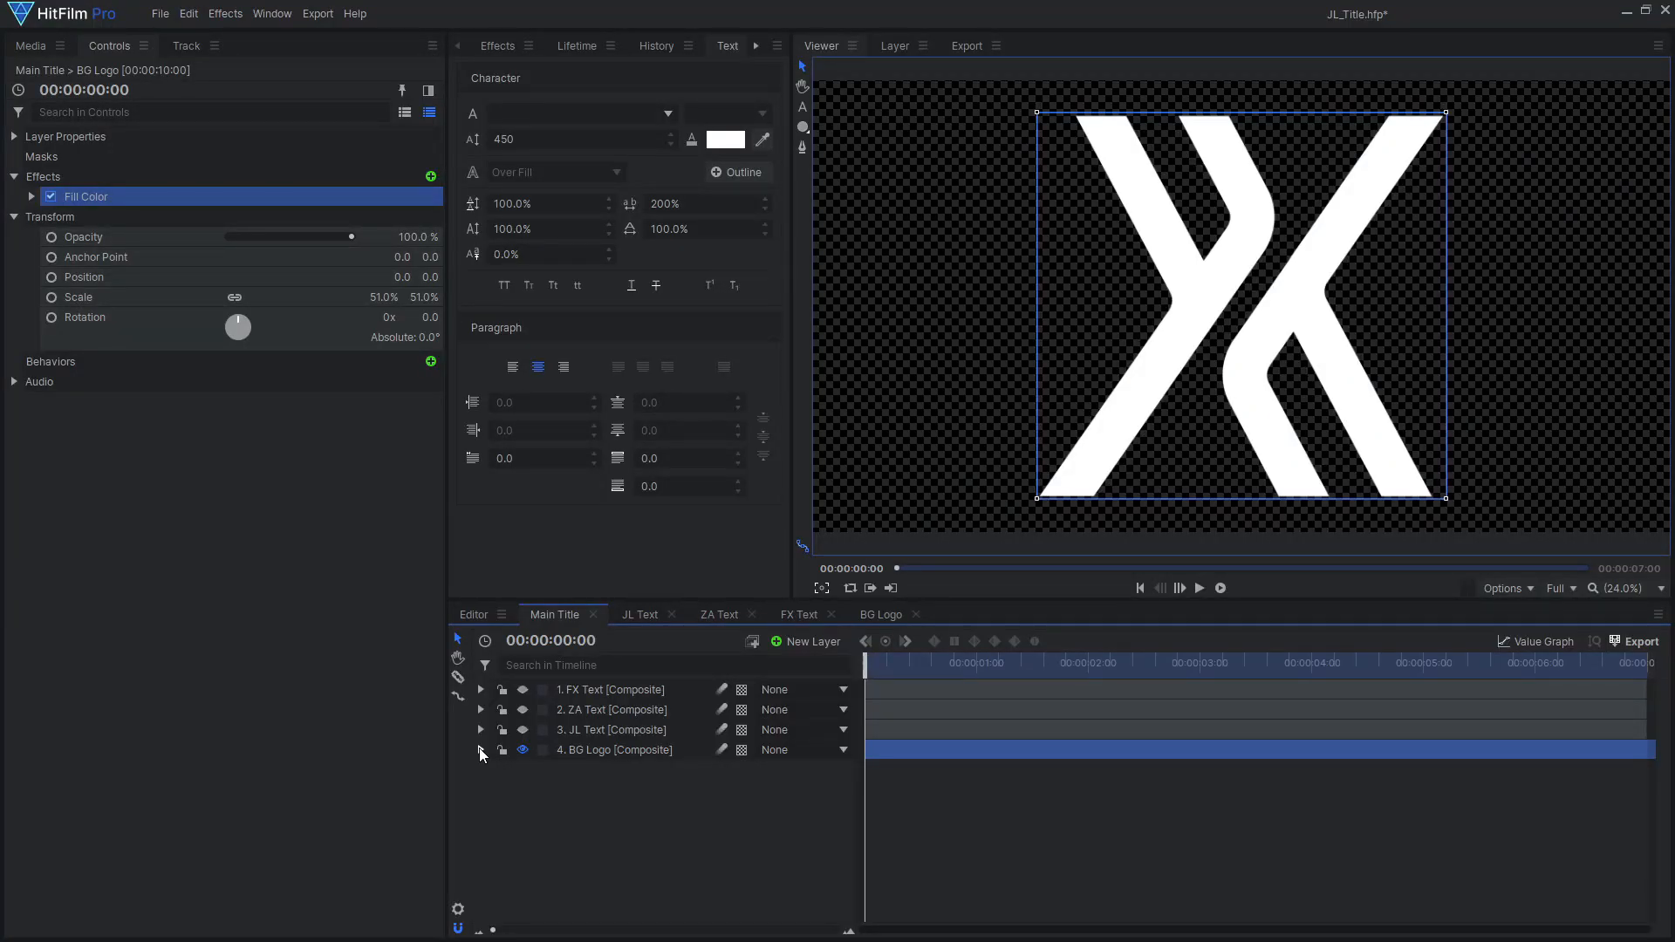
Step: Convert all four Main Title layers to 3D planes and add a camera to the composite
left_click(674, 693, "shift")
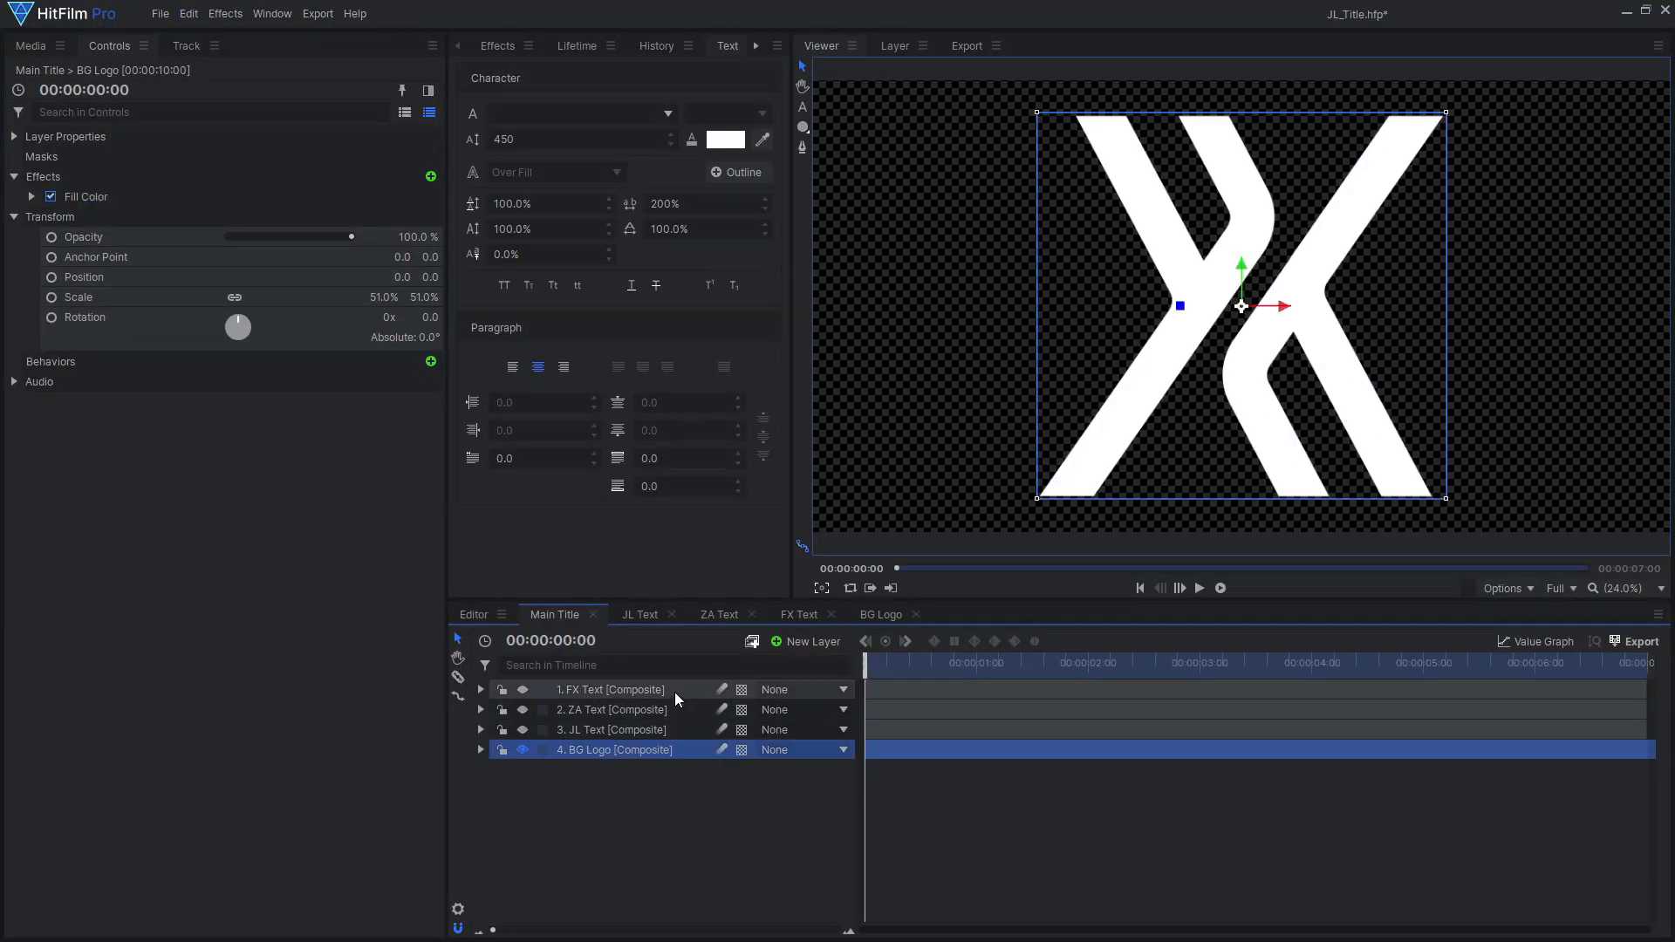
left_click(789, 731)
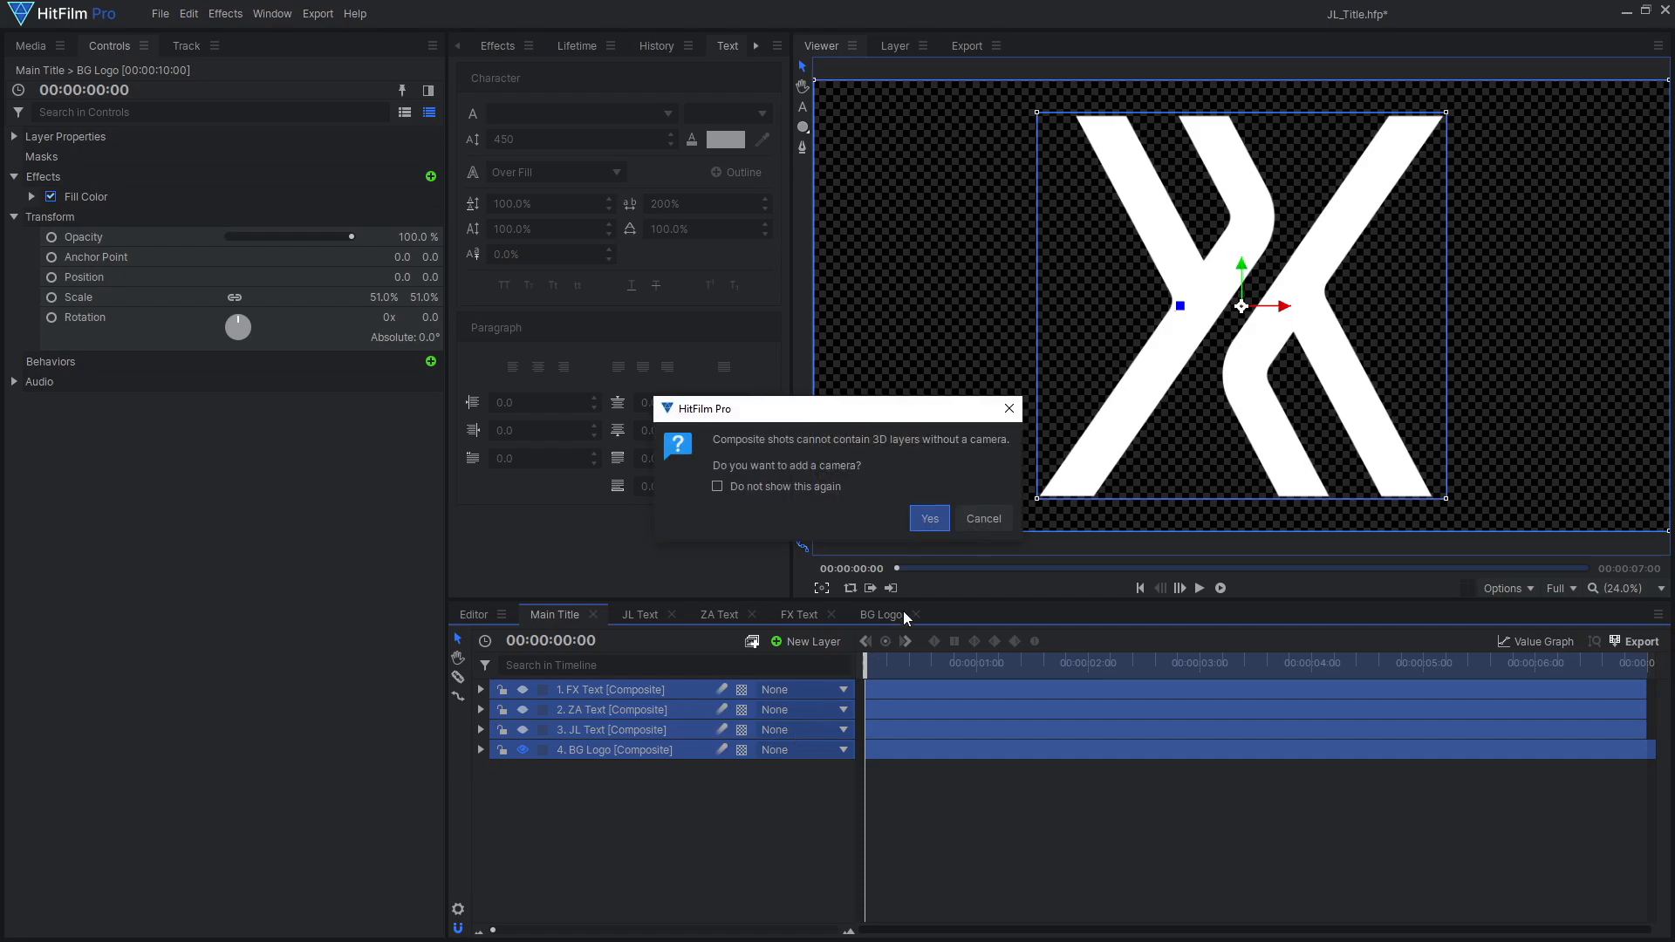
left_click(930, 520)
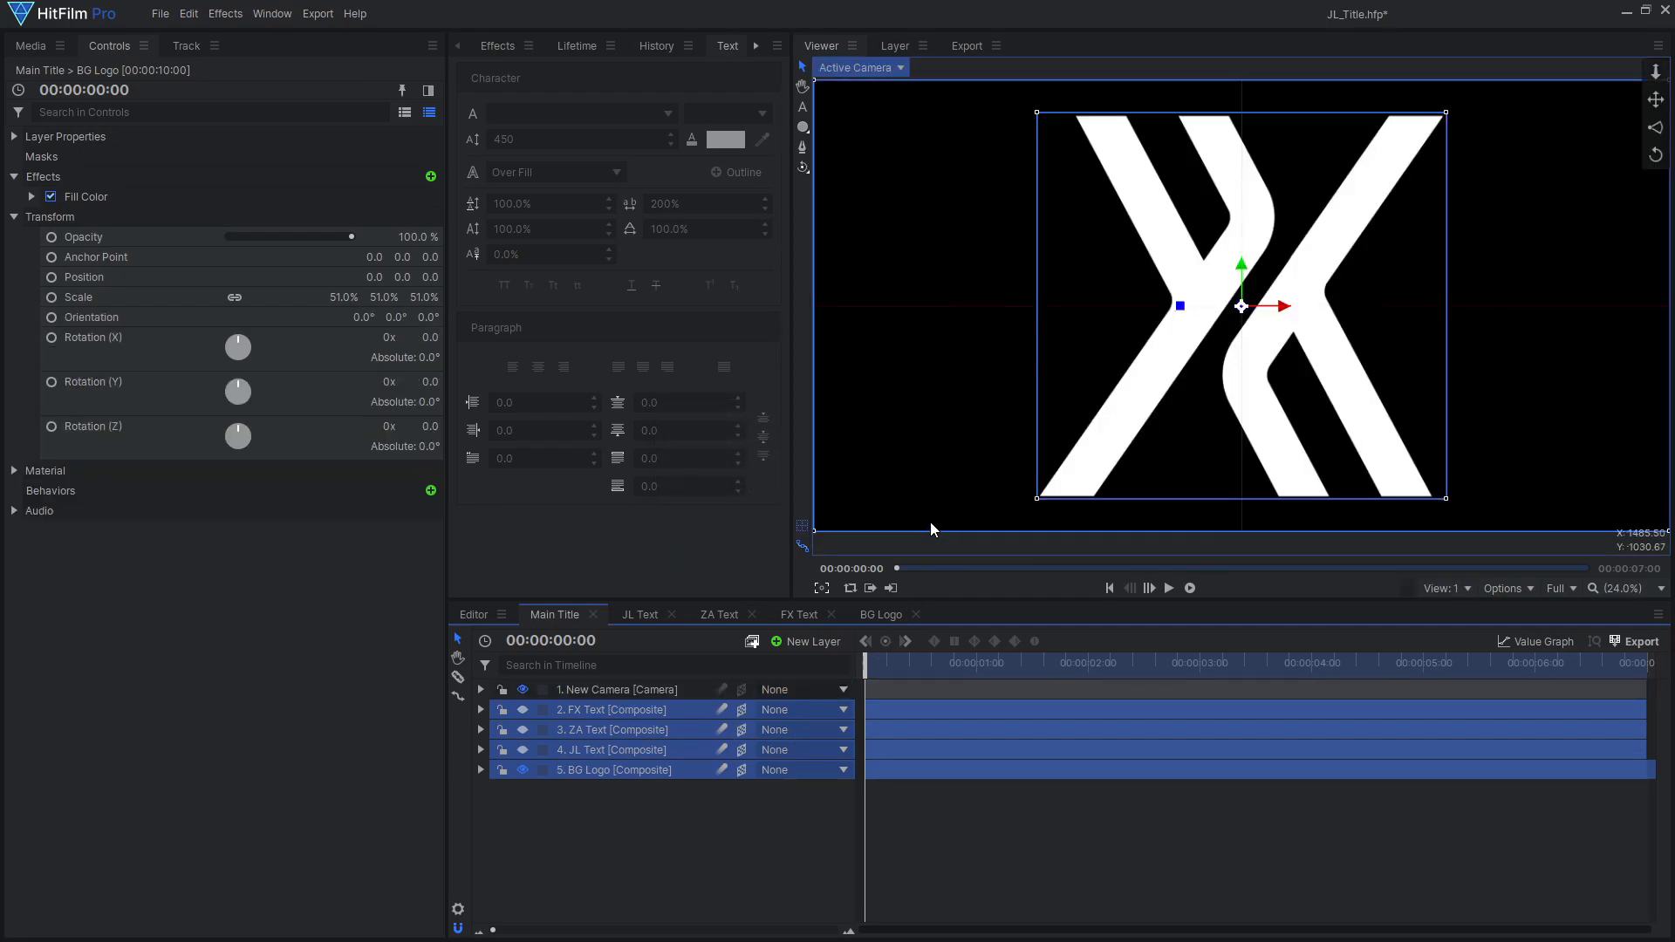
Step: Turn off the Illuminated material property for the BG Logo, JL Text, ZA Text and FX Text layers
left_click(677, 772)
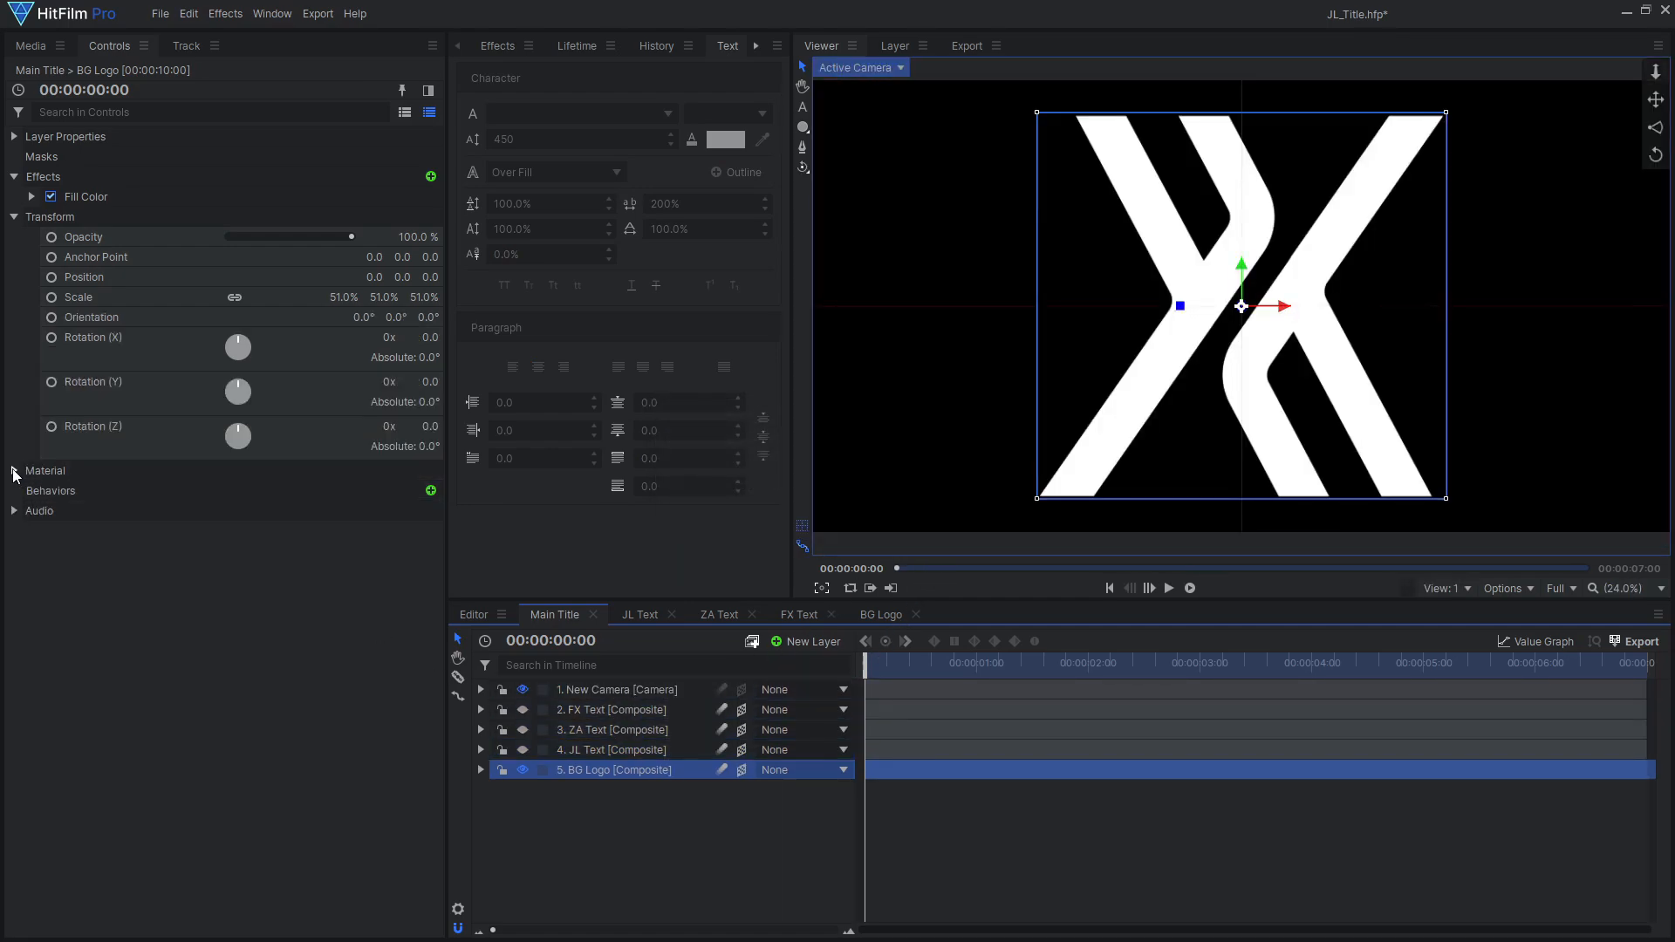
left_click(87, 472)
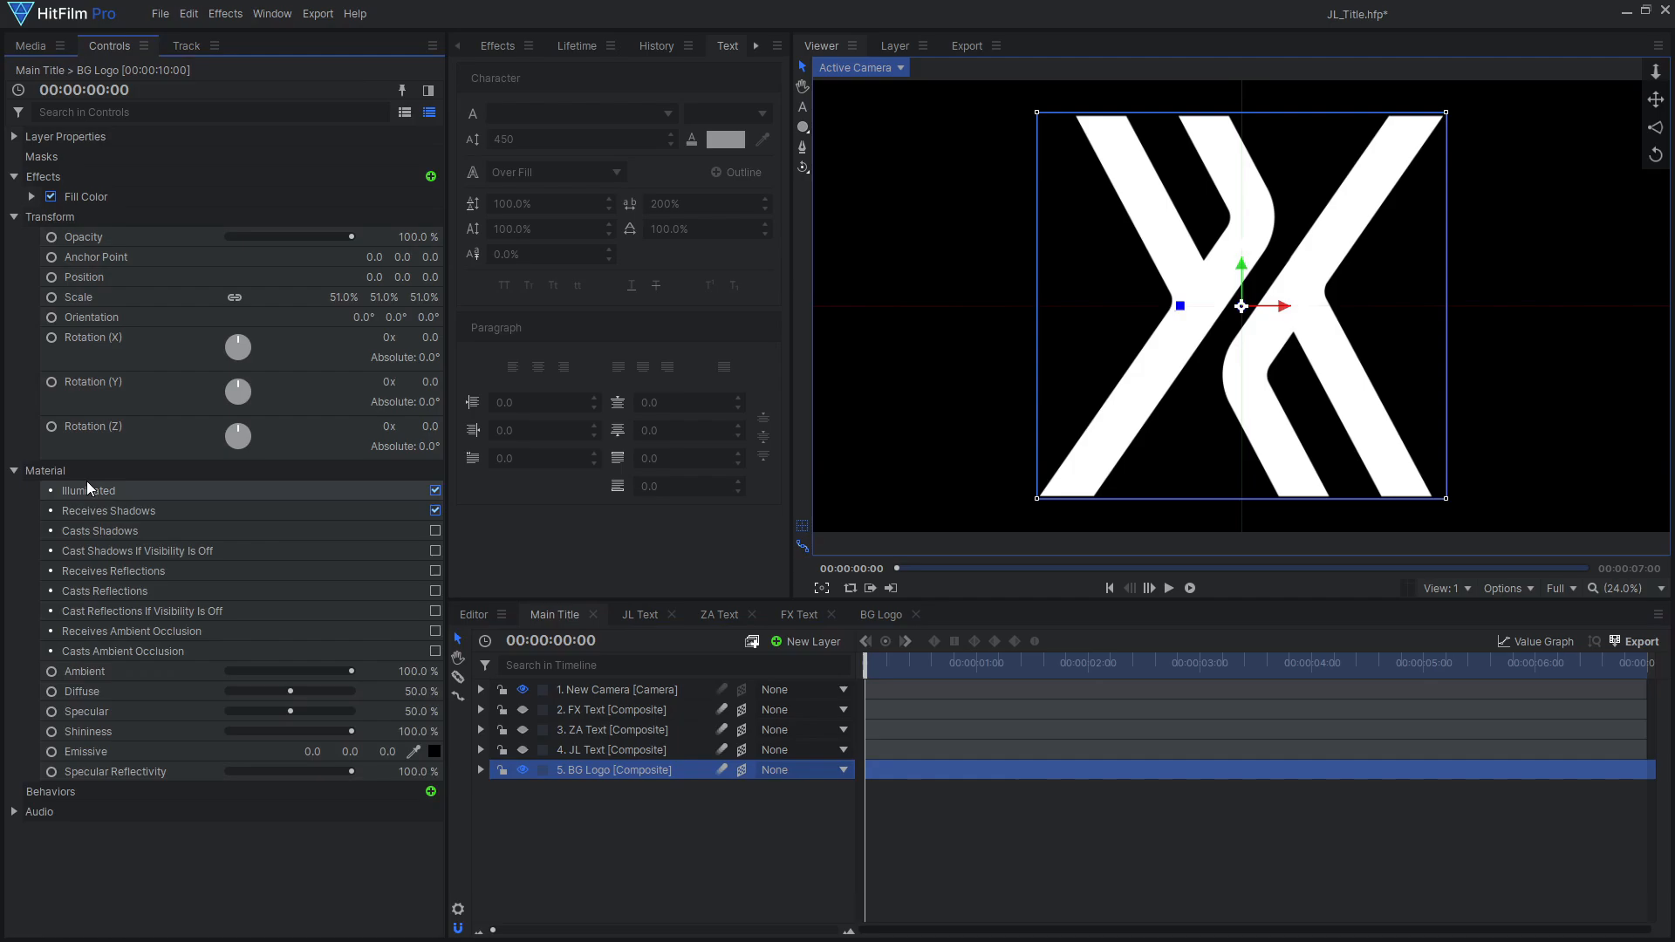
left_click(662, 748)
left_click(434, 237)
left_click(642, 730)
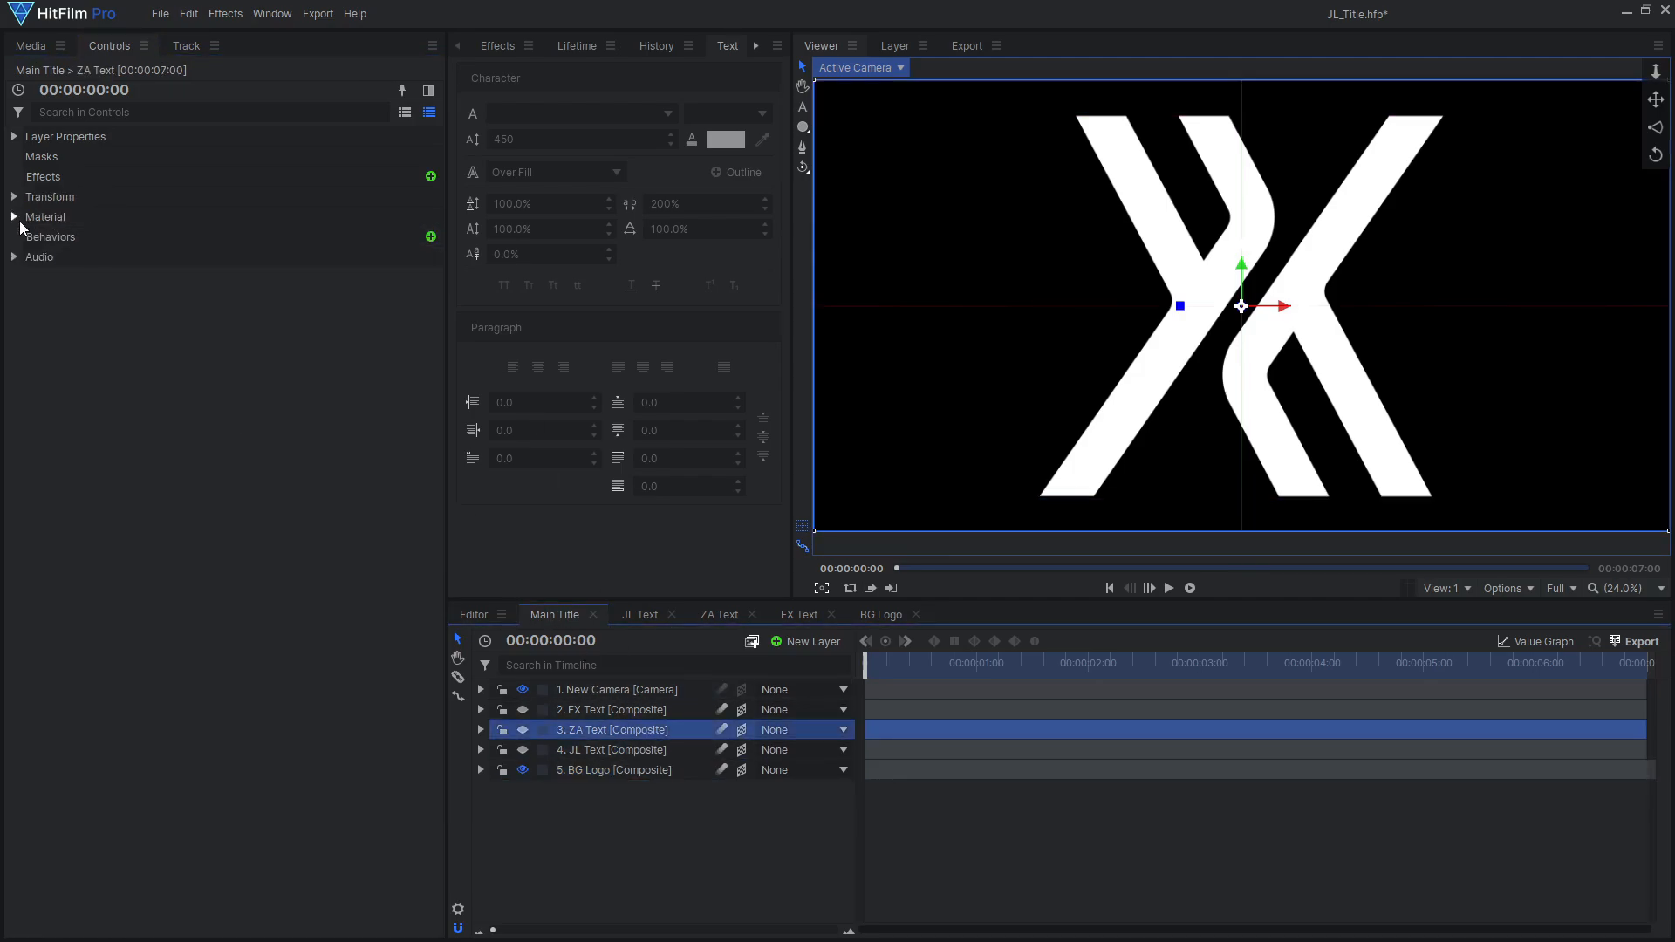
left_click(15, 217)
left_click(435, 237)
left_click(636, 710)
left_click(15, 217)
left_click(435, 237)
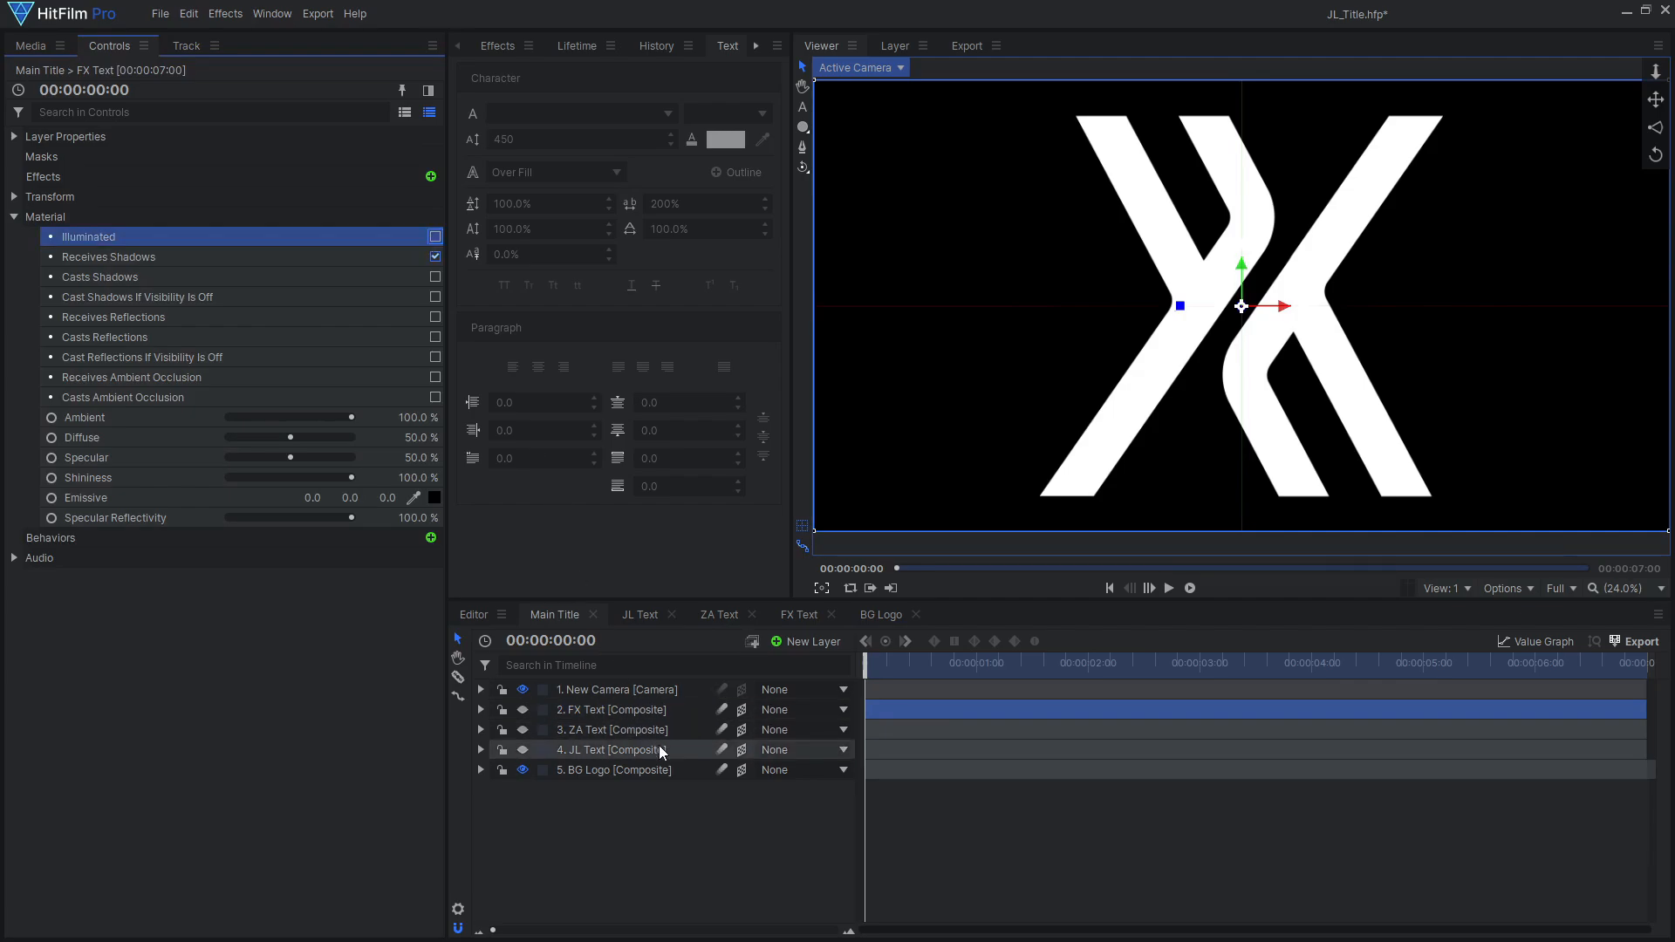
Step: Working from the Top view, set the BG Logo layer's Z position to -7000
left_click(672, 771)
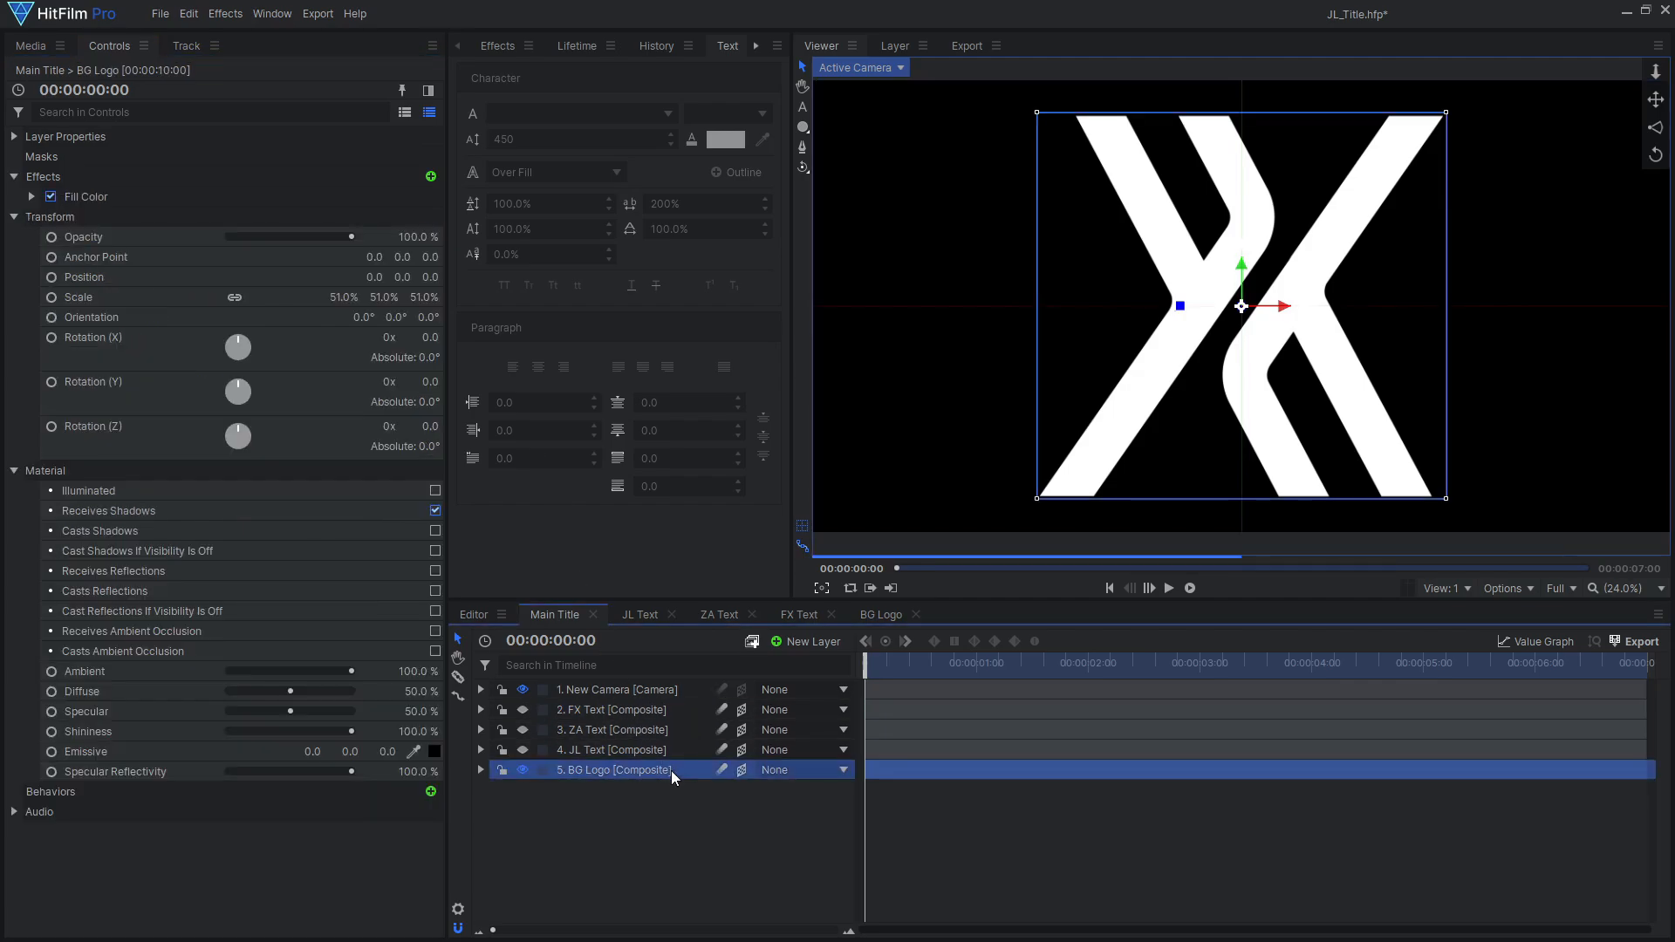
left_click(869, 67)
left_click(870, 197)
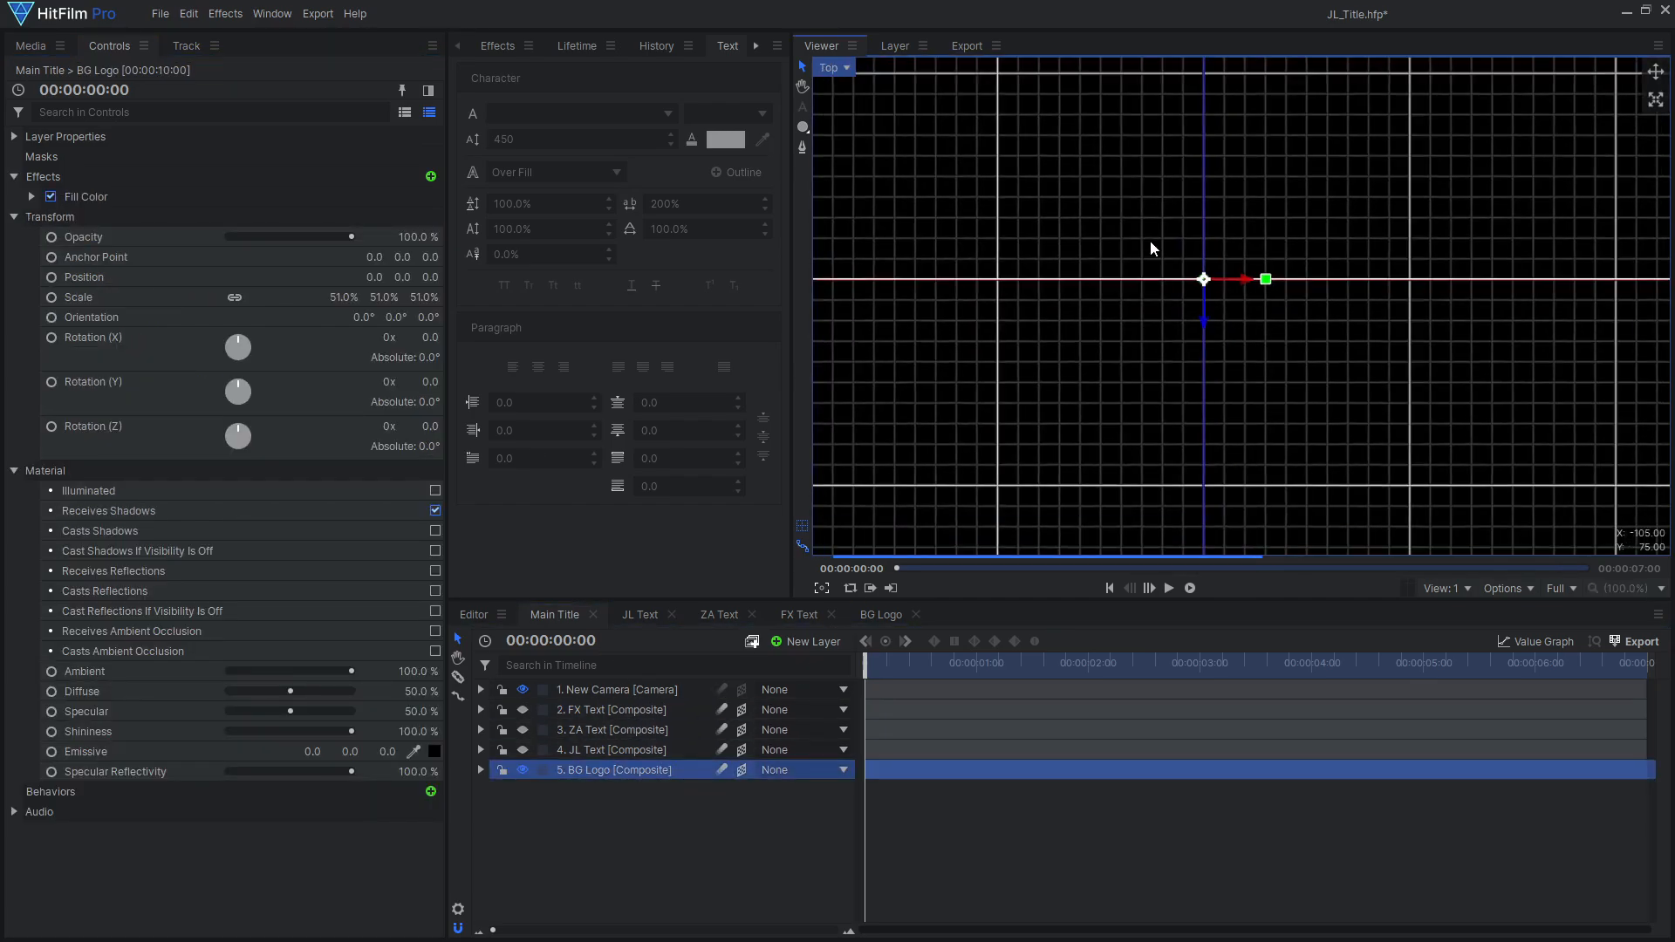
scroll(1151, 242, "down", 8)
left_click_drag(1197, 186, 1222, 368)
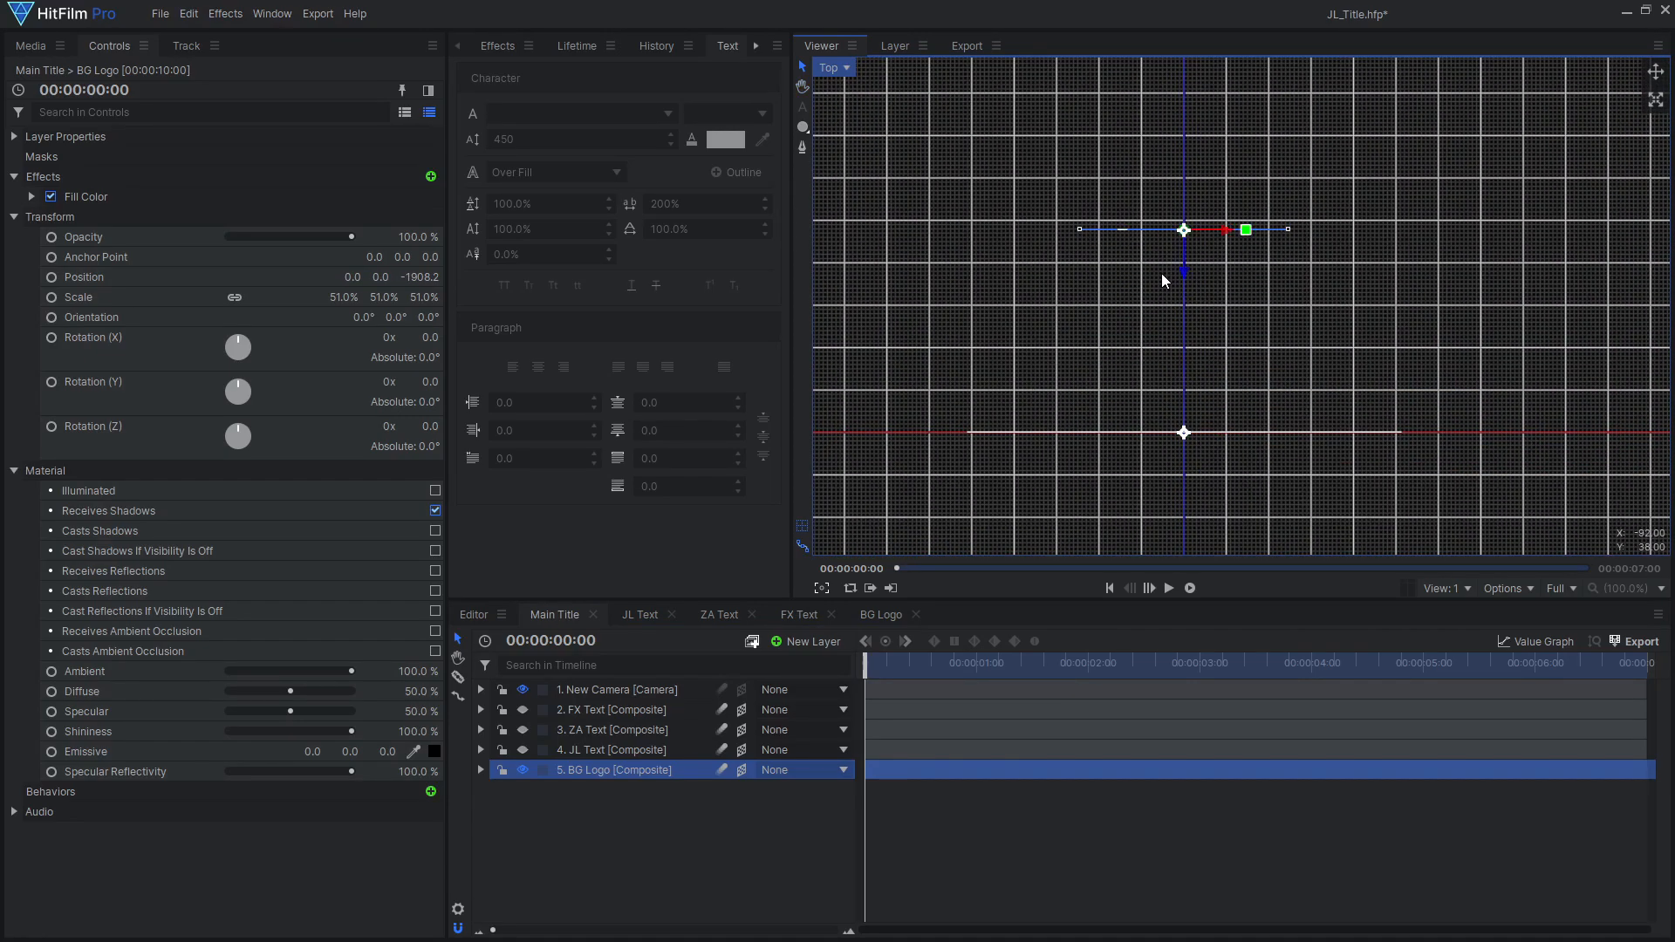
left_click(424, 278)
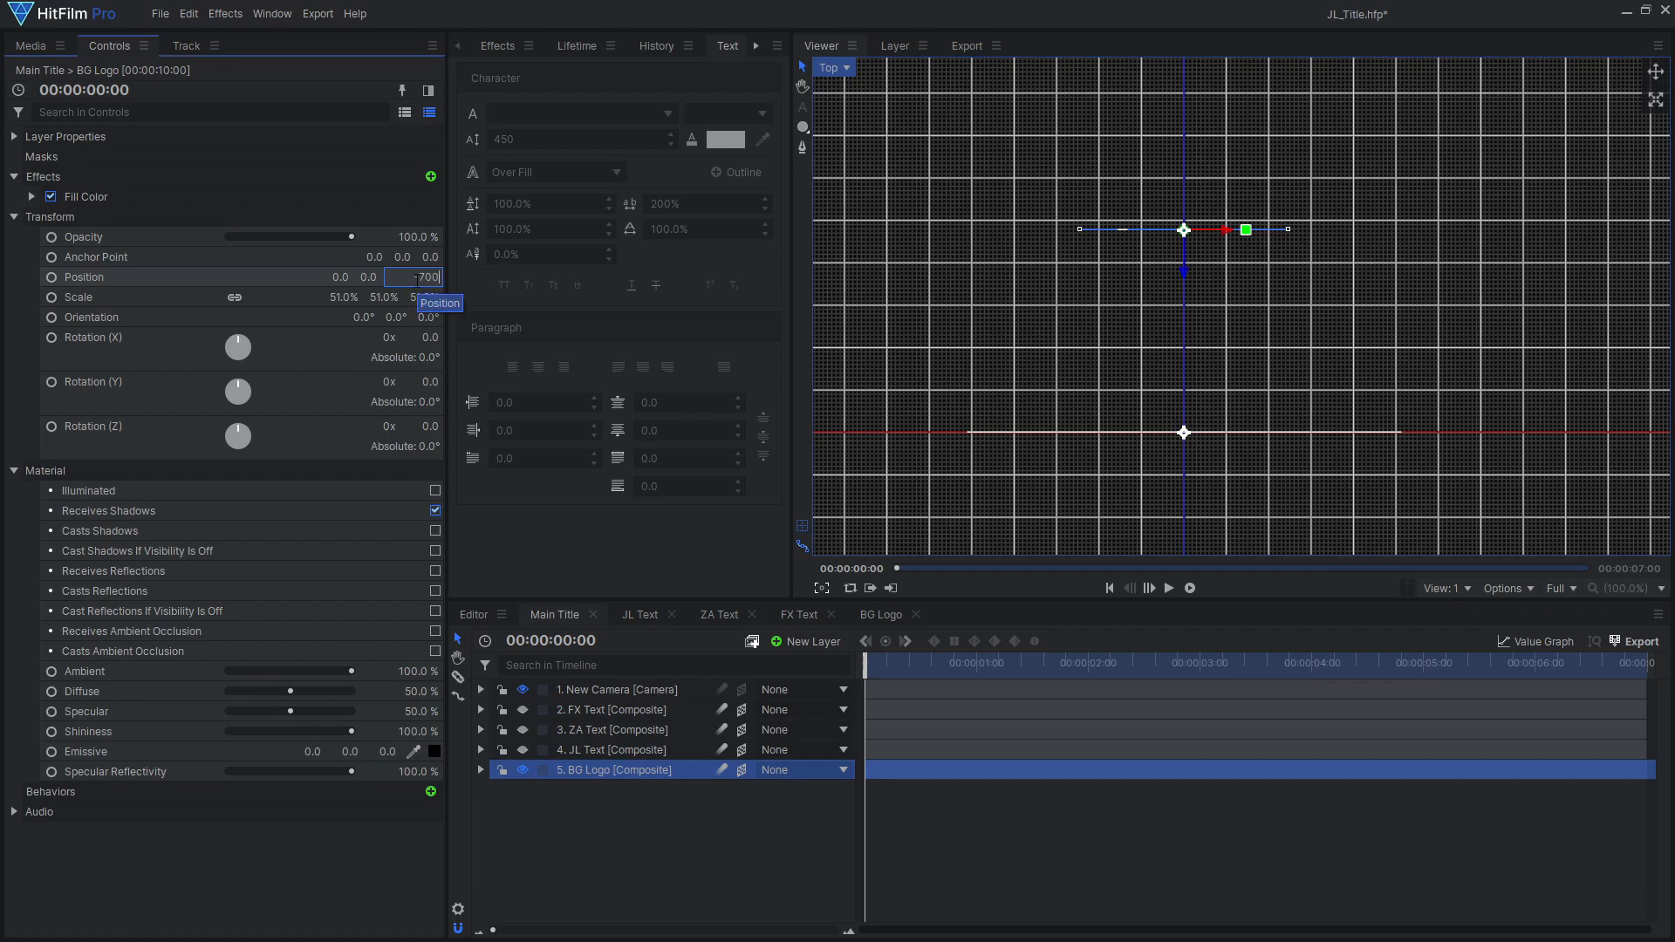
key("Return")
scroll(1019, 273, "down", 5)
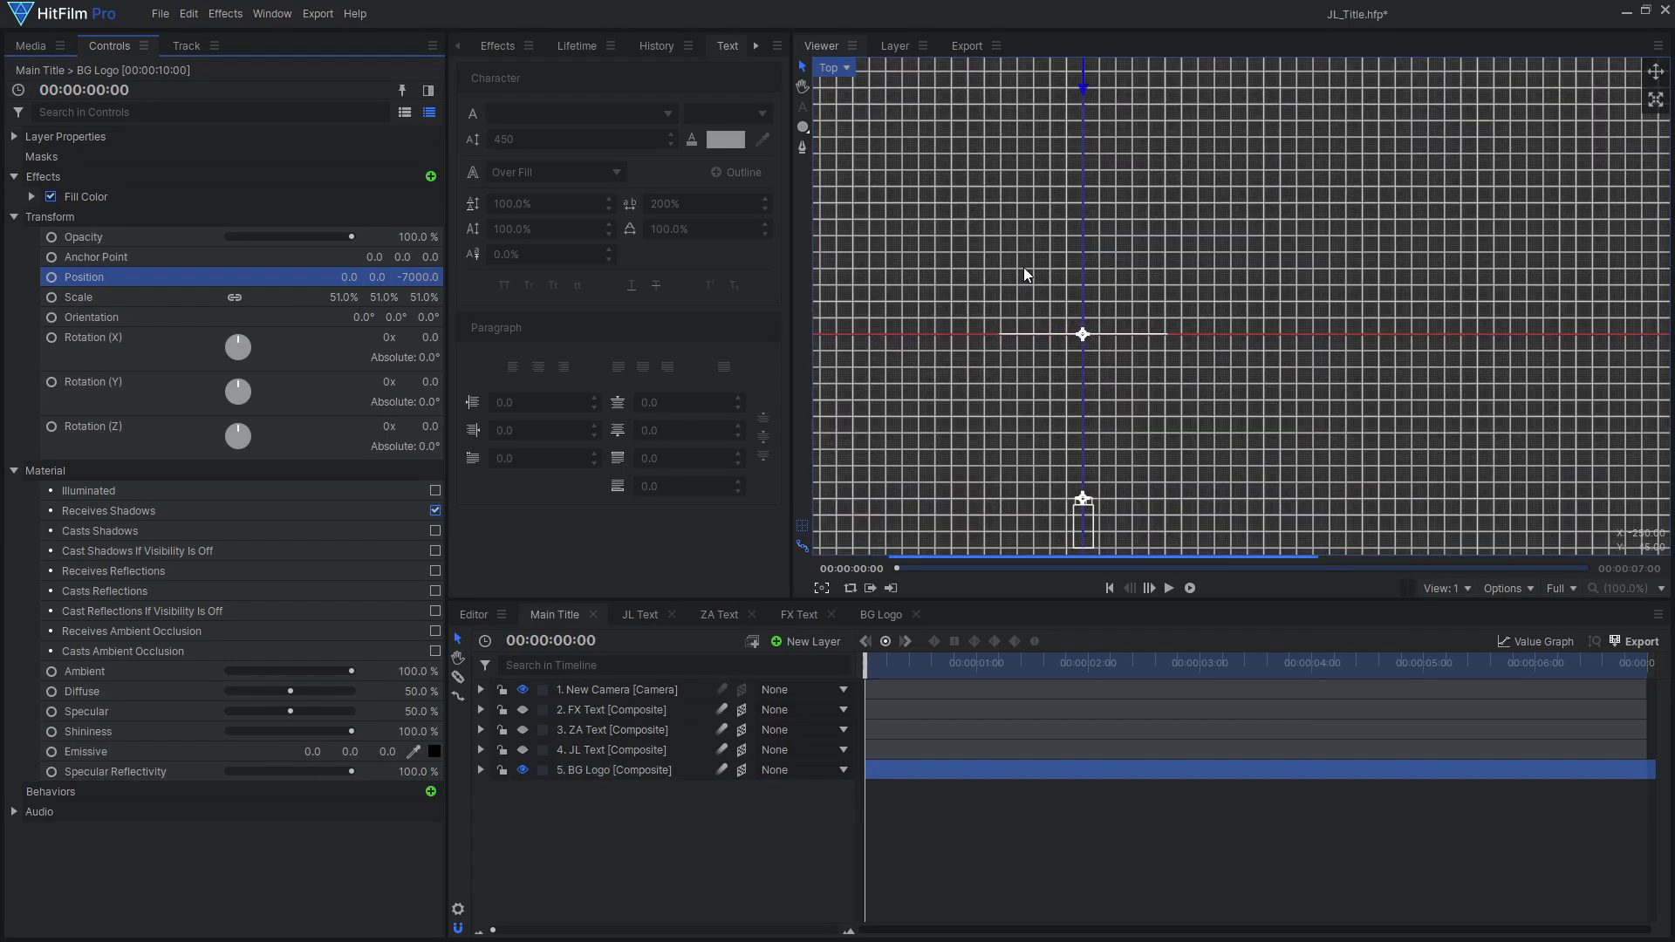
left_click_drag(1023, 267, 1012, 370)
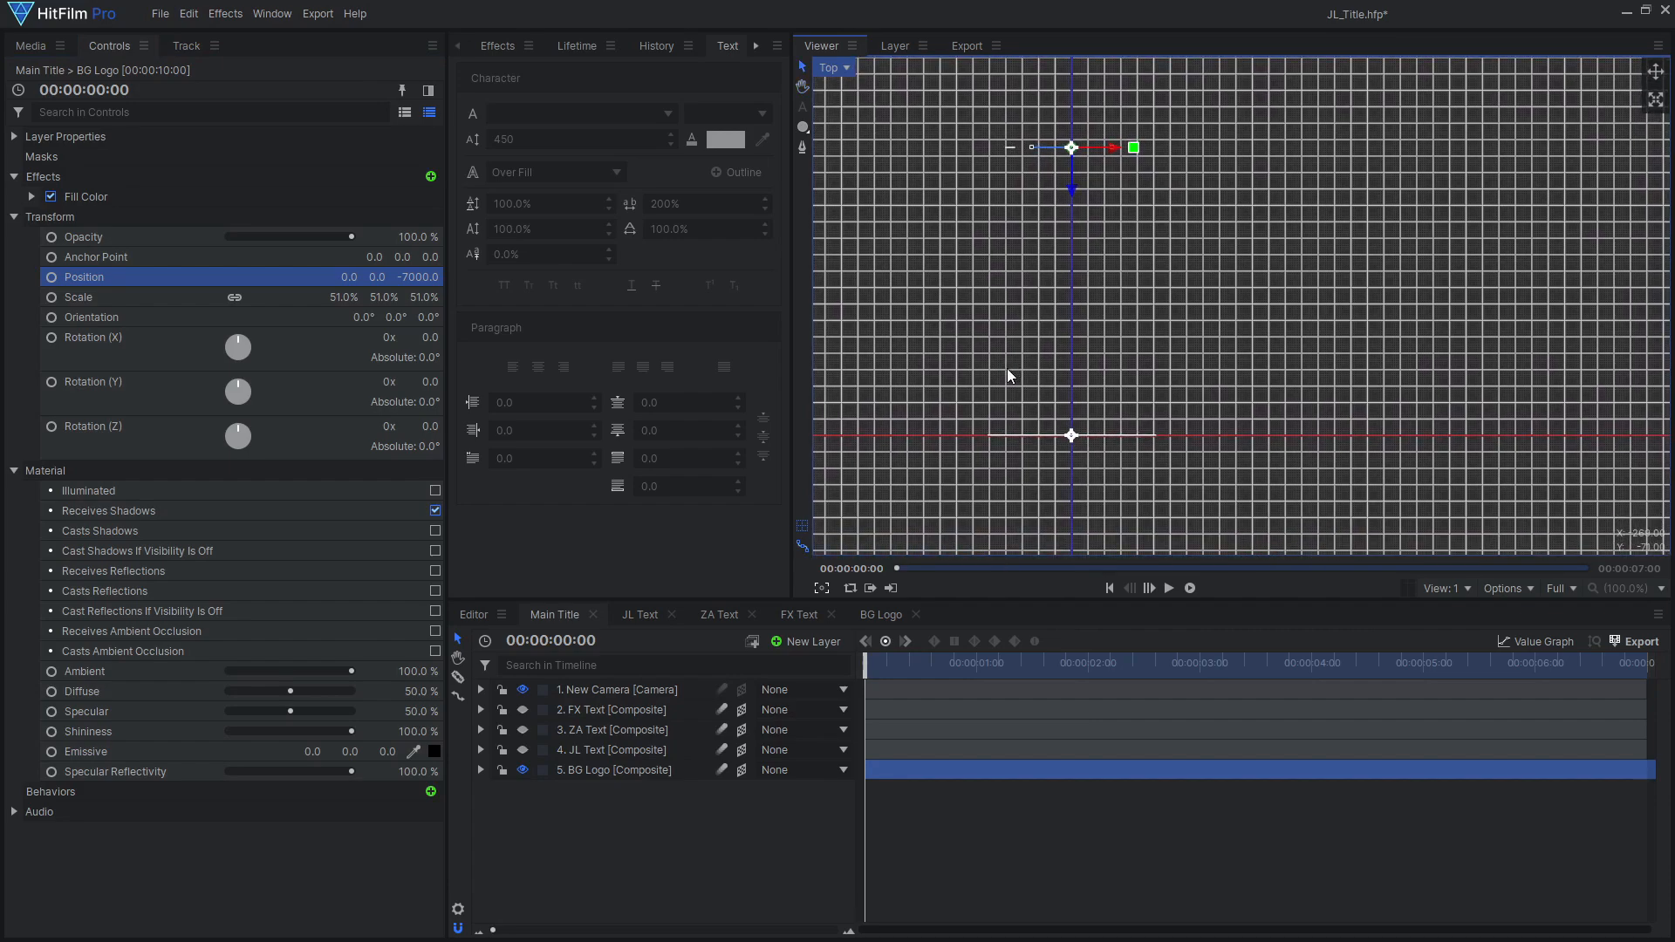
Step: Unhide the three text layers, then push FX Text back toward BG Logo and ZA Text to about -2208 on Z, between FX Text and JL Text
left_click(617, 749)
left_click(607, 710, "shift")
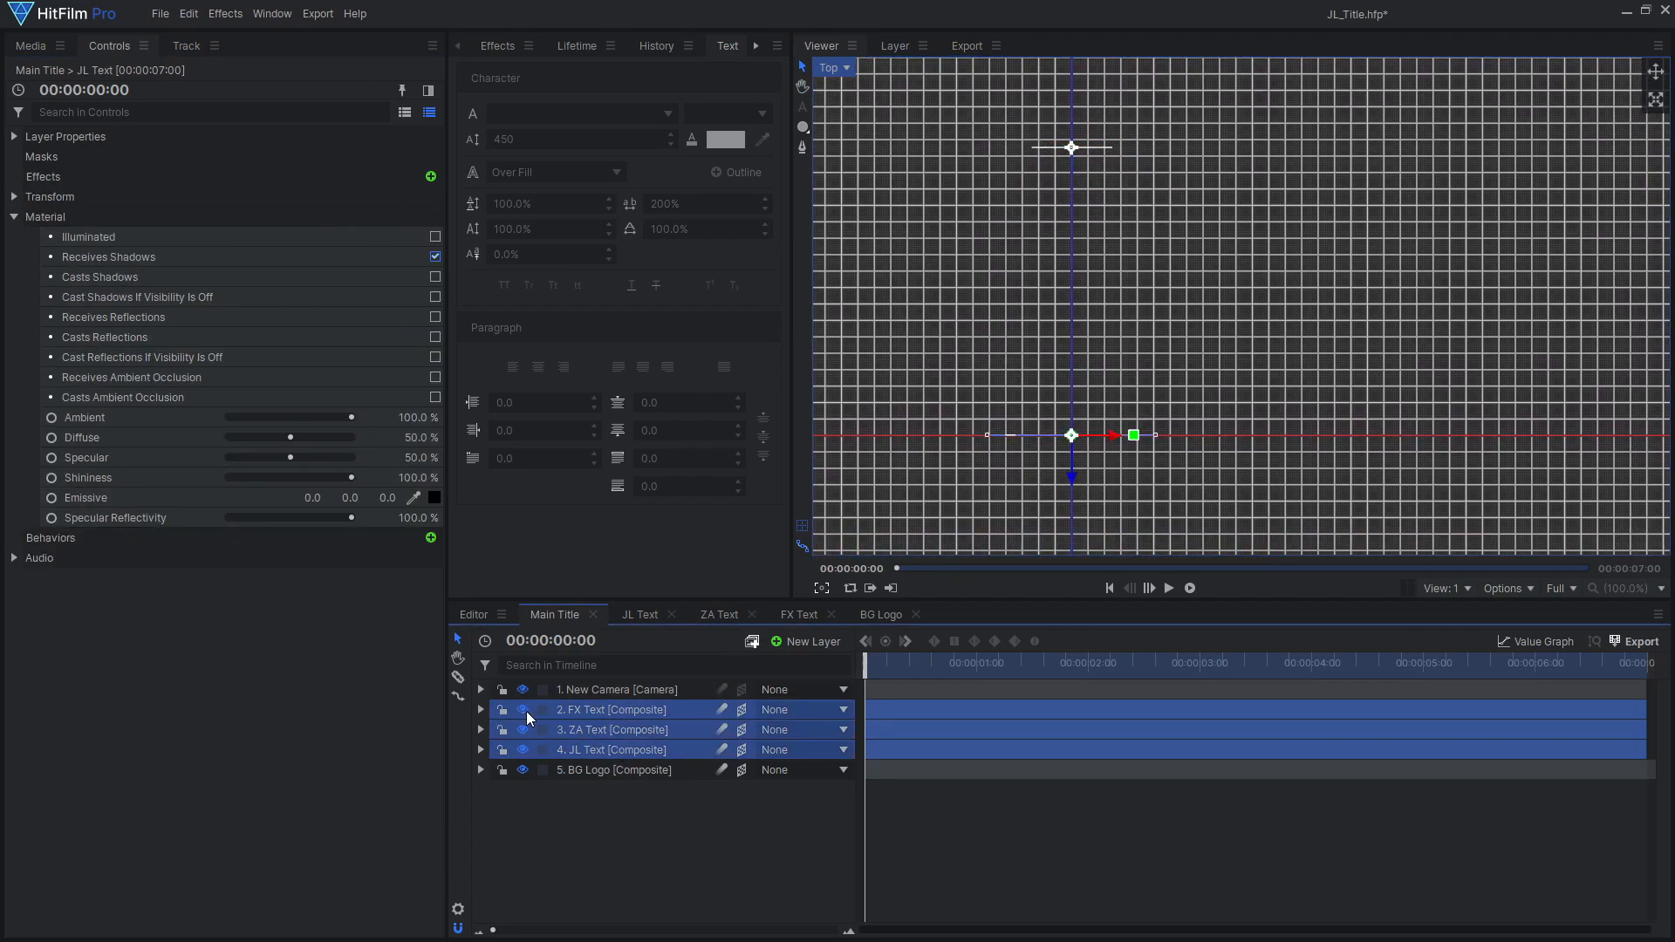
left_click(605, 709)
left_click_drag(1075, 400, 1071, 307)
left_click(628, 729)
left_click_drag(1073, 479, 1086, 389)
Step: Through the active camera, stack the text vertically: JL Text lowered to about Y -338, ZA Text above it, FX Text highest
left_click(833, 67)
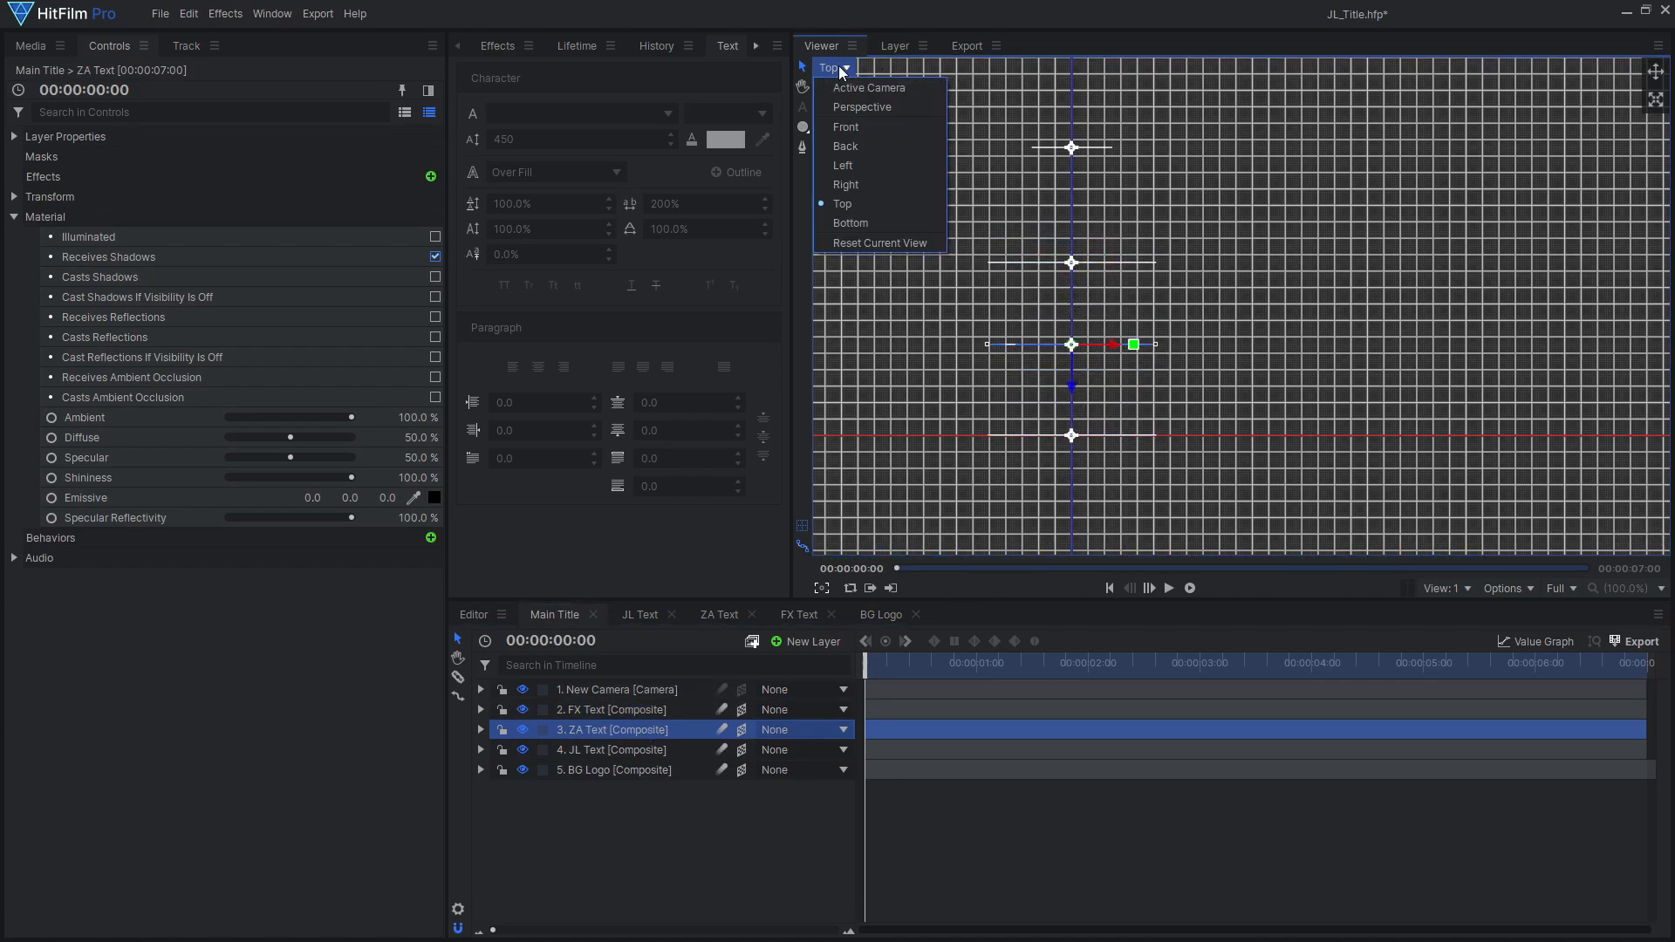
left_click(843, 81)
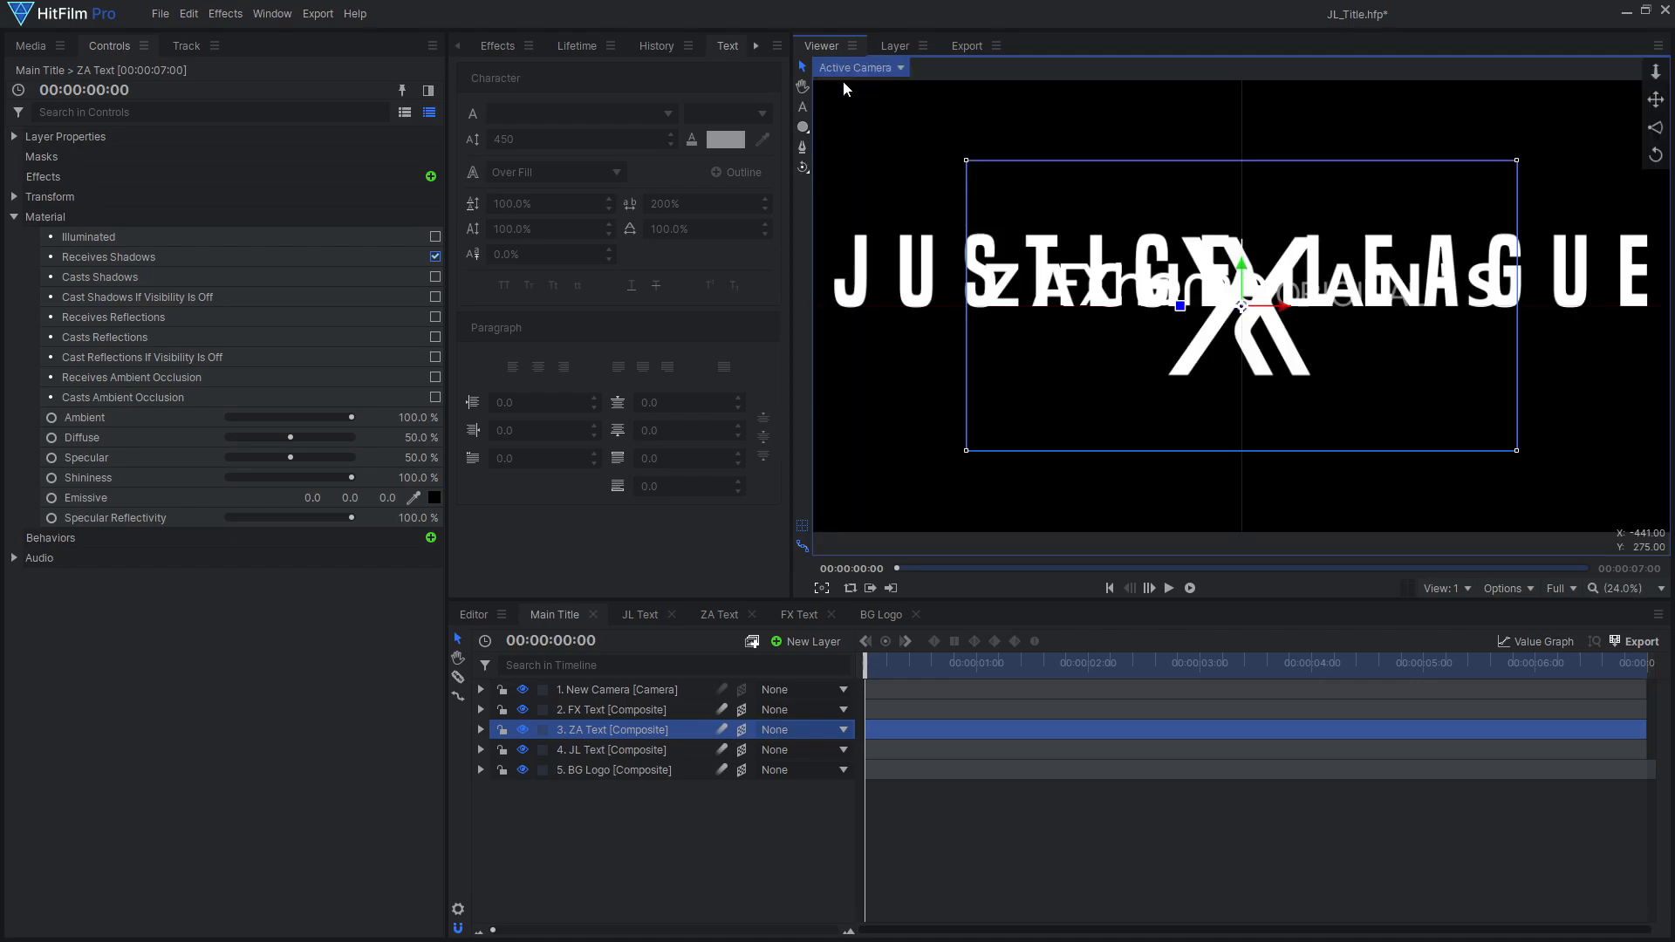
left_click(611, 750)
left_click_drag(945, 467, 1011, 458)
left_click(611, 729)
left_click(610, 709)
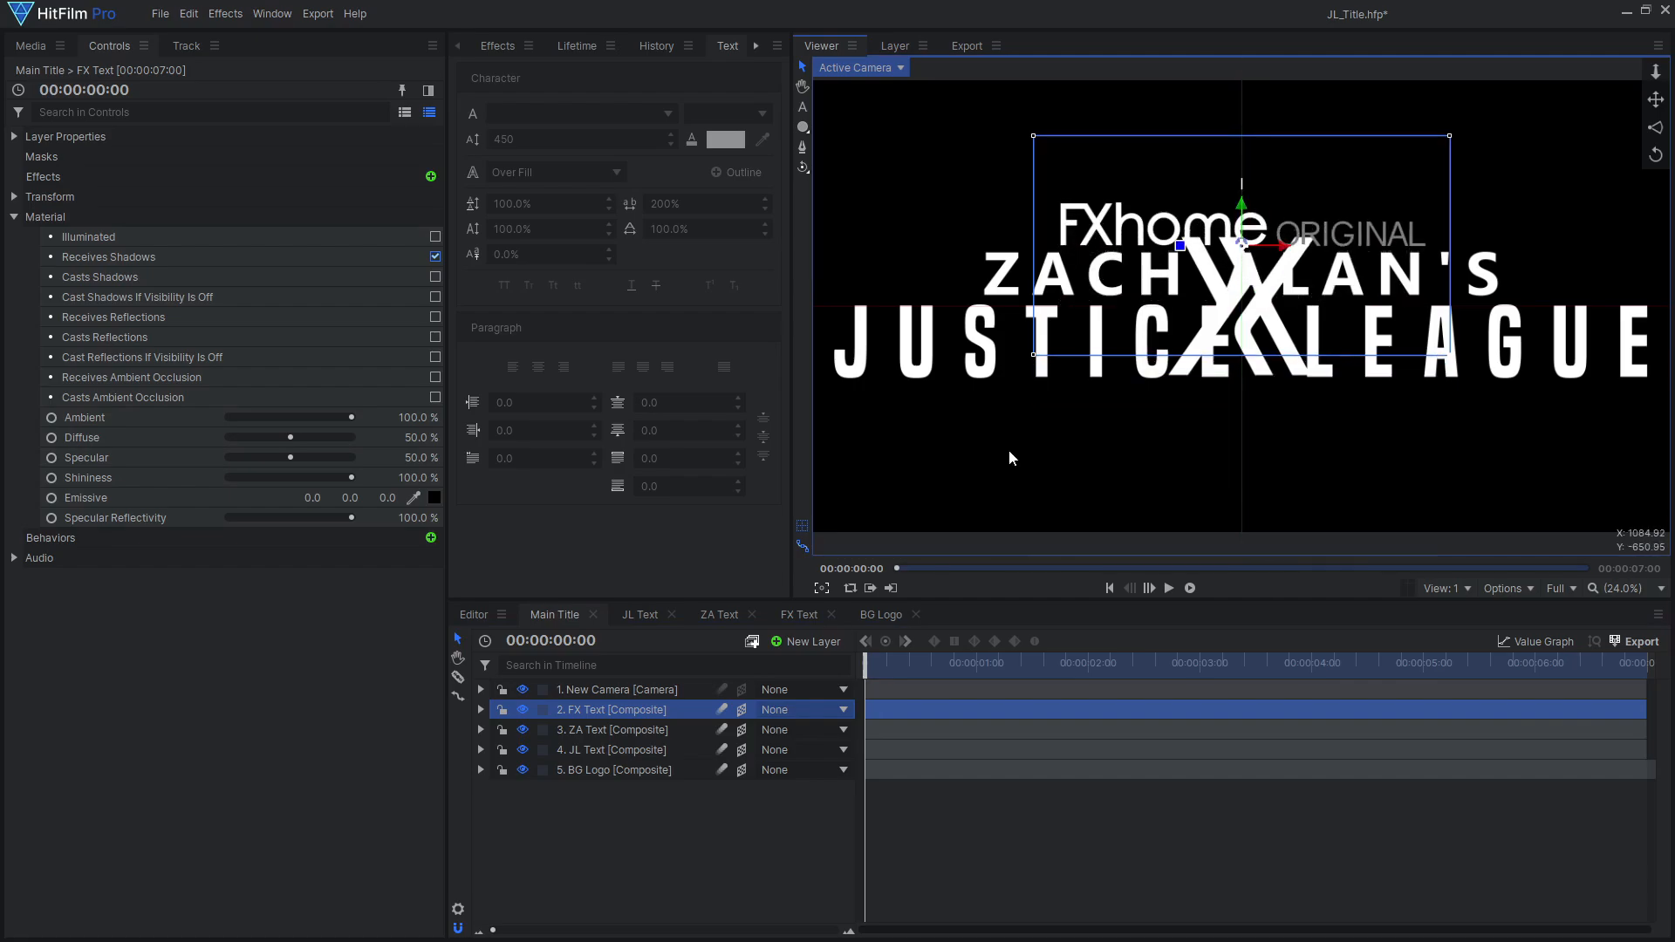
Step: With BG Logo hidden, scale JL Text to 83%, shrink ZA Text and FX Text above it, and scale BG Logo to 137%
left_click(609, 751)
left_click(14, 216)
left_click(14, 196)
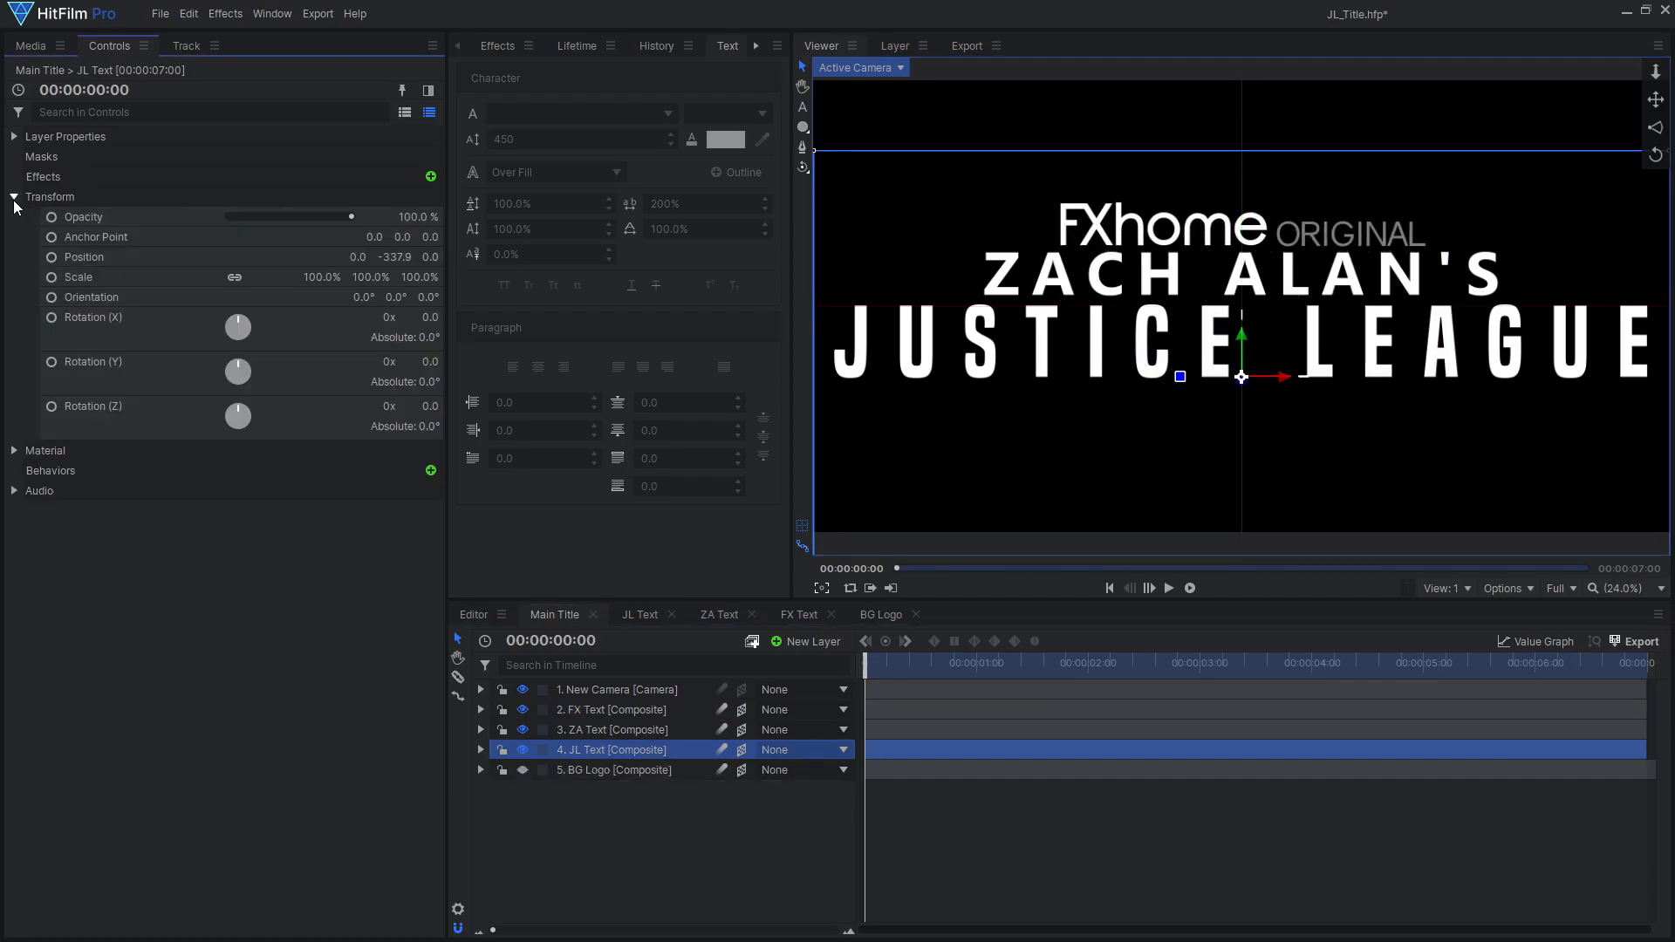
left_click_drag(322, 277, 295, 276)
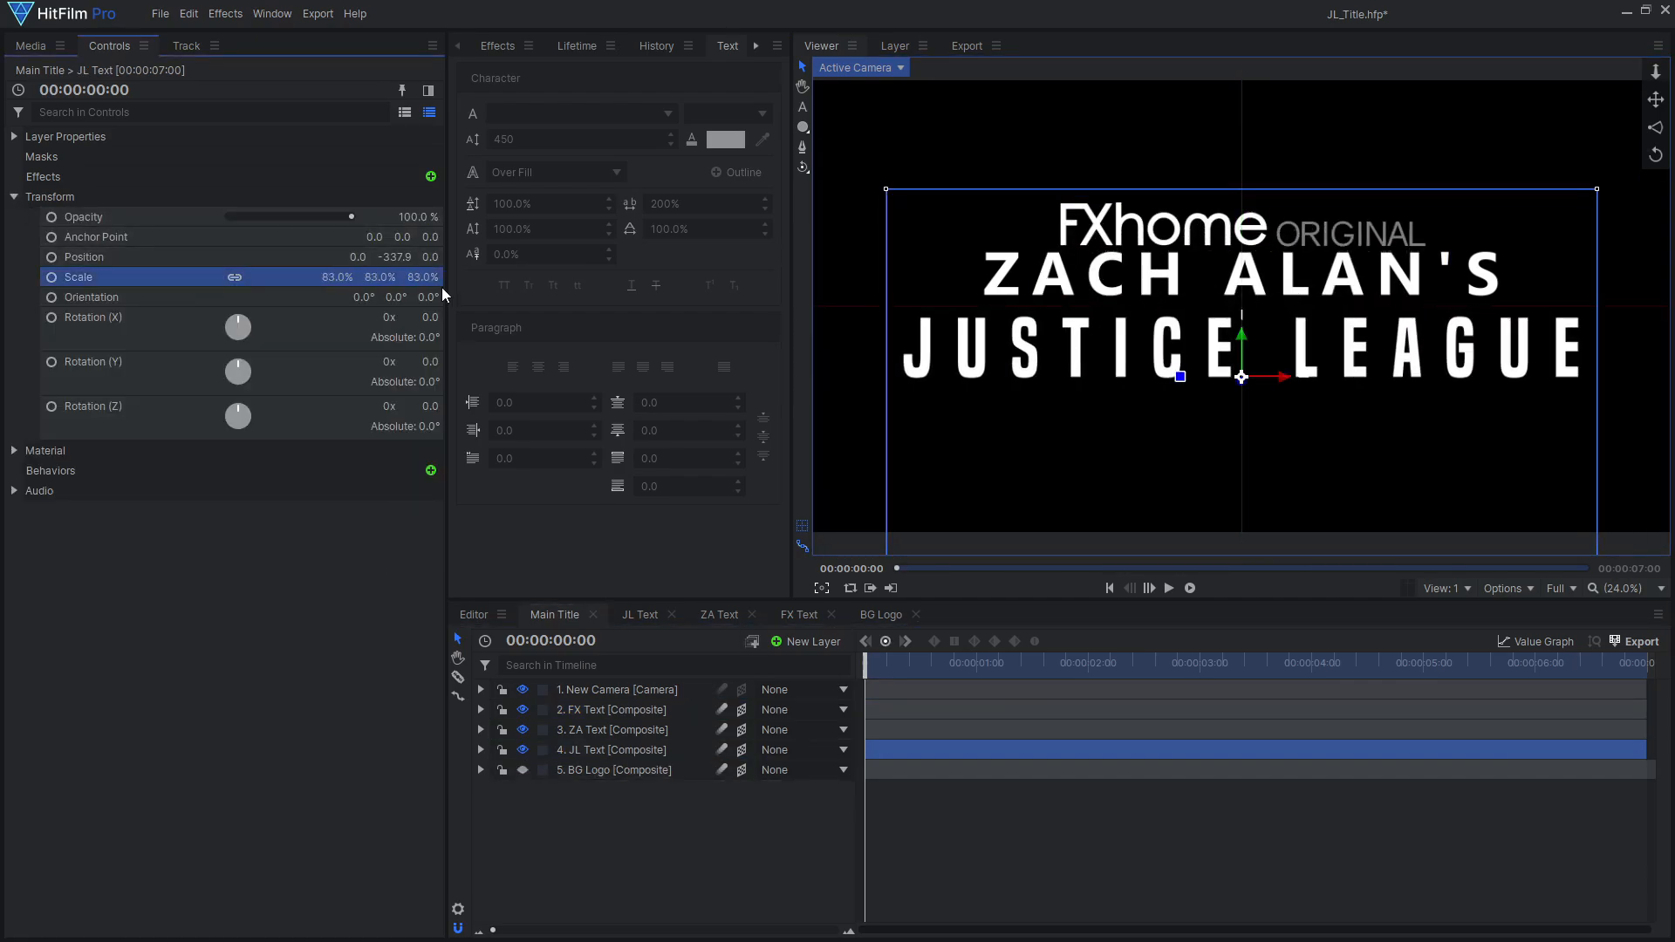
left_click(670, 731)
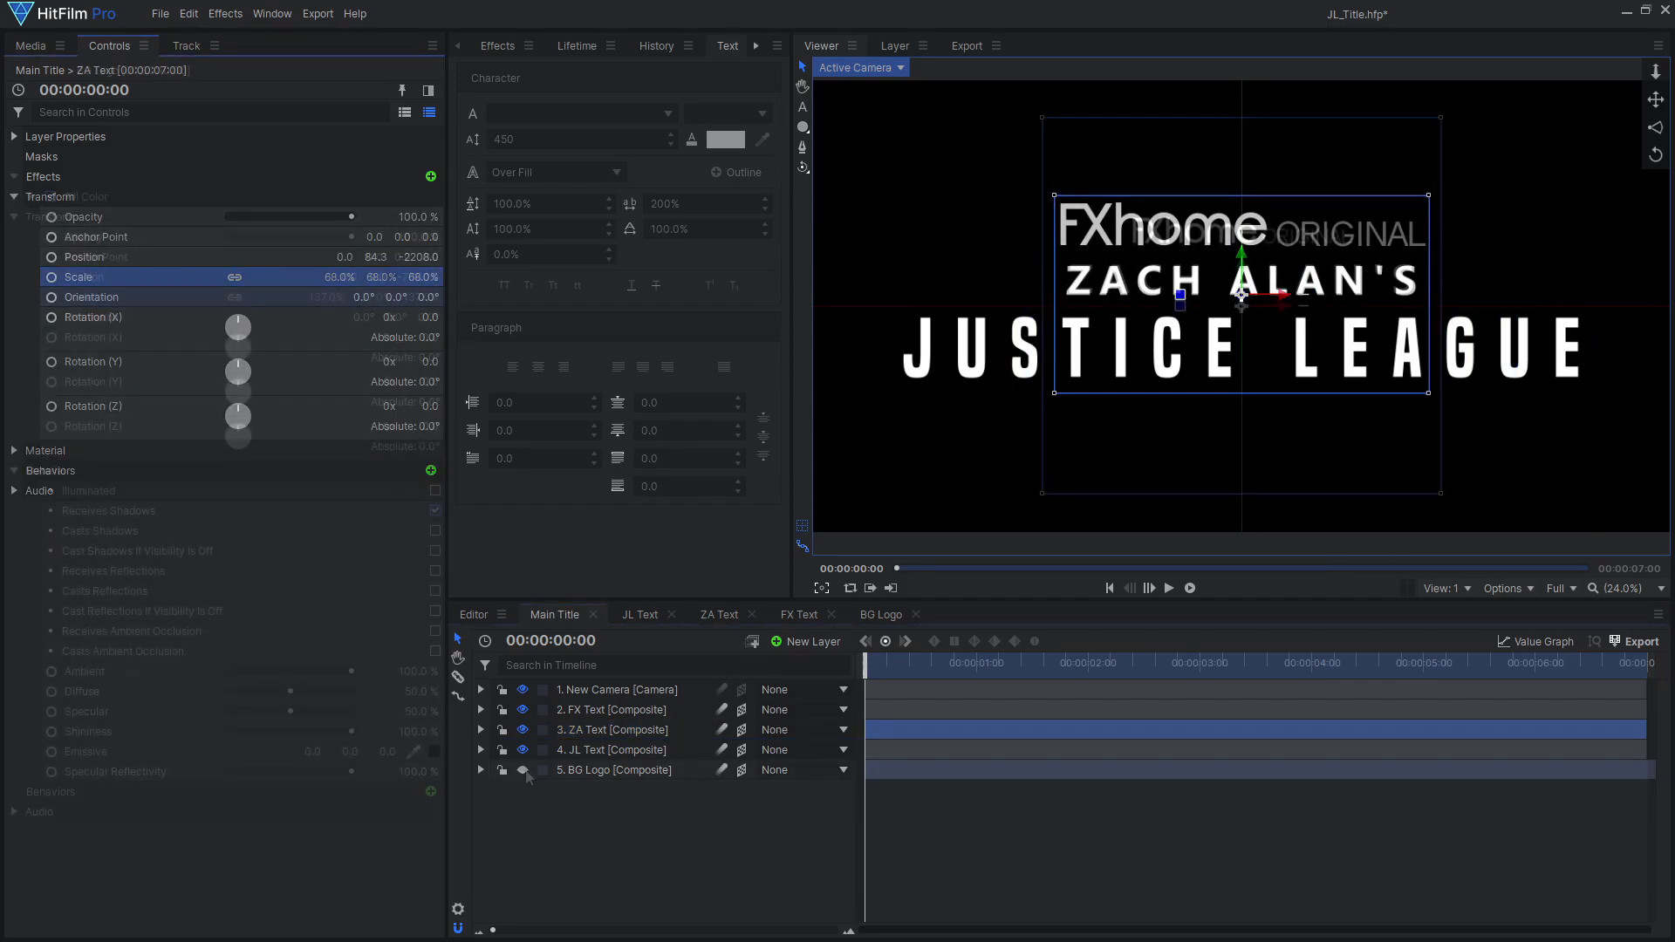
left_click(610, 769)
Step: Add a new black 4096 x 2160 plane layer above the other layers in Main Title
left_click(811, 641)
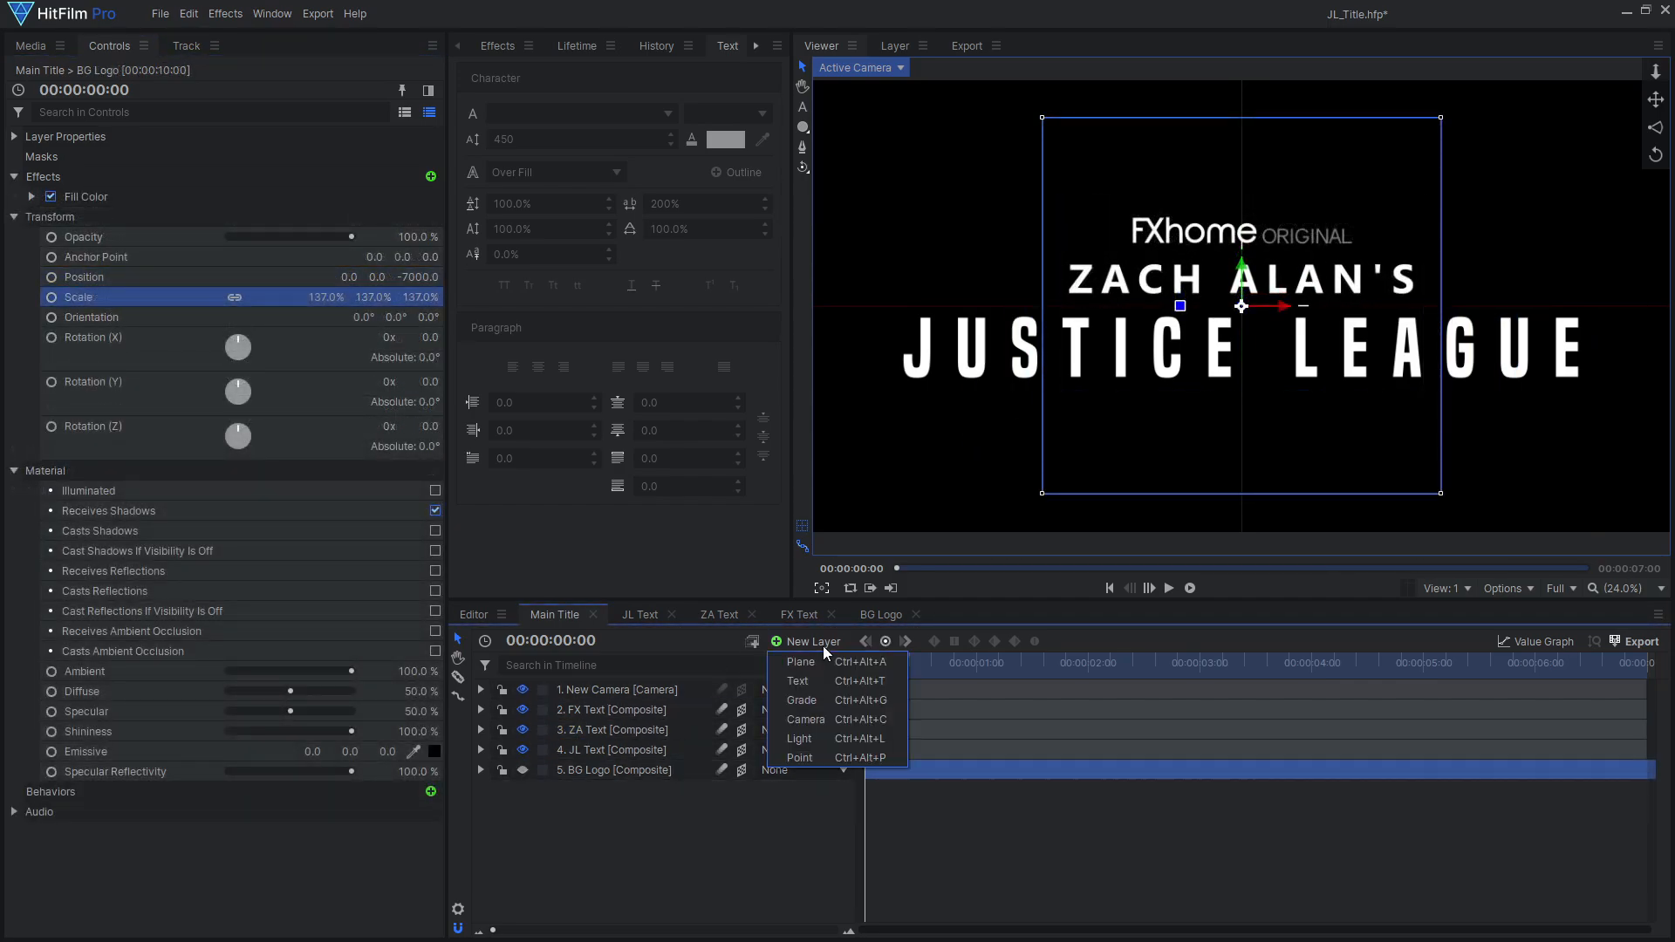
left_click(829, 661)
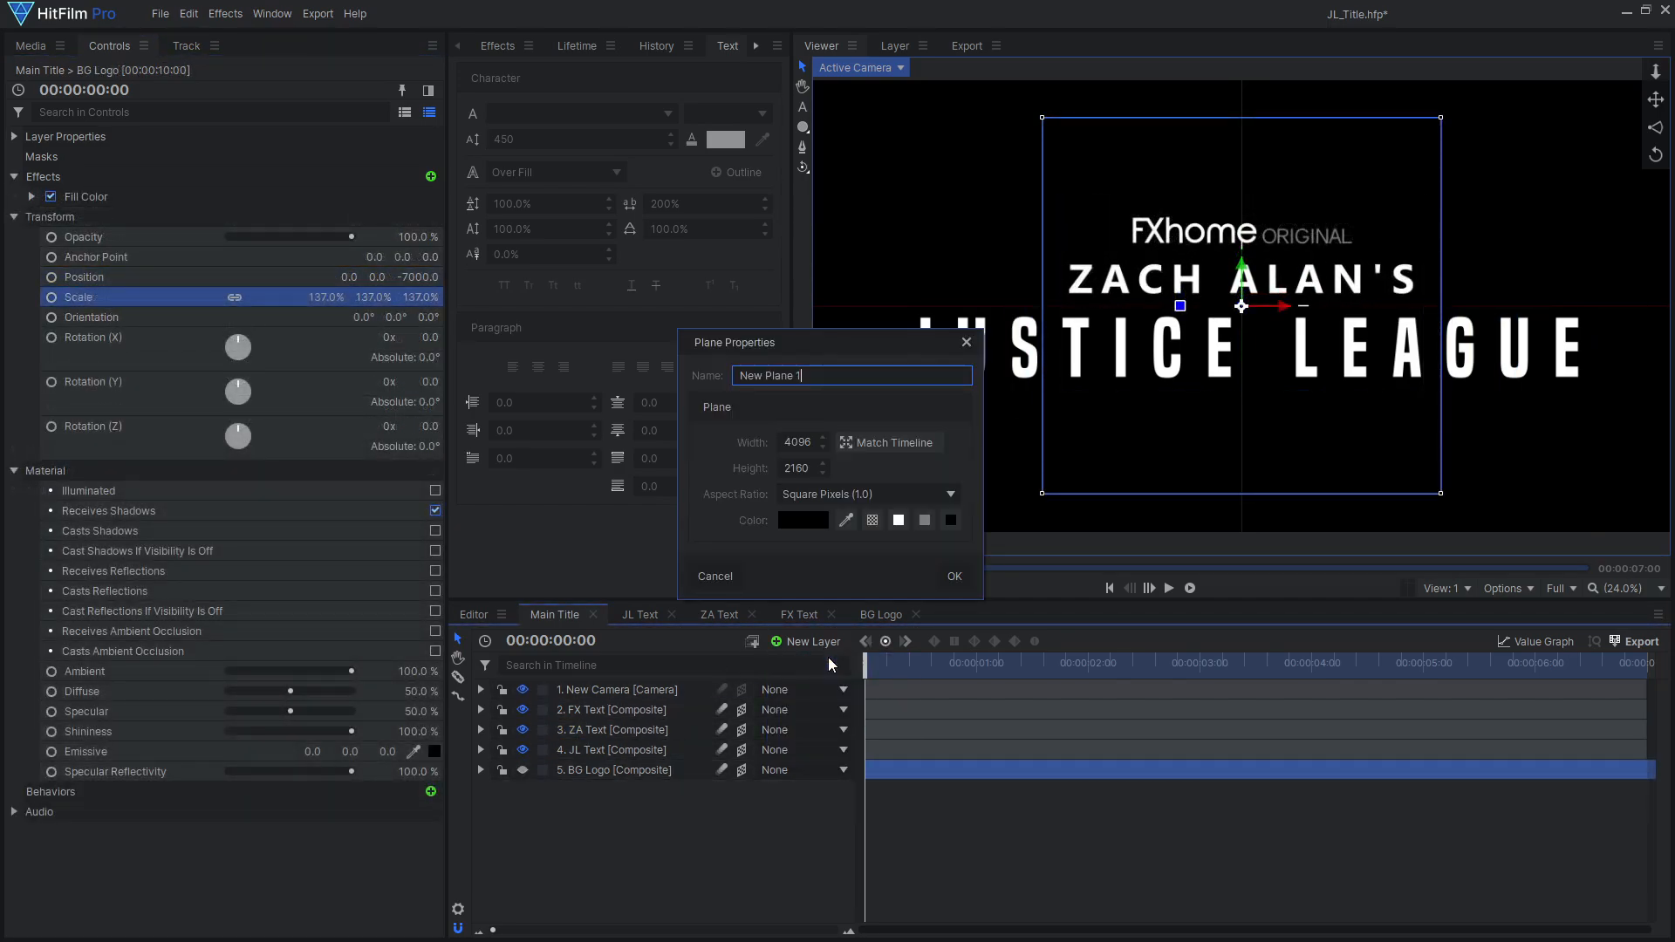
left_click(955, 574)
Step: Apply the Grid effect to the new plane and set its preset to Title Safe Boundaries
left_click(431, 176)
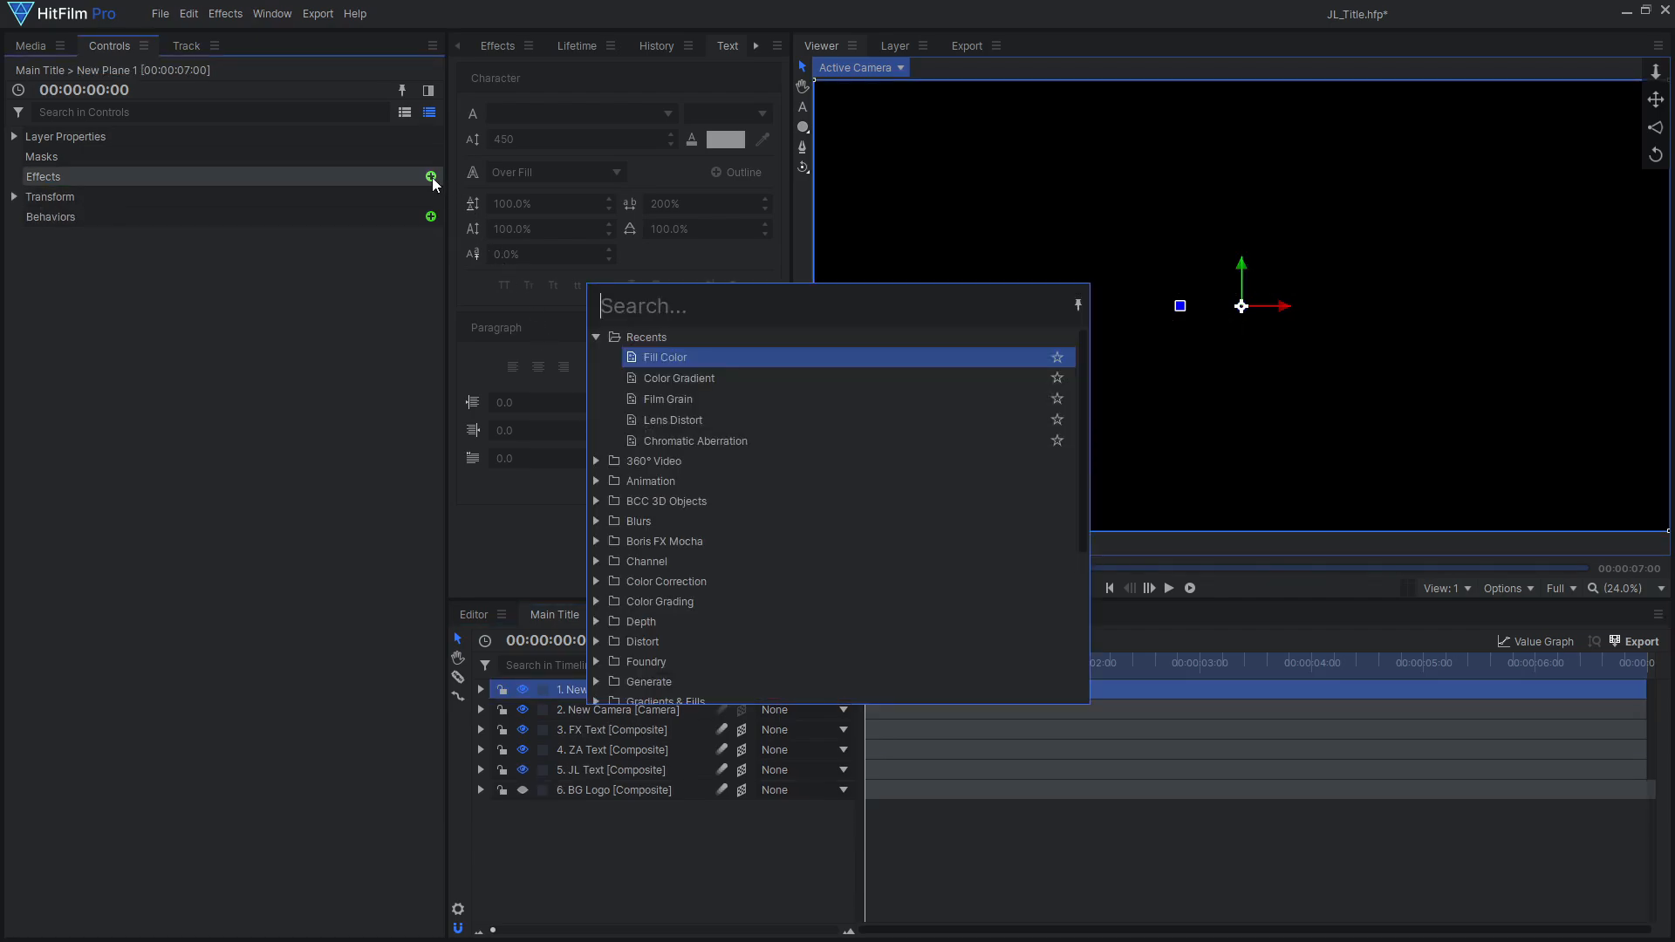
type("grid")
key("Return")
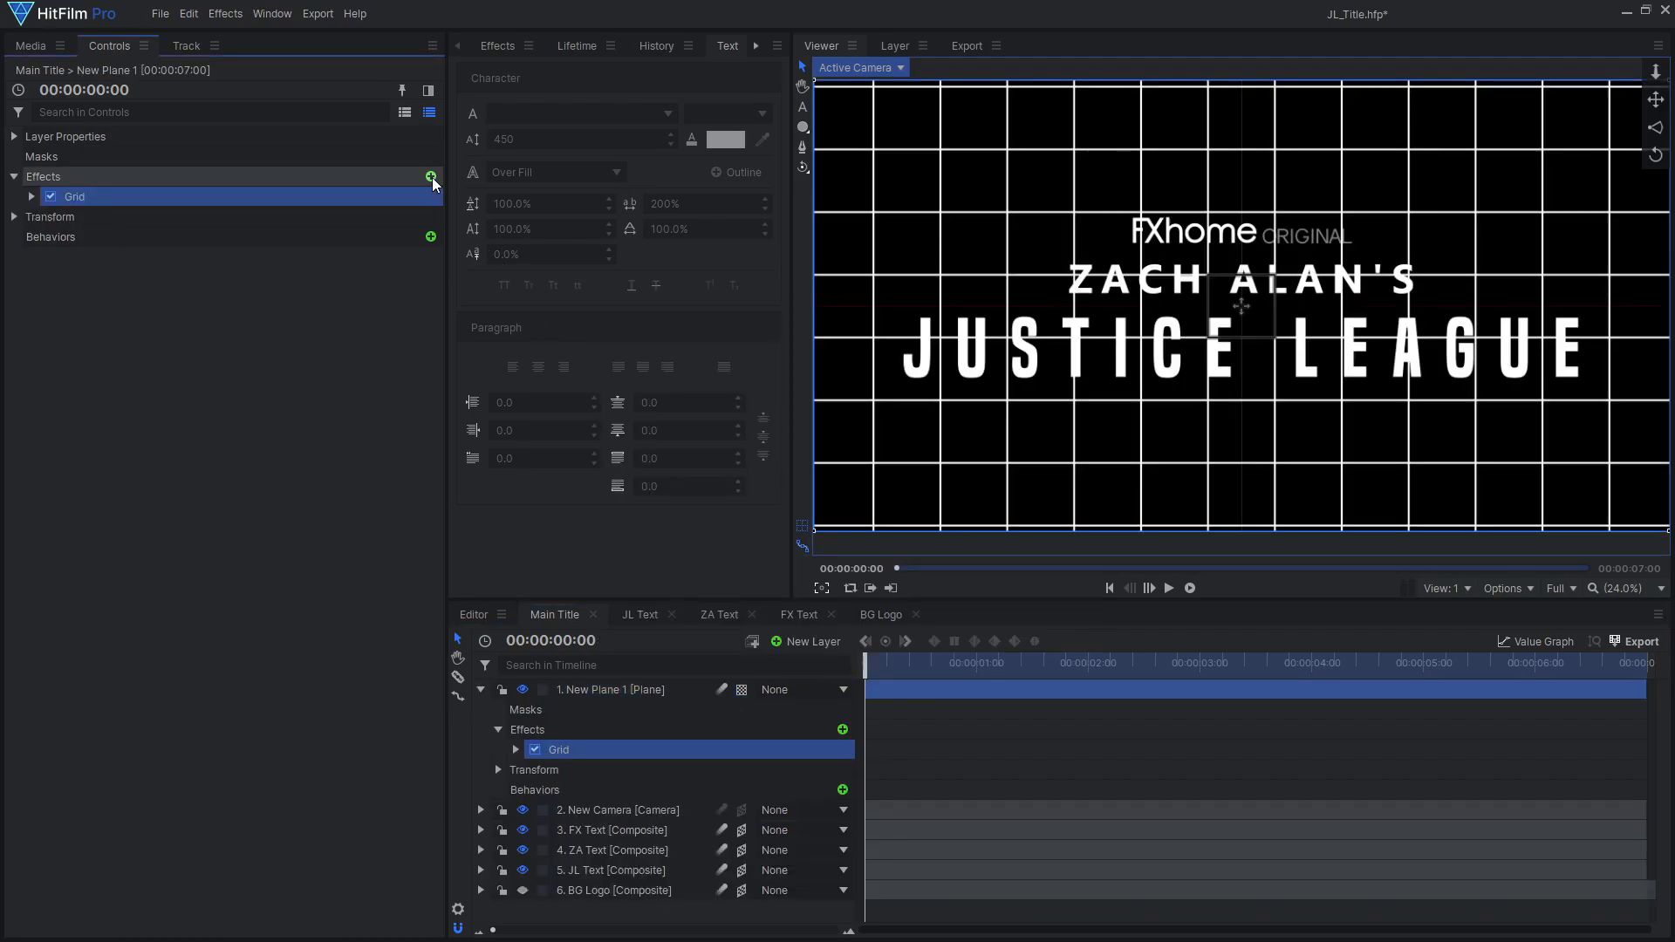
left_click(31, 196)
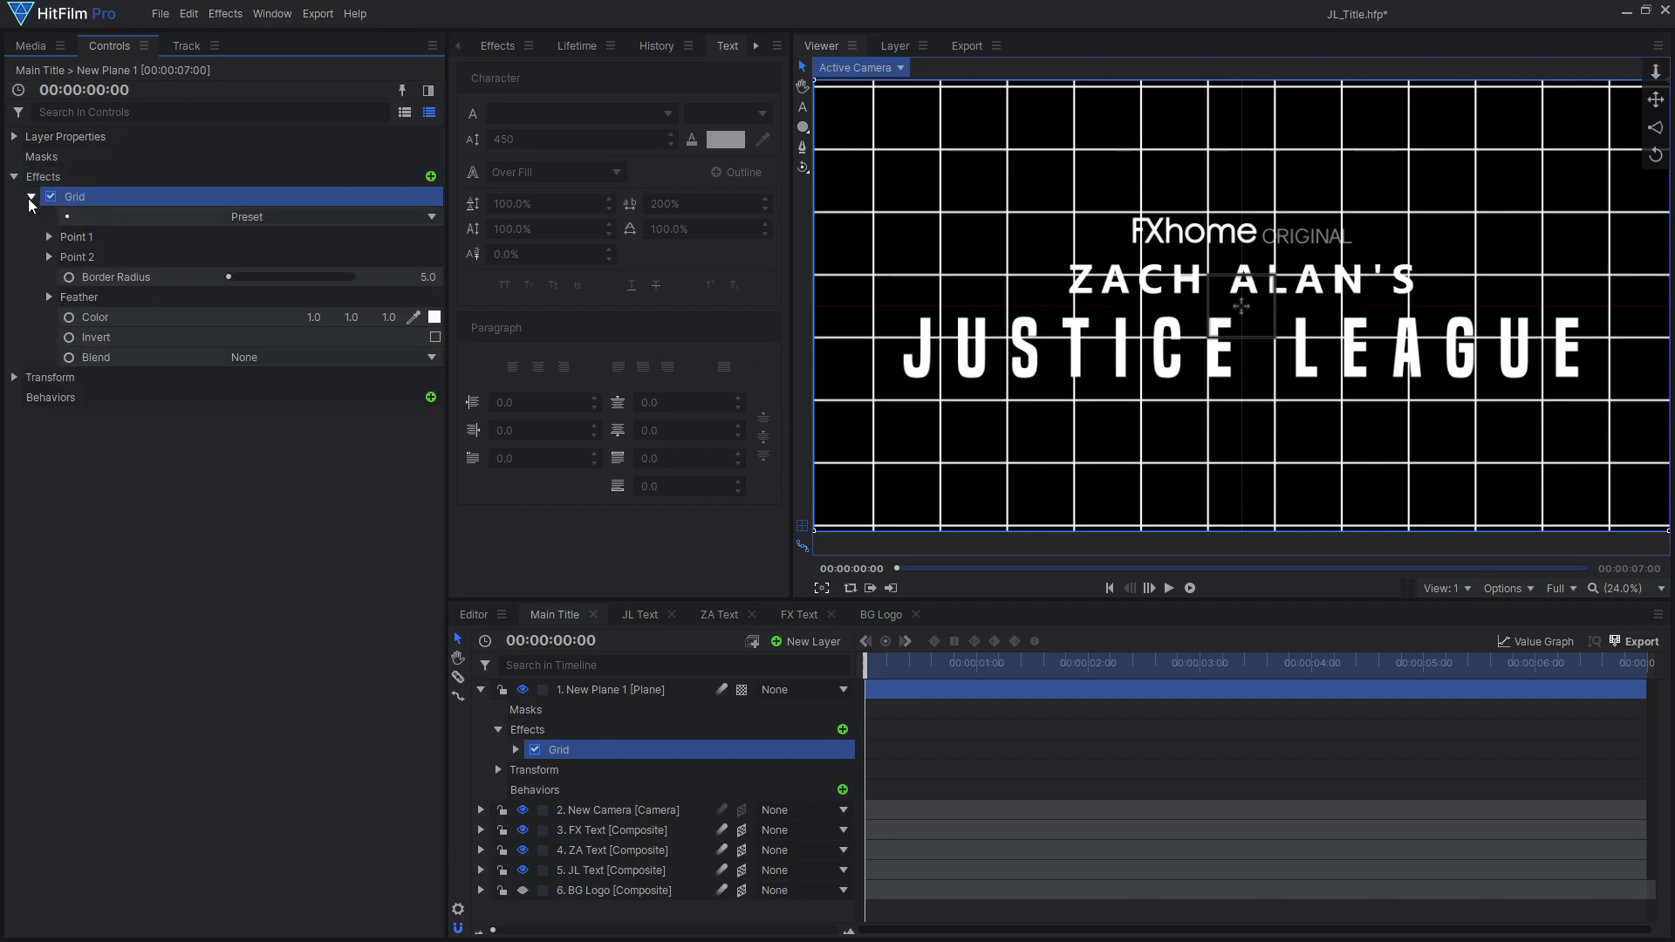
left_click(265, 218)
left_click(345, 335)
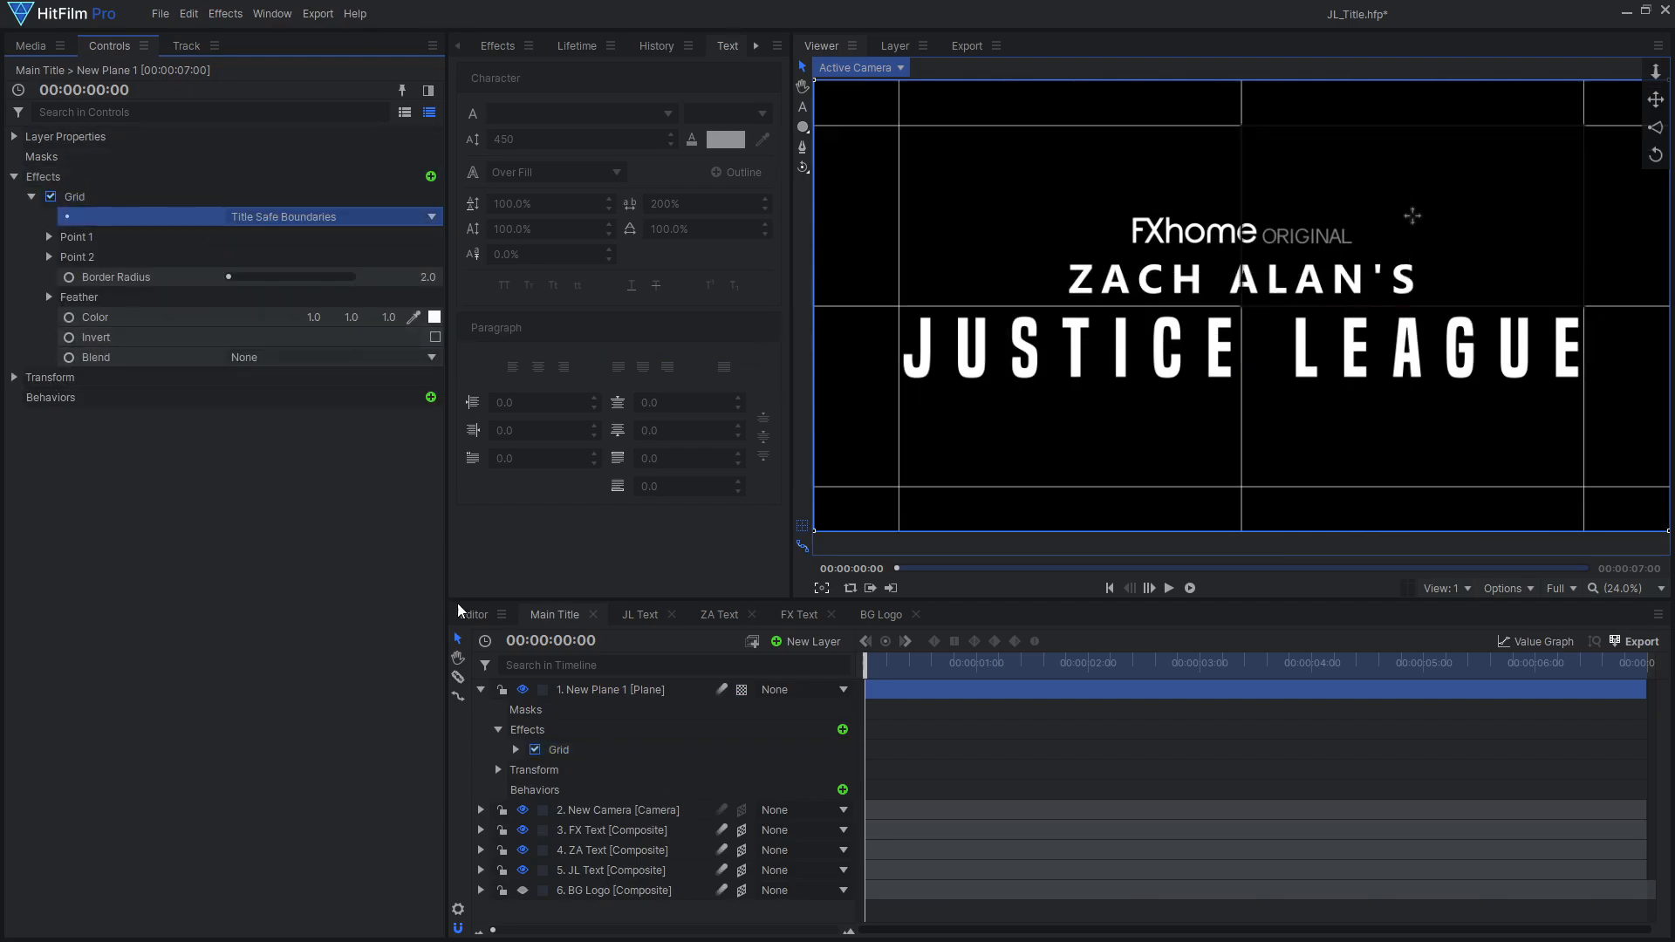
left_click(481, 689)
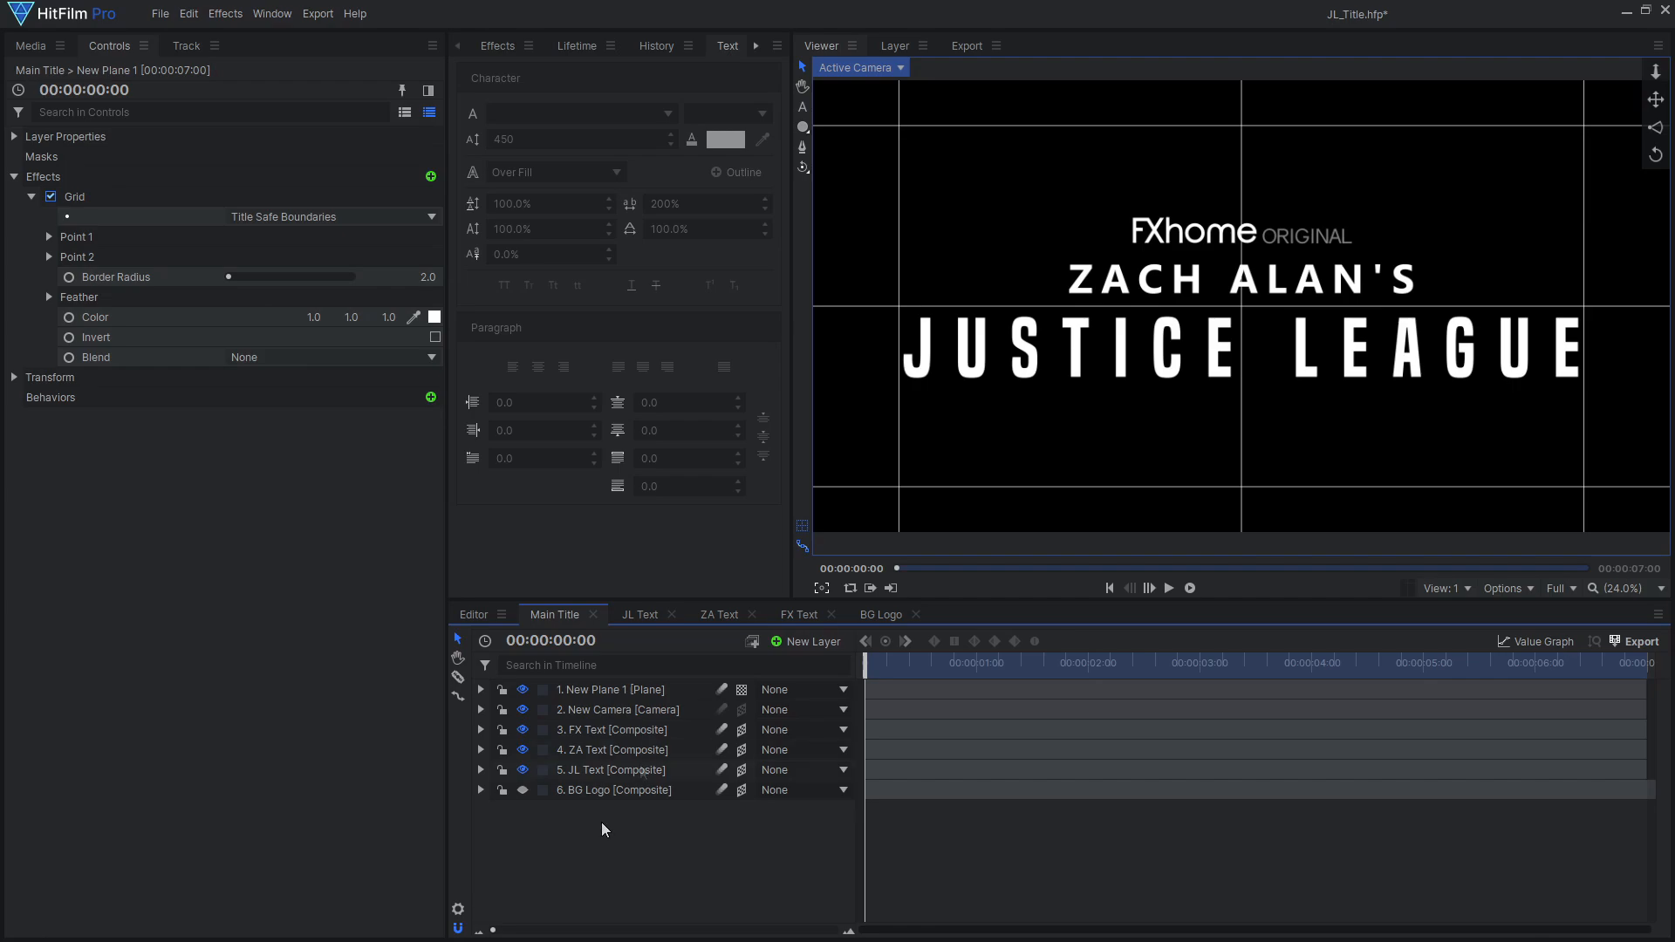
Step: Shift the JL, ZA and FX Text layers down slightly together, placing JL Text at about Y -351
left_click(624, 770)
left_click(615, 729, "shift")
left_click_drag(1242, 339, 1242, 343)
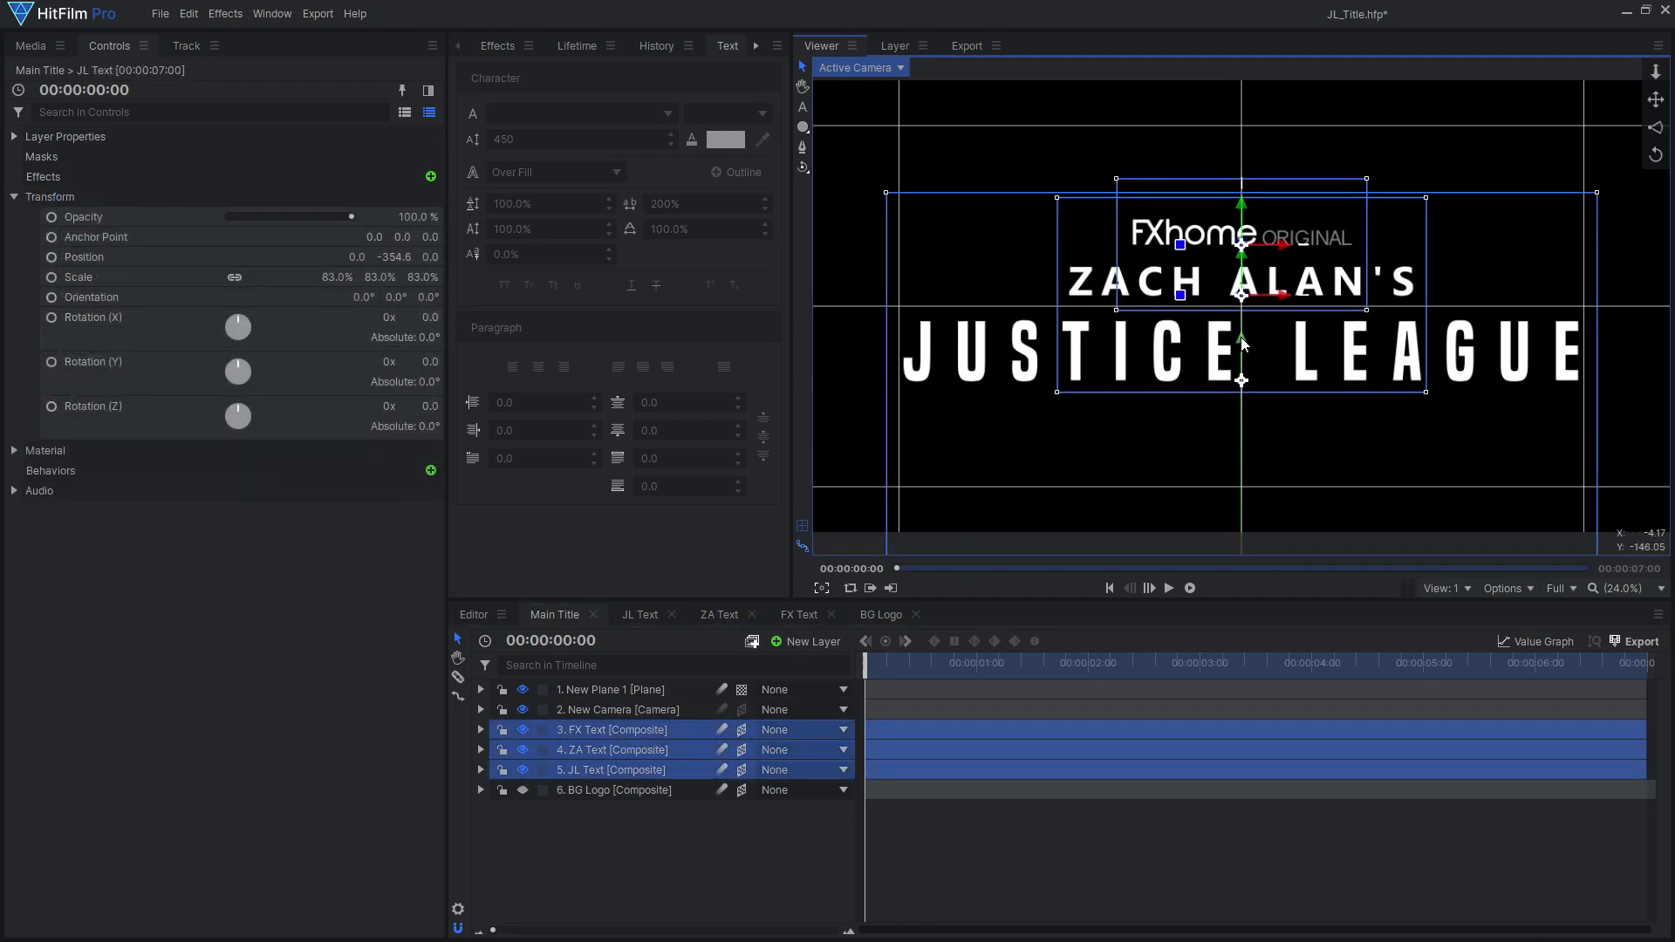
Step: Rename the grid plane "Title Safe" and hide it
left_click(601, 689)
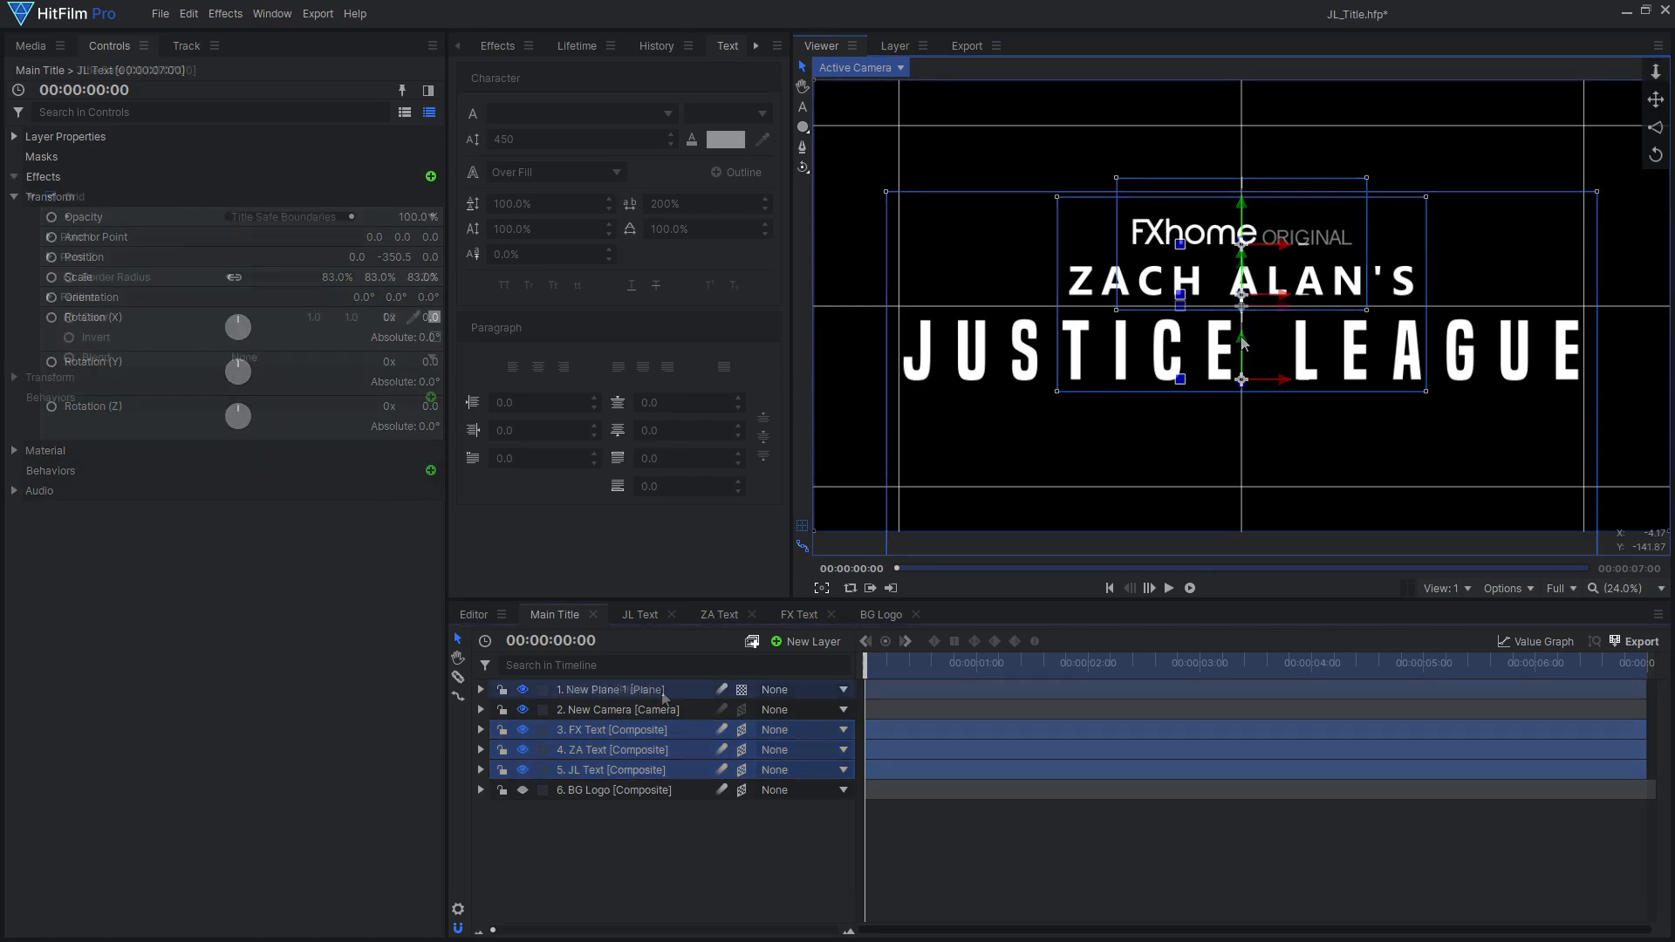
left_click(524, 690)
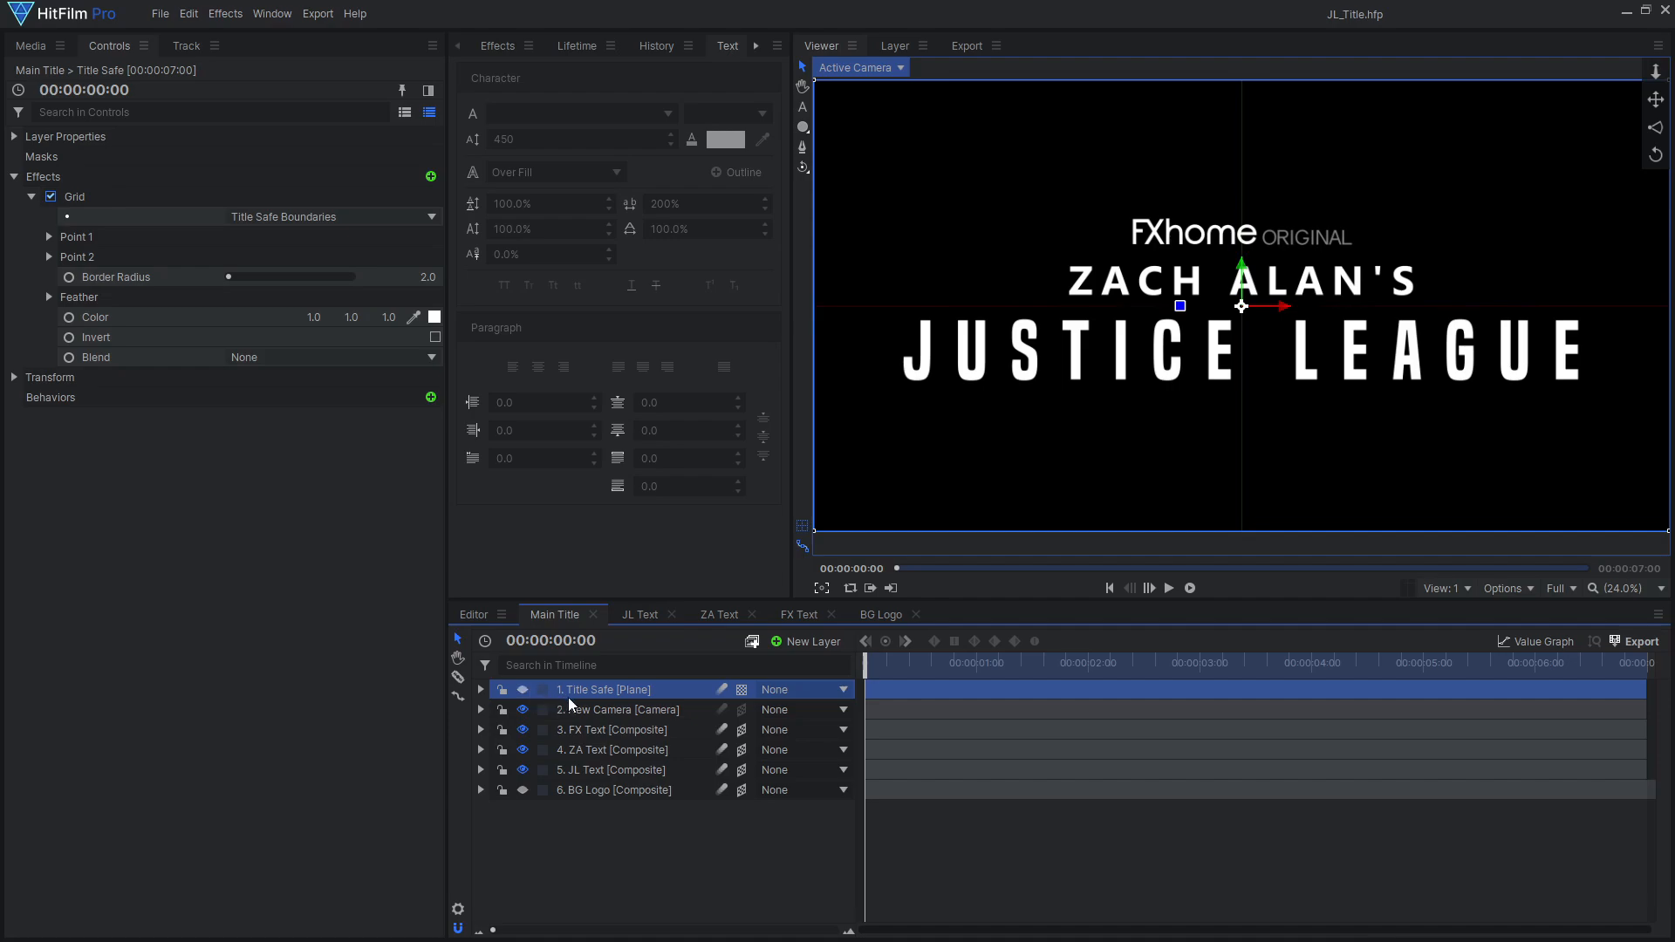
Step: Keyframe New Camera's position at 00:00:06:59, and pull the camera back to about 5867 on Z at the start of the timeline
left_click(621, 710)
left_click_drag(867, 665, 1645, 668)
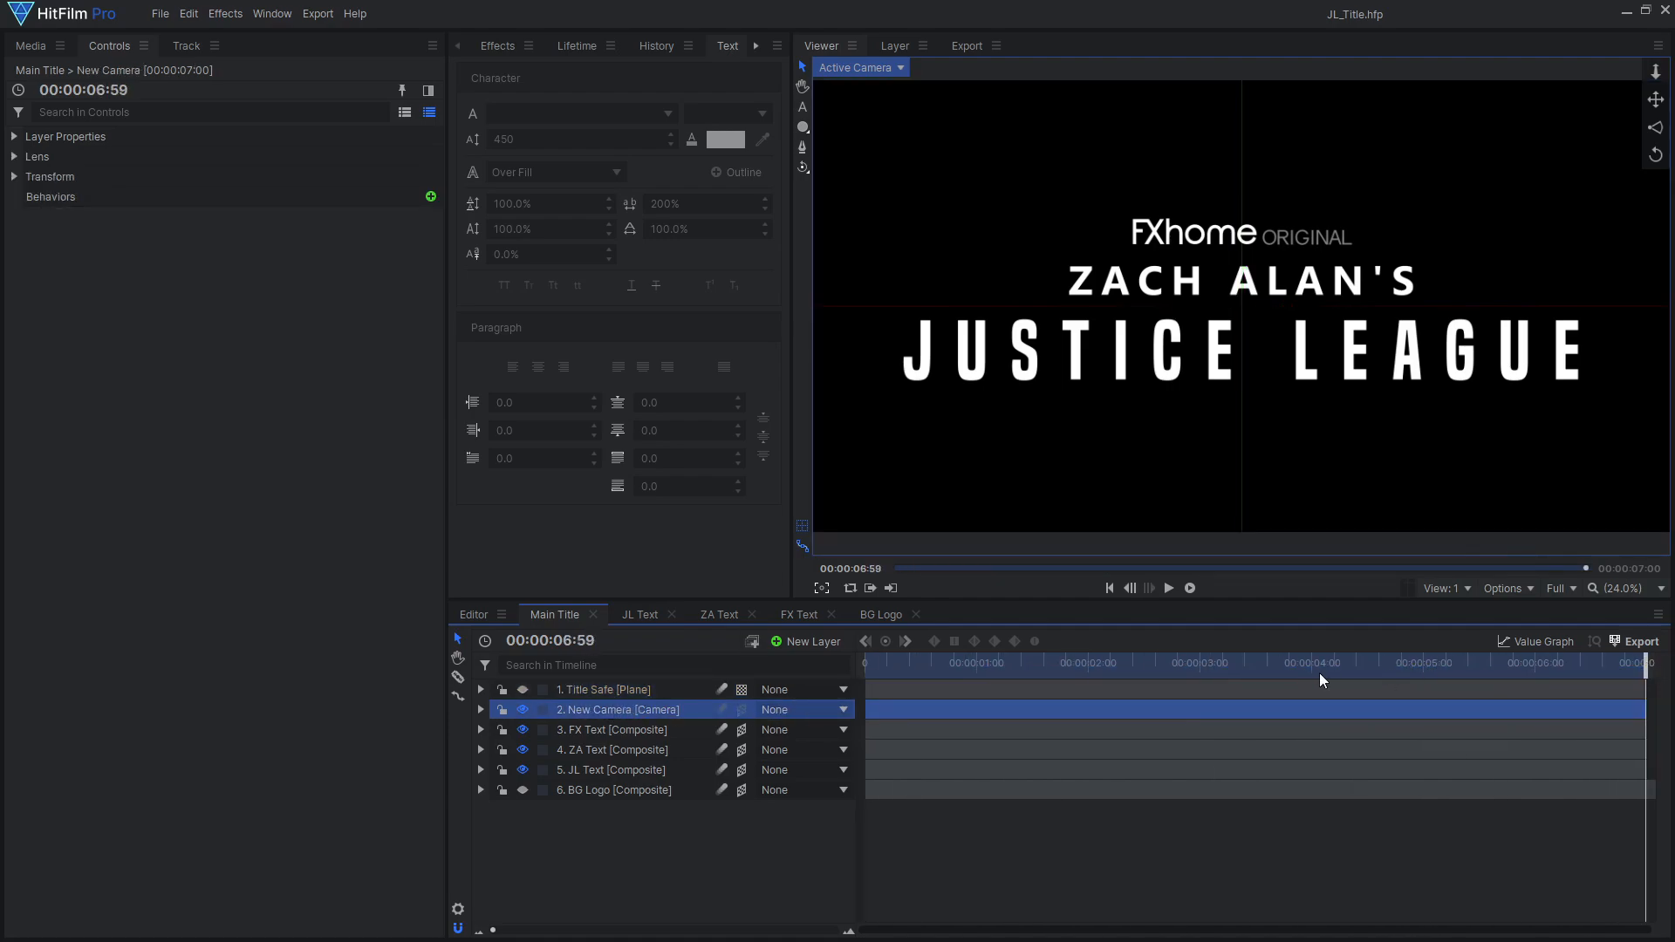
left_click(479, 709)
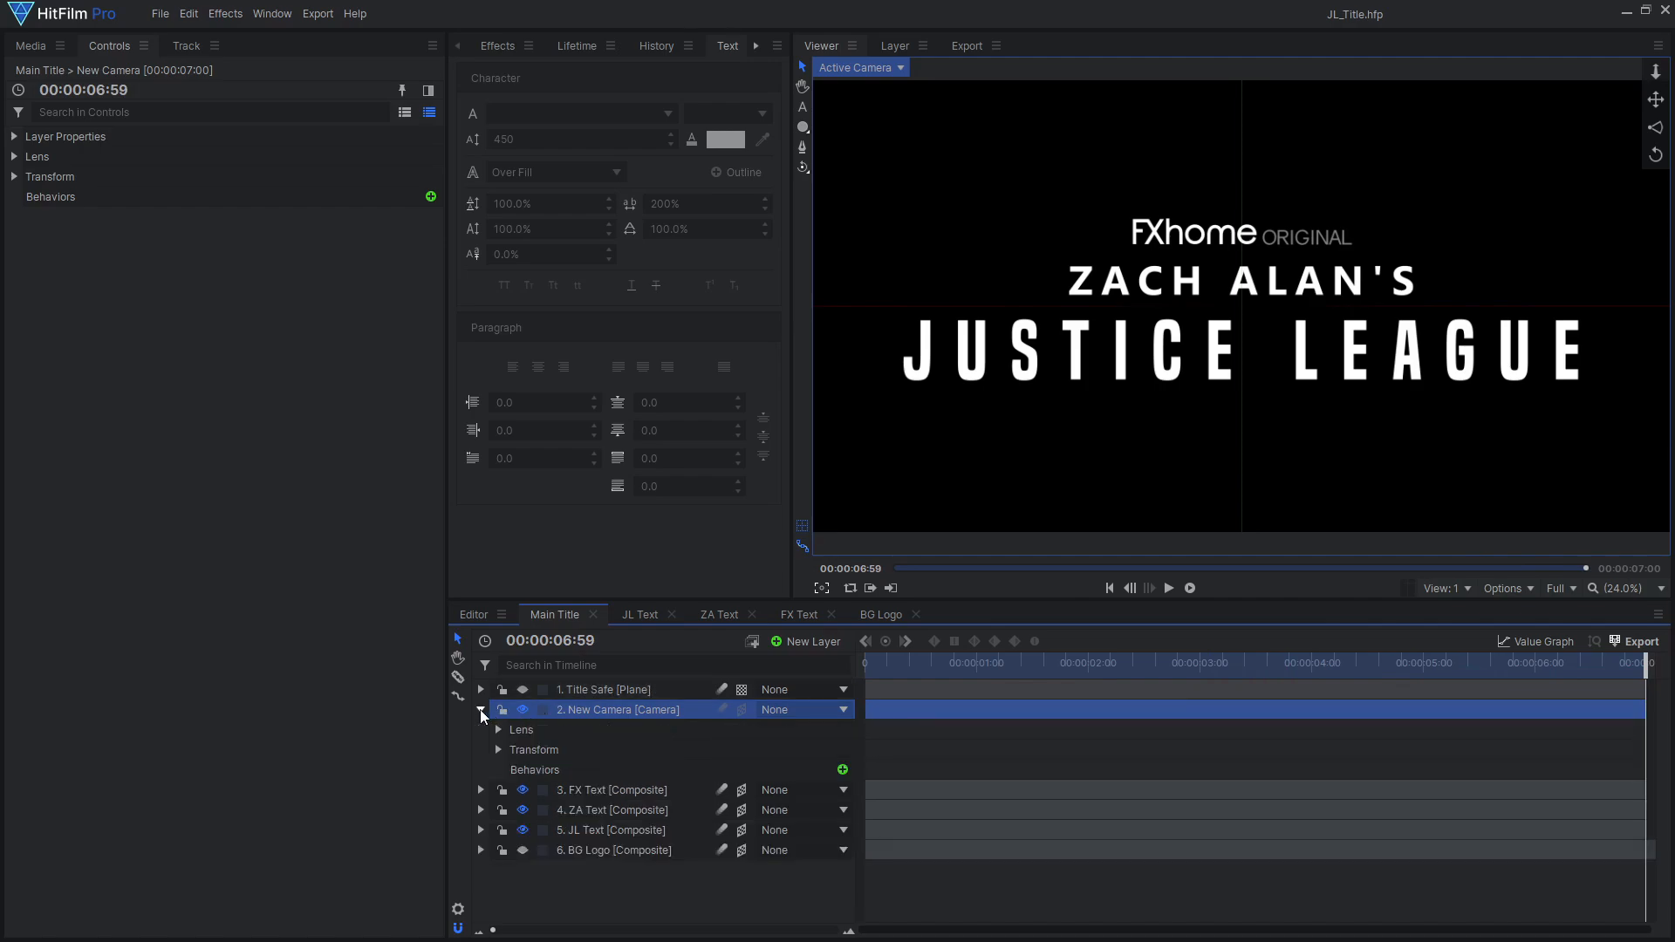
left_click(499, 751)
left_click(540, 771)
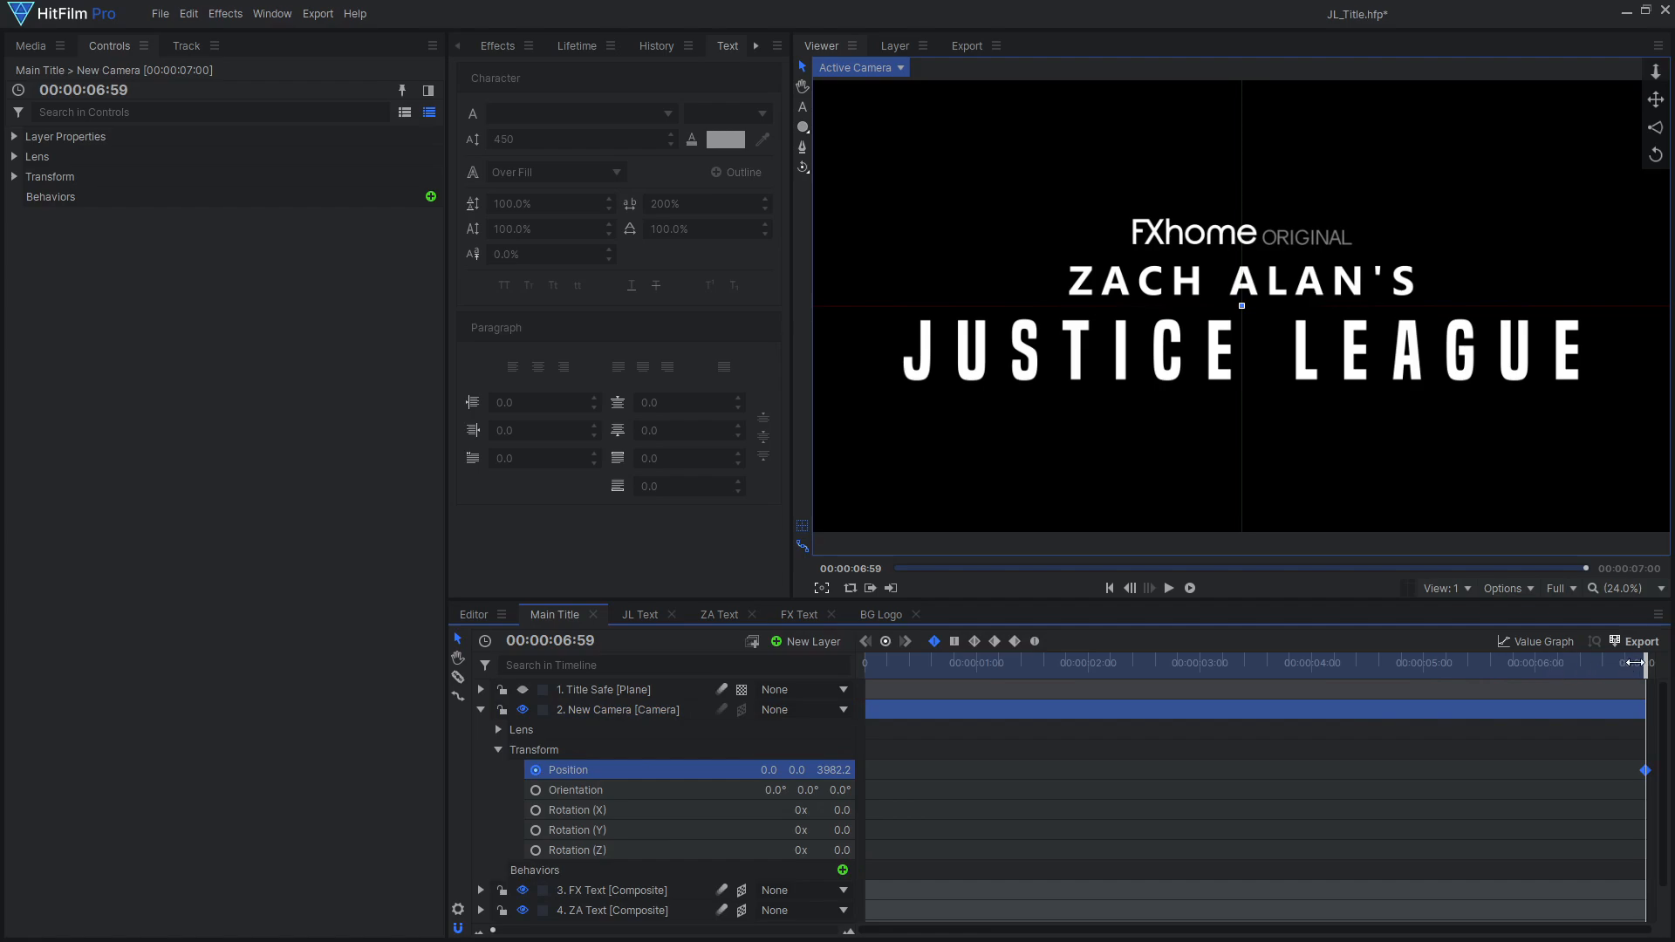
left_click_drag(1637, 663, 864, 663)
left_click_drag(1656, 73, 1656, 237)
Step: Hide the viewer's 3D guide lines and play back the camera move from the start
left_click(1169, 589)
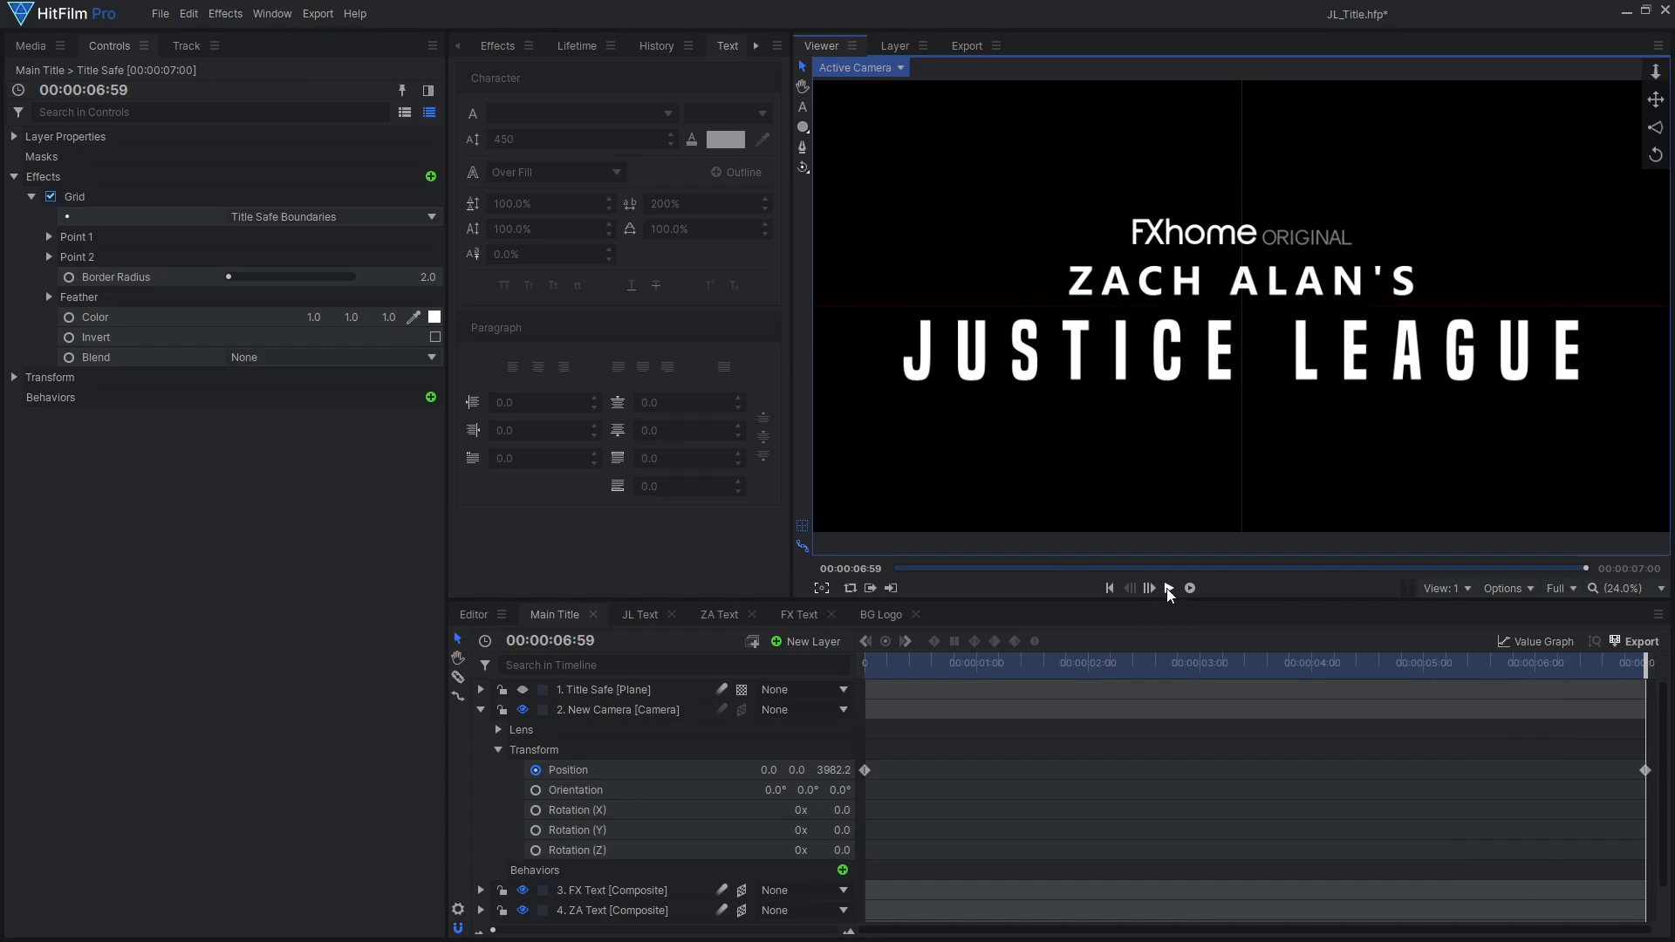
left_click(803, 526)
left_click(1109, 589)
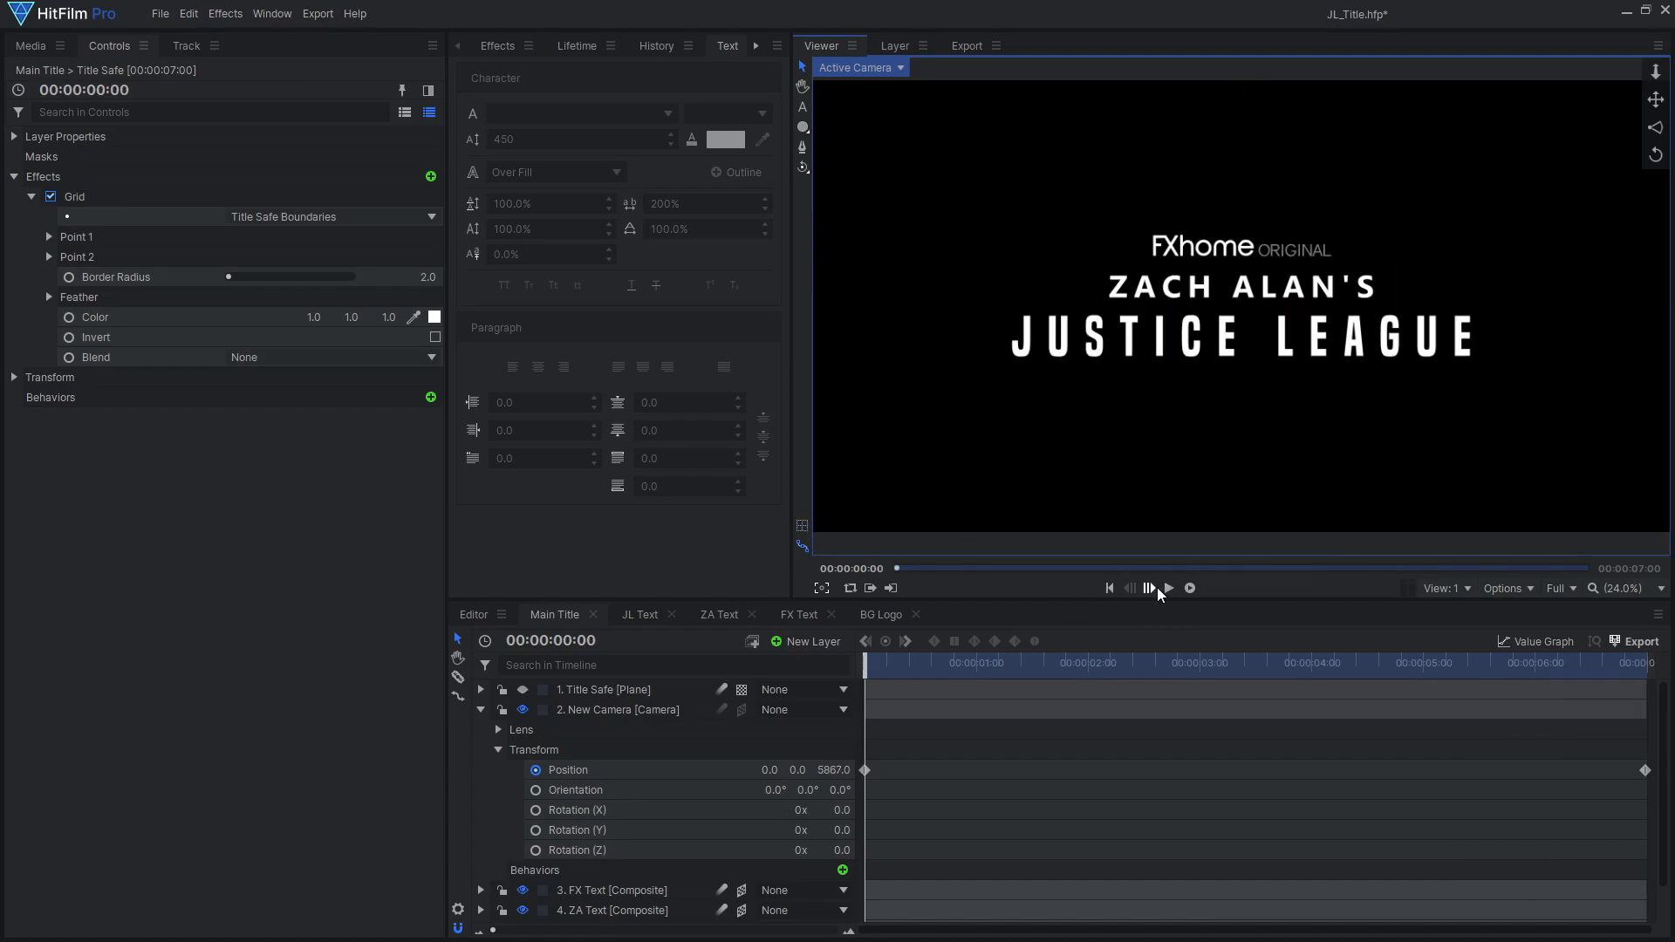
Step: Play back the camera move, and add a Linear Wipe effect to the ZA Text layer
left_click(1167, 588)
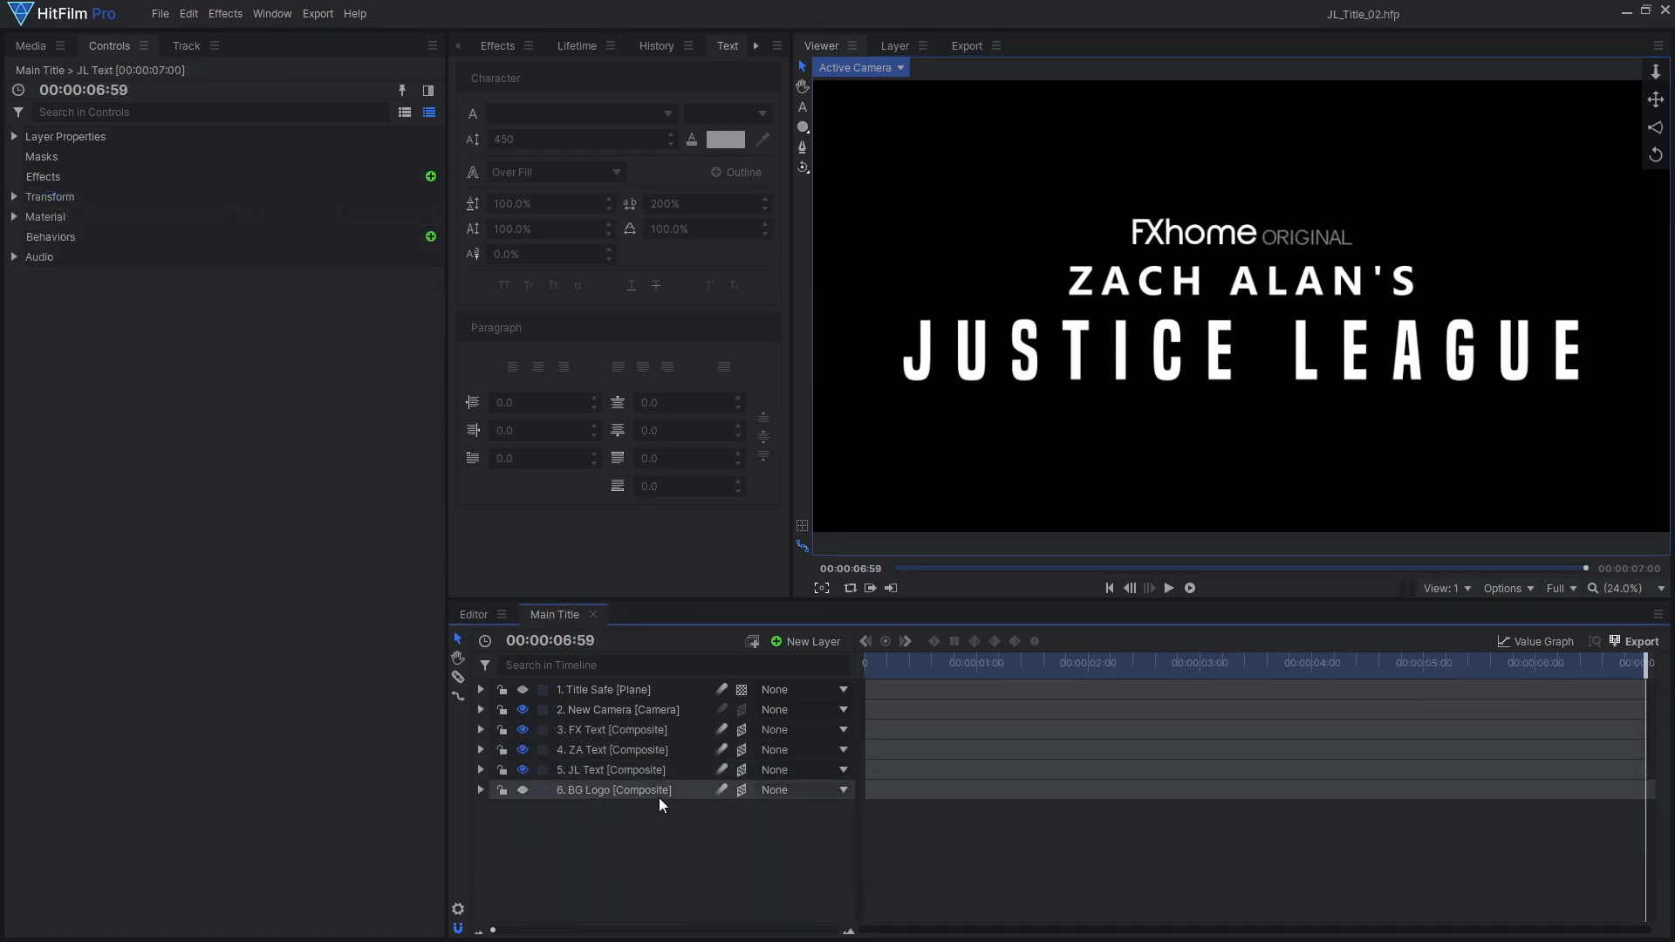
left_click(680, 753)
left_click(427, 178)
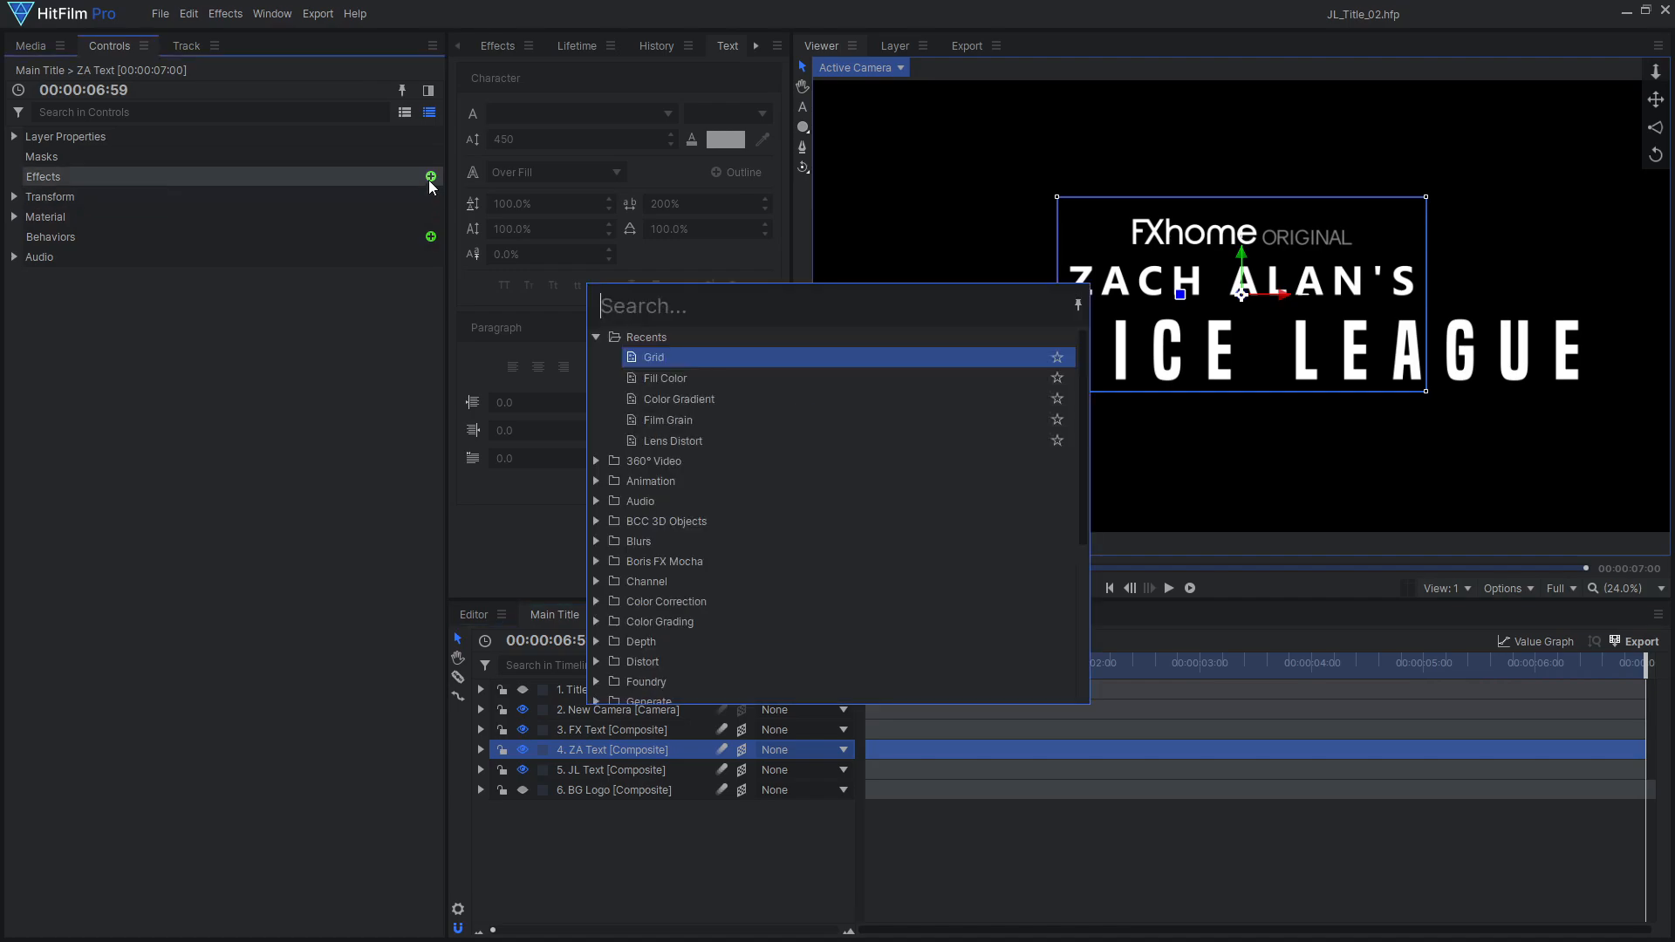
type("linear")
key("Return")
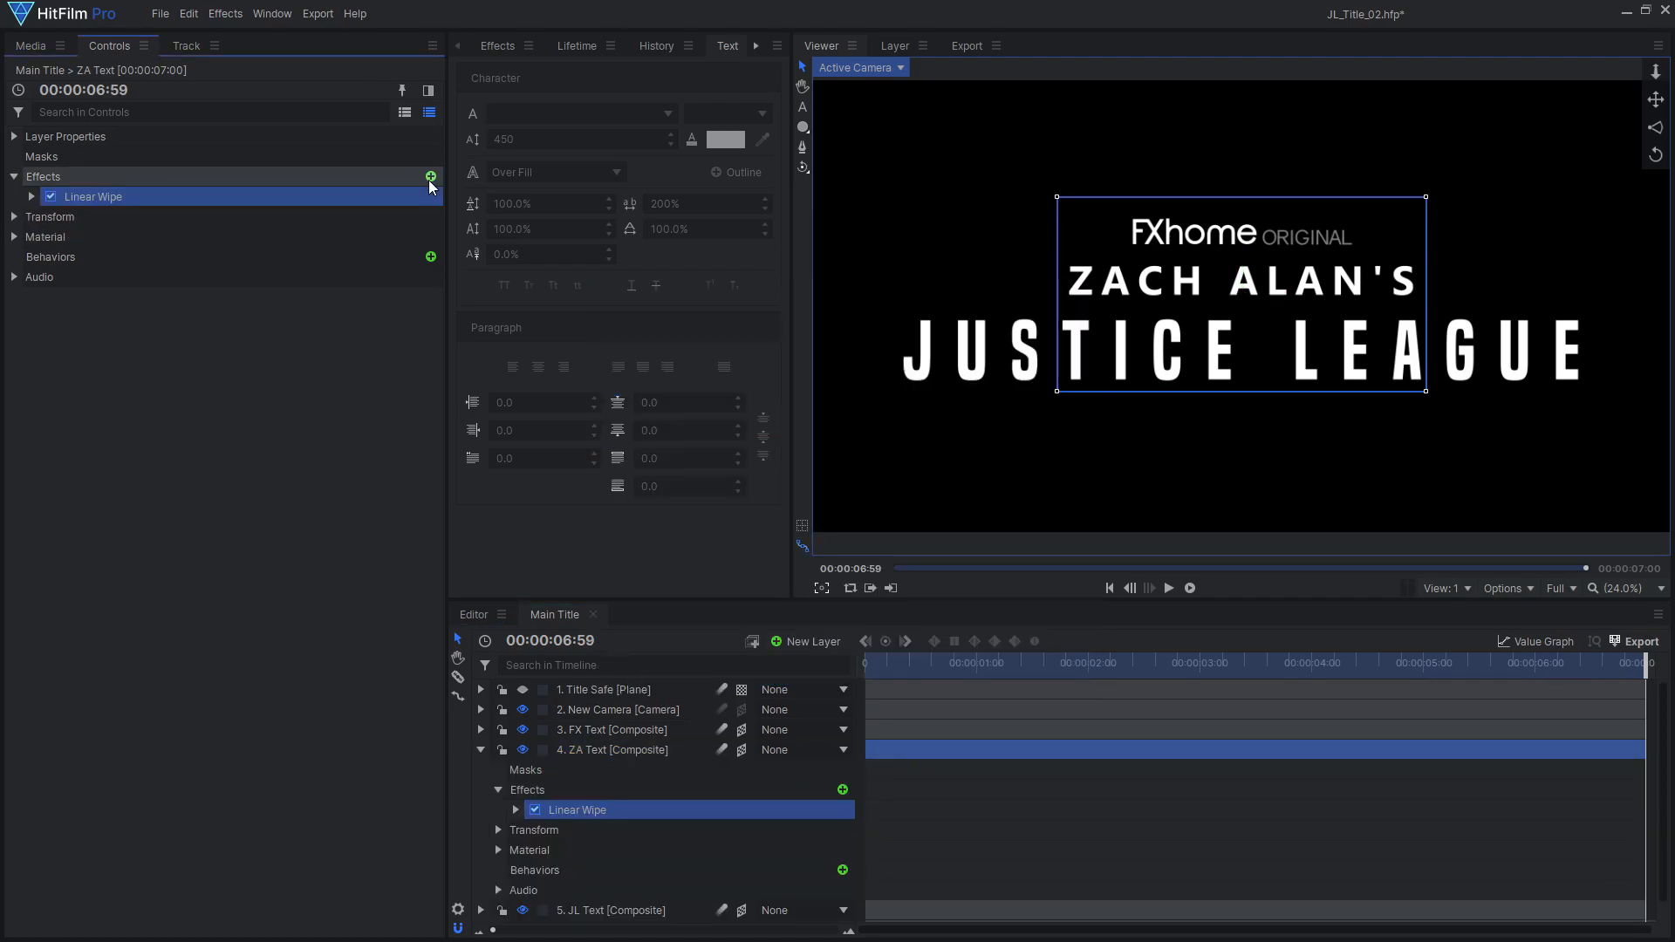
Step: Set the ZA Text wipe's Reveal Length and Gradient Size to 50% near the timeline start, and preview the reveal
left_click_drag(1644, 667, 881, 674)
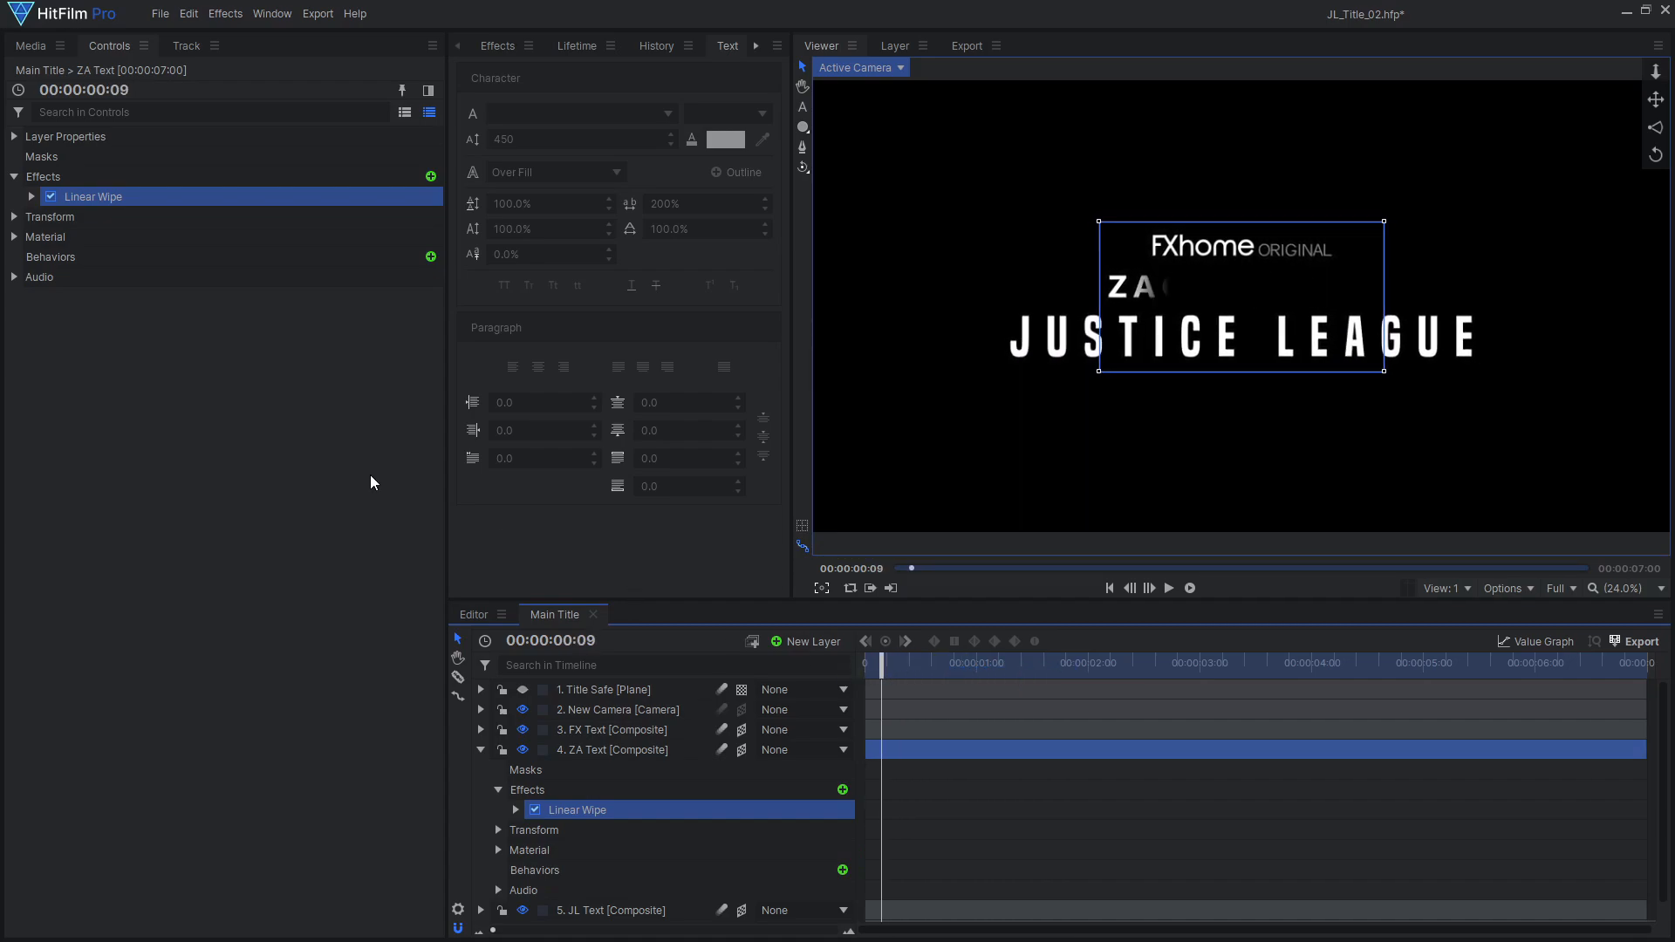
left_click(31, 197)
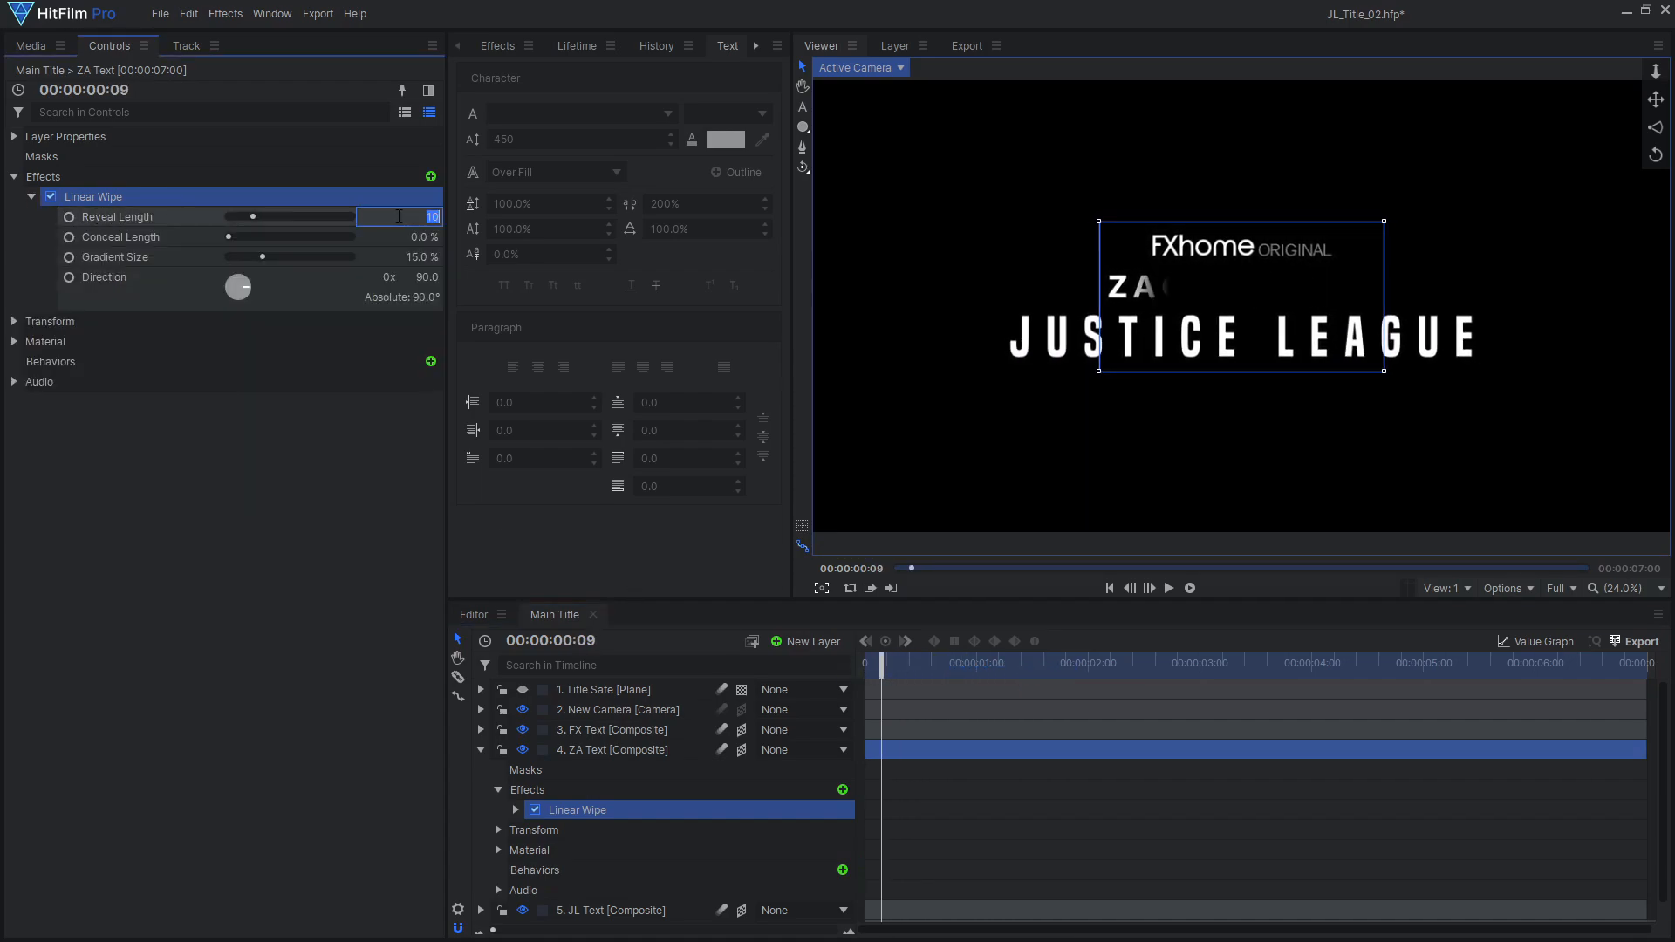
type("0")
key("Return")
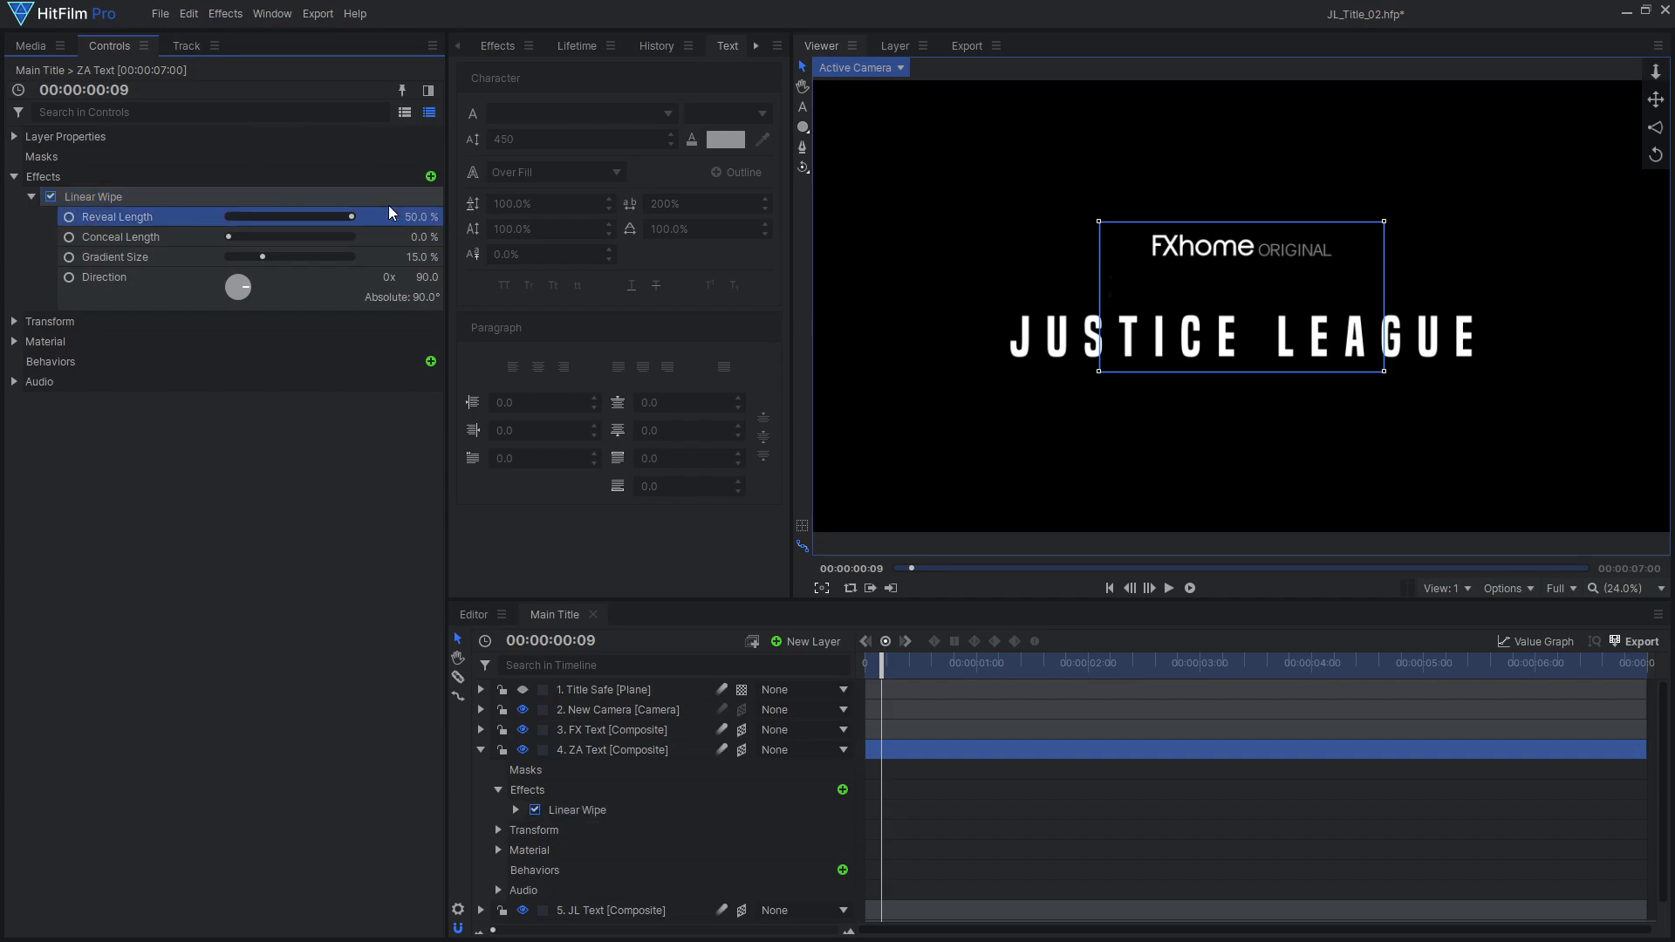
left_click_drag(328, 256, 389, 256)
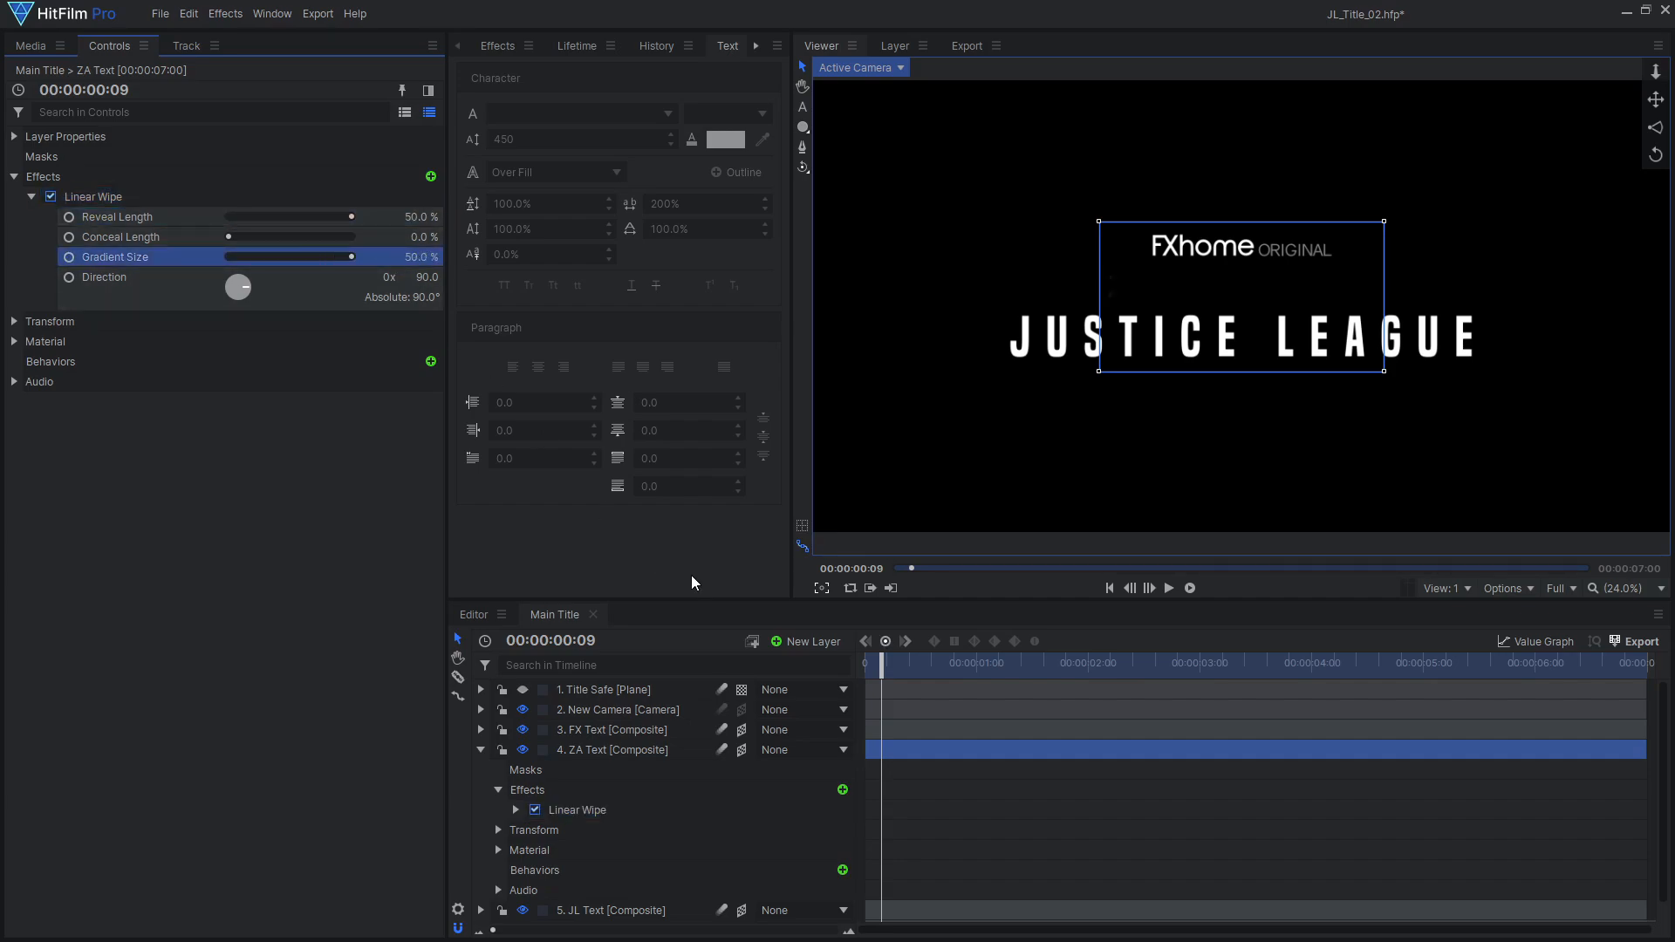
key("space")
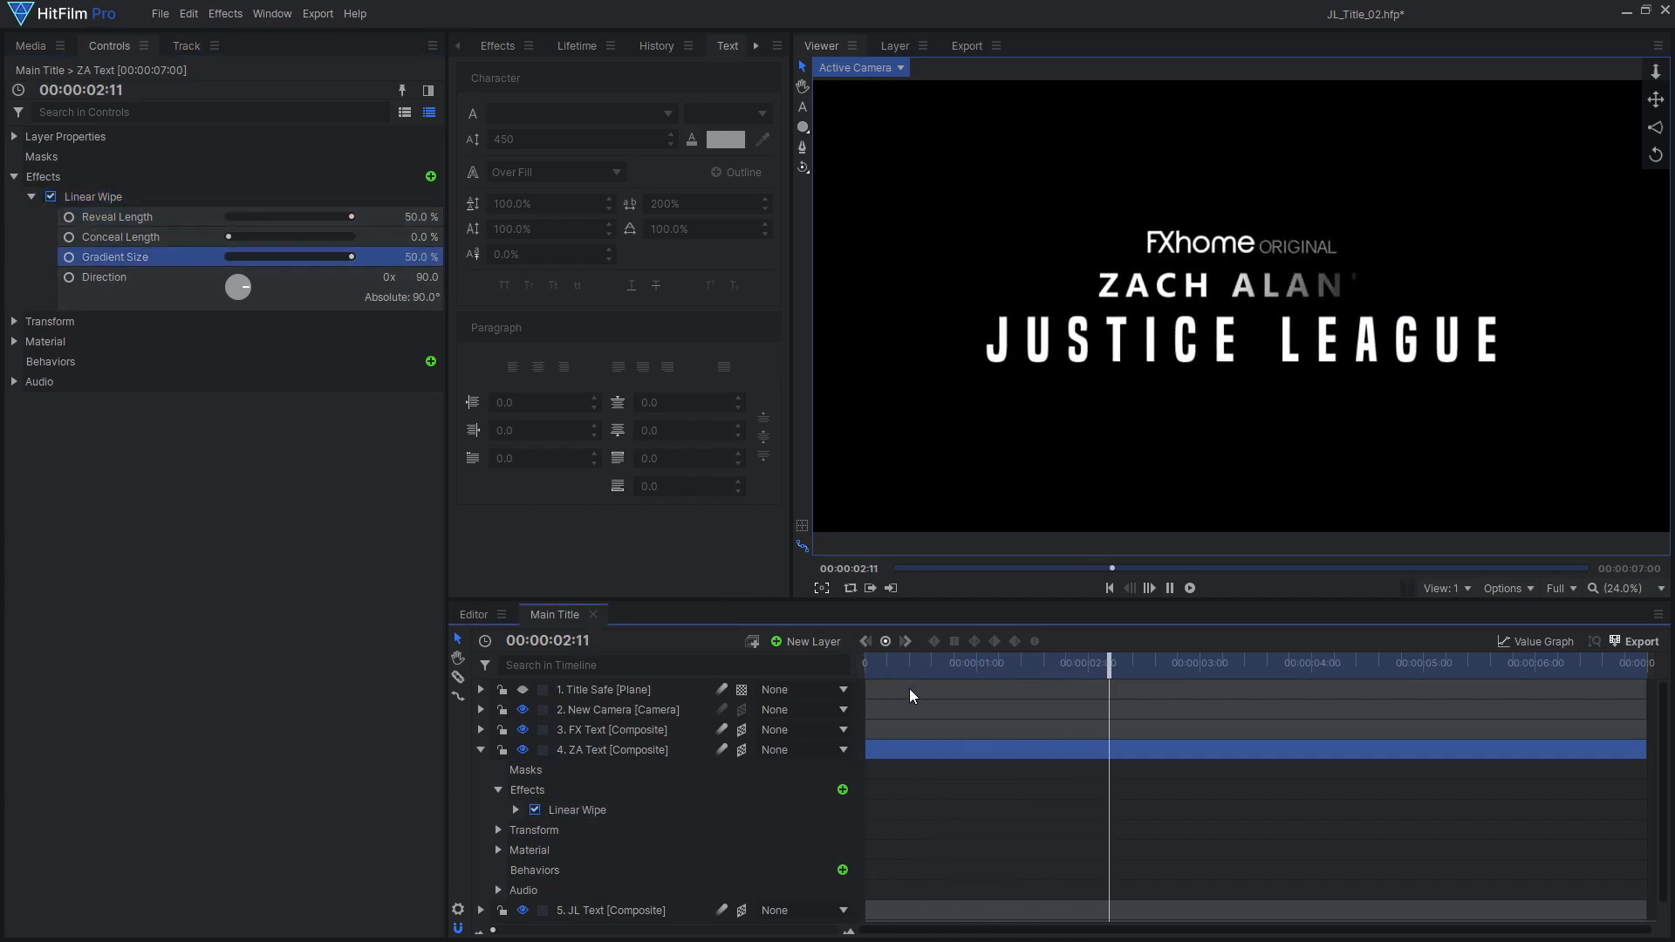
key("space")
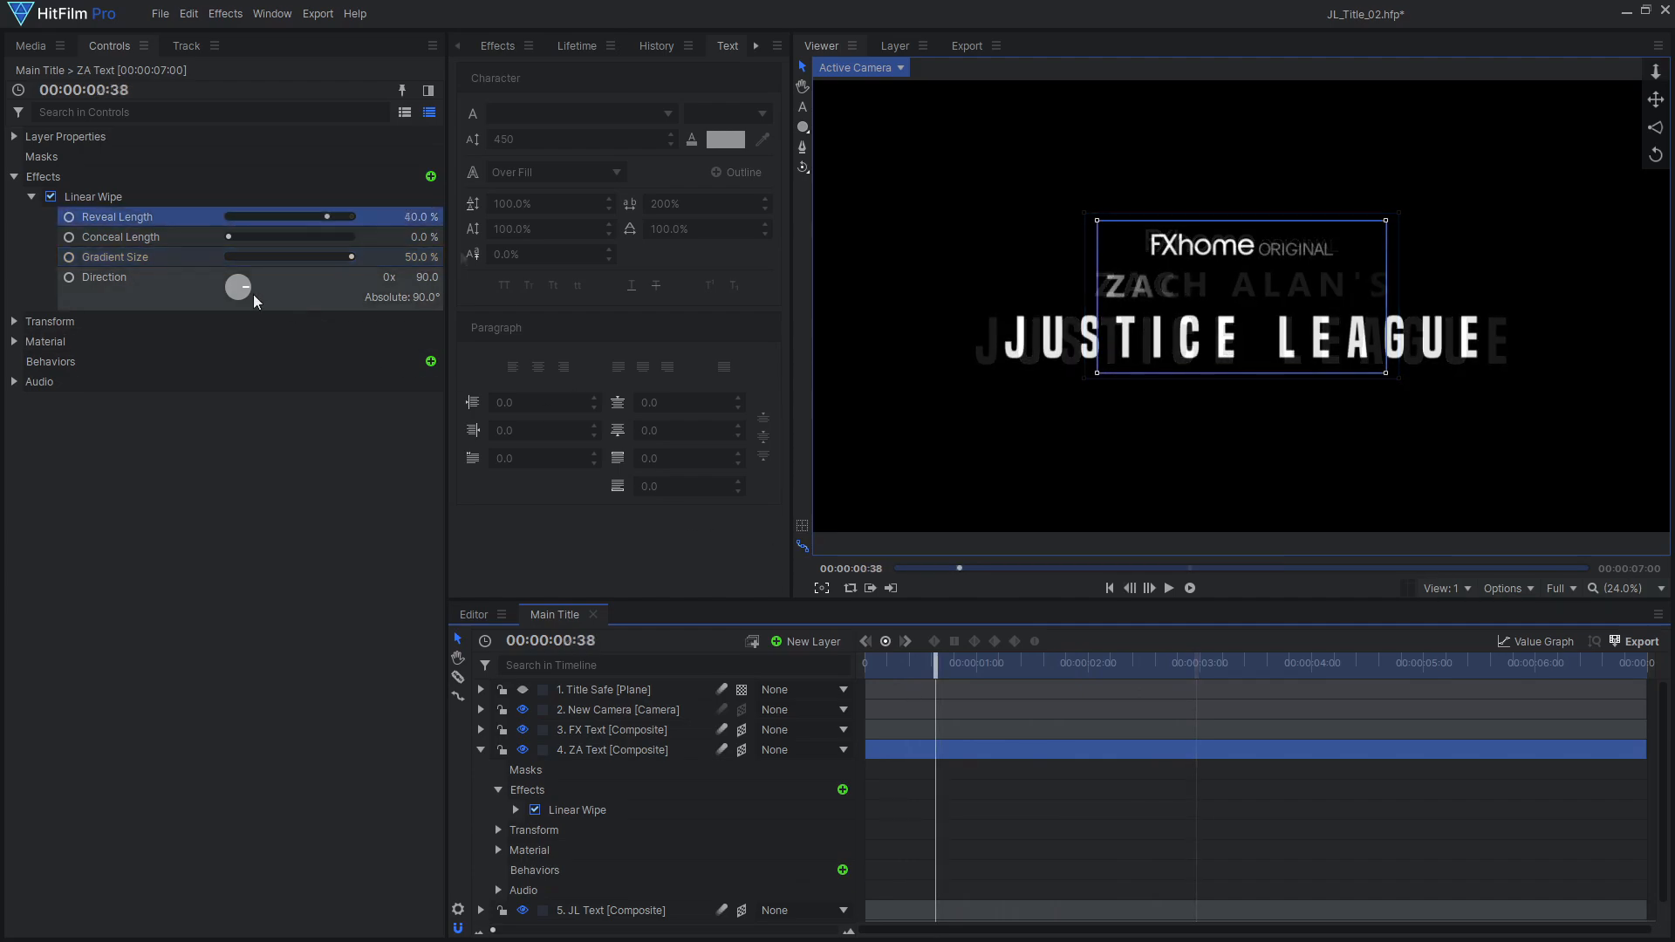
Step: Set the ZA Text wipe's Reveal Length to 40% and Direction to 175°, and preview it from the start
left_click_drag(248, 290, 243, 299)
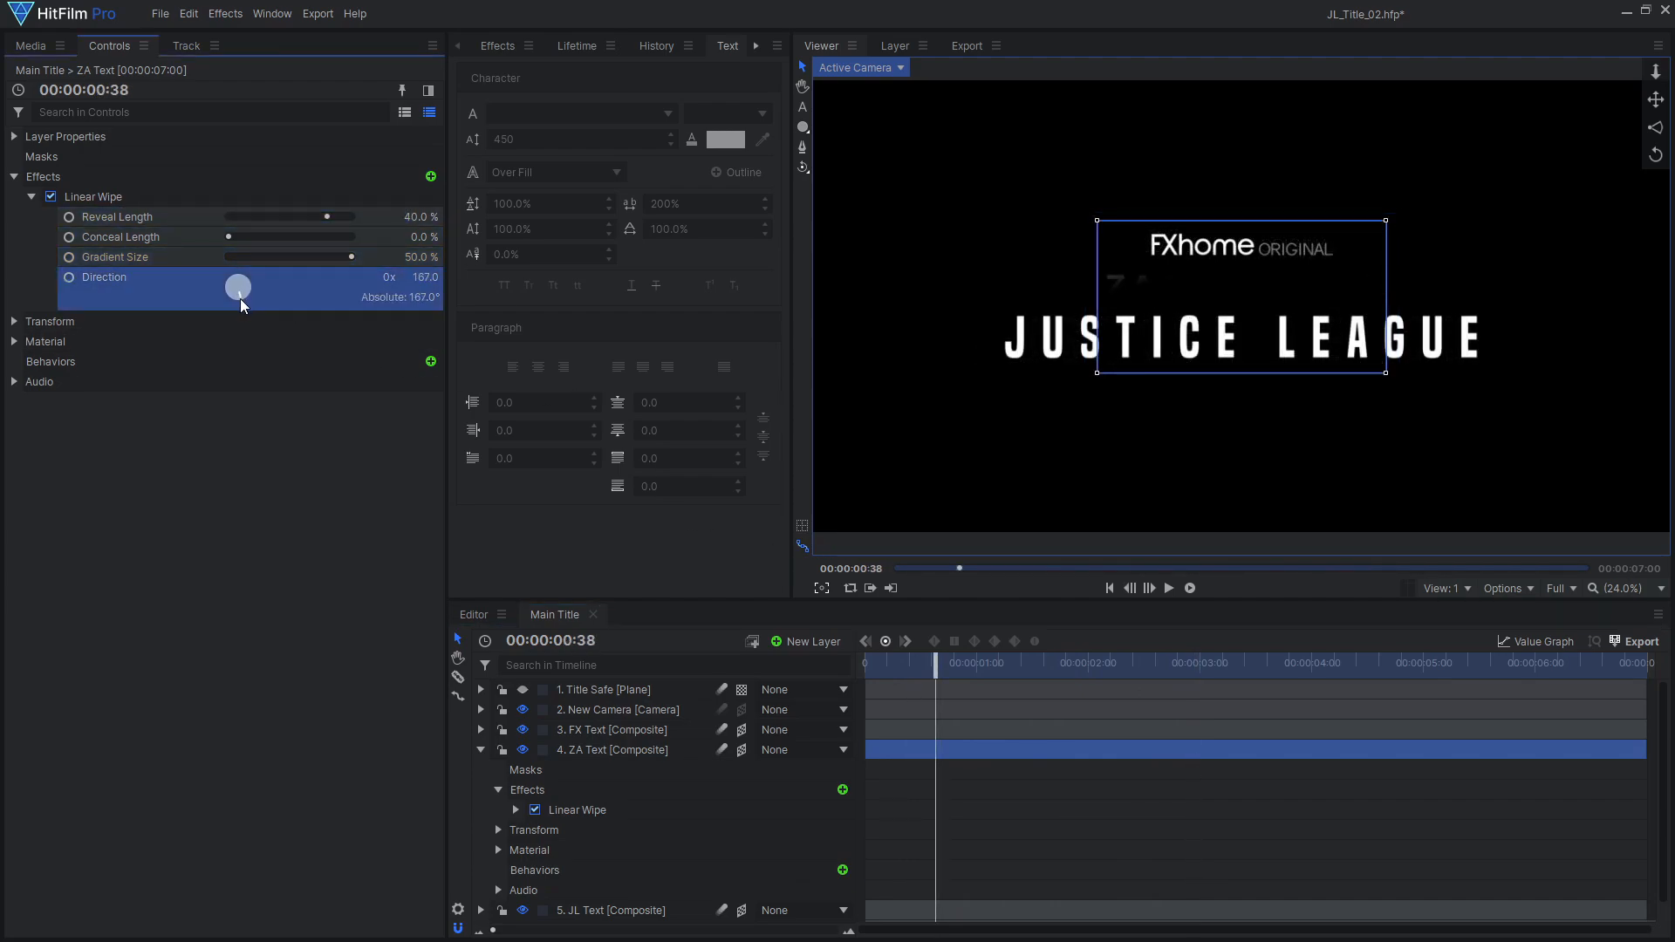
key("space")
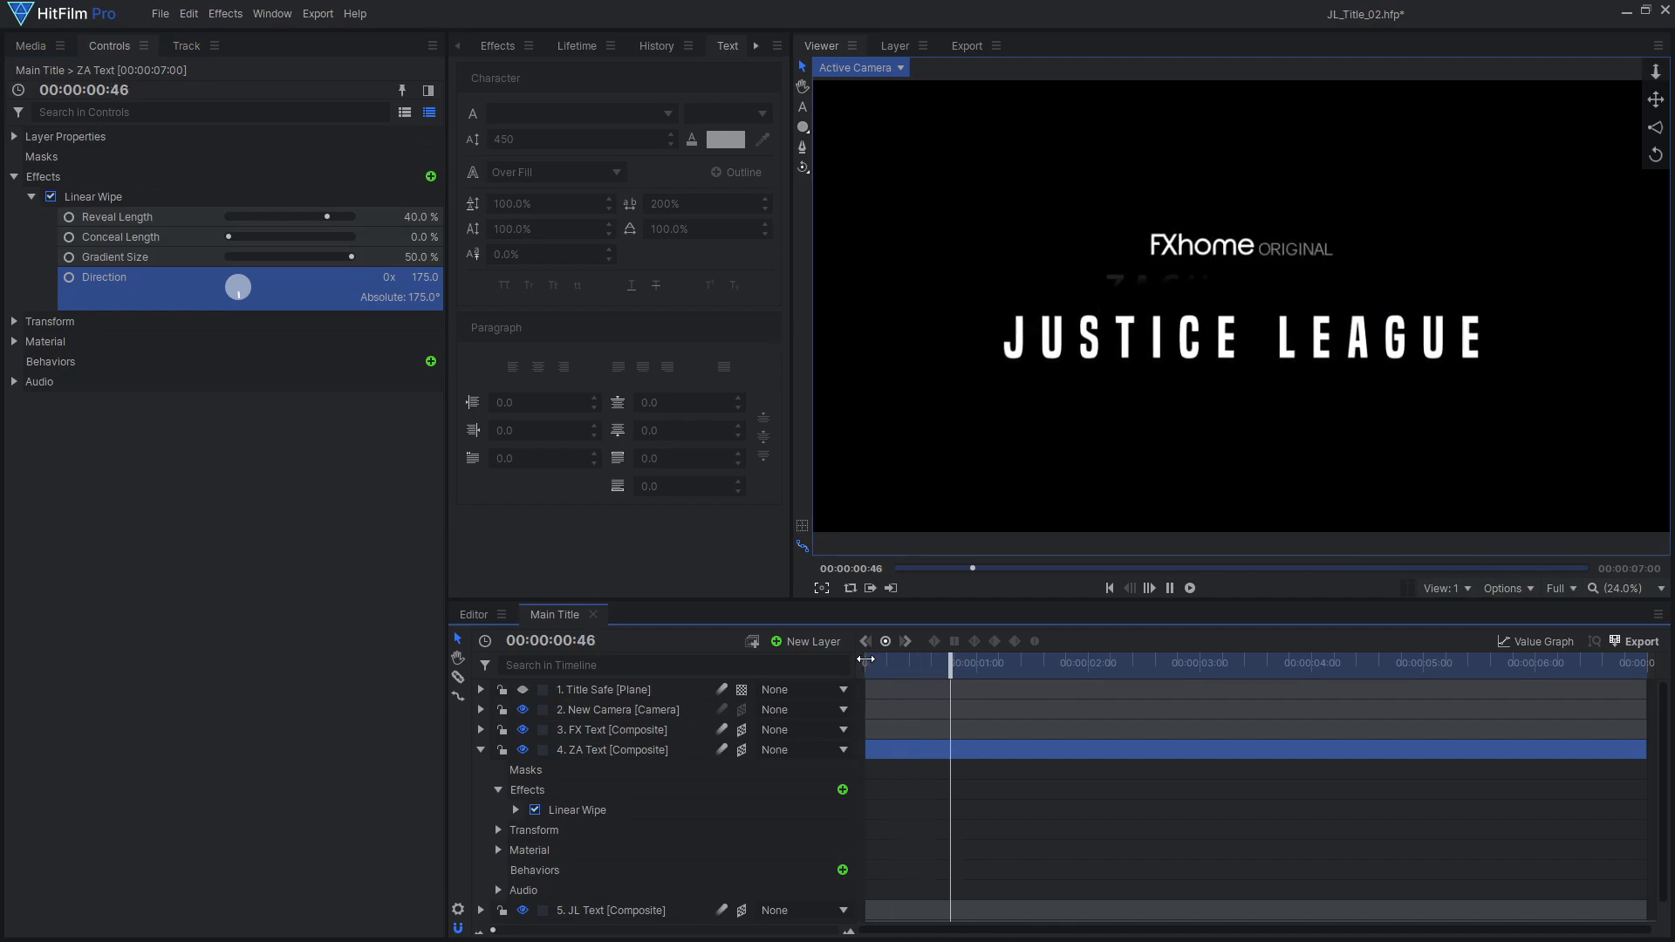
key("space")
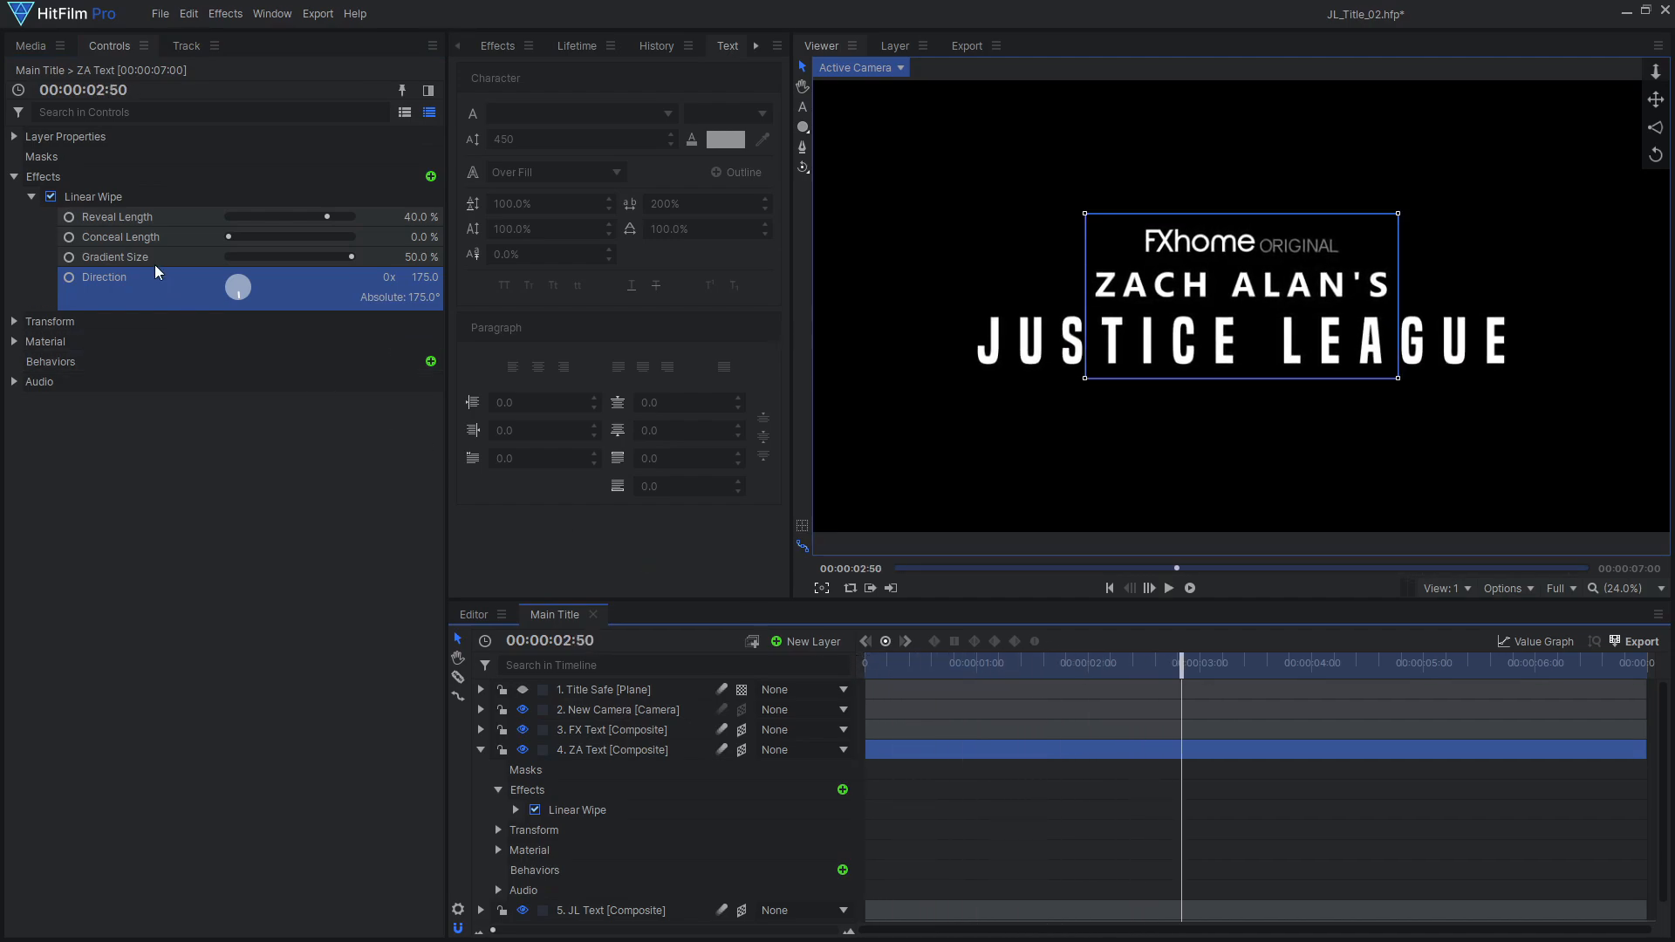
Step: Copy the Linear Wipe effect from the ZA Text layer to the JL Text layer
left_click(140, 197)
right_click(140, 201)
left_click(206, 273)
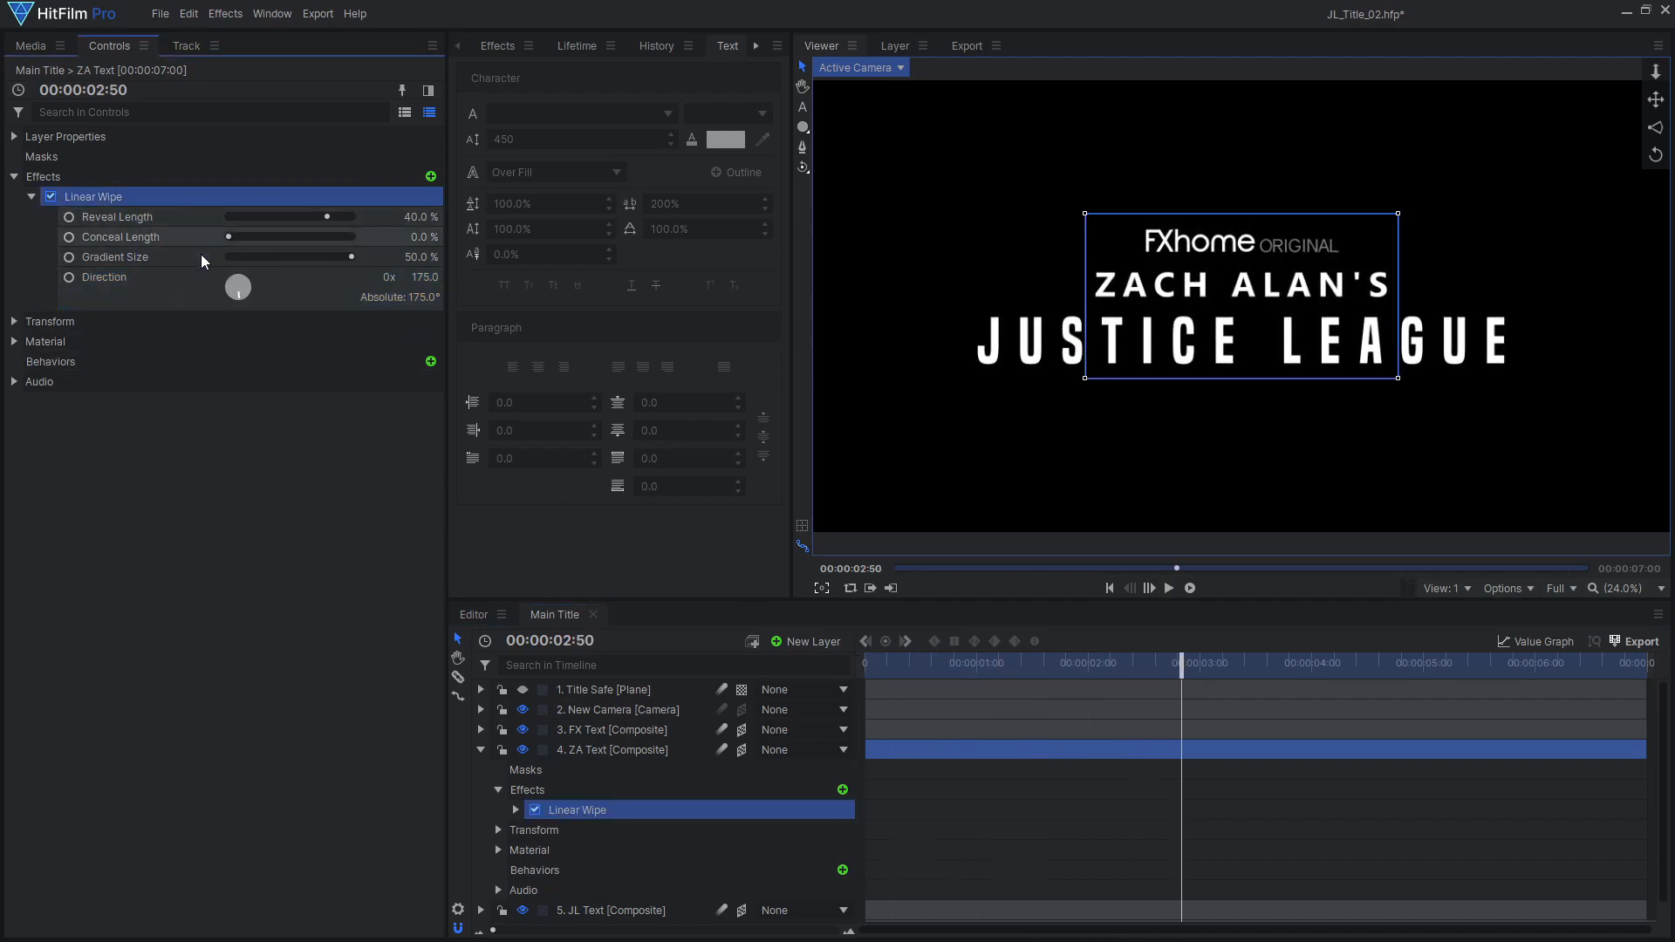
left_click(480, 750)
left_click(604, 771)
right_click(156, 176)
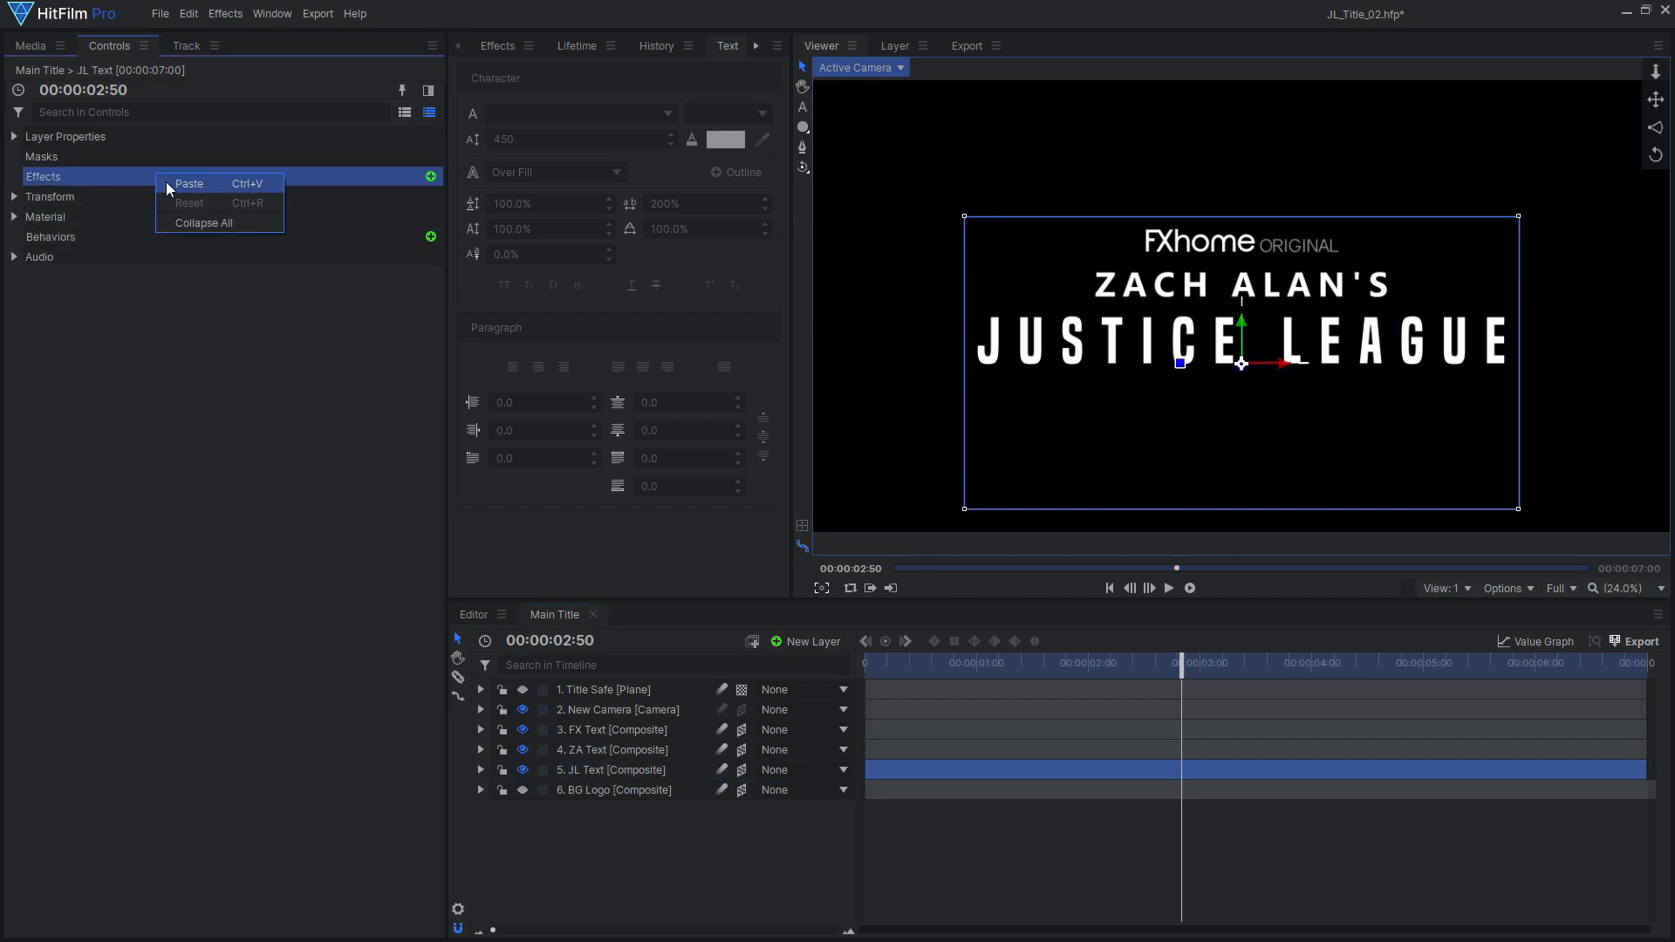
left_click(189, 183)
Step: Shift the JL Text layer about 0.4 seconds later in the Main Title timeline and check the timing of its reveal
left_click(868, 665)
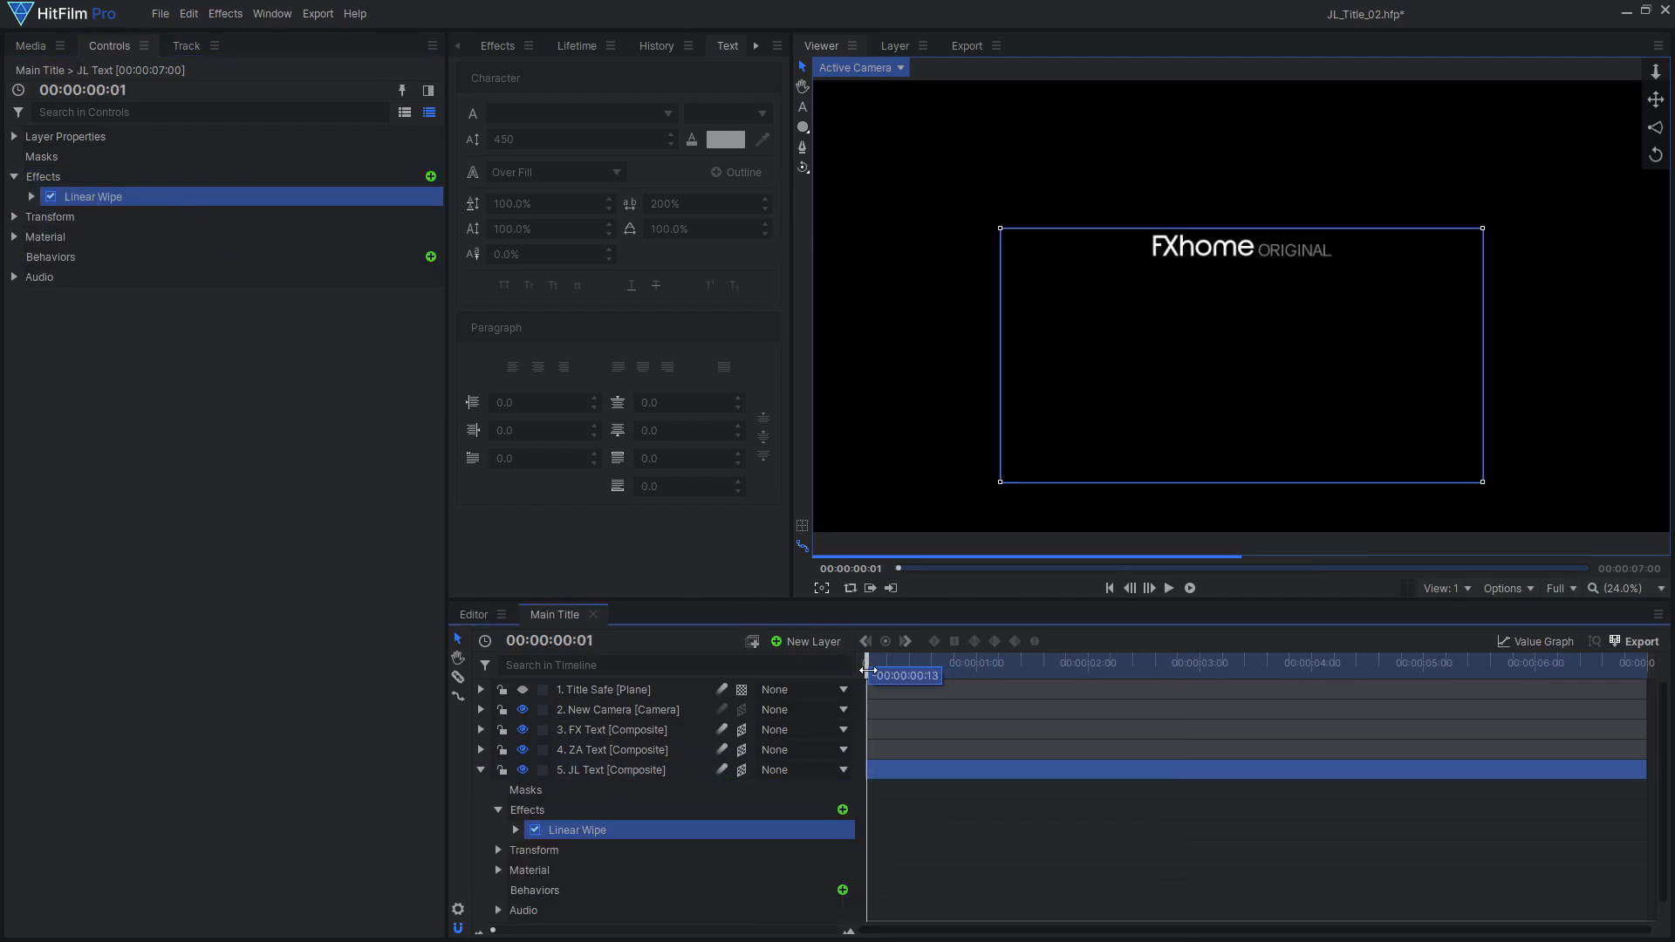
left_click_drag(868, 671, 984, 671)
left_click_drag(888, 768, 928, 767)
left_click_drag(984, 686, 1124, 694)
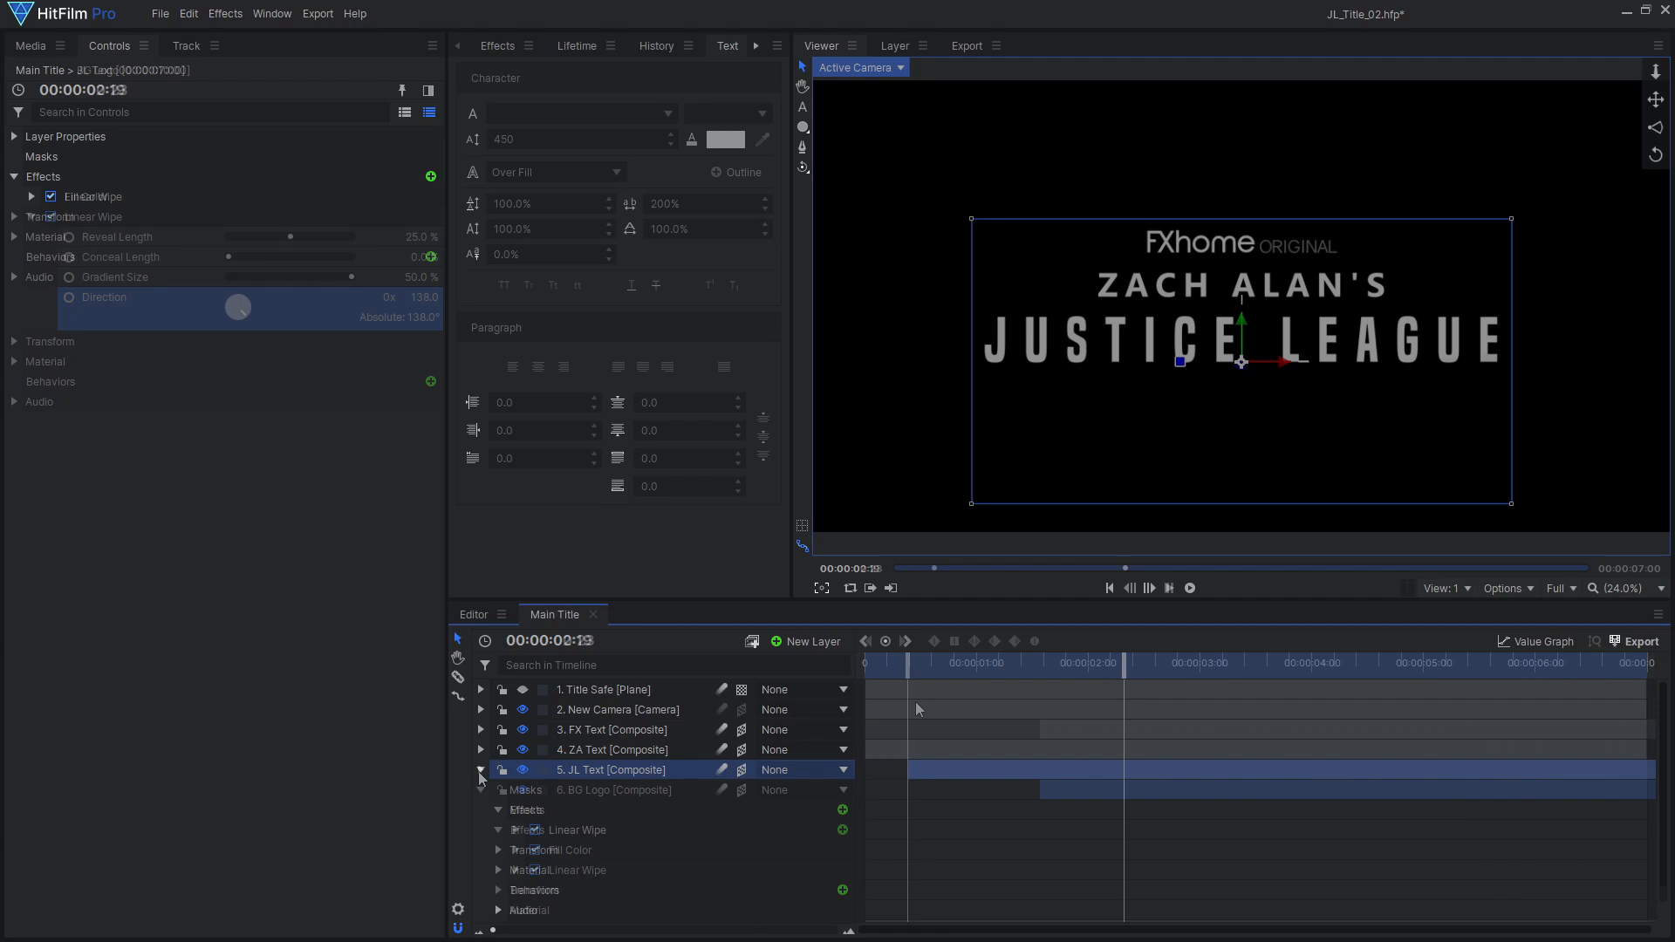
key("space")
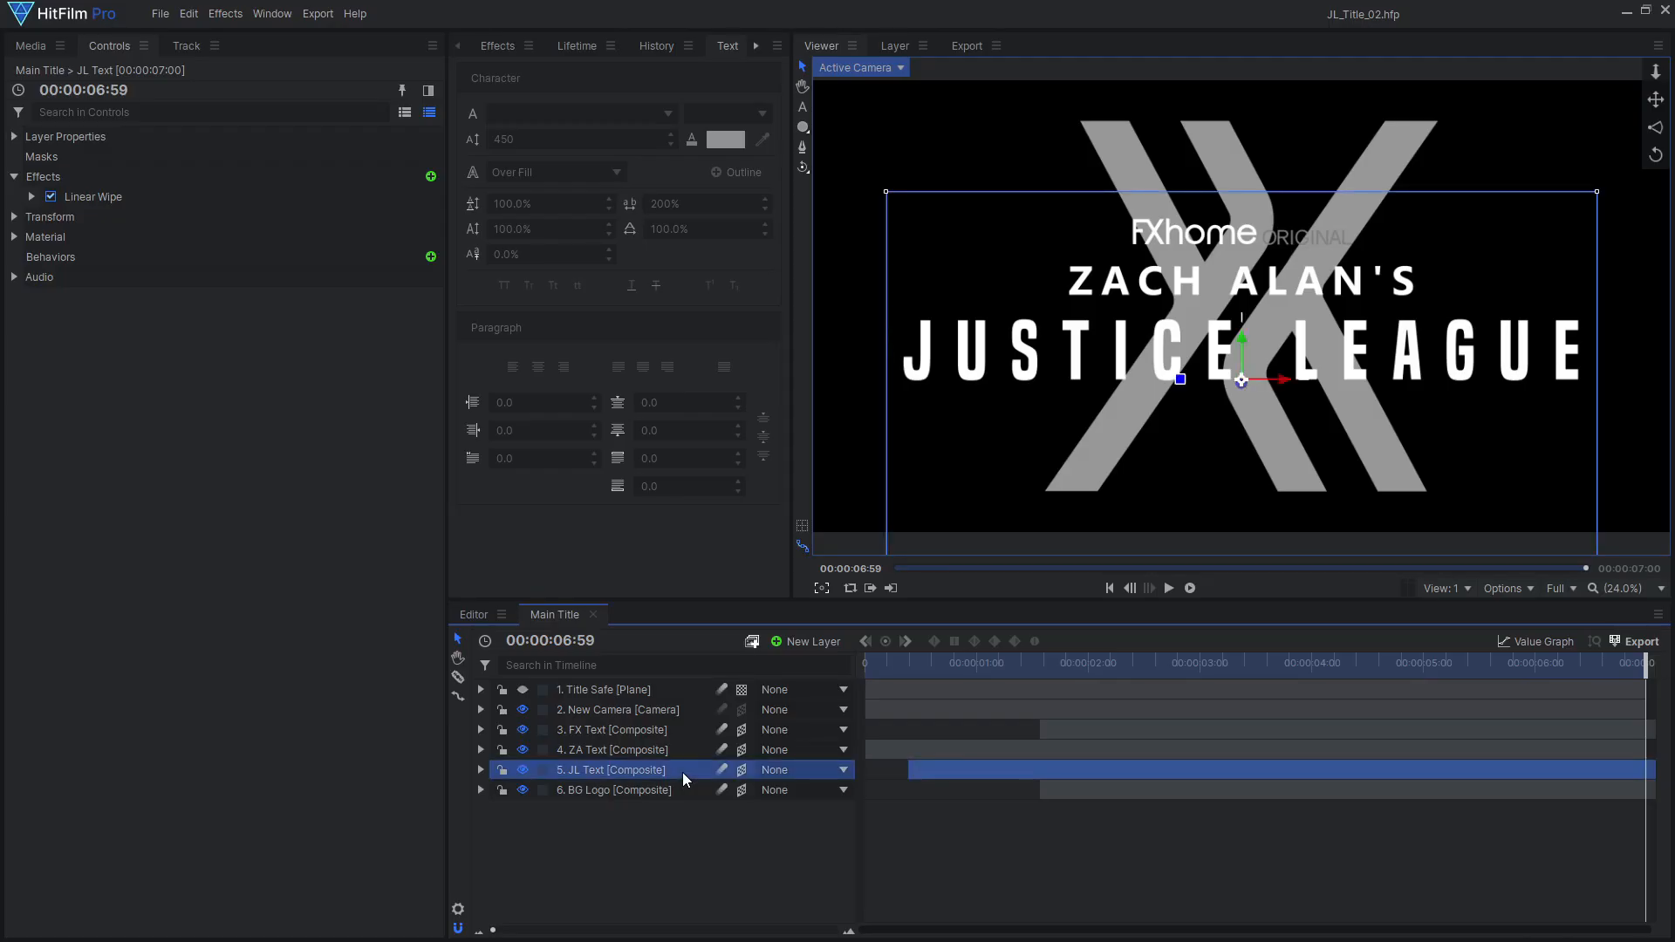
Step: Add a Surface Studio effect to the JL Text layer and place it above the Linear Wipe
left_click(430, 177)
type("s")
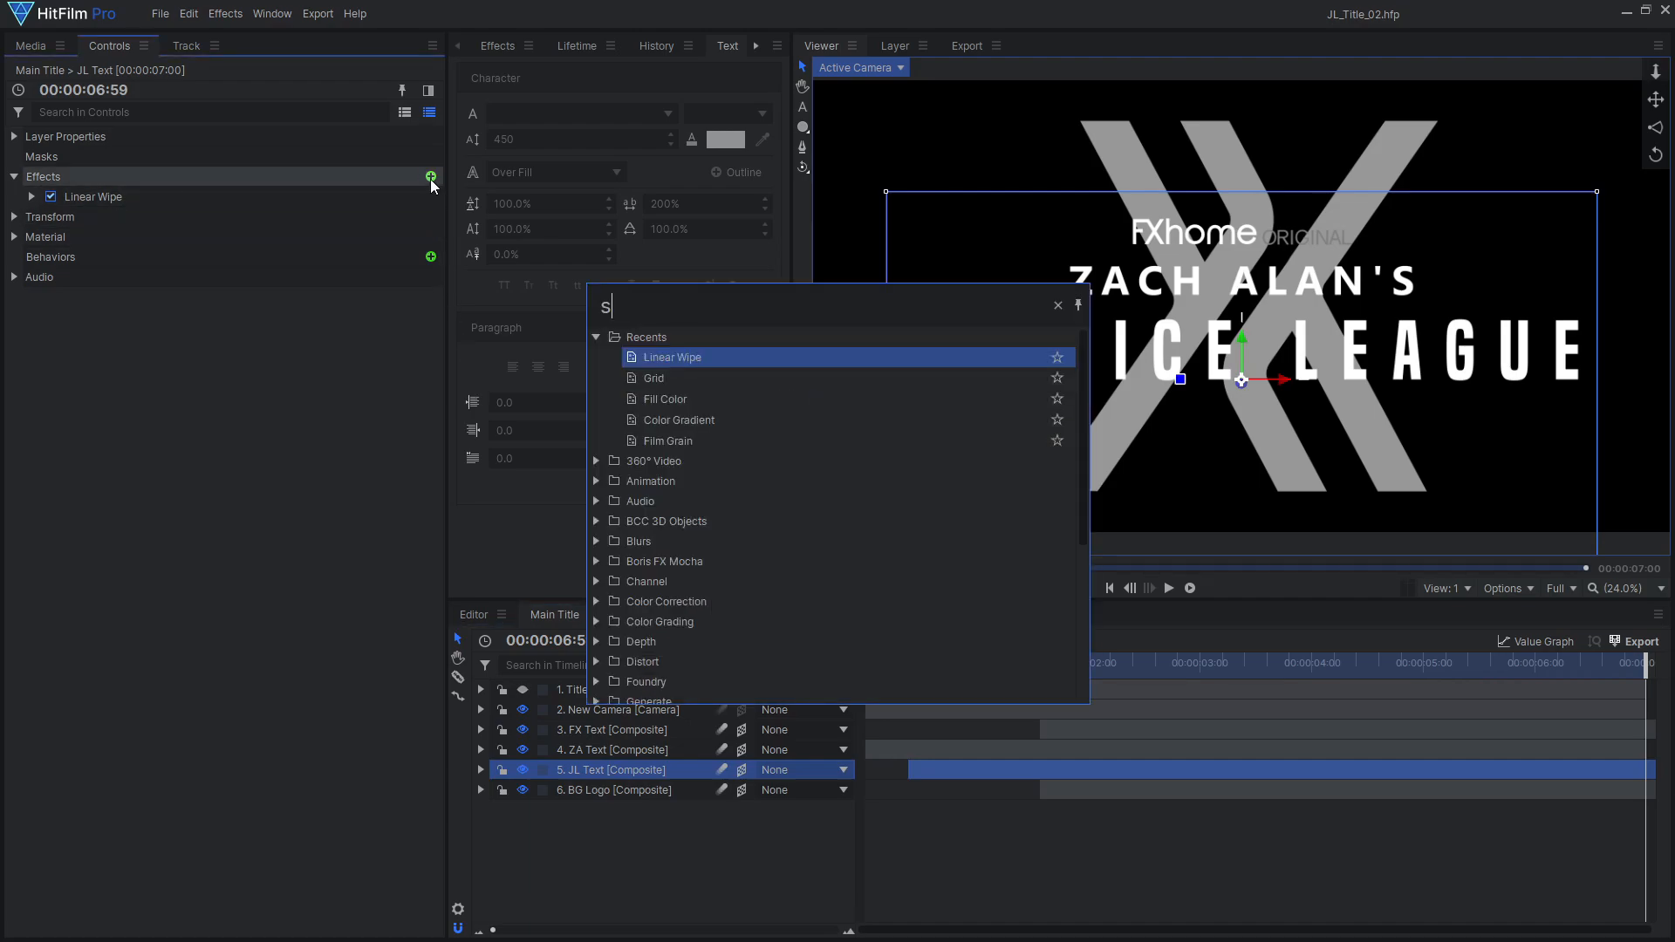
type("urface")
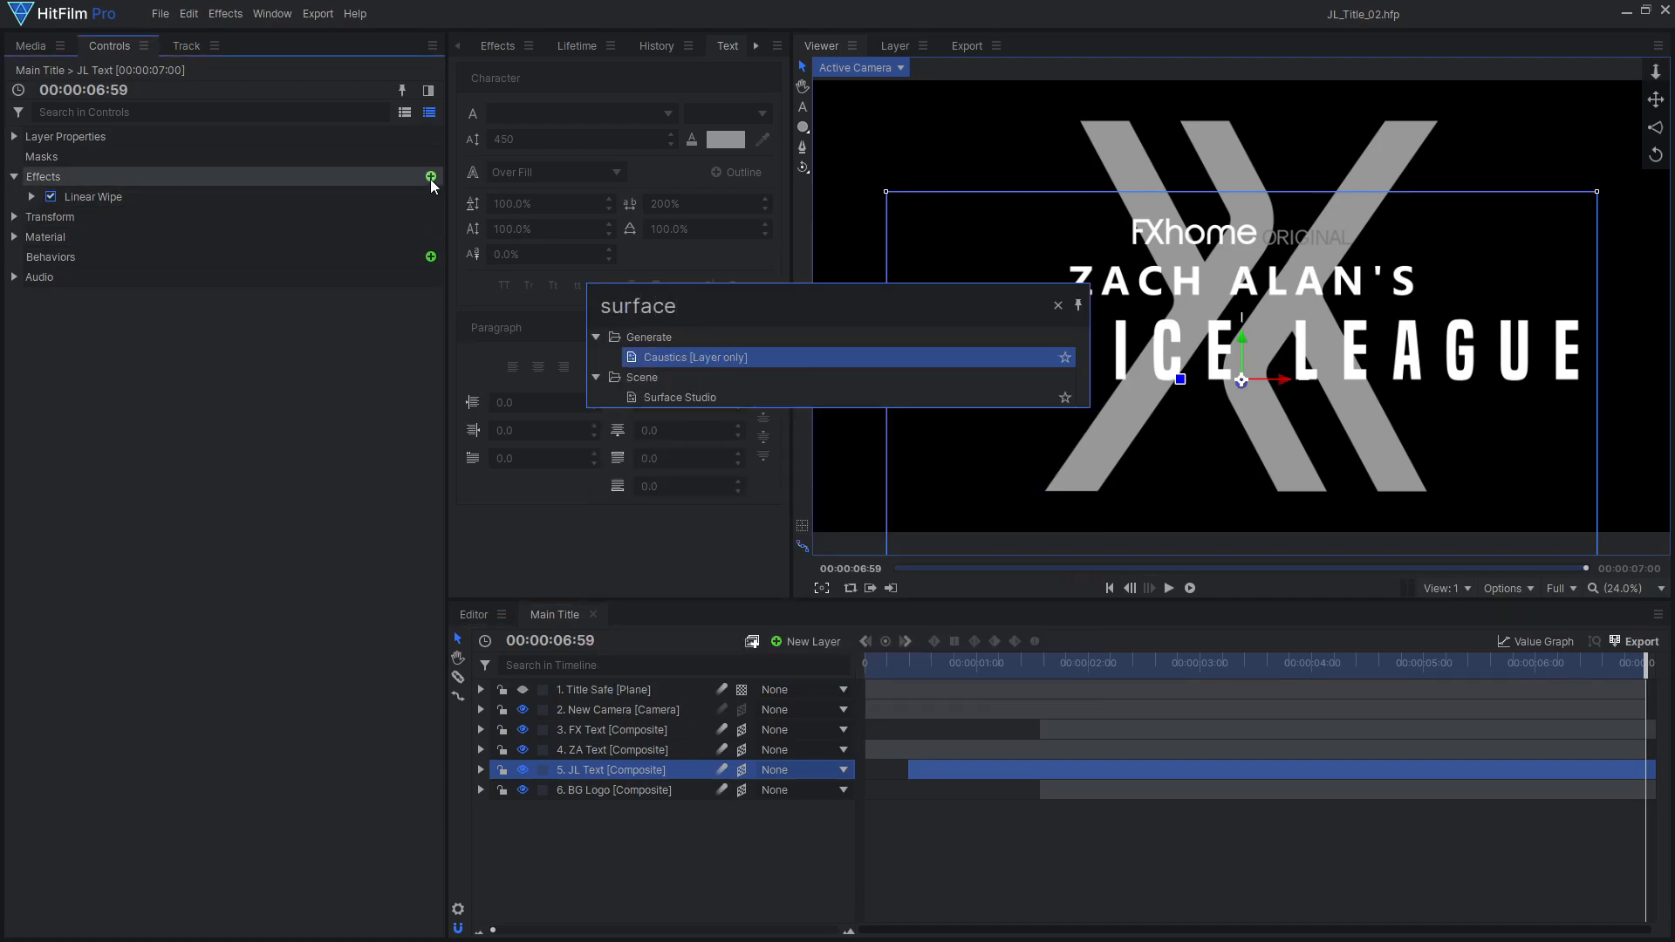
key("Down")
key("Return")
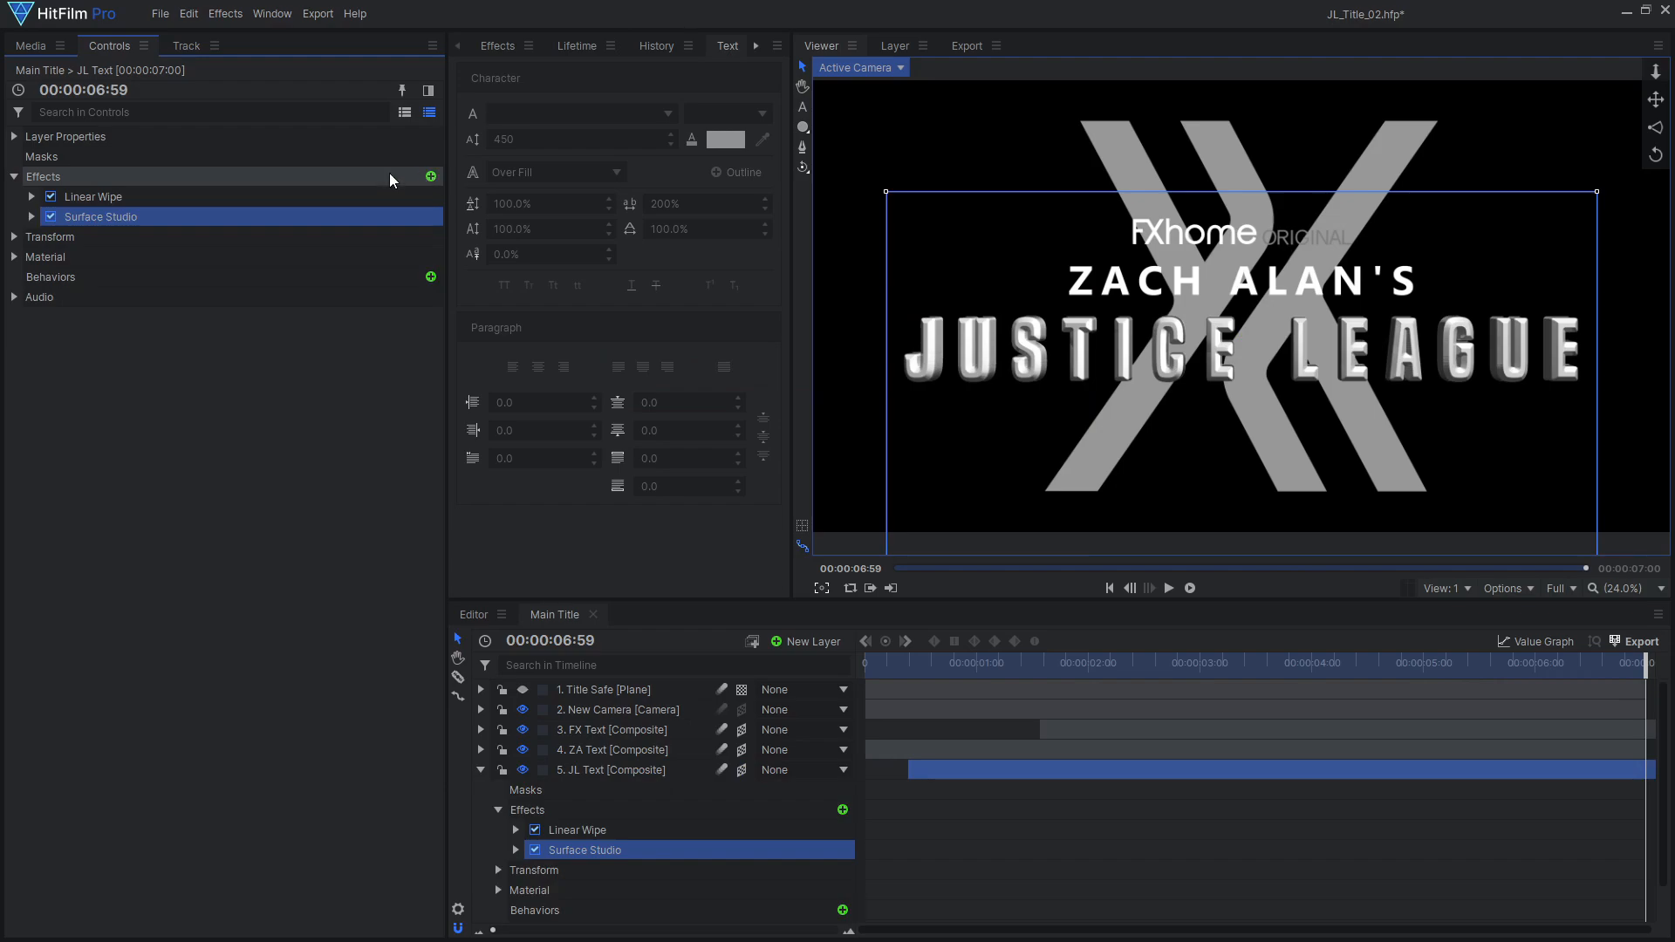
left_click_drag(255, 214, 244, 192)
Step: Set the bevel size of Surface Studio's Surface 1 height map to 1 px on JL Text
scroll(979, 357, "up", 2)
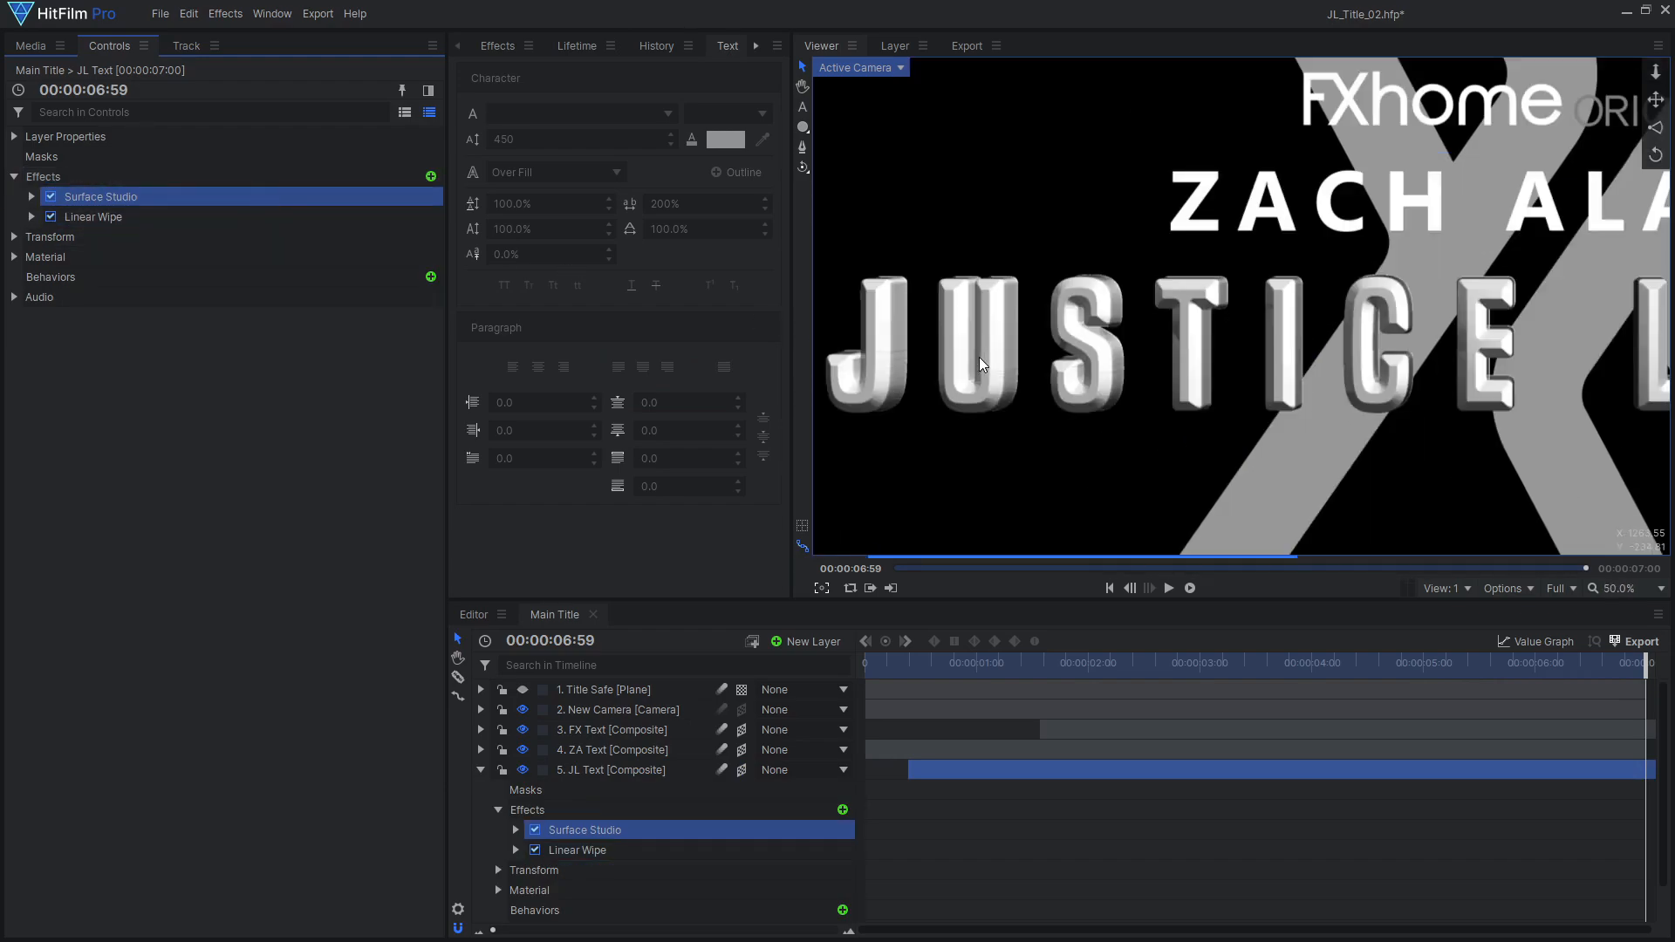
scroll(979, 358, "up", 1)
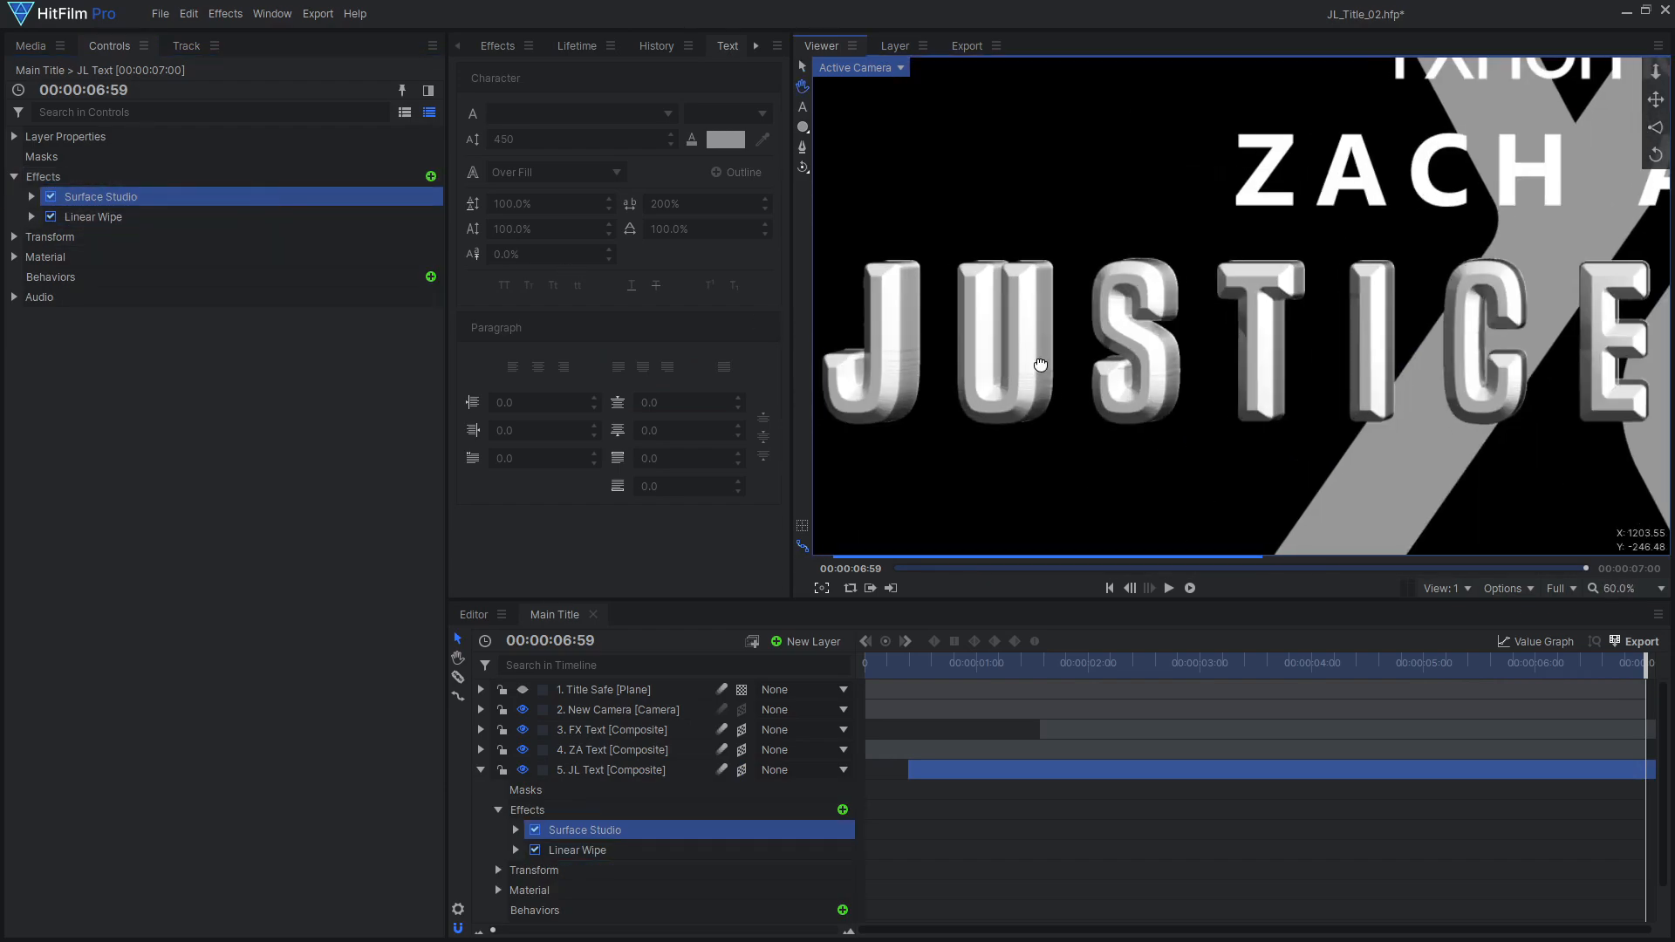
left_click(32, 196)
left_click(49, 296)
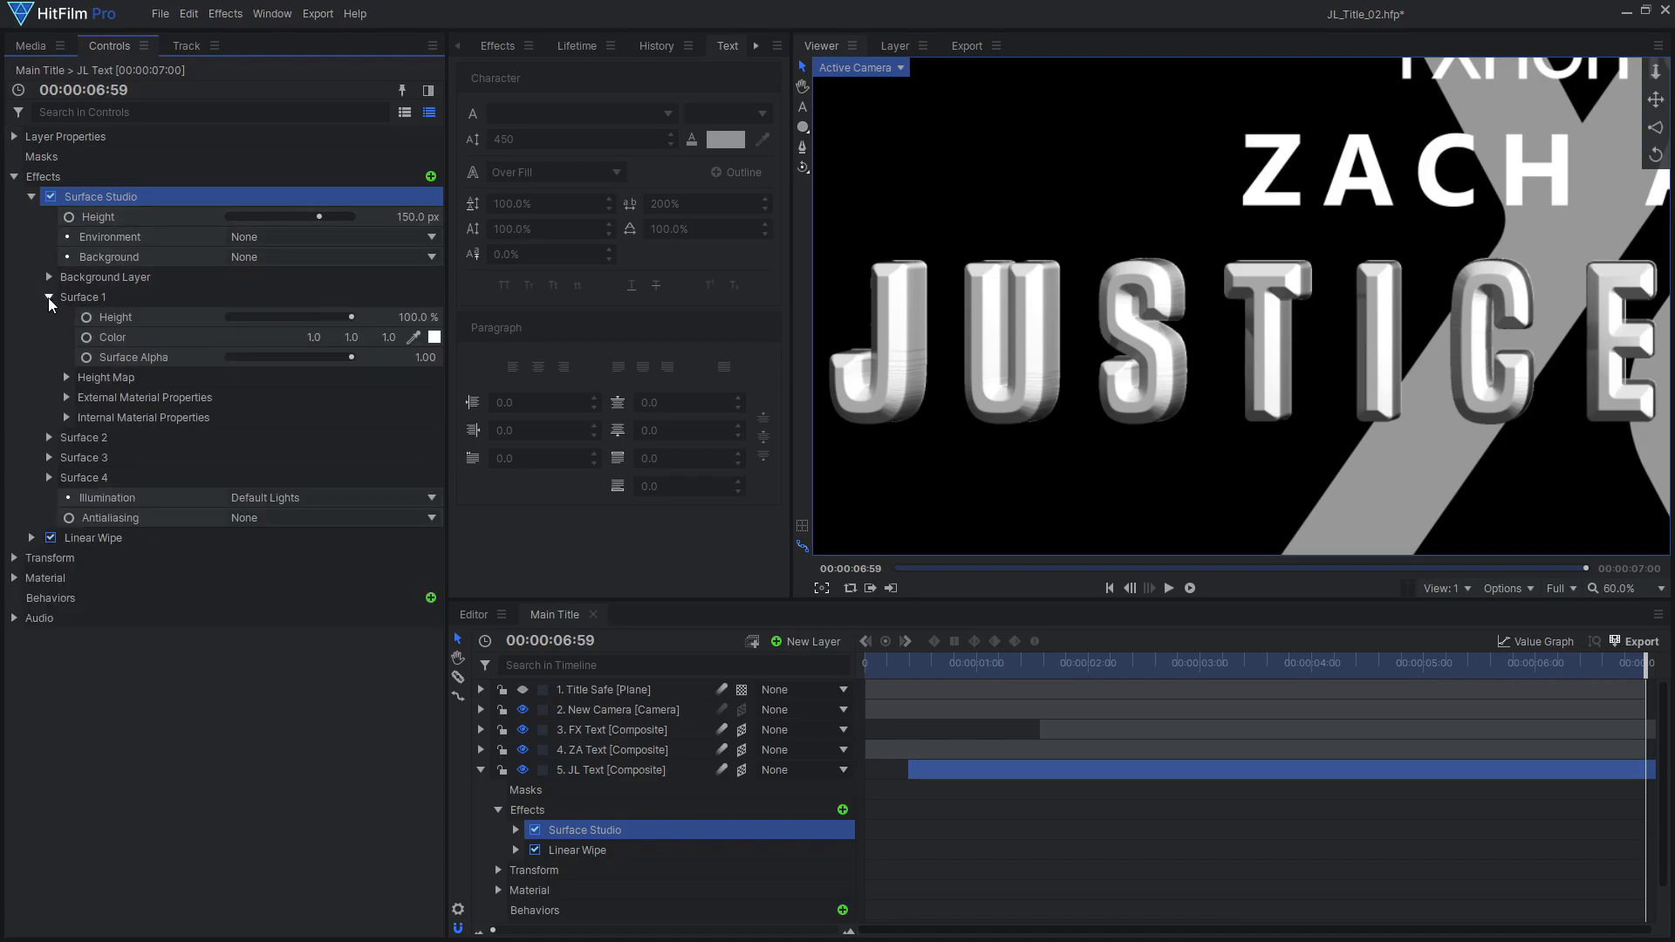
left_click(66, 377)
left_click(83, 457)
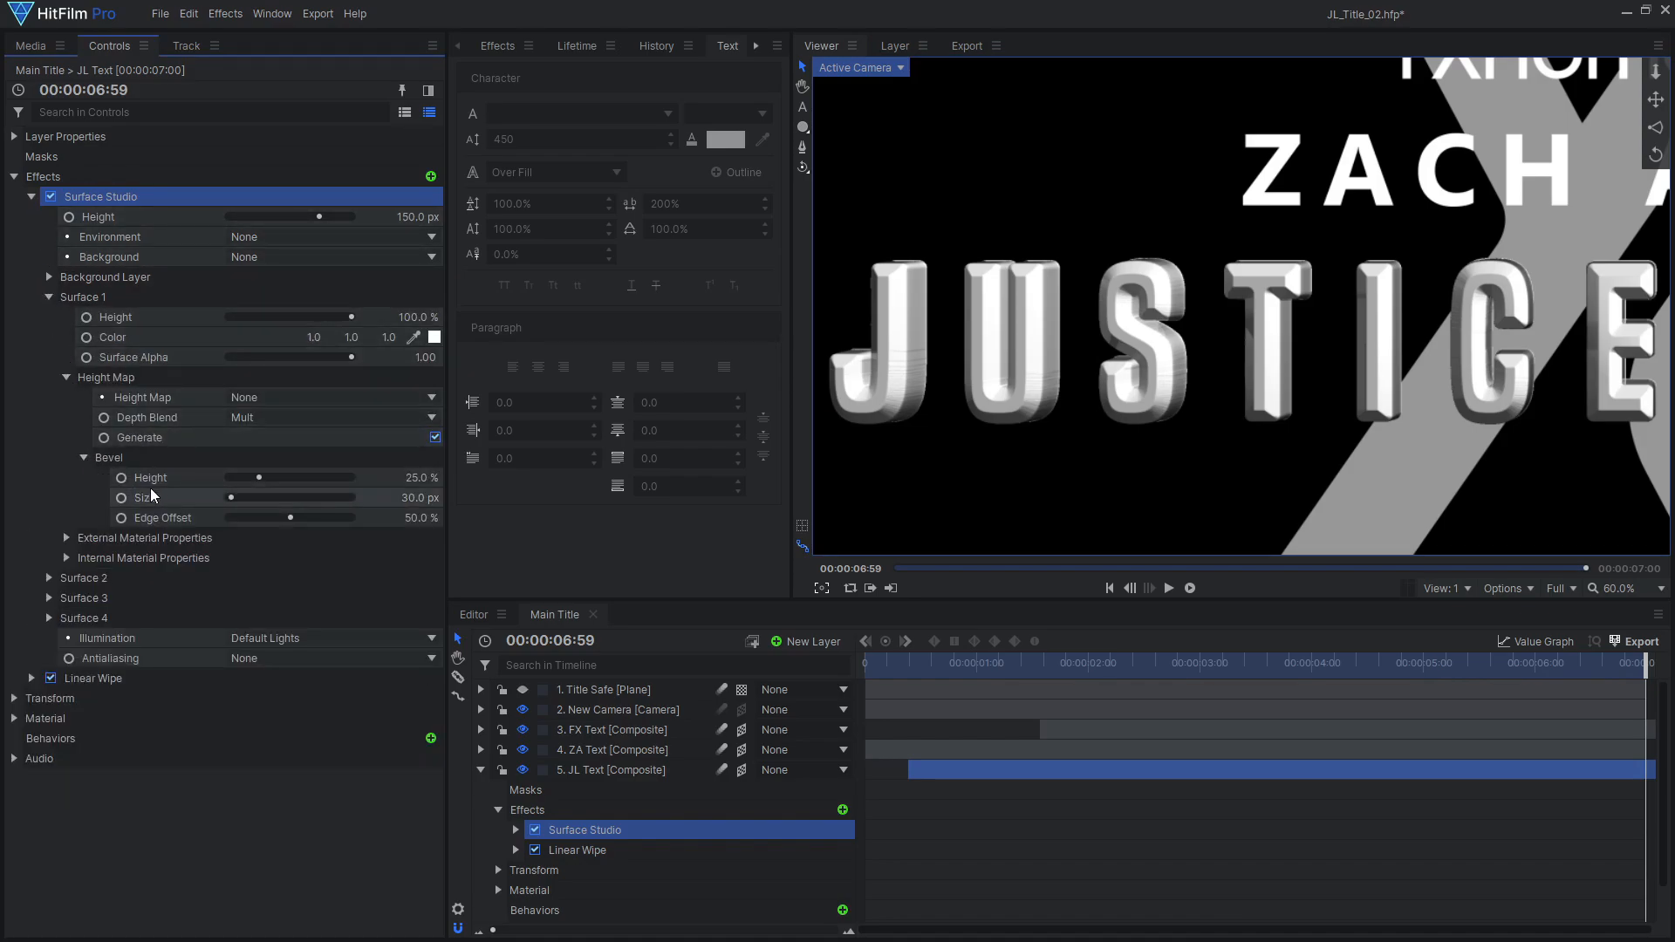
left_click_drag(227, 500, 191, 499)
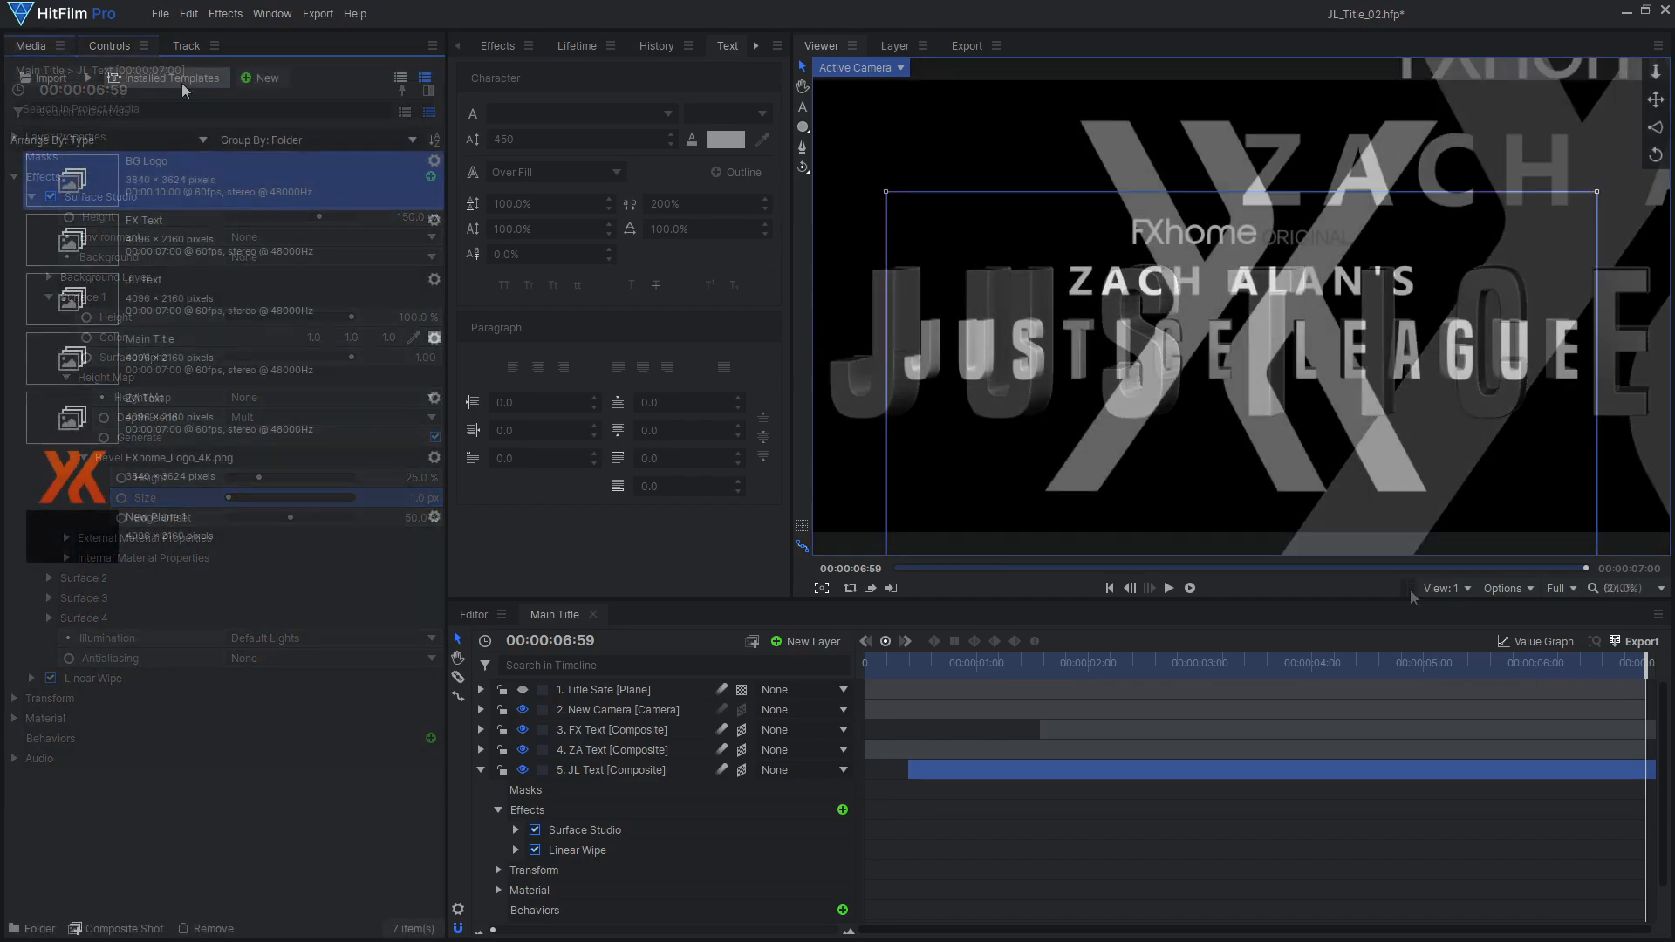
Step: Create a 4096 × 2160, seven-second composite shot named "Height Map" and place New Plane 1 in it
left_click(261, 80)
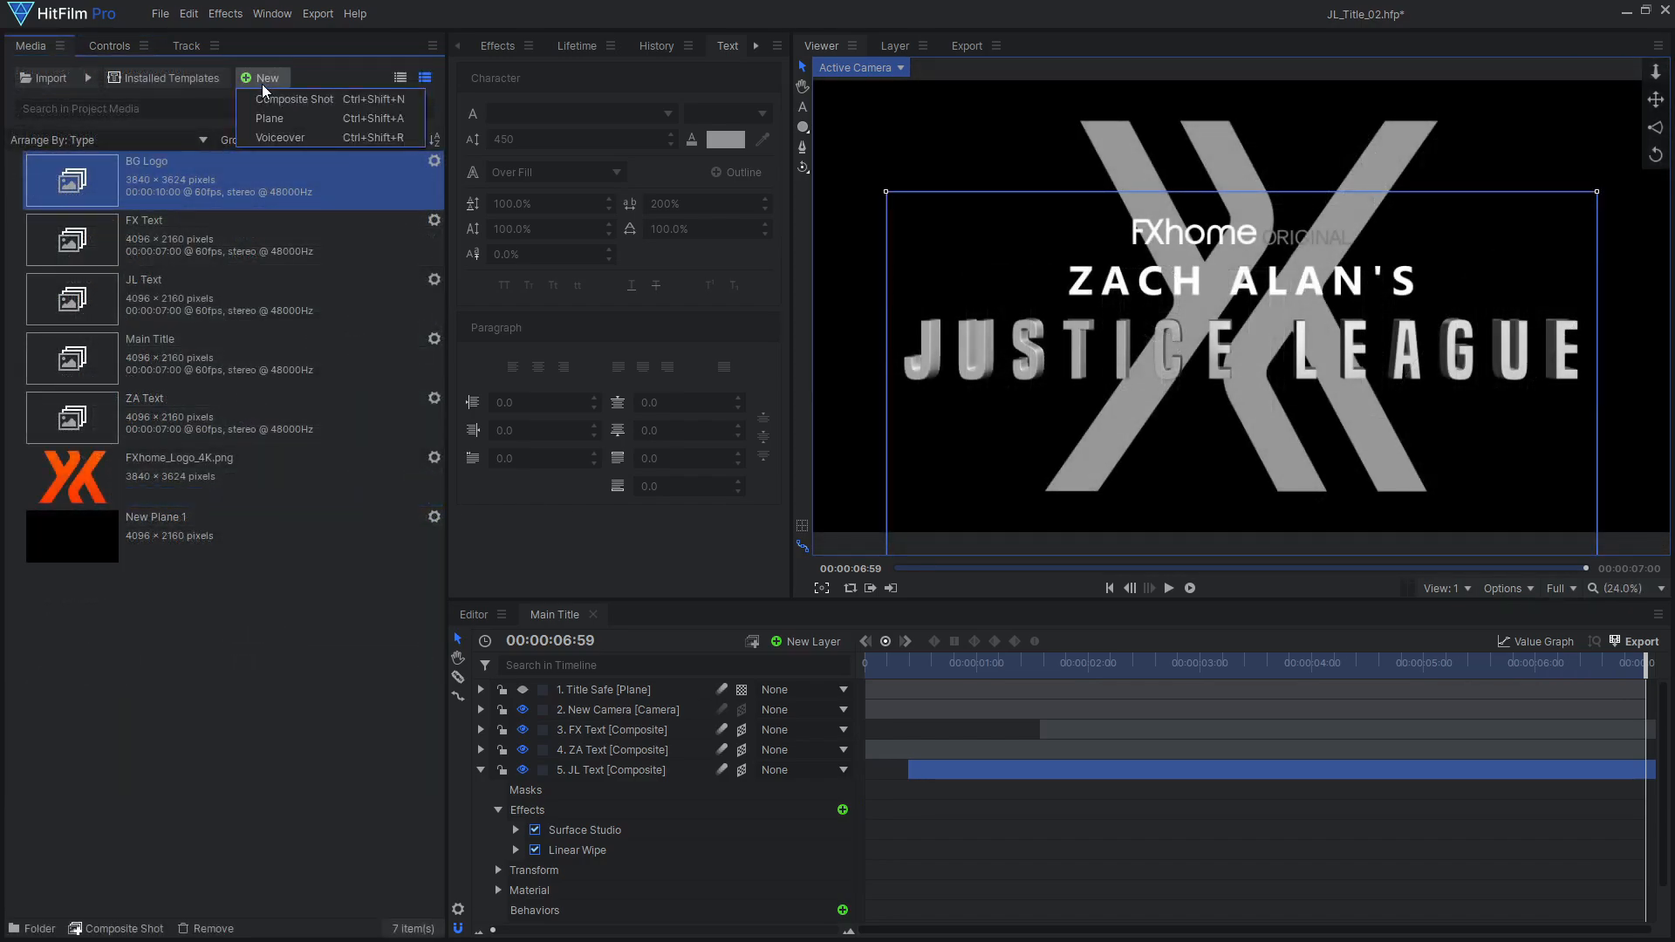
left_click(291, 99)
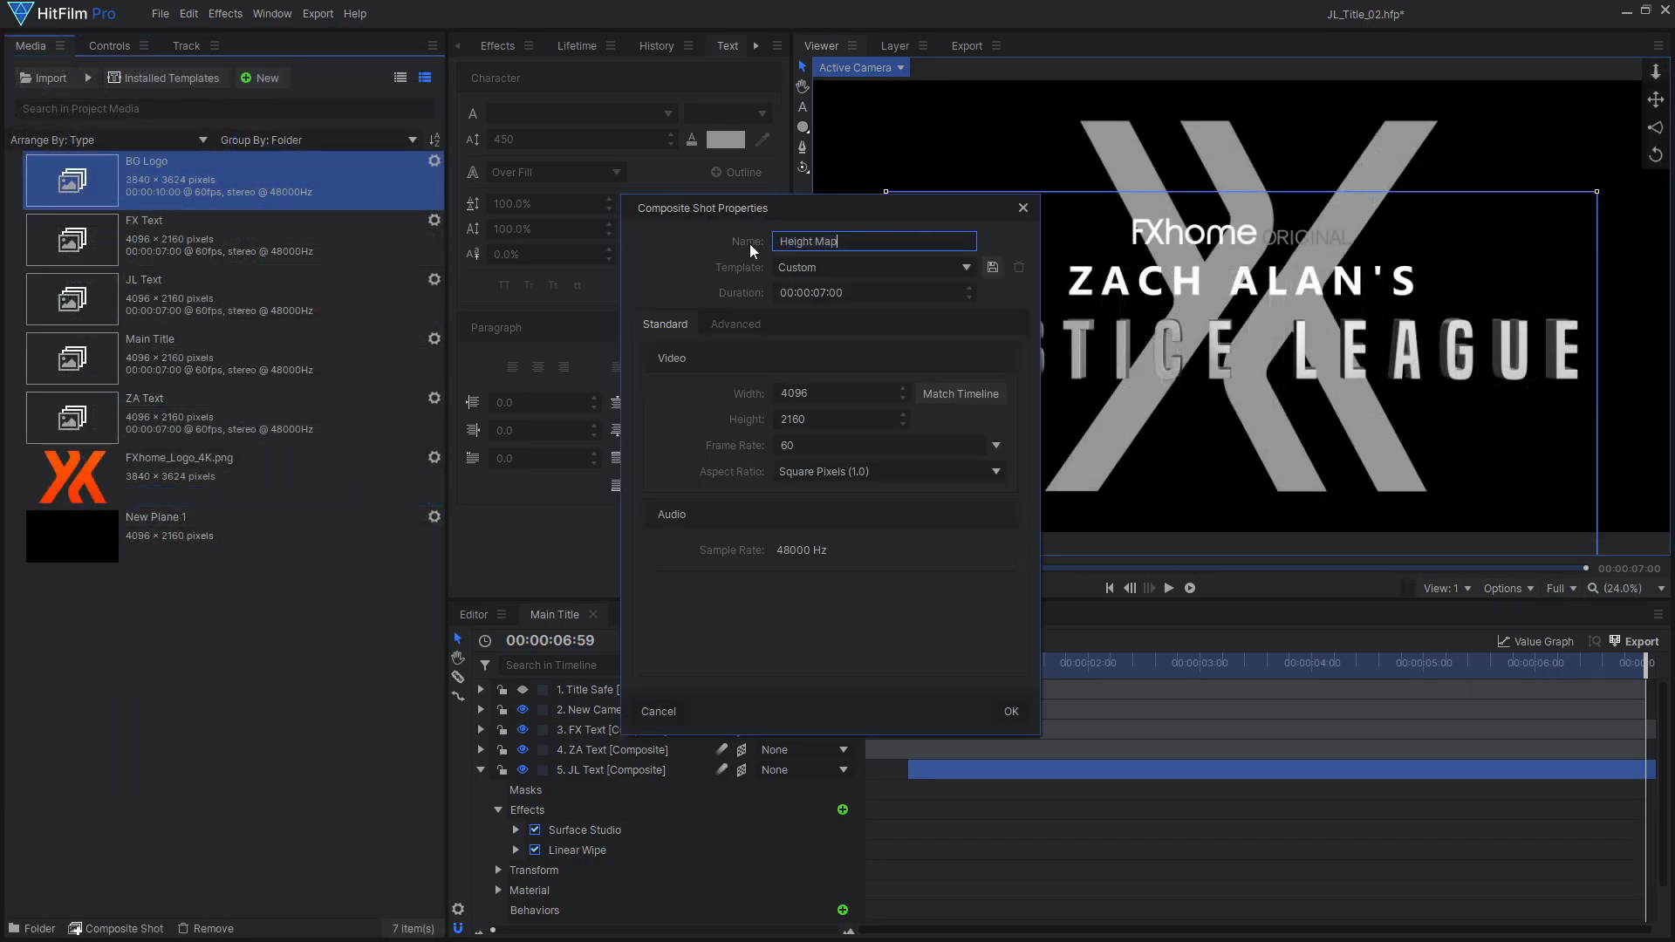
left_click(1014, 714)
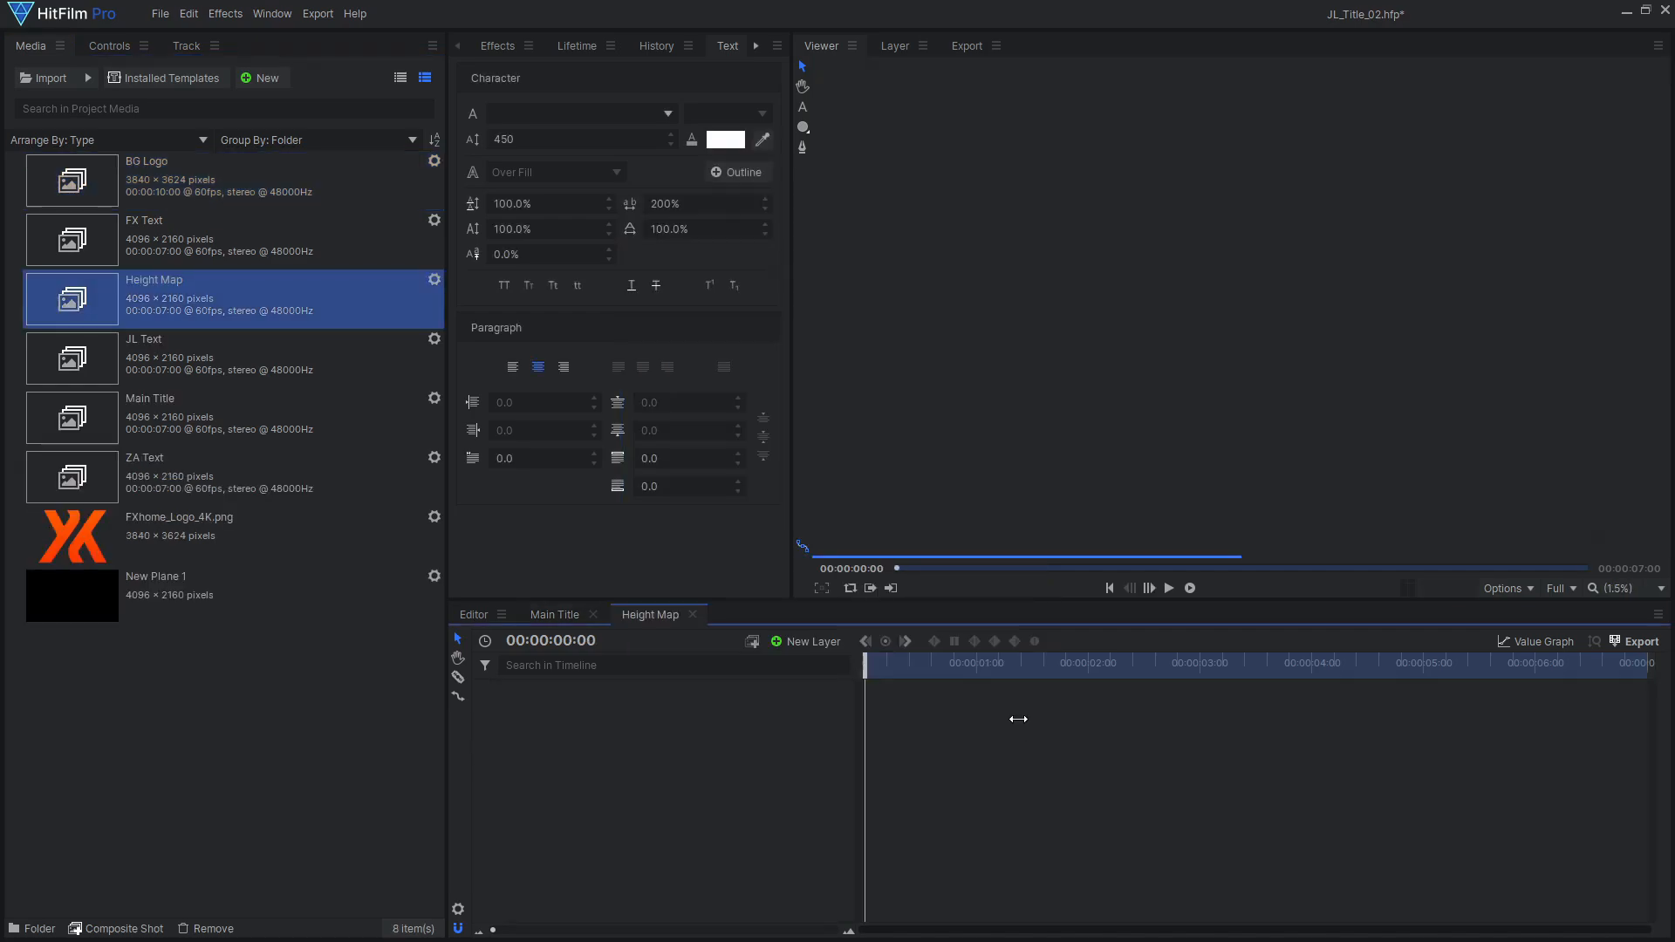
left_click_drag(254, 579, 626, 720)
Step: Add a Fractal Noise effect to the plane in the Height Map composite
left_click(104, 46)
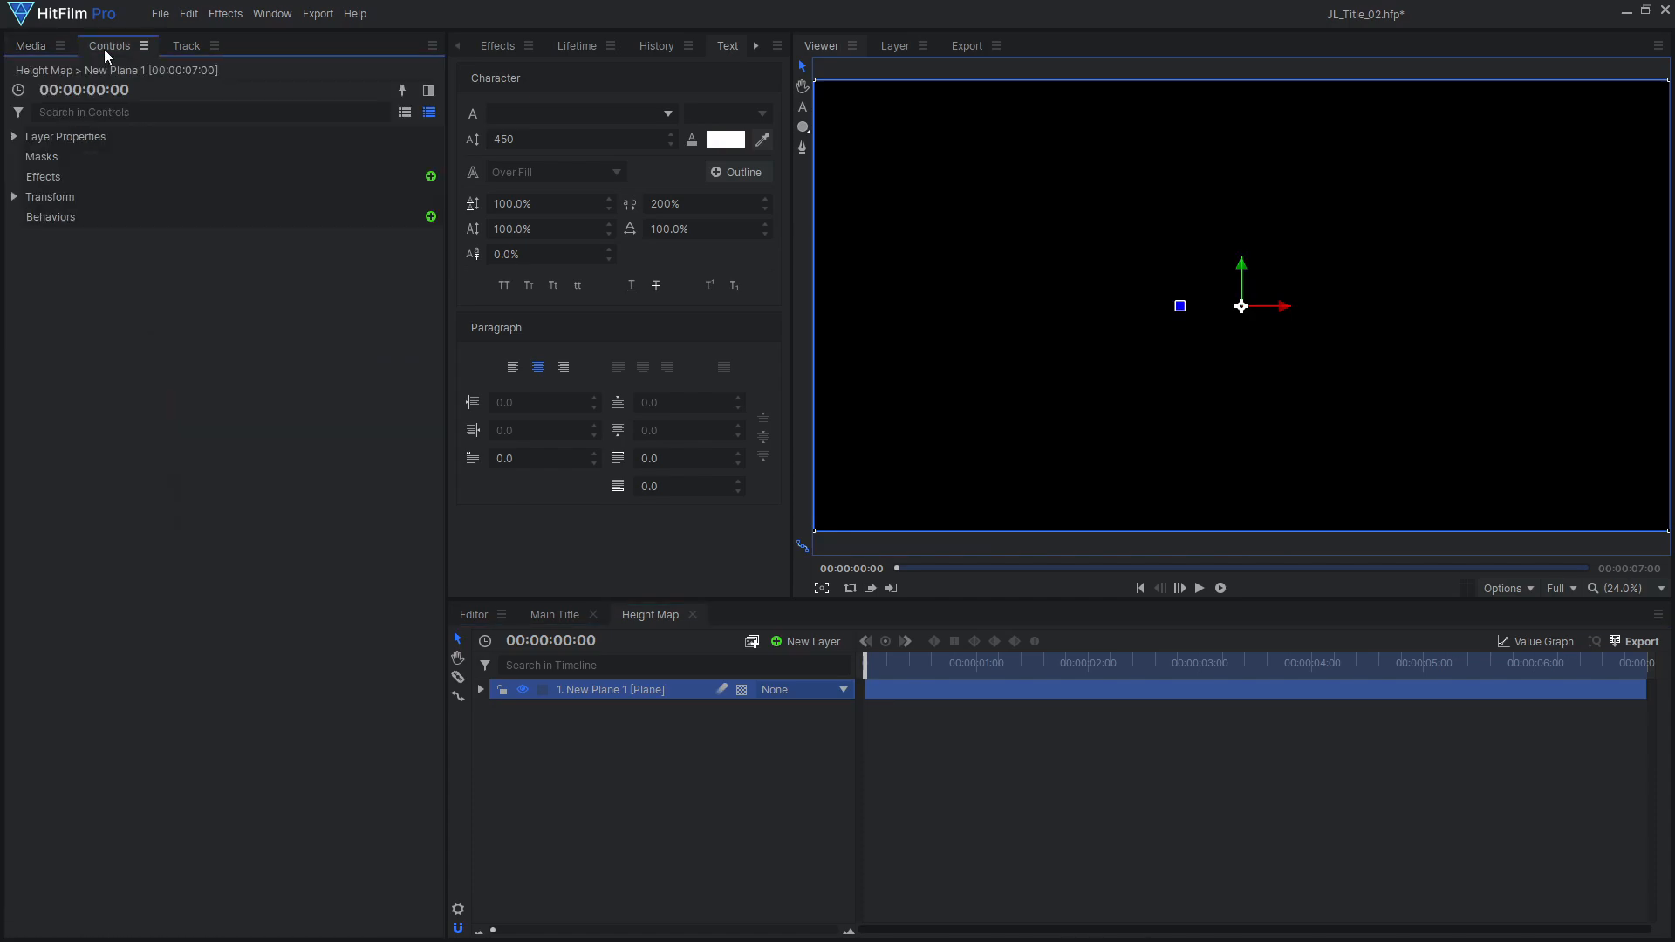
left_click(431, 177)
type("f")
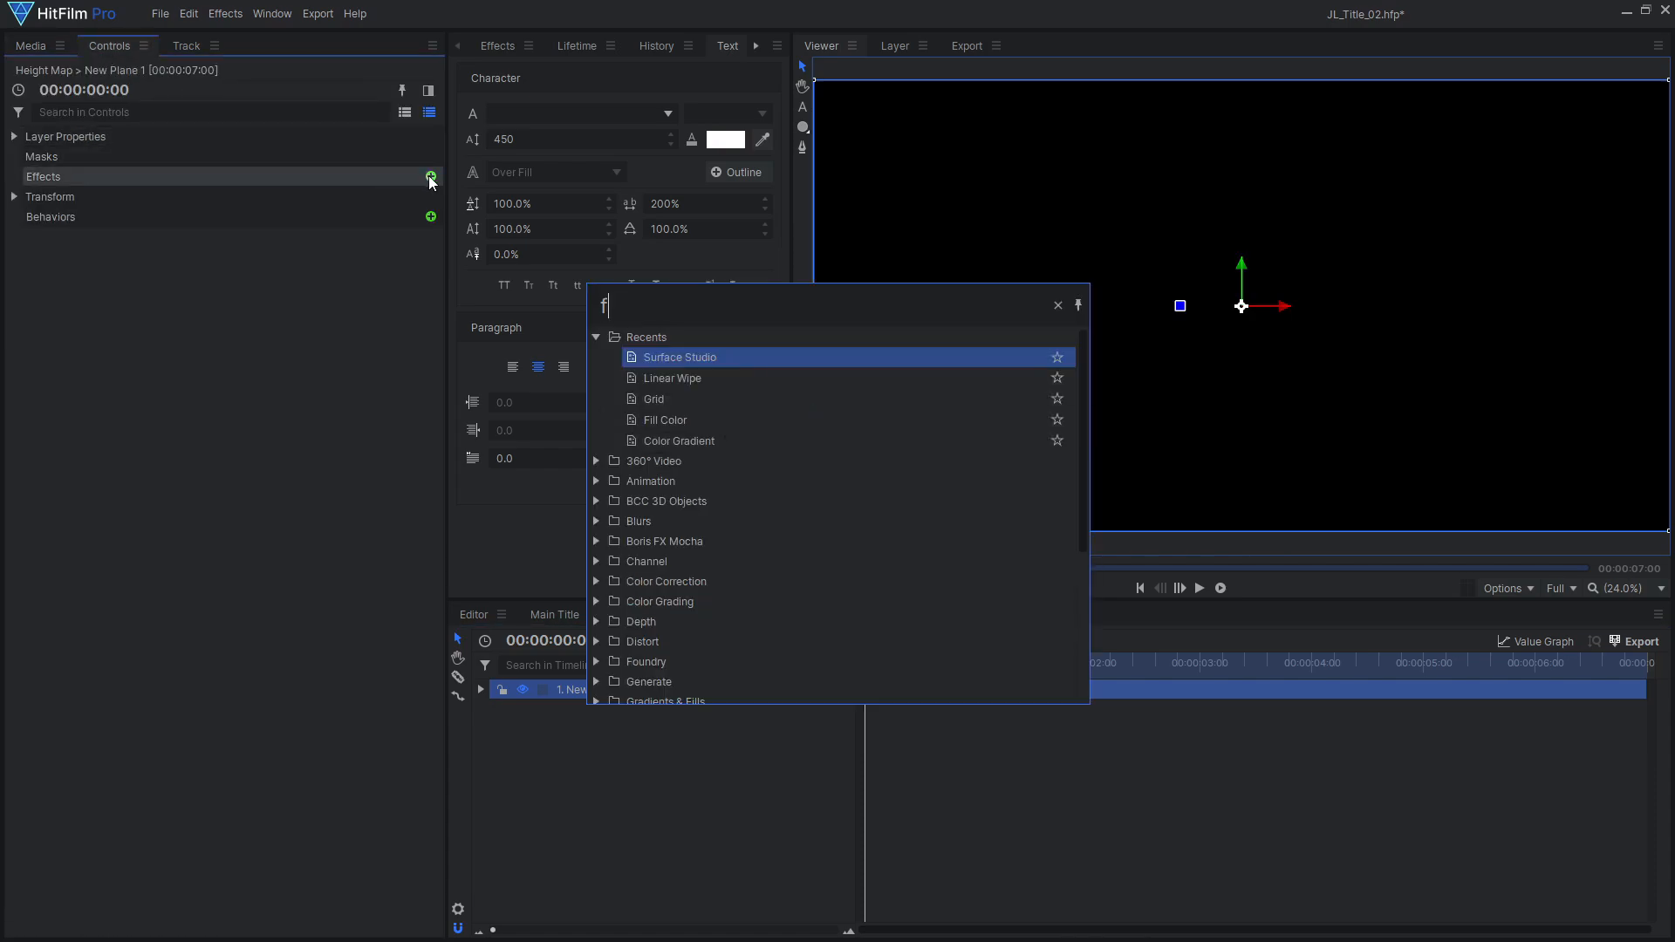
type("rac")
key("Down")
key("Down")
key("Down")
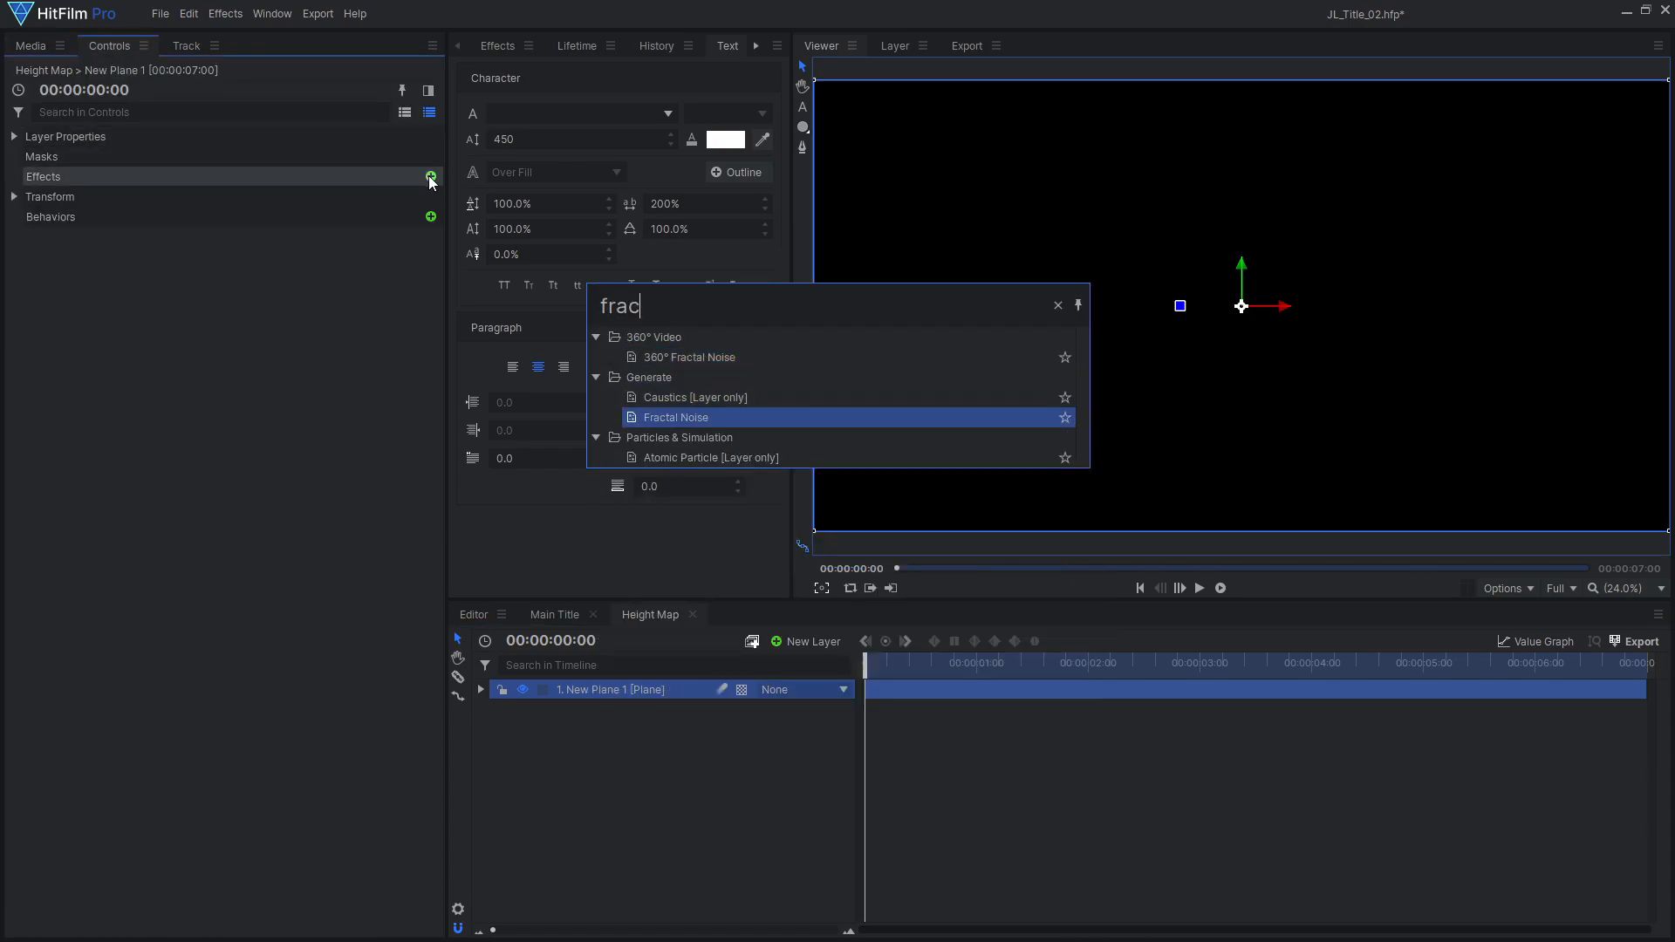
key("Return")
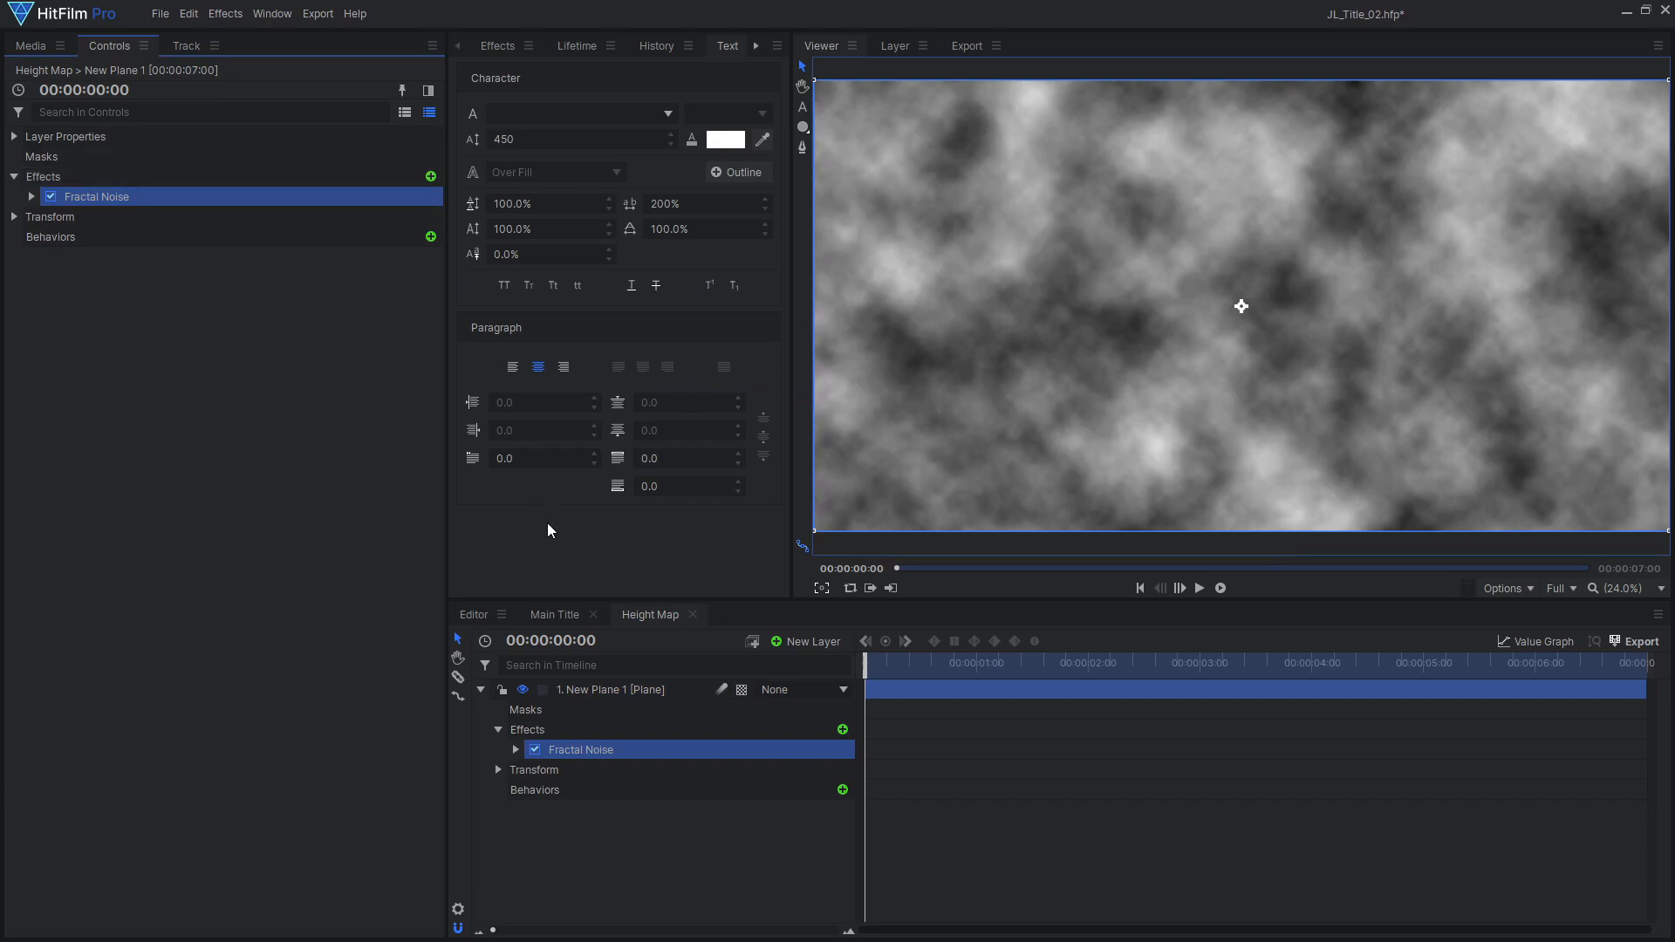
Step: Place the Height Map composite as the bottom layer of the Main Title composite and hide it
left_click(558, 614)
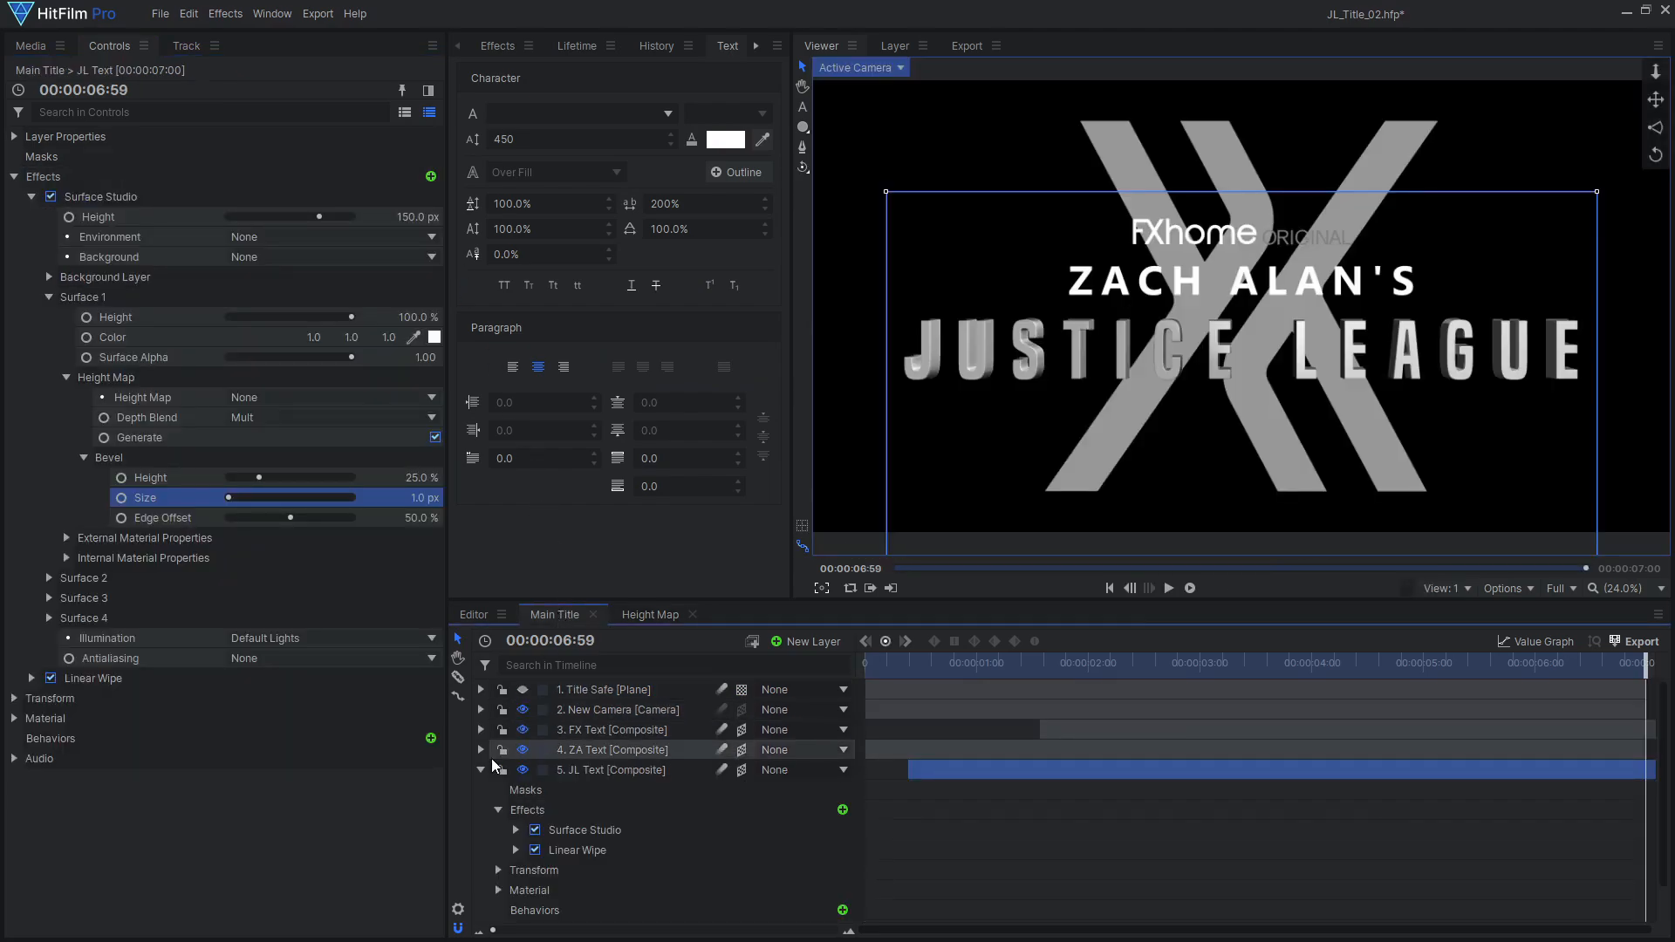
left_click(21, 51)
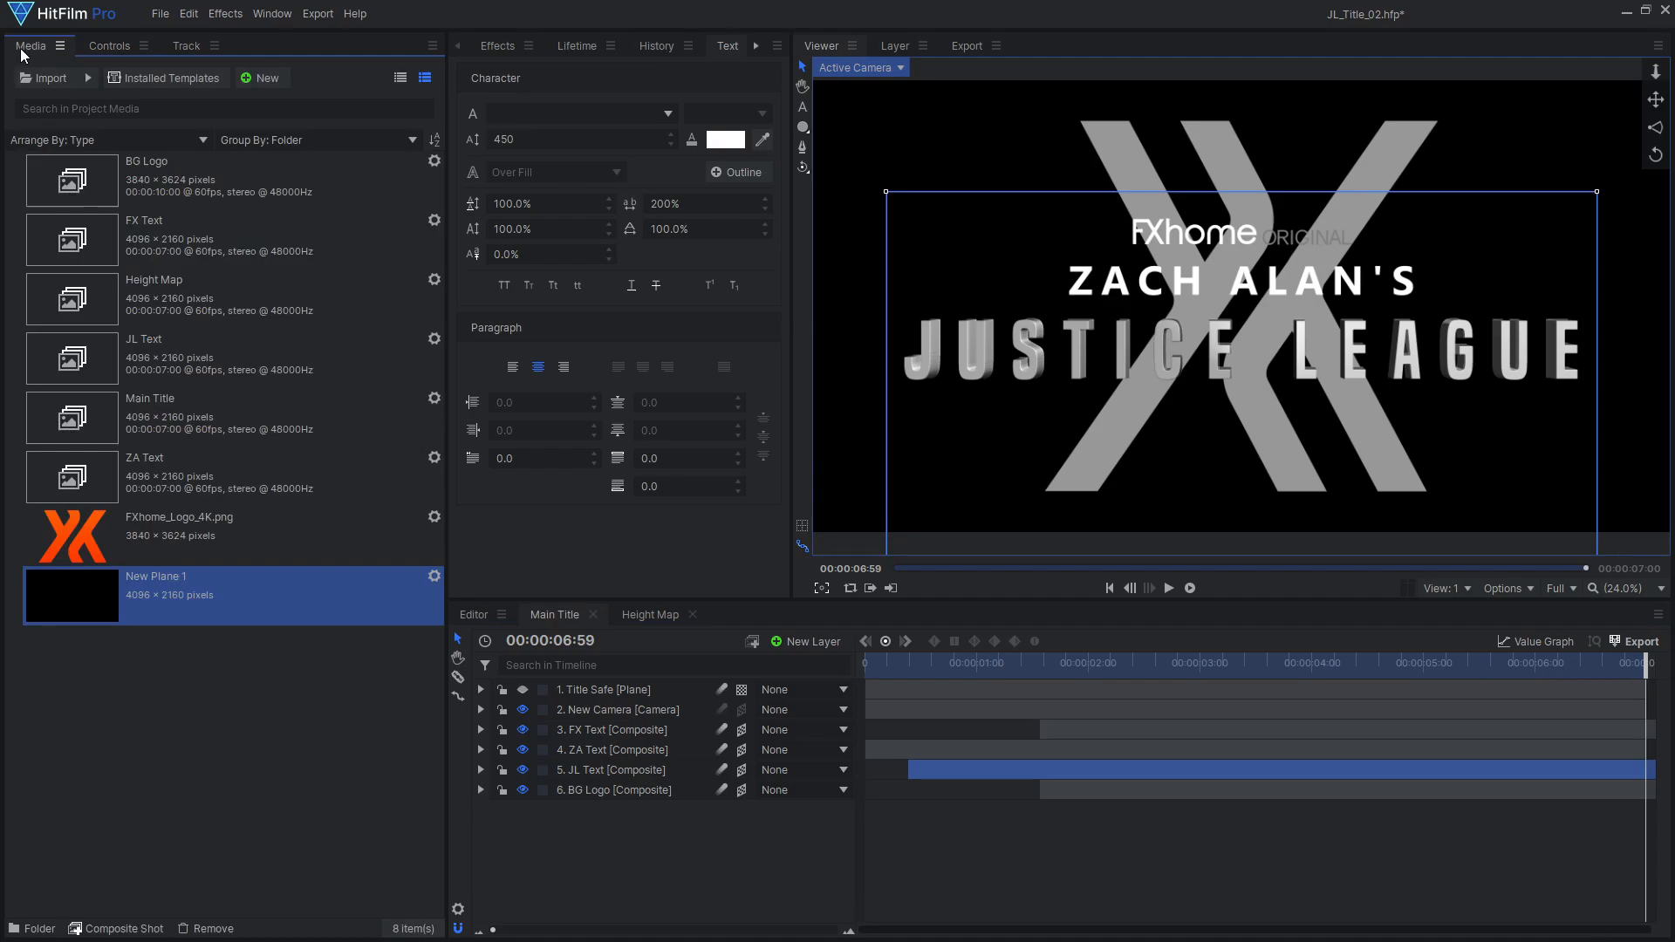
left_click_drag(220, 279, 459, 636)
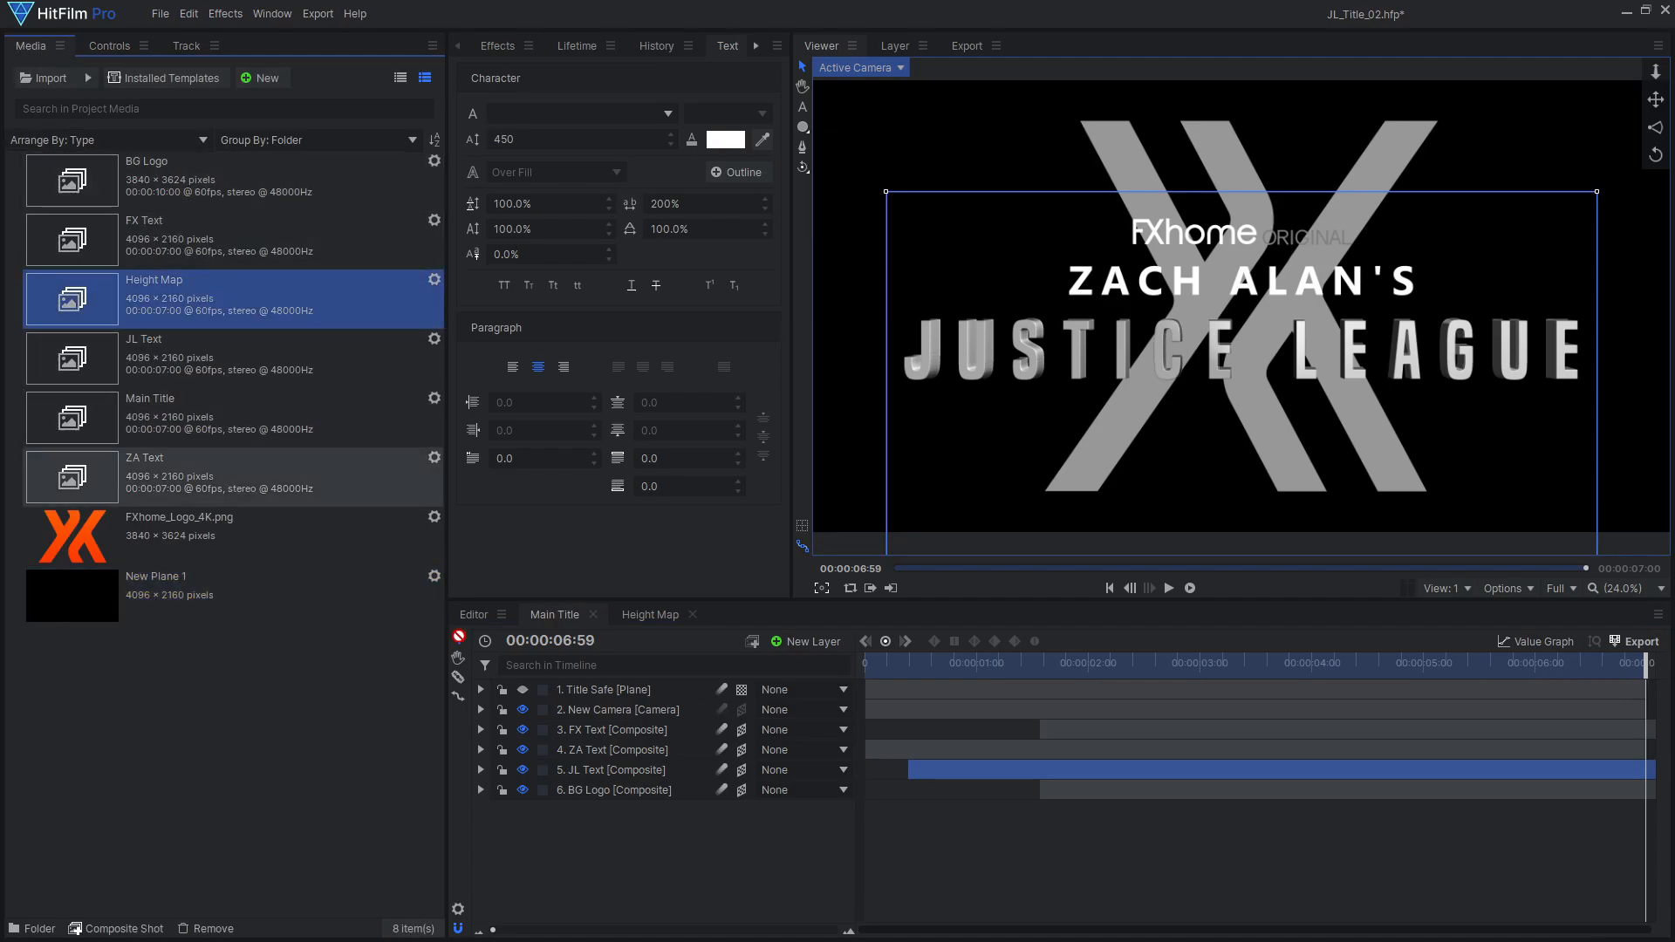
left_click_drag(588, 811, 588, 811)
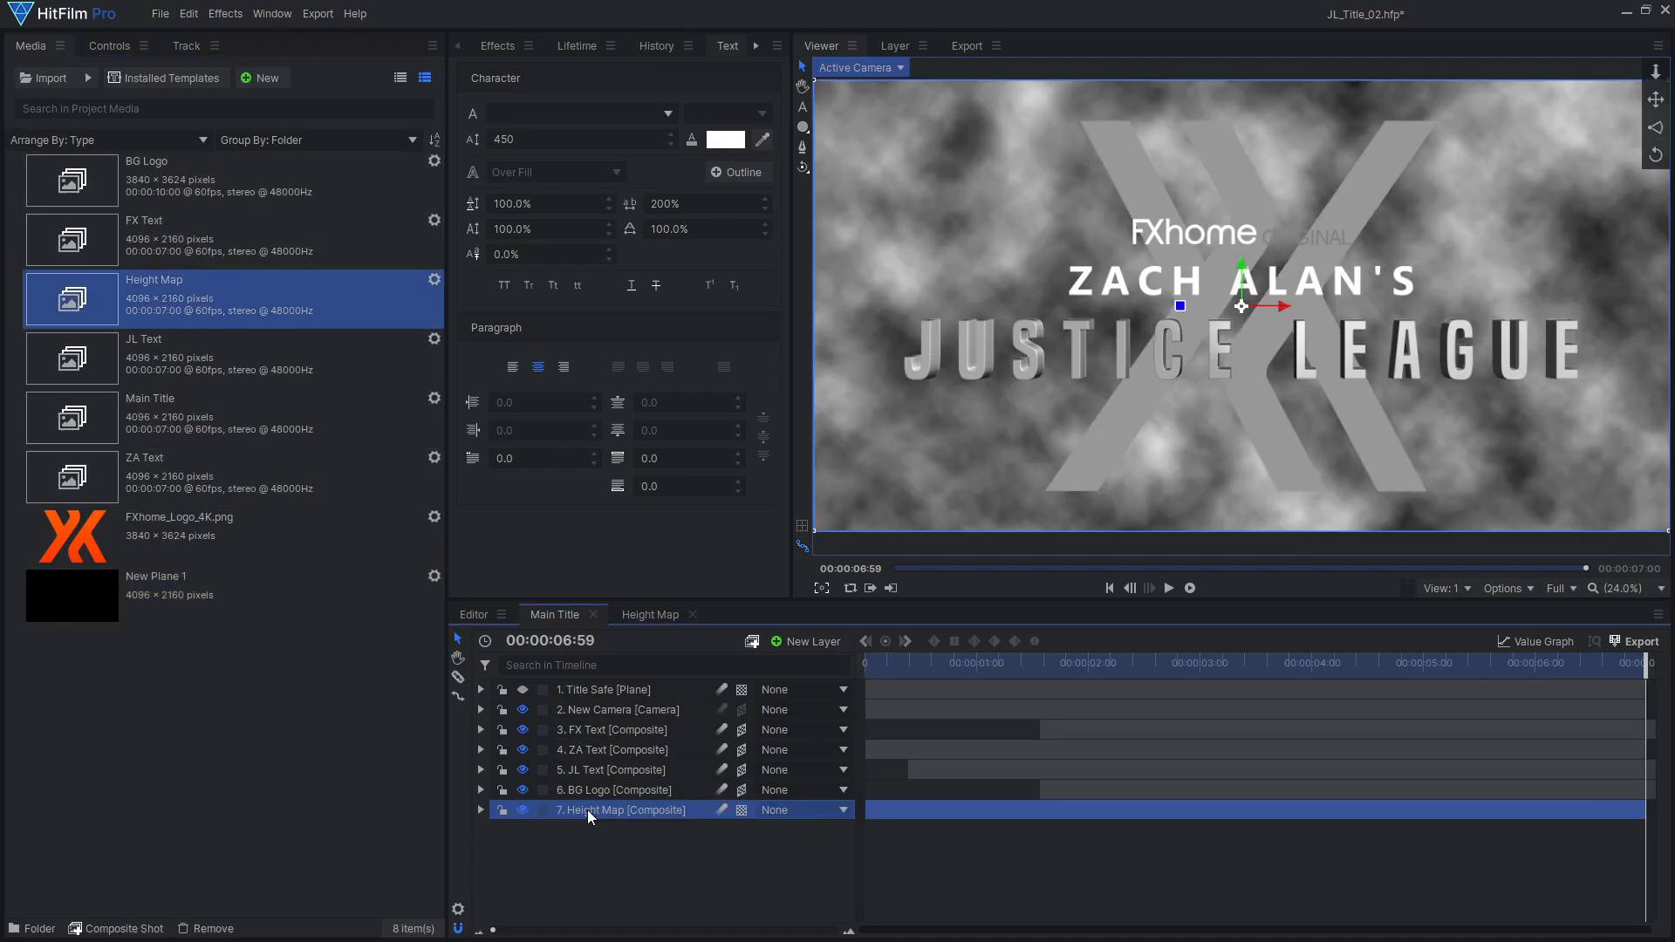
left_click(522, 809)
Step: Use the 7. Height Map layer as the height map for Surface 1 of JL Text's Surface Studio effect
left_click(671, 772)
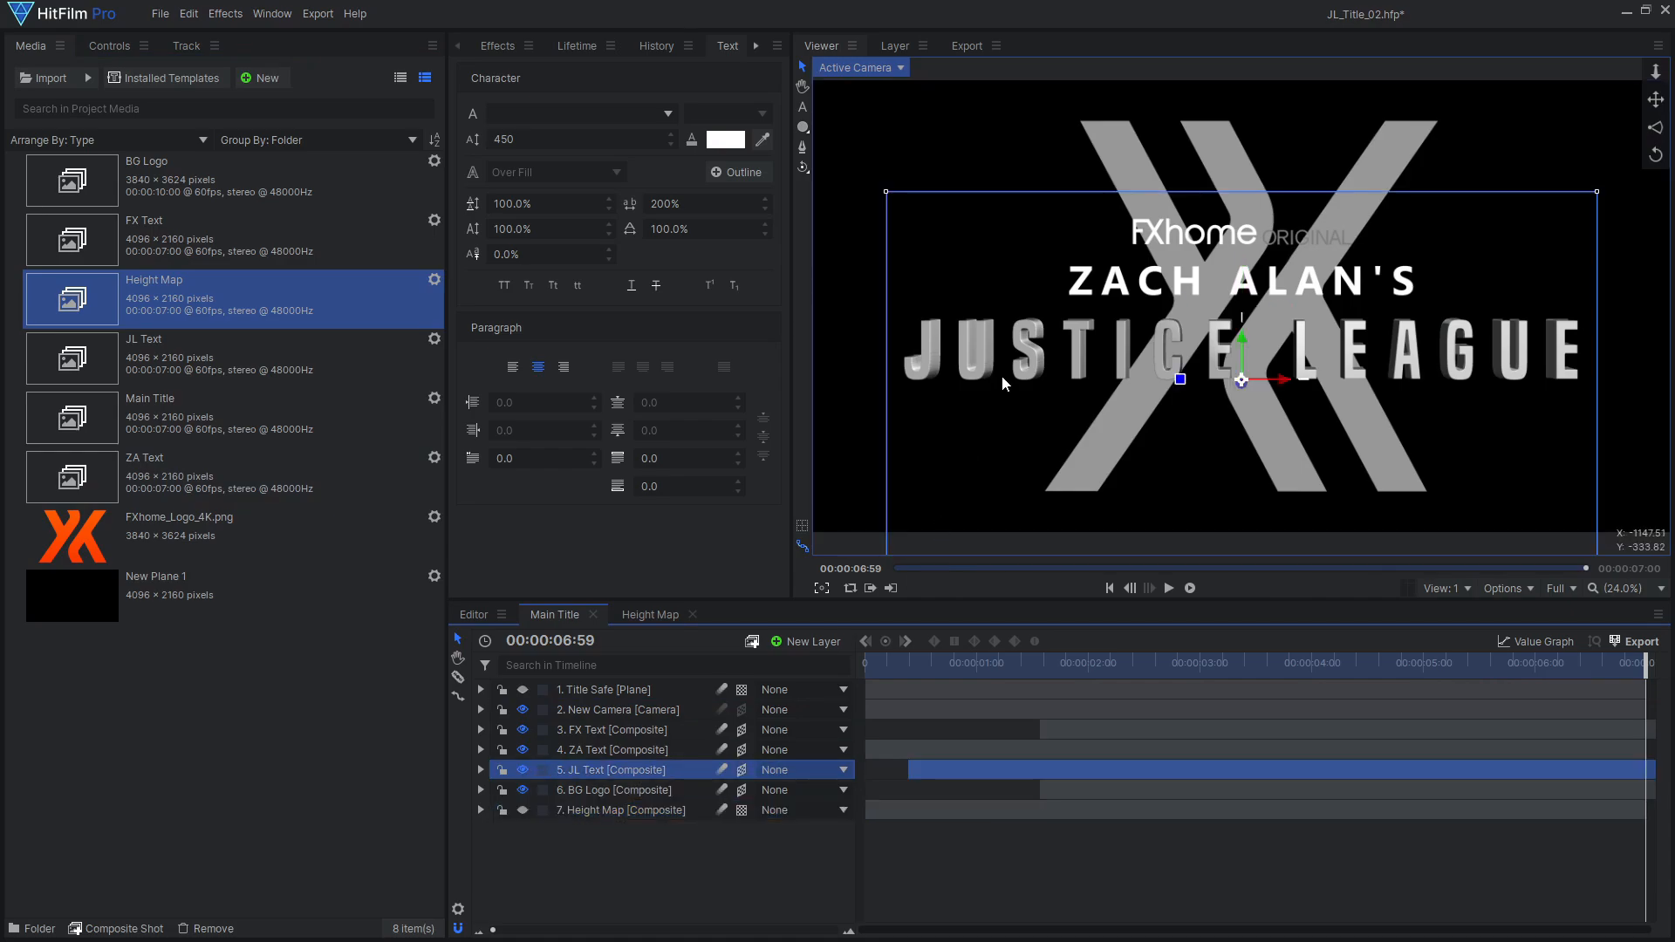
scroll(1001, 375, "up", 3)
left_click(123, 48)
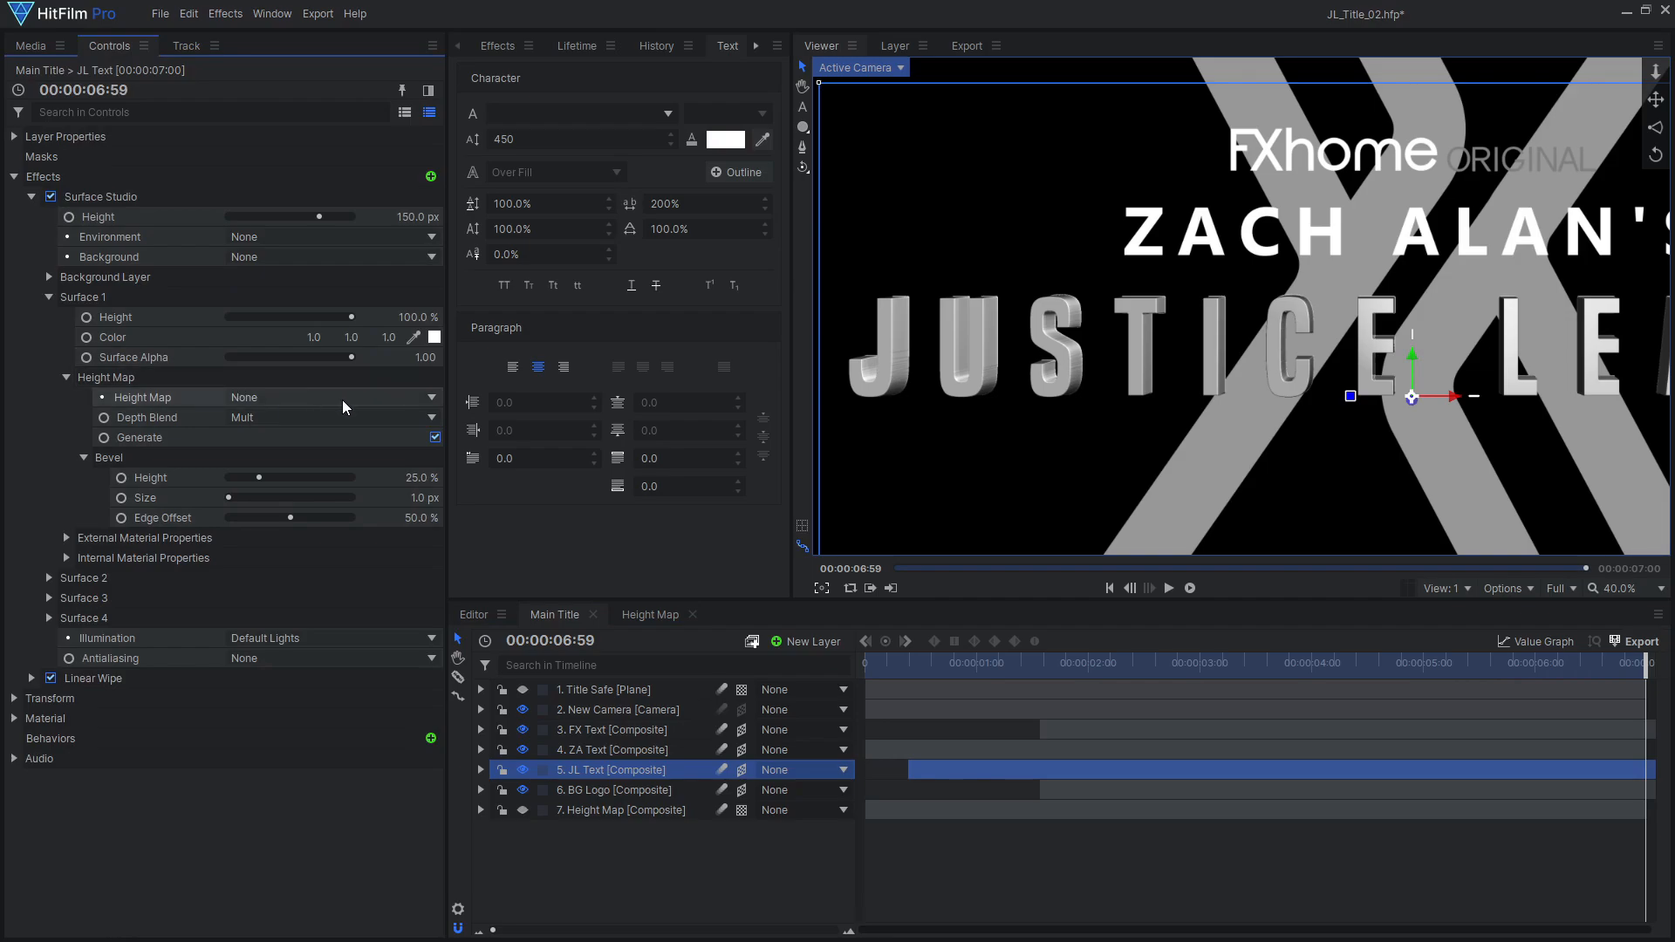
left_click(368, 397)
left_click(345, 564)
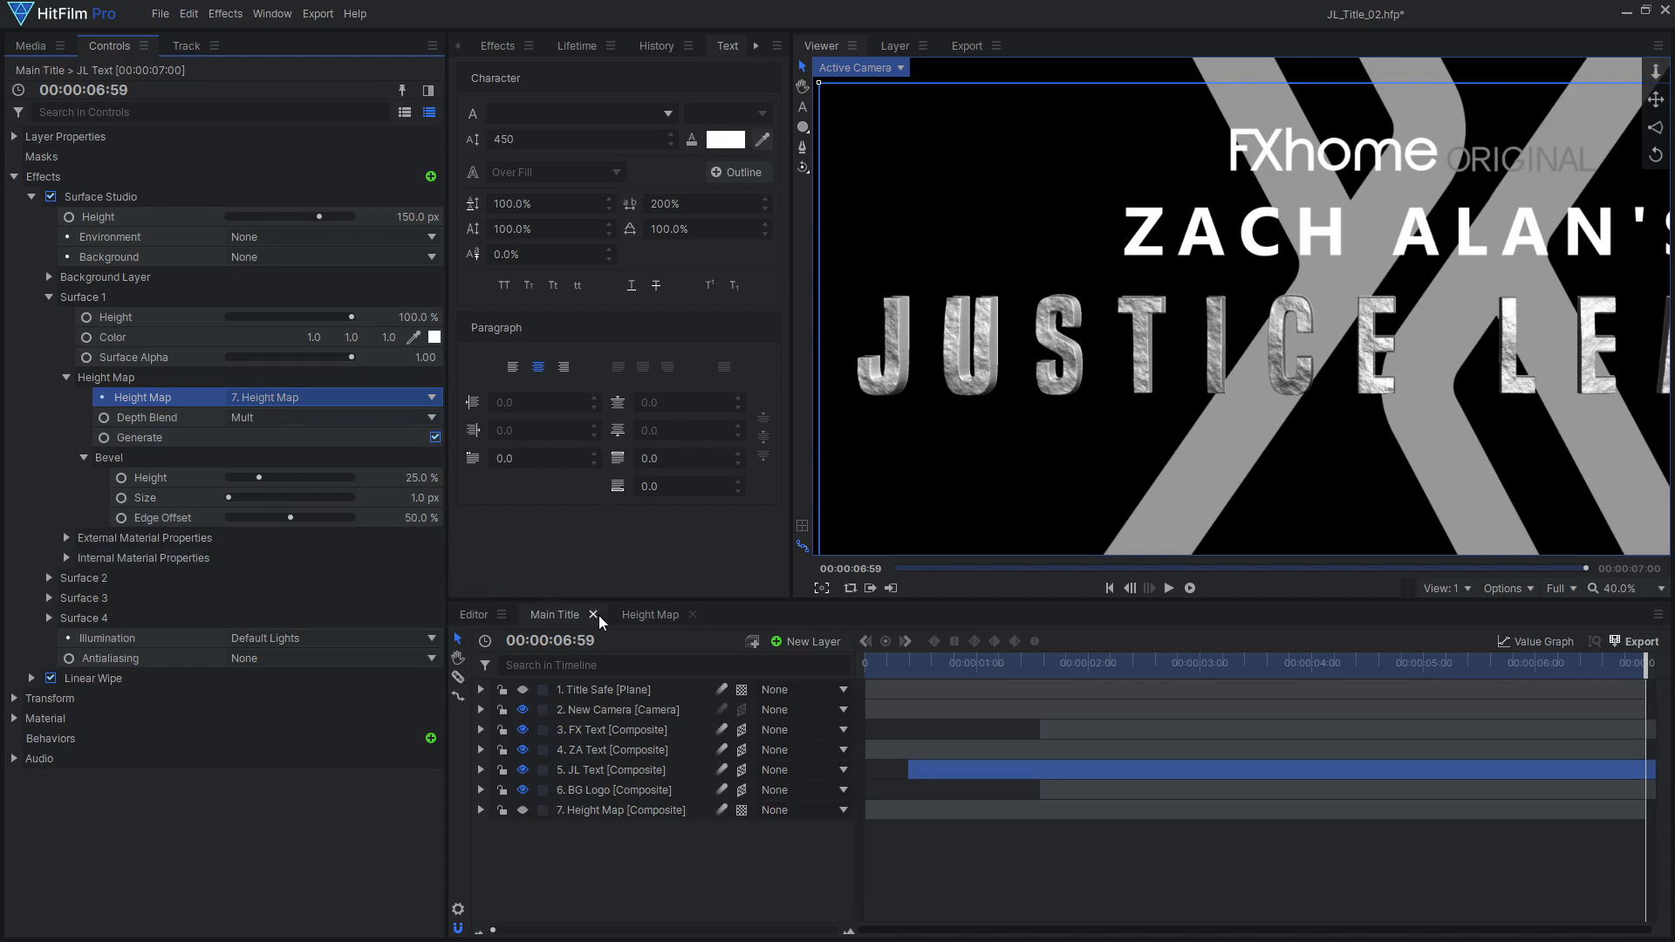
Step: Set the Height Map plane's Fractal Noise type to Swirl and scale to 150 px, and check the title text in Main Title
left_click(637, 615)
left_click(31, 196)
left_click(49, 297)
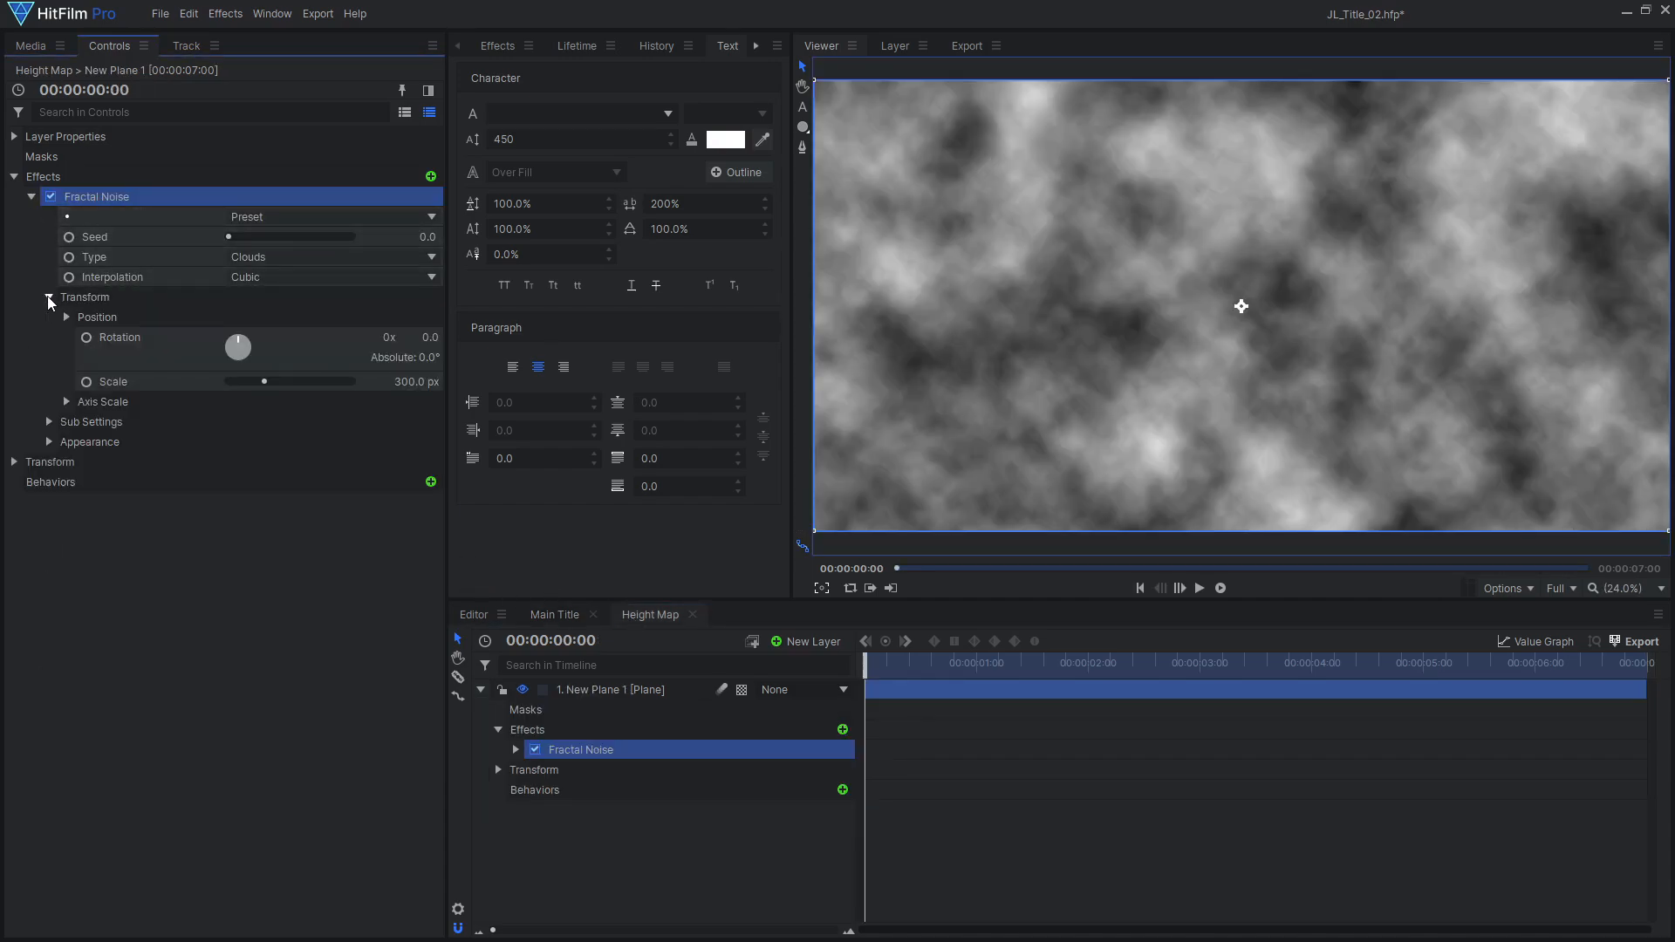
left_click(262, 257)
left_click(312, 398)
left_click(418, 381)
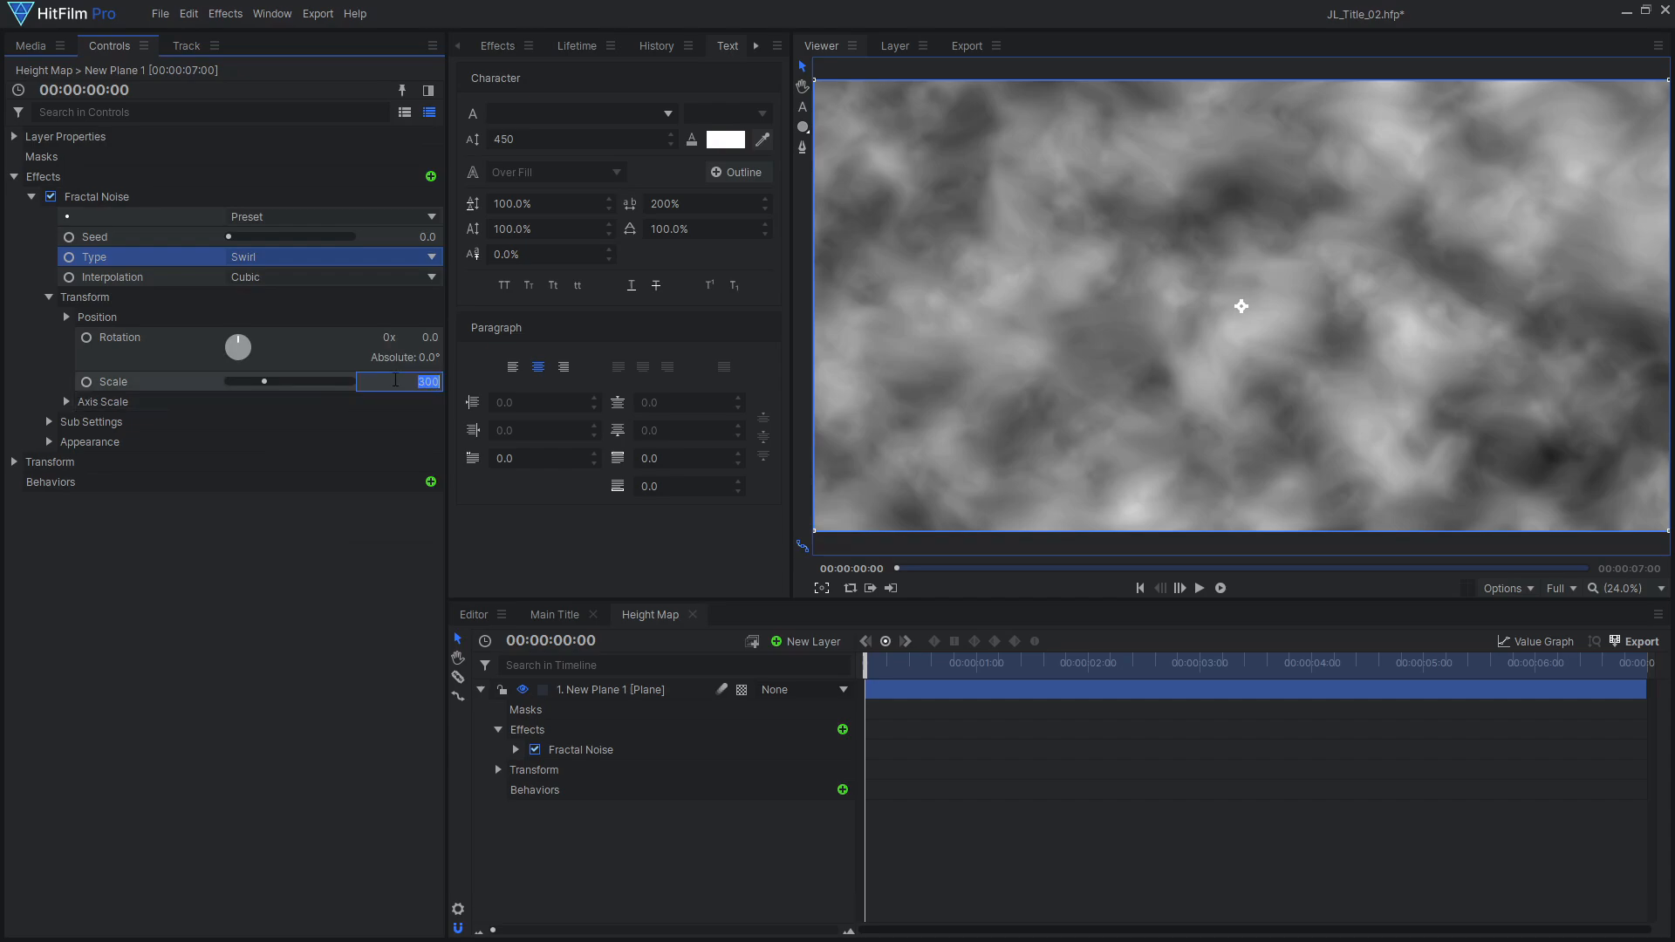
type("150")
key("Return")
left_click(556, 610)
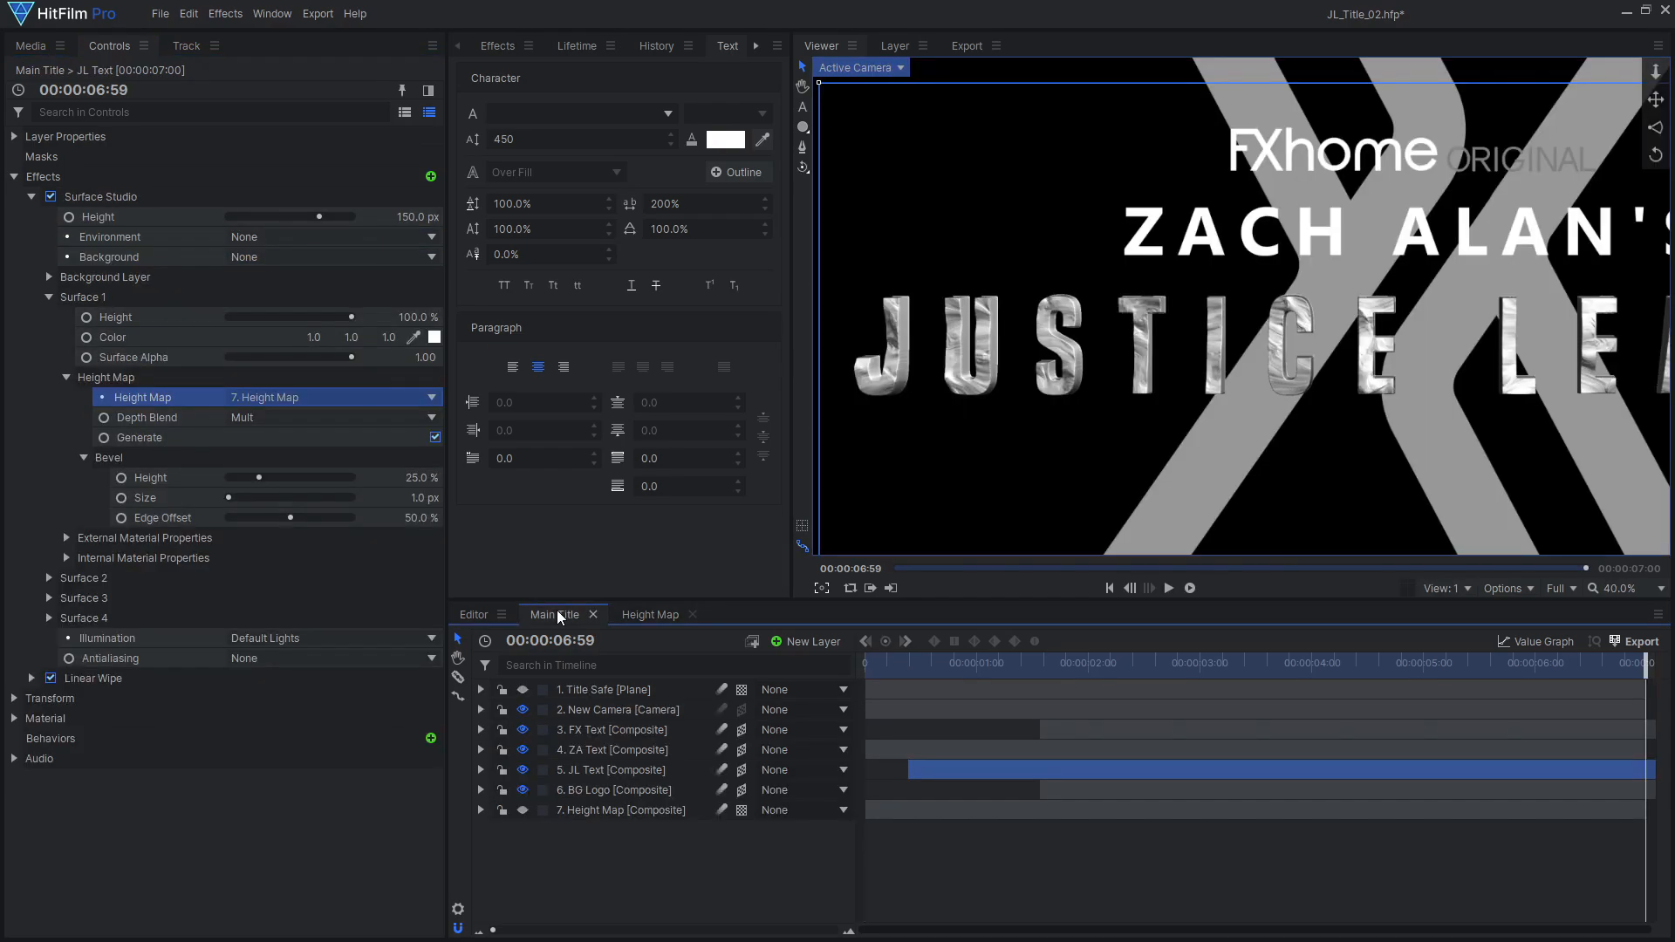
Step: Duplicate the Fractal Noise effect on the Height Map plane and reset the copy to its default settings
left_click(637, 614)
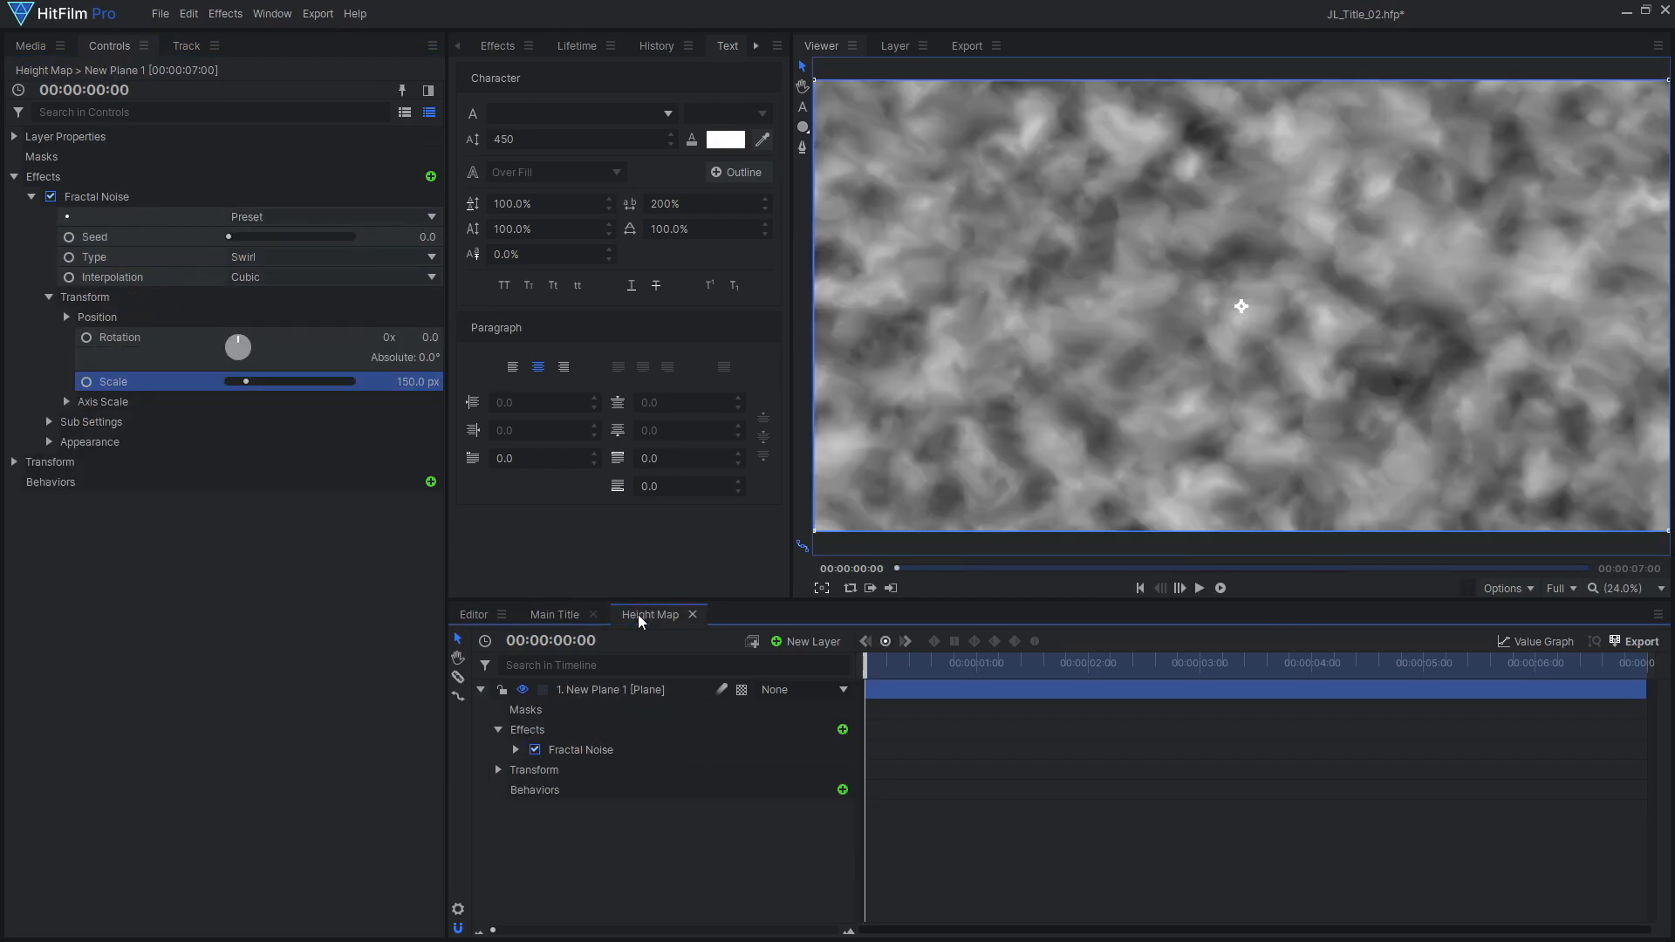
left_click(31, 196)
left_click(106, 197)
key("ctrl+d")
right_click(146, 217)
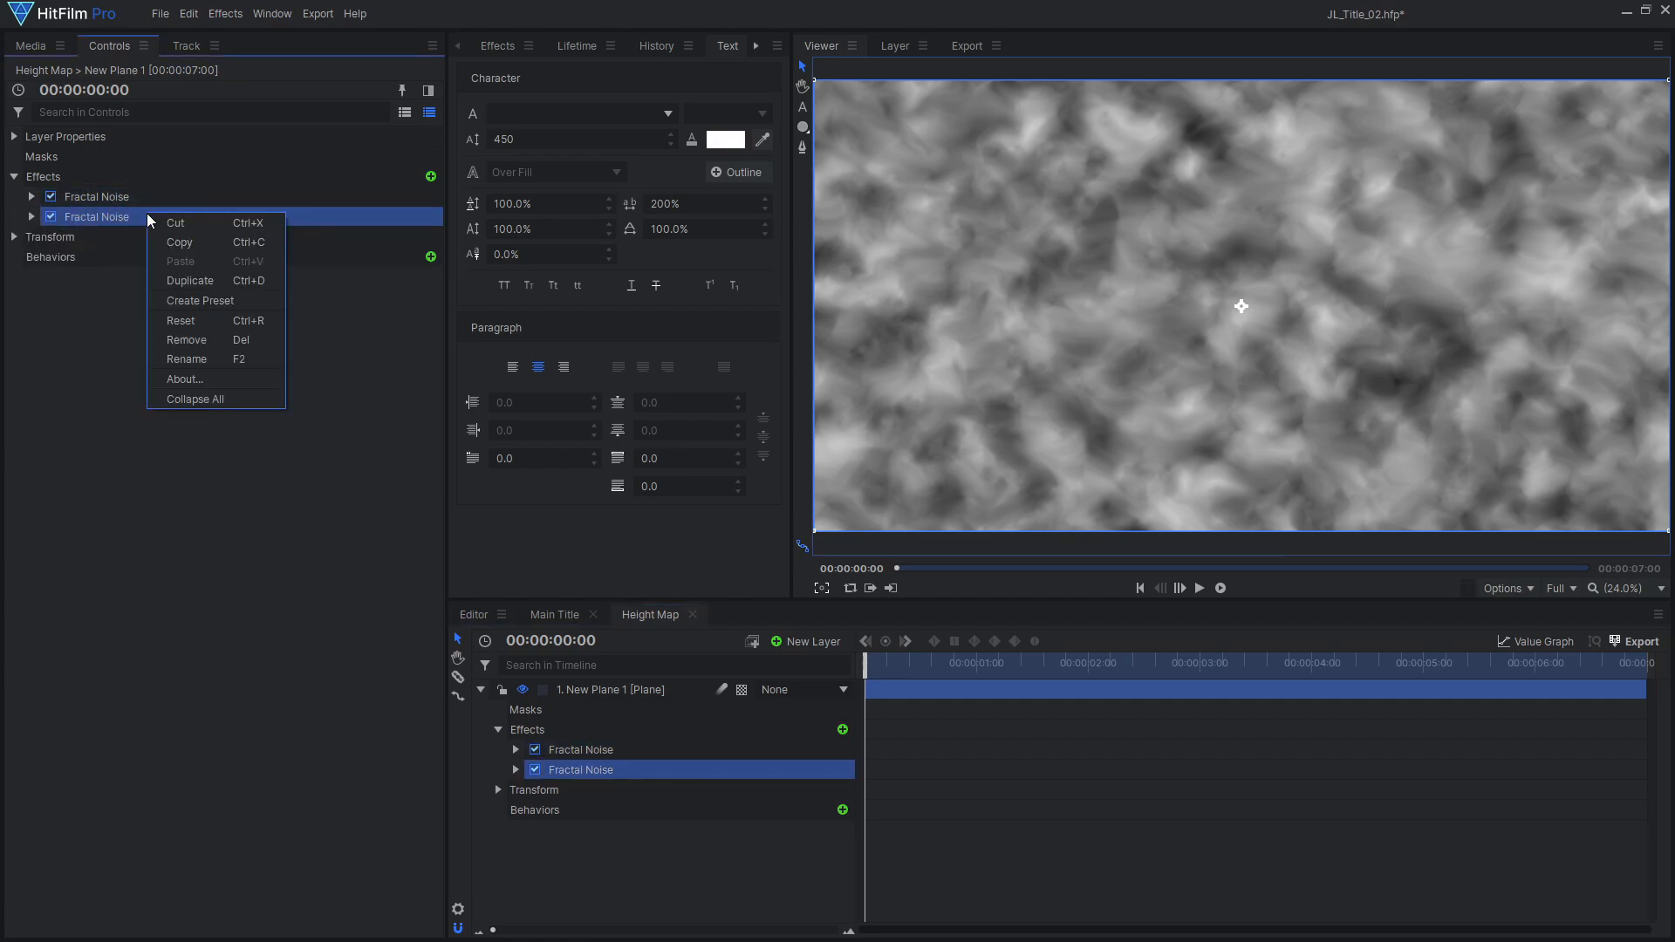
left_click(193, 320)
Step: Set the second Fractal Noise's scale to 80 px
left_click(32, 216)
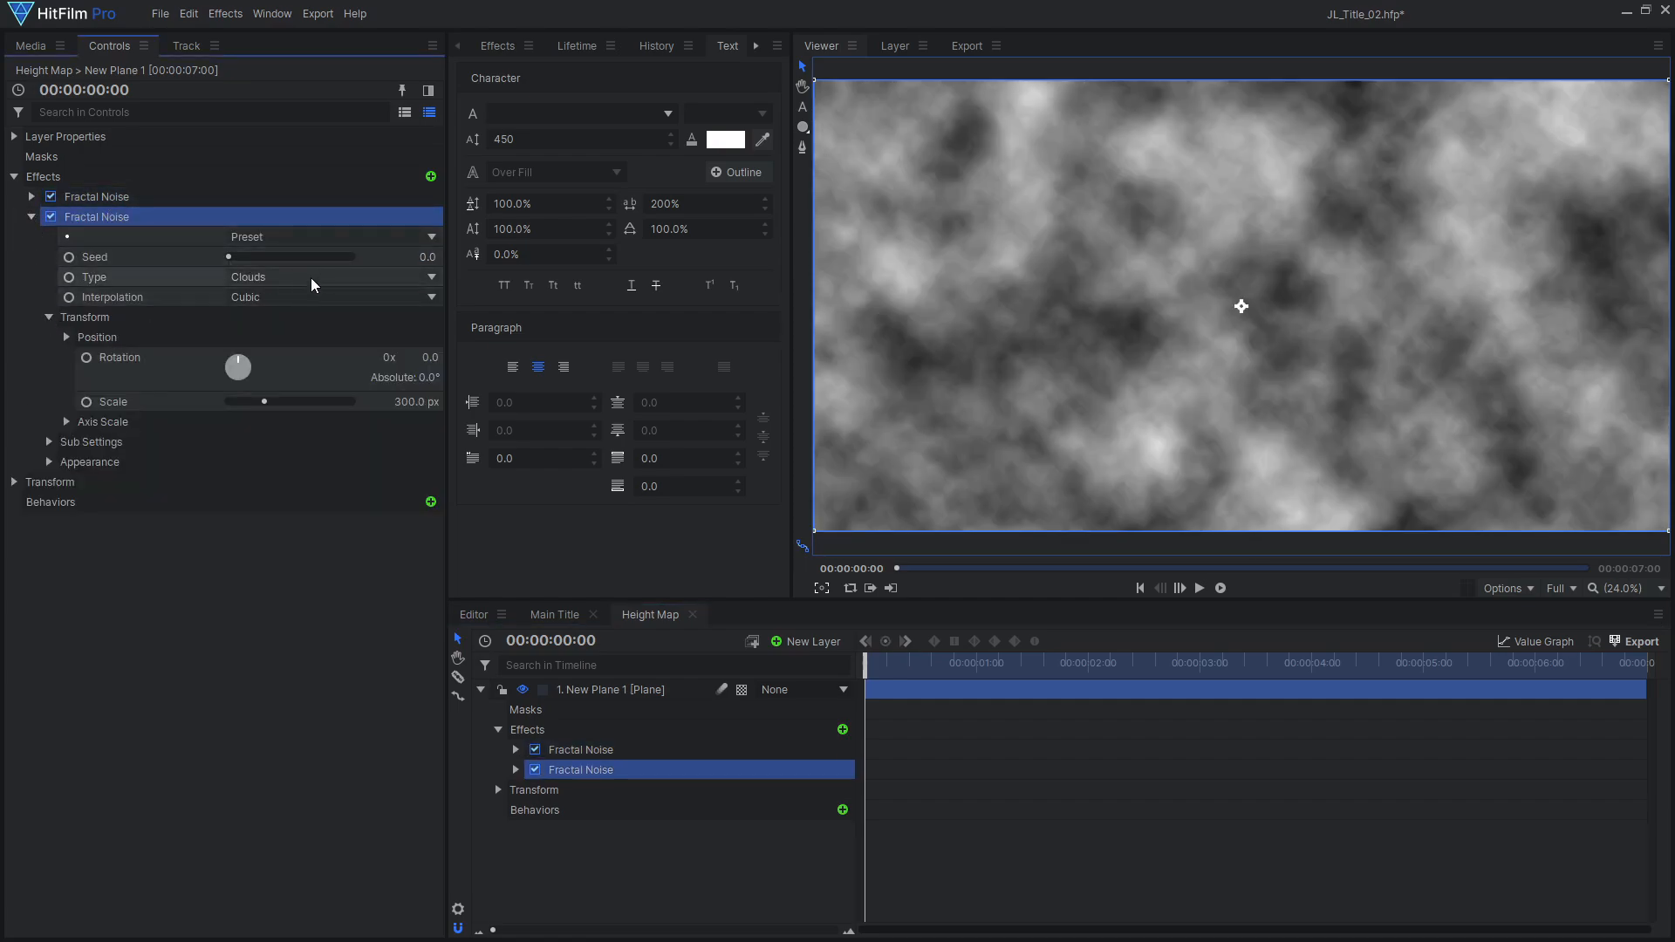
left_click(417, 403)
type("80")
key("Return")
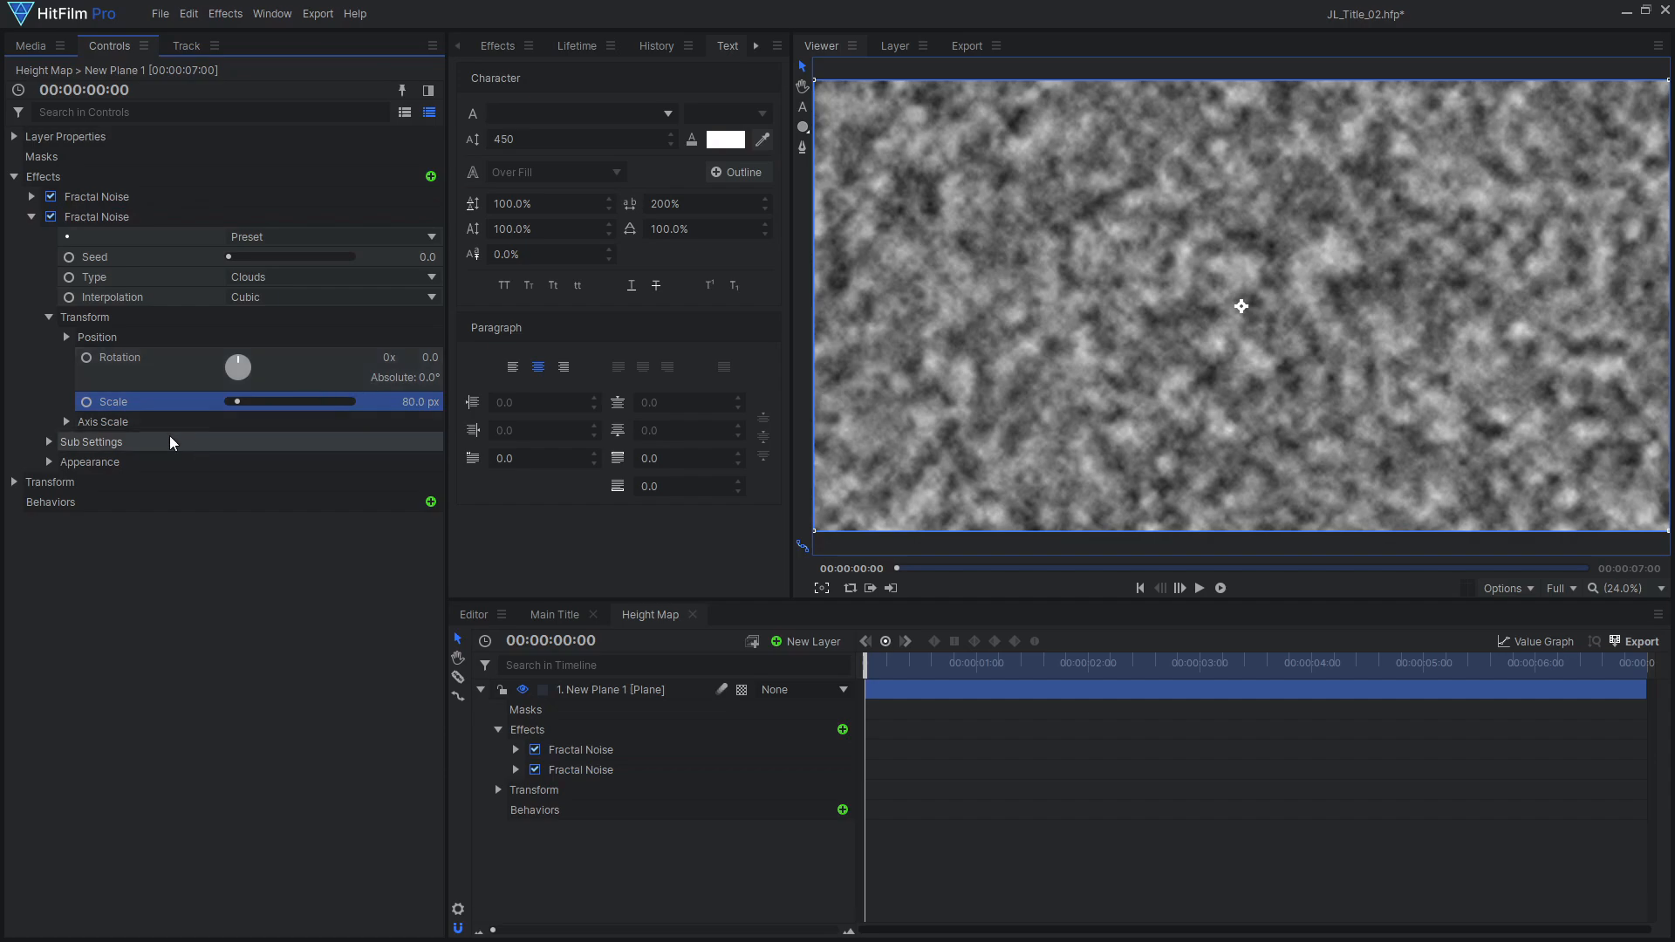
Step: Set the second Fractal Noise's blend mode to Multiply in its Appearance settings
left_click(49, 462)
left_click(66, 502)
left_click(67, 482)
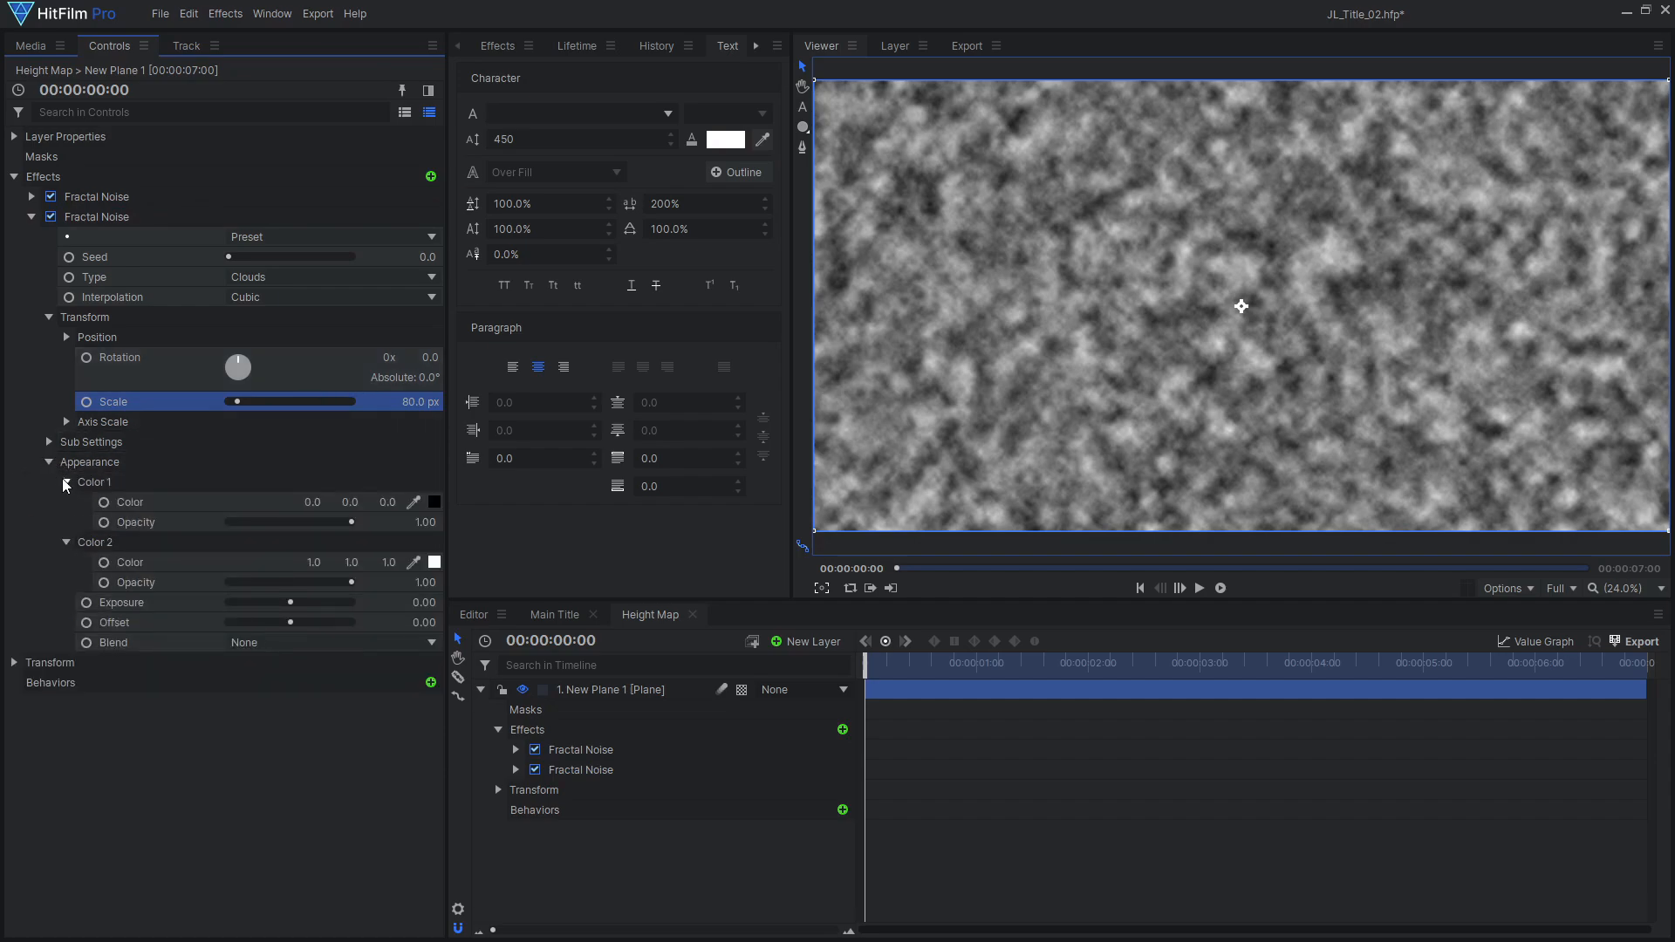
left_click(316, 642)
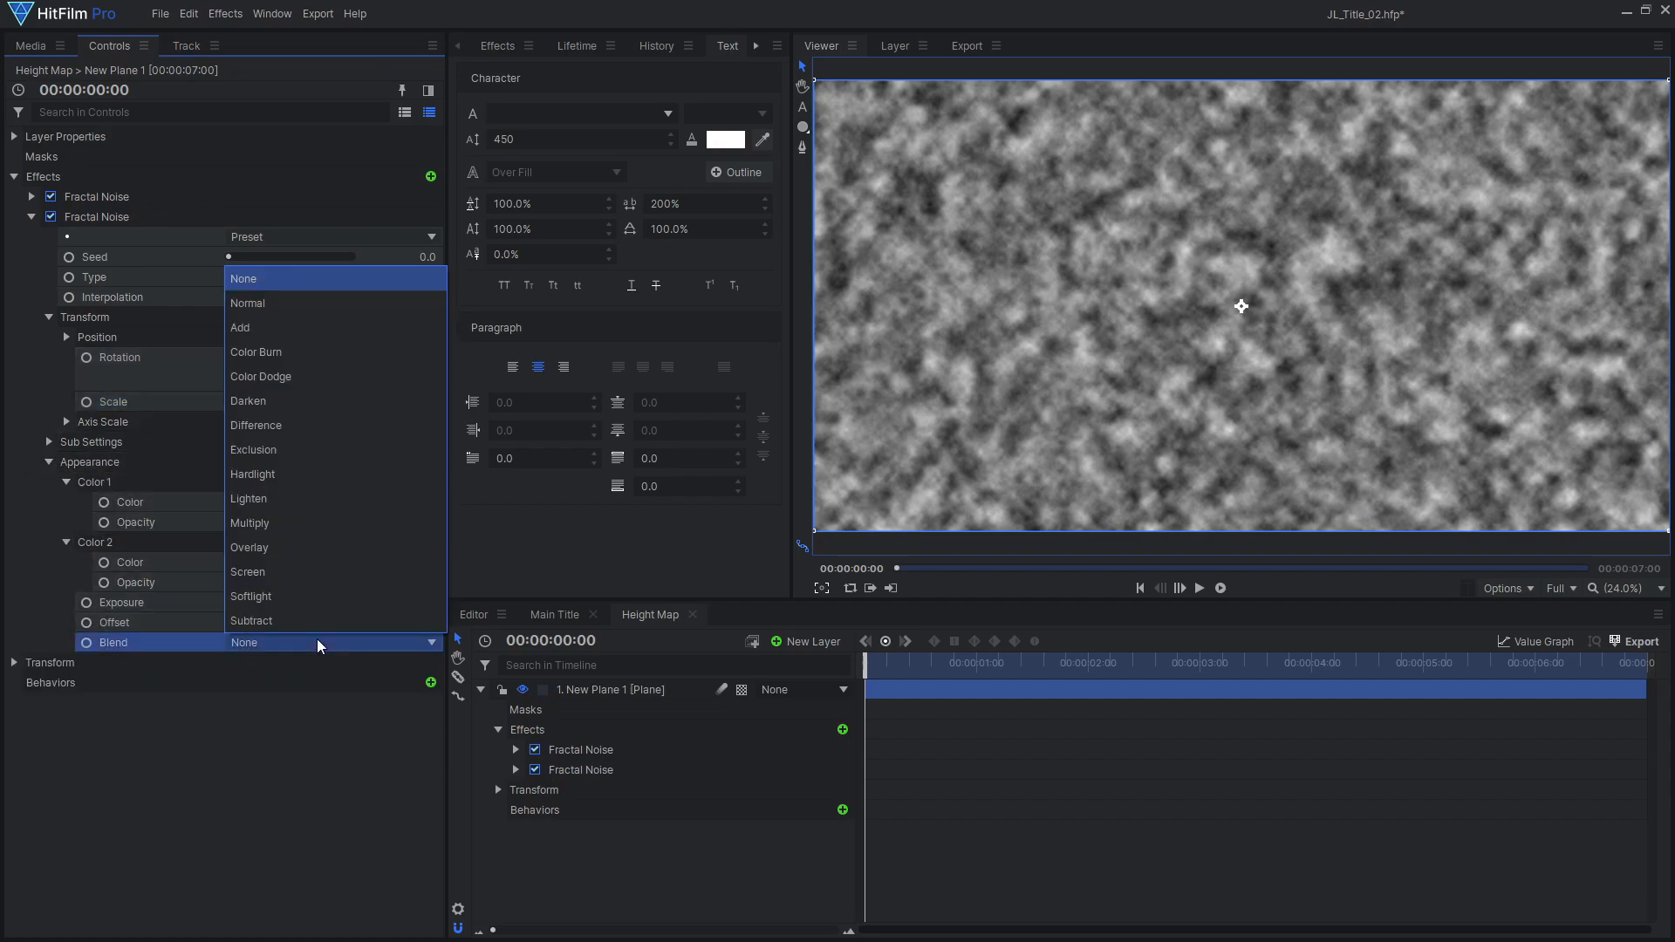
left_click(289, 523)
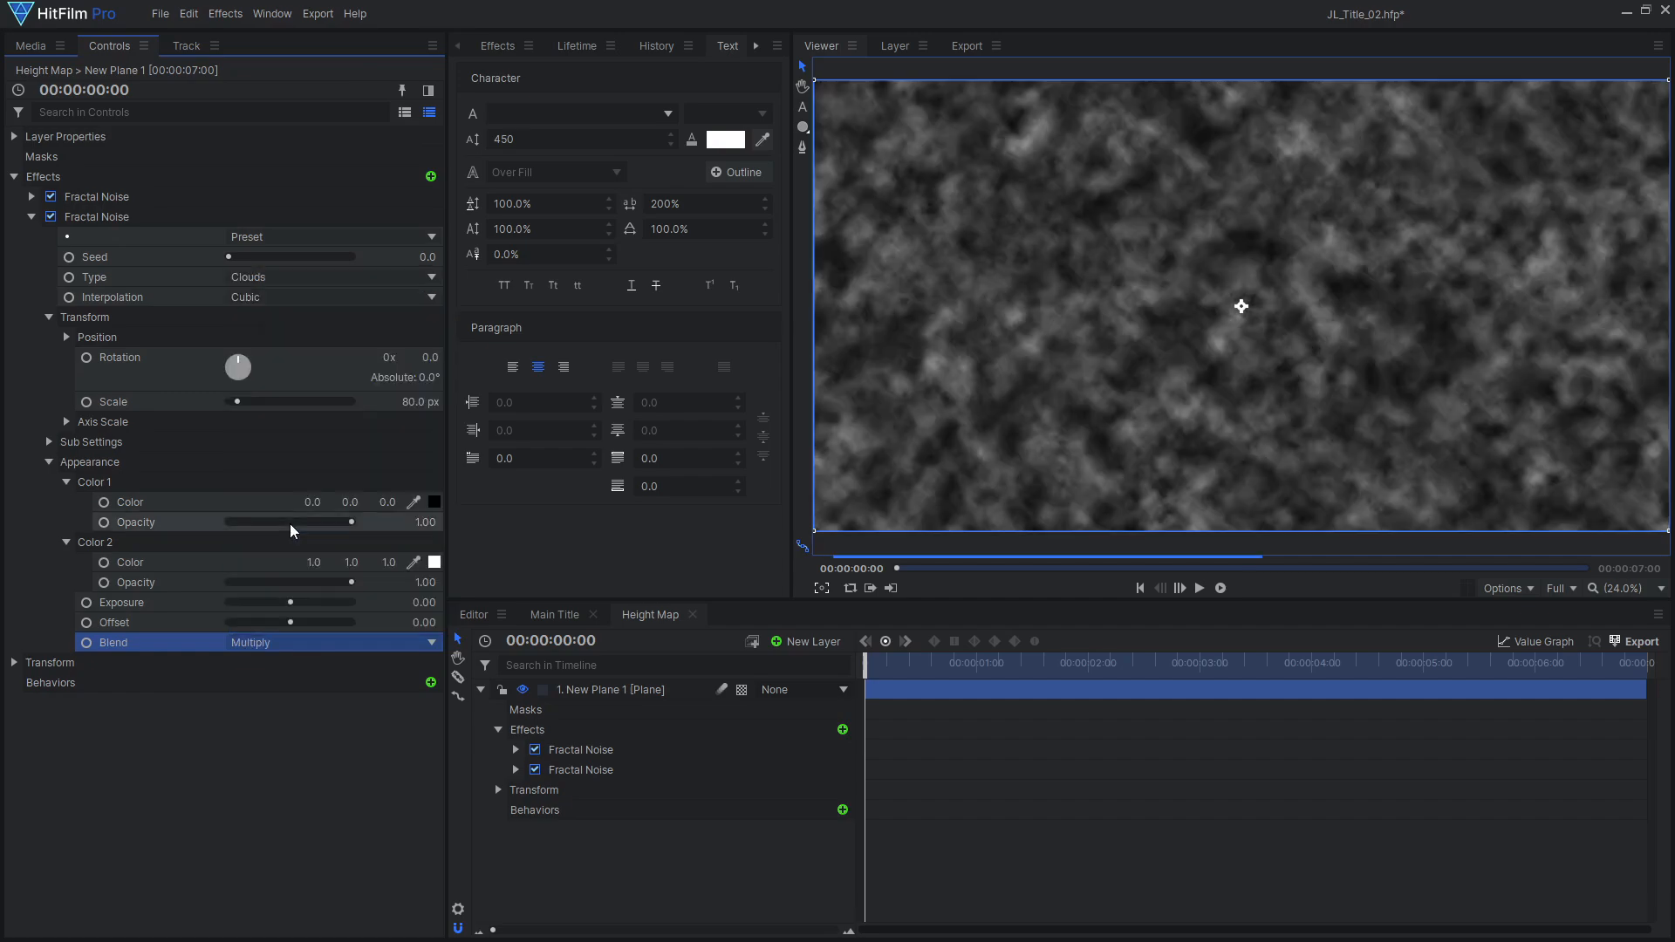
Step: Compare the plane with and without the second Fractal Noise, and lower that effect's Color 1 opacity to about 0.42
left_click(51, 217)
left_click(51, 217)
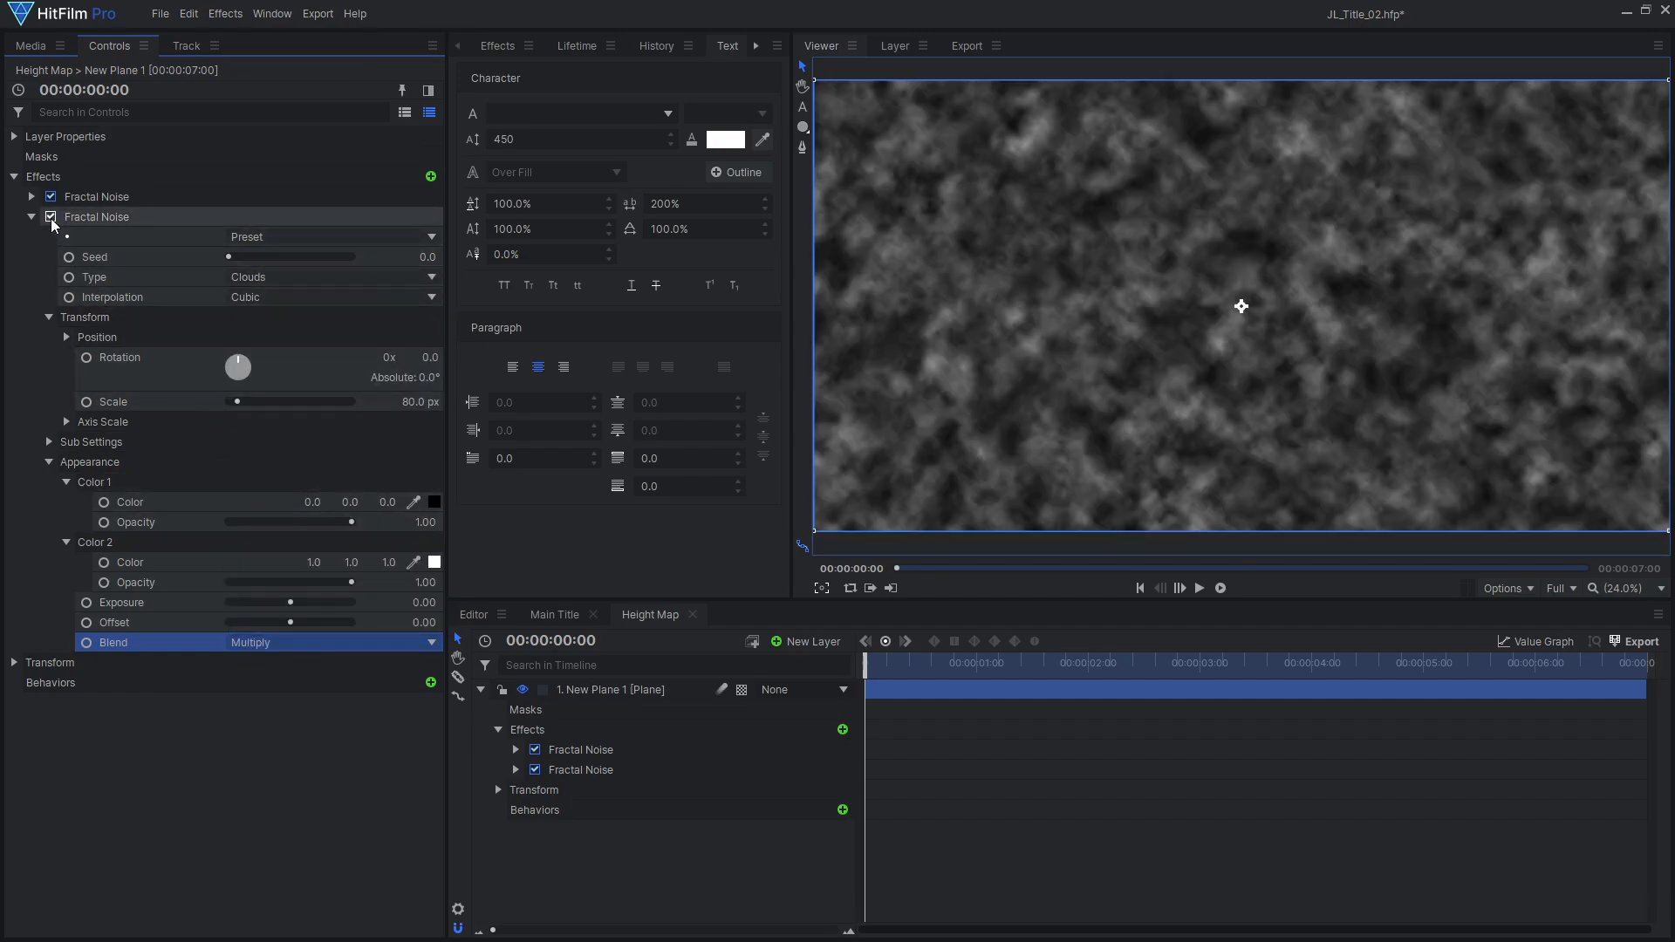
left_click_drag(349, 522, 282, 522)
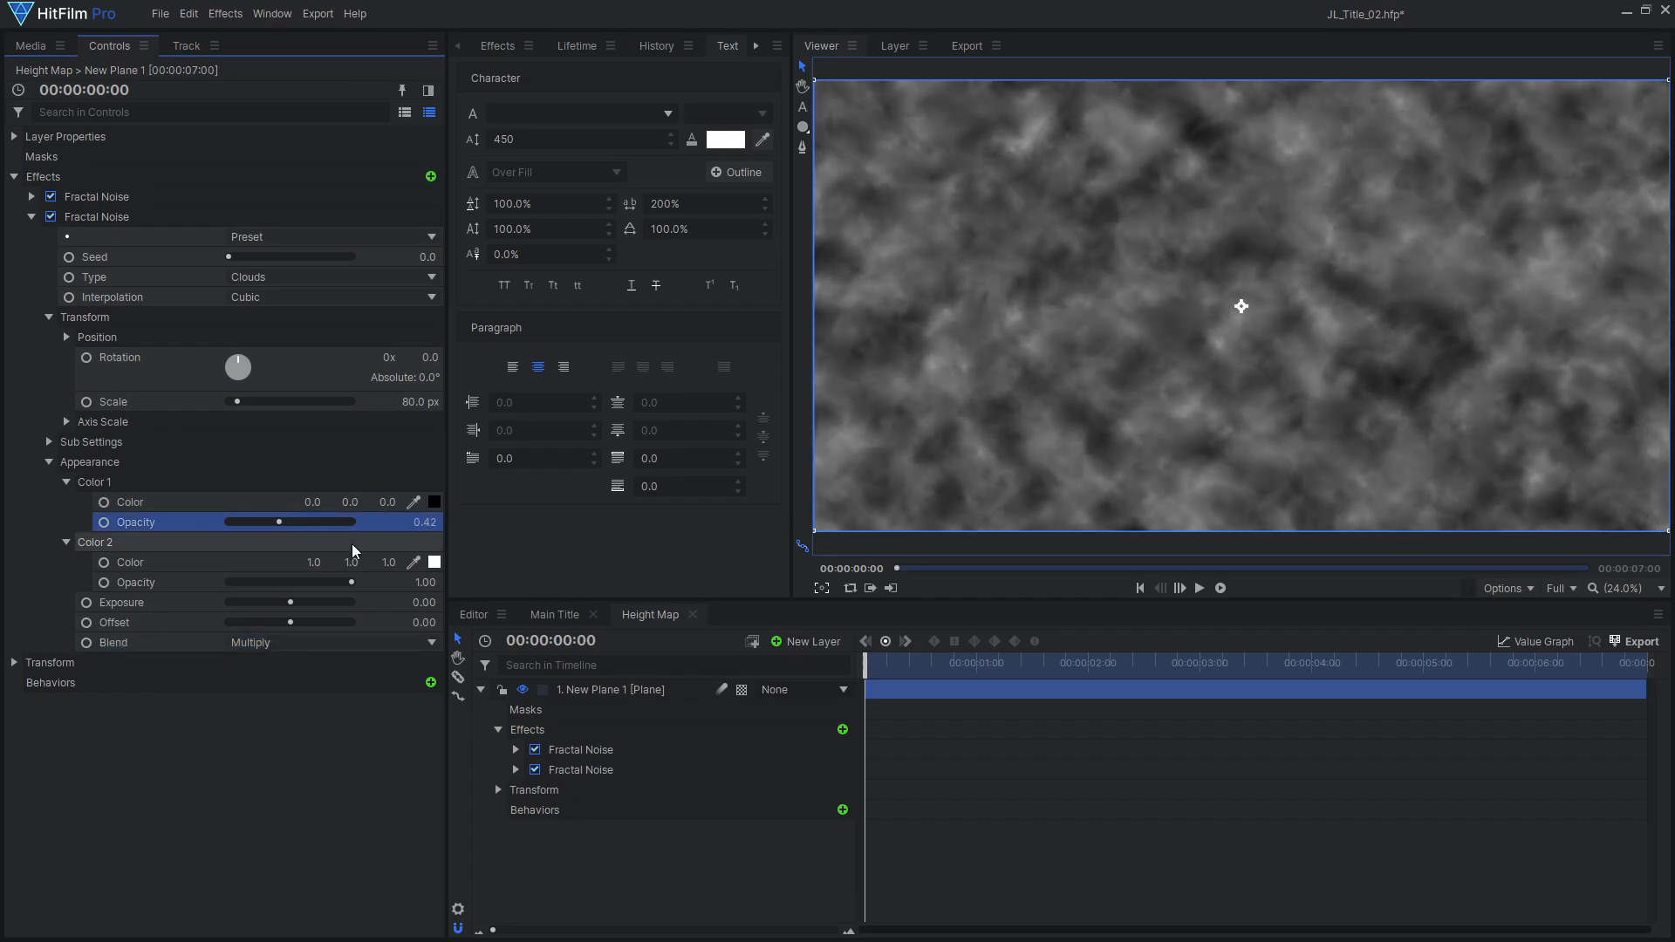
Step: Lock the controls onto the Height Map plane and show a close view of the Justice League text in Main Title
left_click(399, 91)
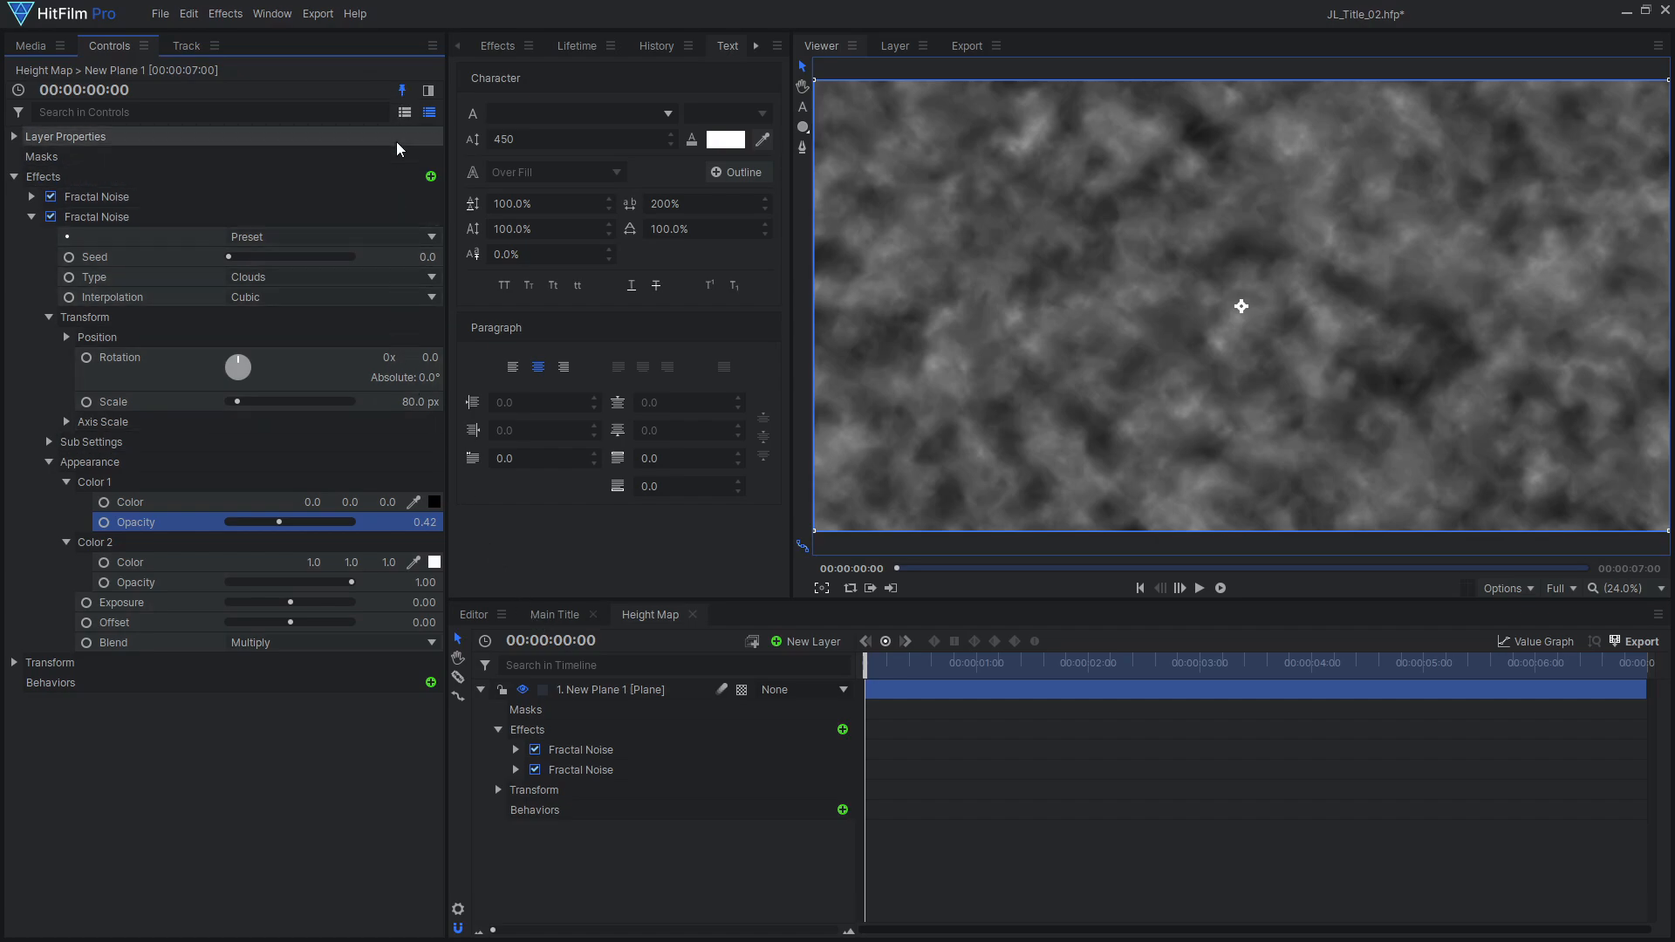
left_click(564, 616)
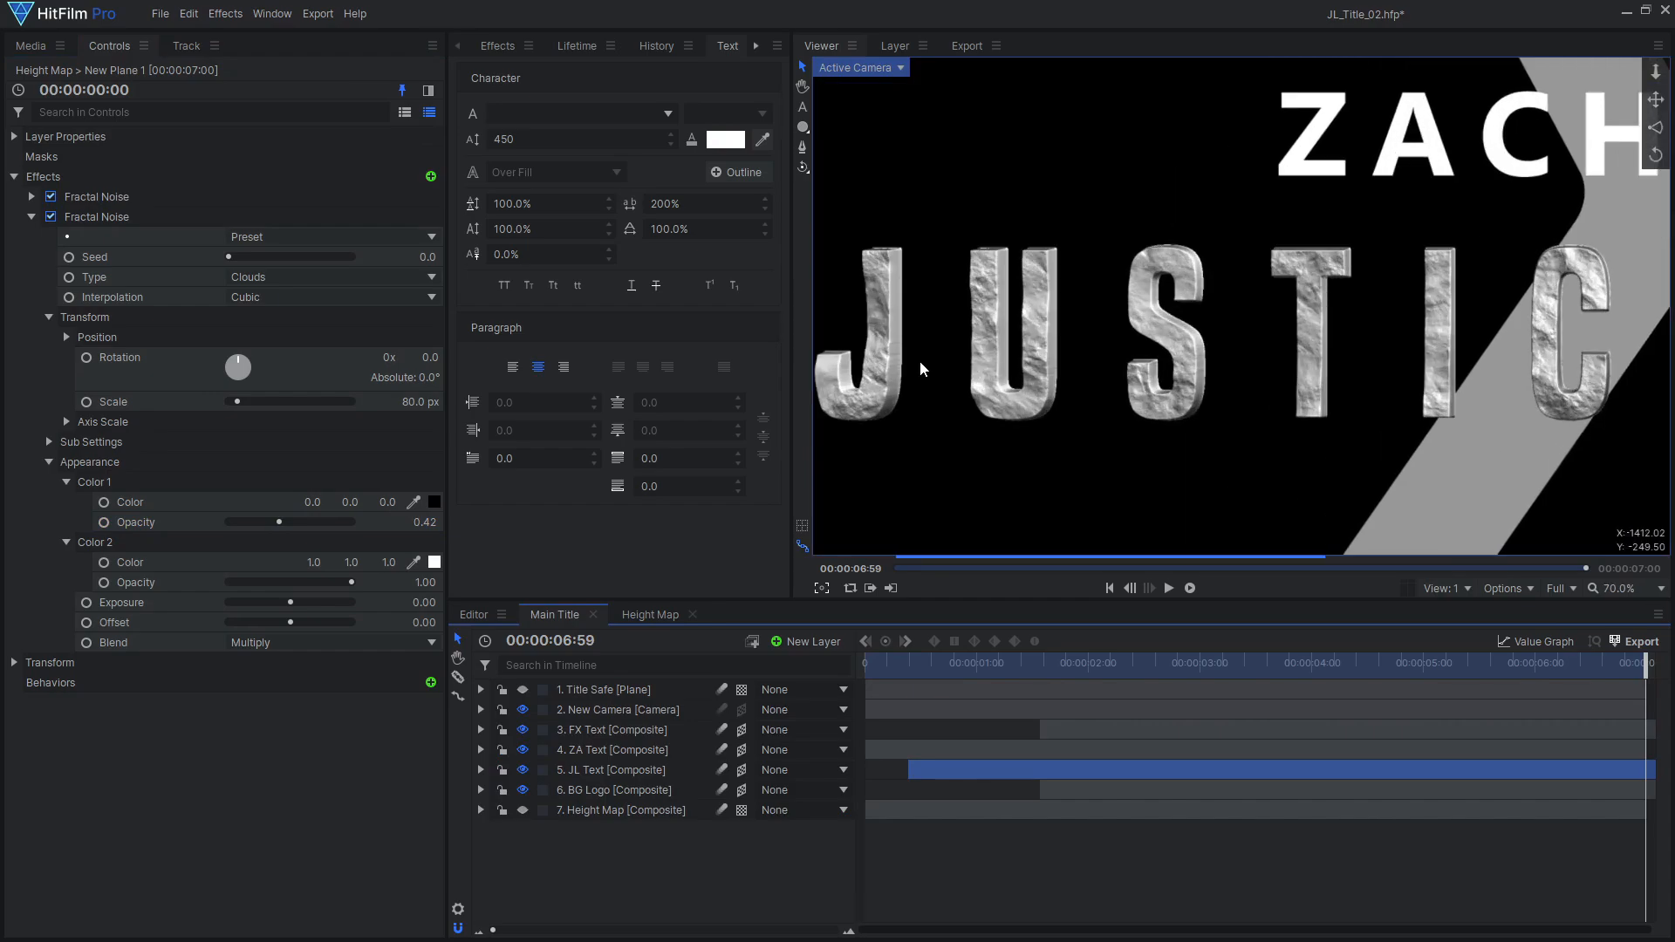
scroll(919, 359, "up", 1)
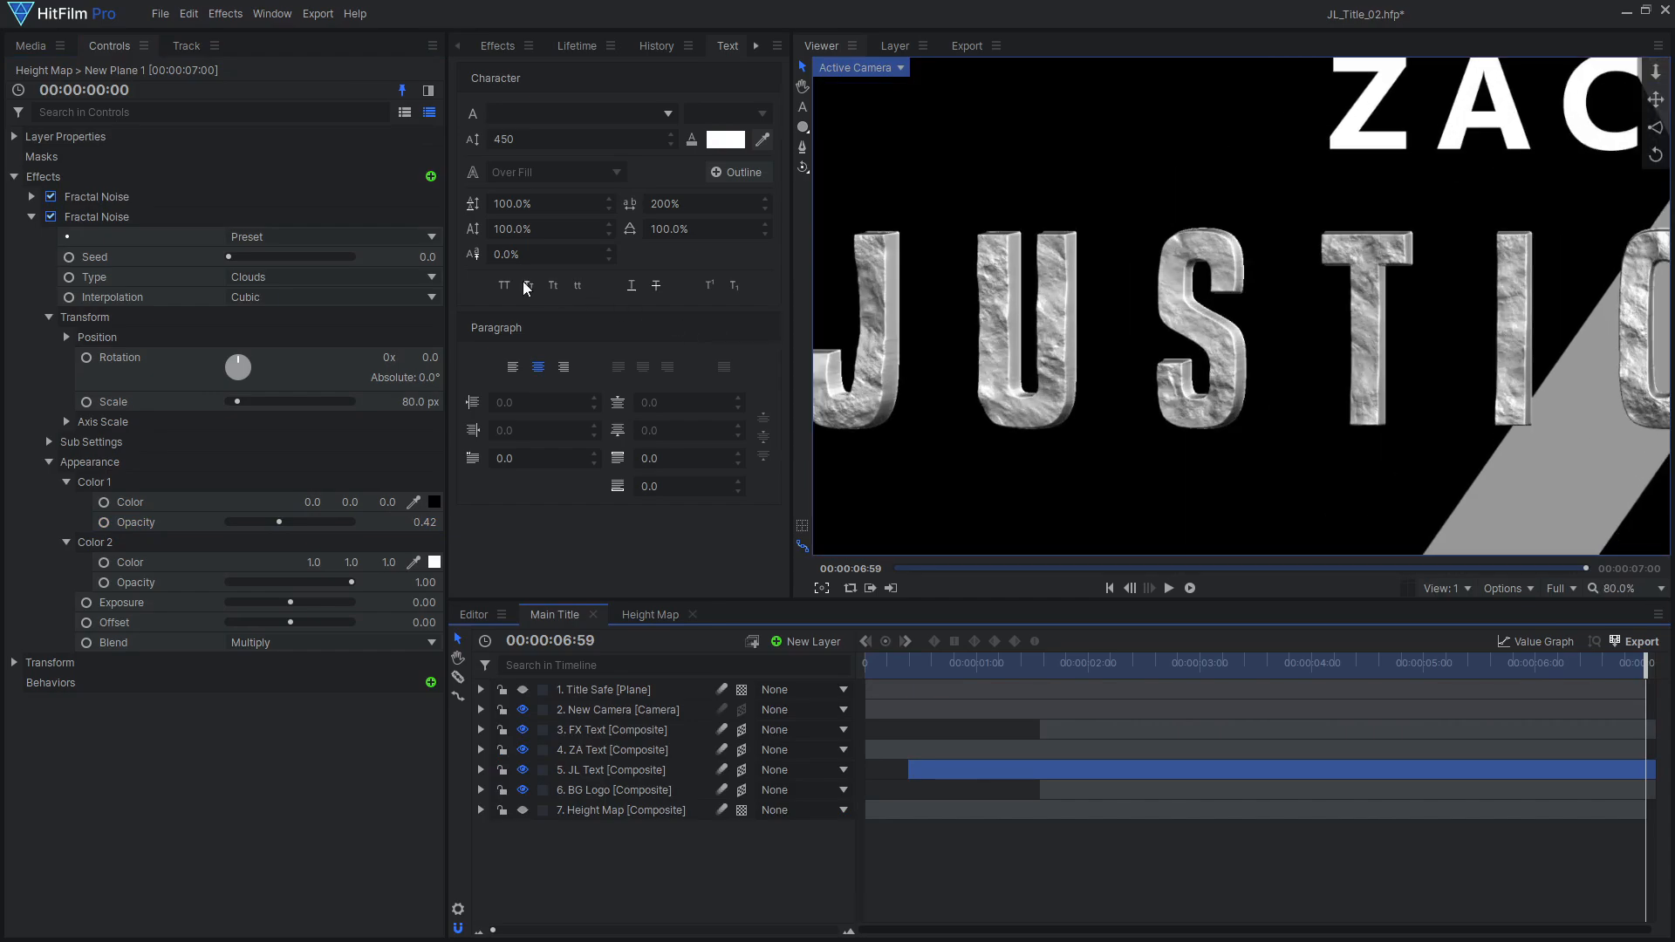
Step: Set the second Fractal Noise's seed to about 5400 and fine-tune its Color 1 and Color 2 opacities
left_click_drag(263, 253, 295, 254)
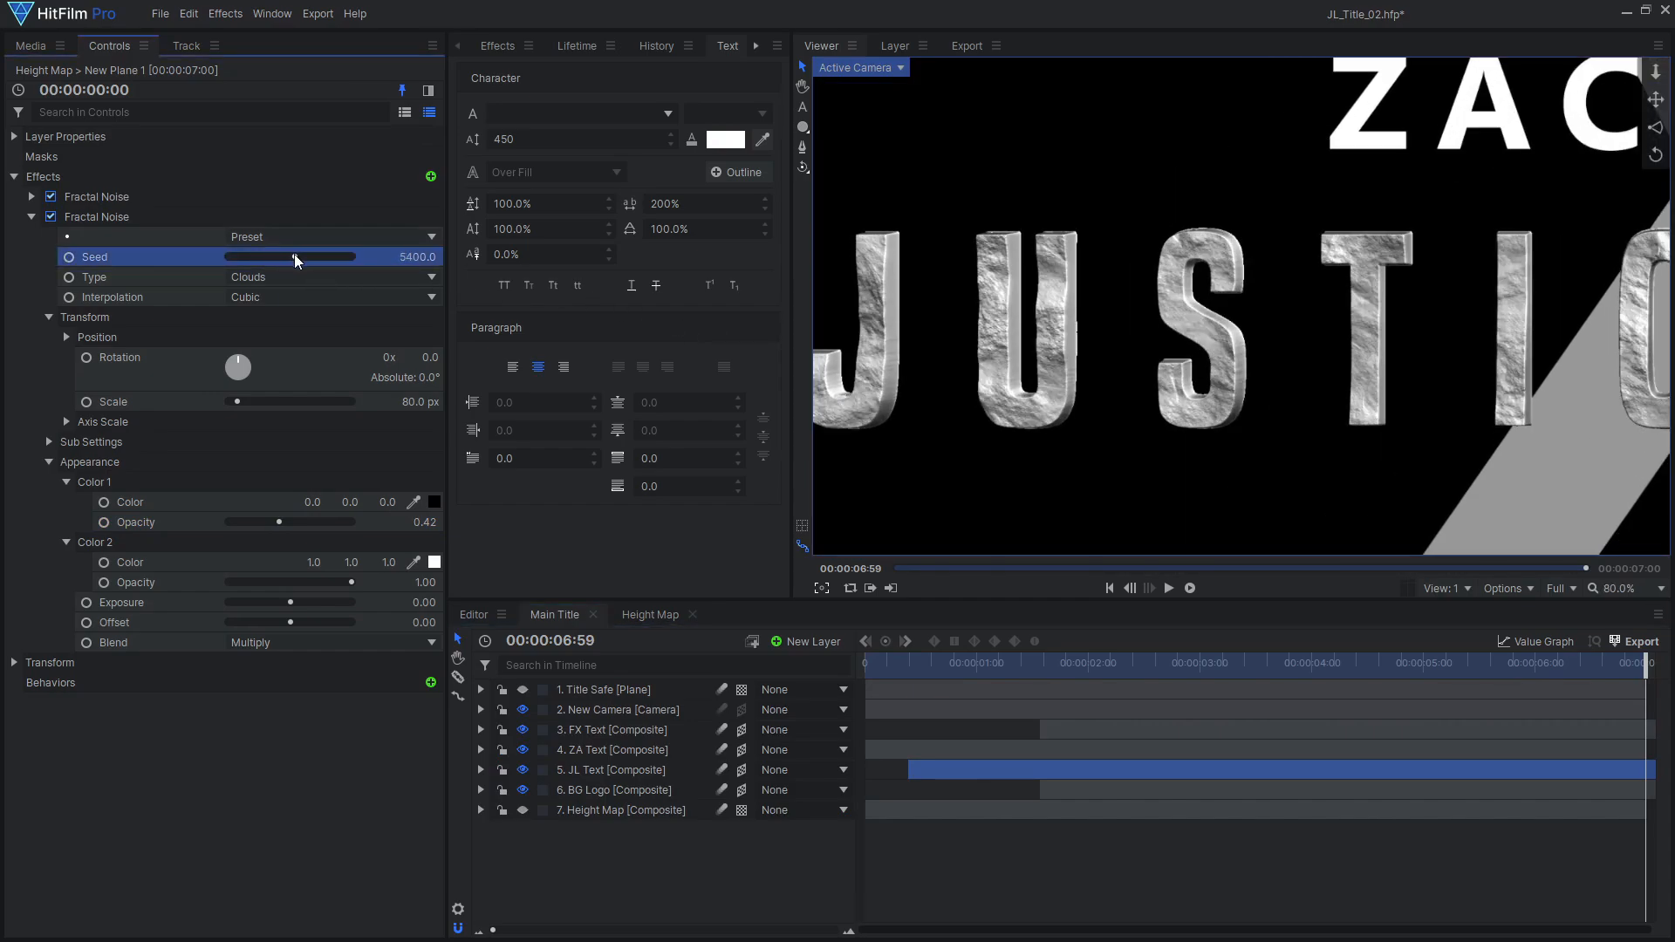
mouse_move(271, 522)
left_mouse_down()
mouse_move(161, 522)
mouse_move(266, 518)
left_mouse_up()
mouse_move(338, 582)
left_mouse_down()
mouse_move(254, 579)
mouse_move(341, 579)
left_mouse_up()
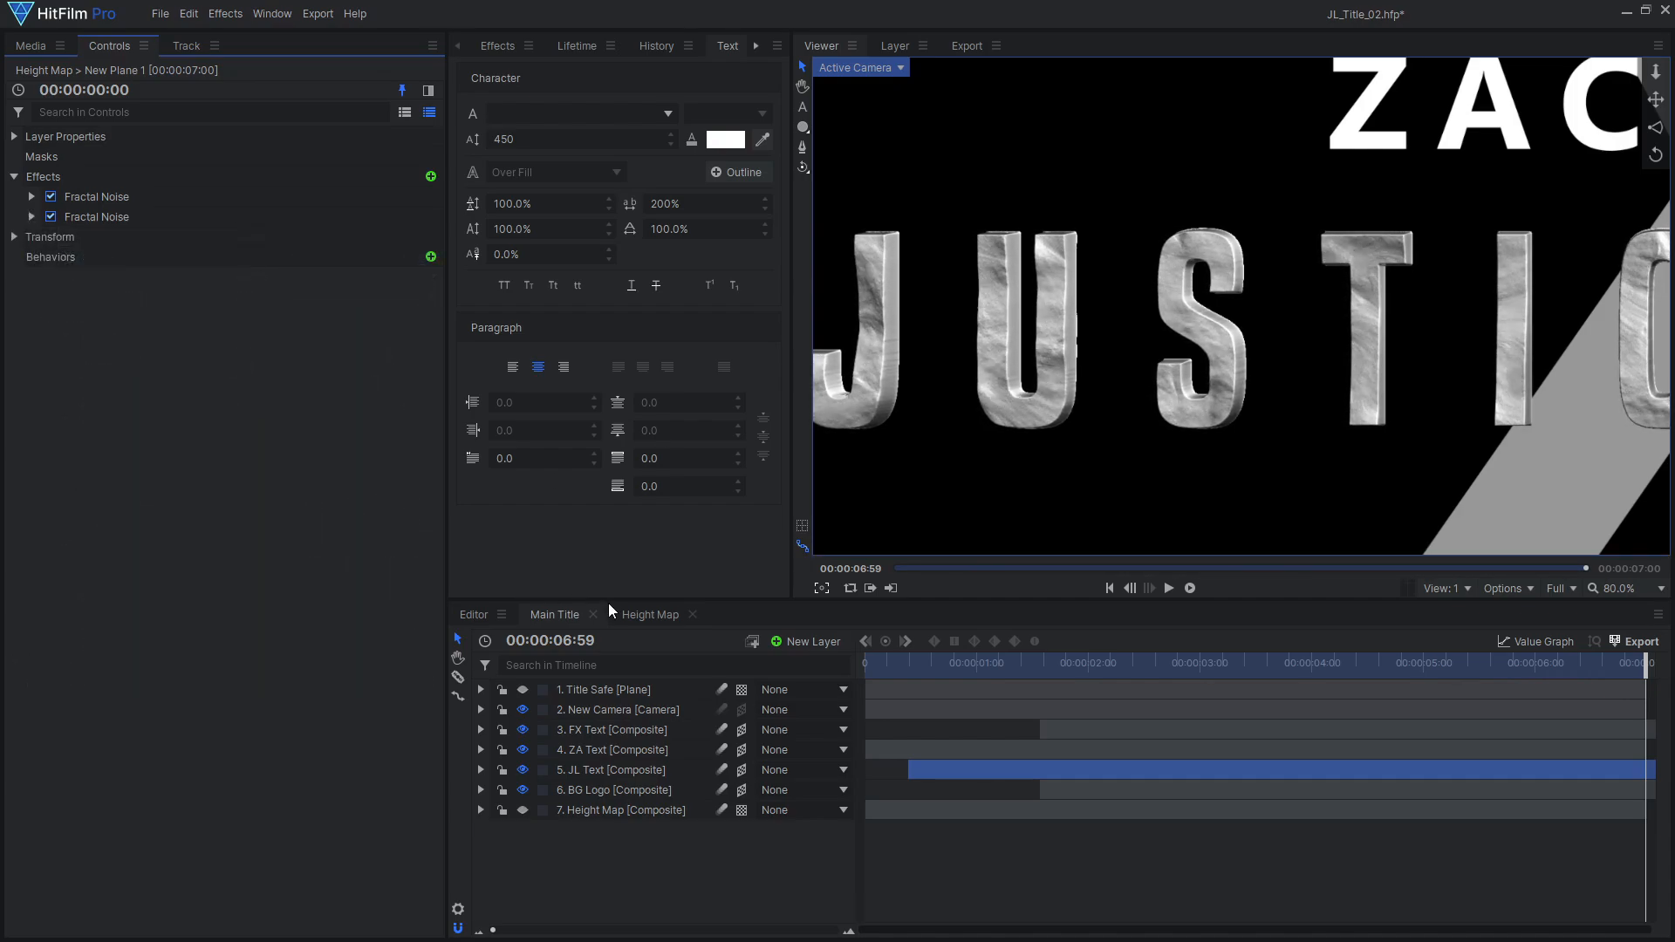
Step: Add another New Plane 1 as the top layer of the Height Map composite
left_click(634, 615)
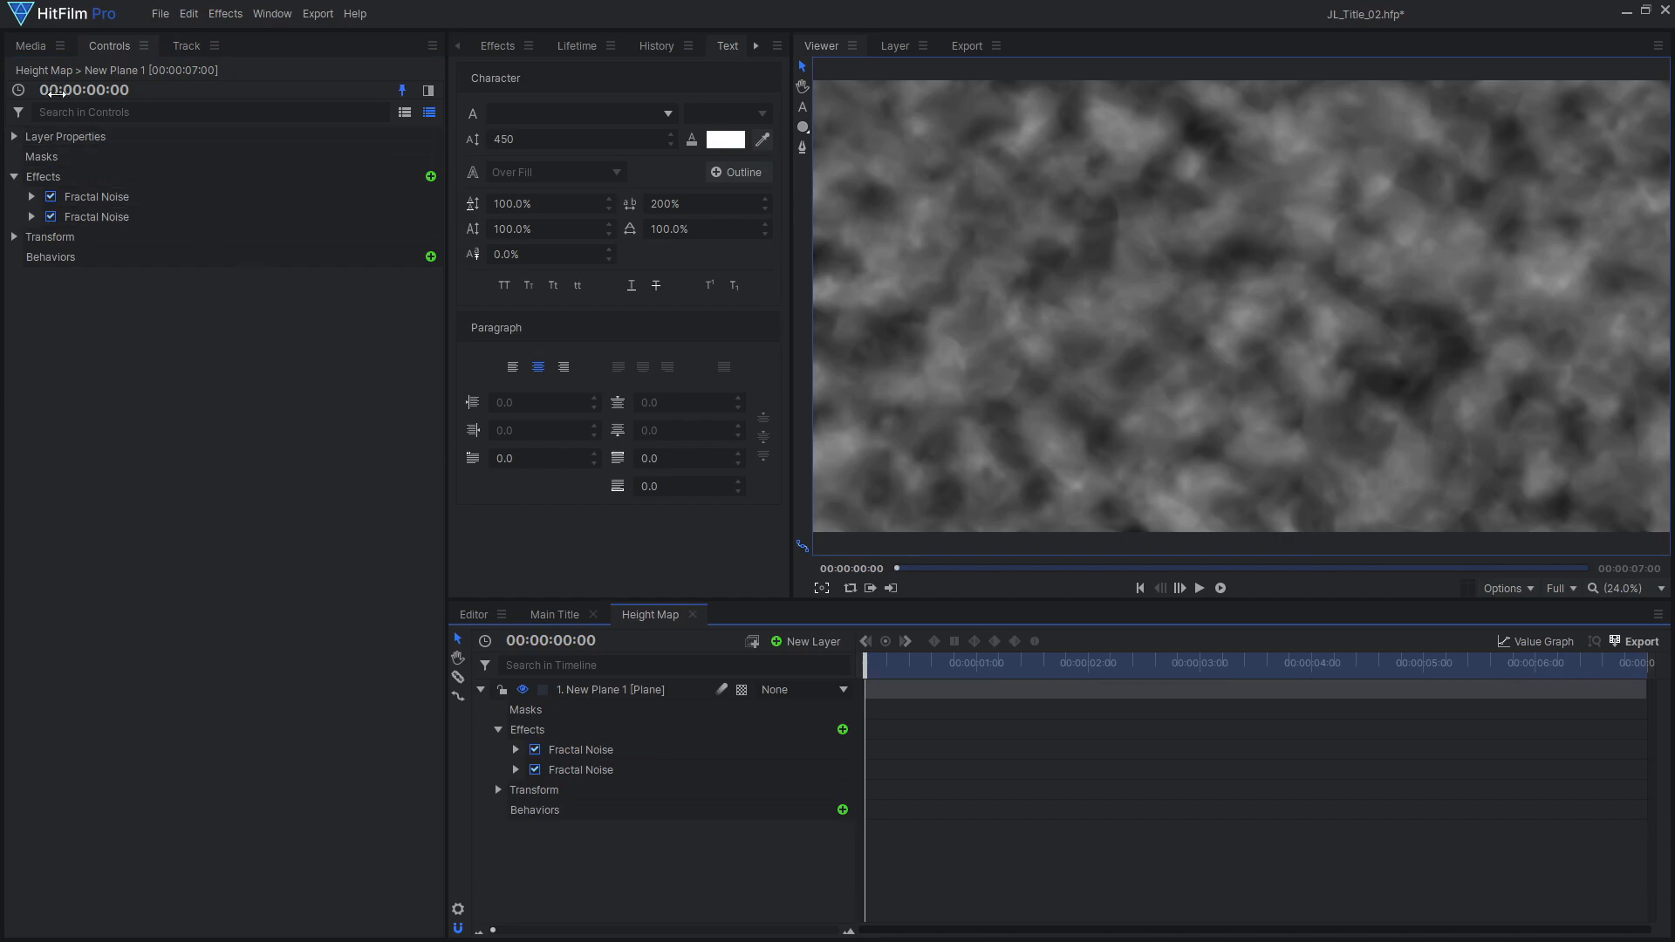
left_click(31, 45)
left_click_drag(131, 602, 607, 693)
Step: Add a Lightning & Electricity effect to the upper plane in the Height Map composite
left_click(109, 47)
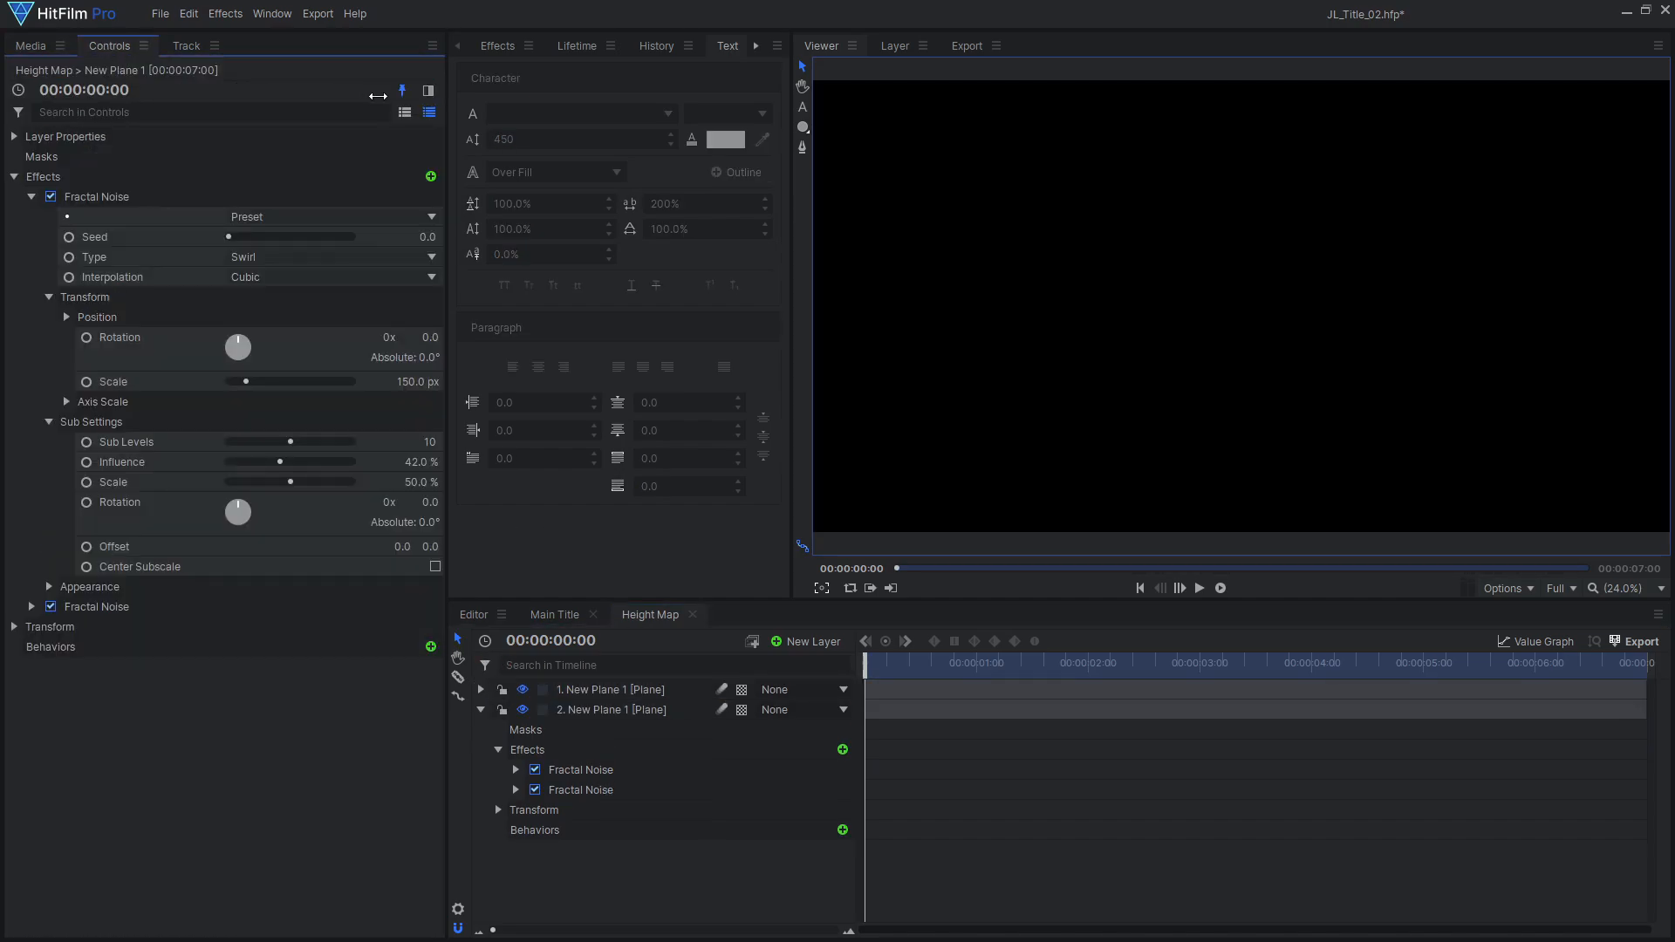
left_click(635, 690)
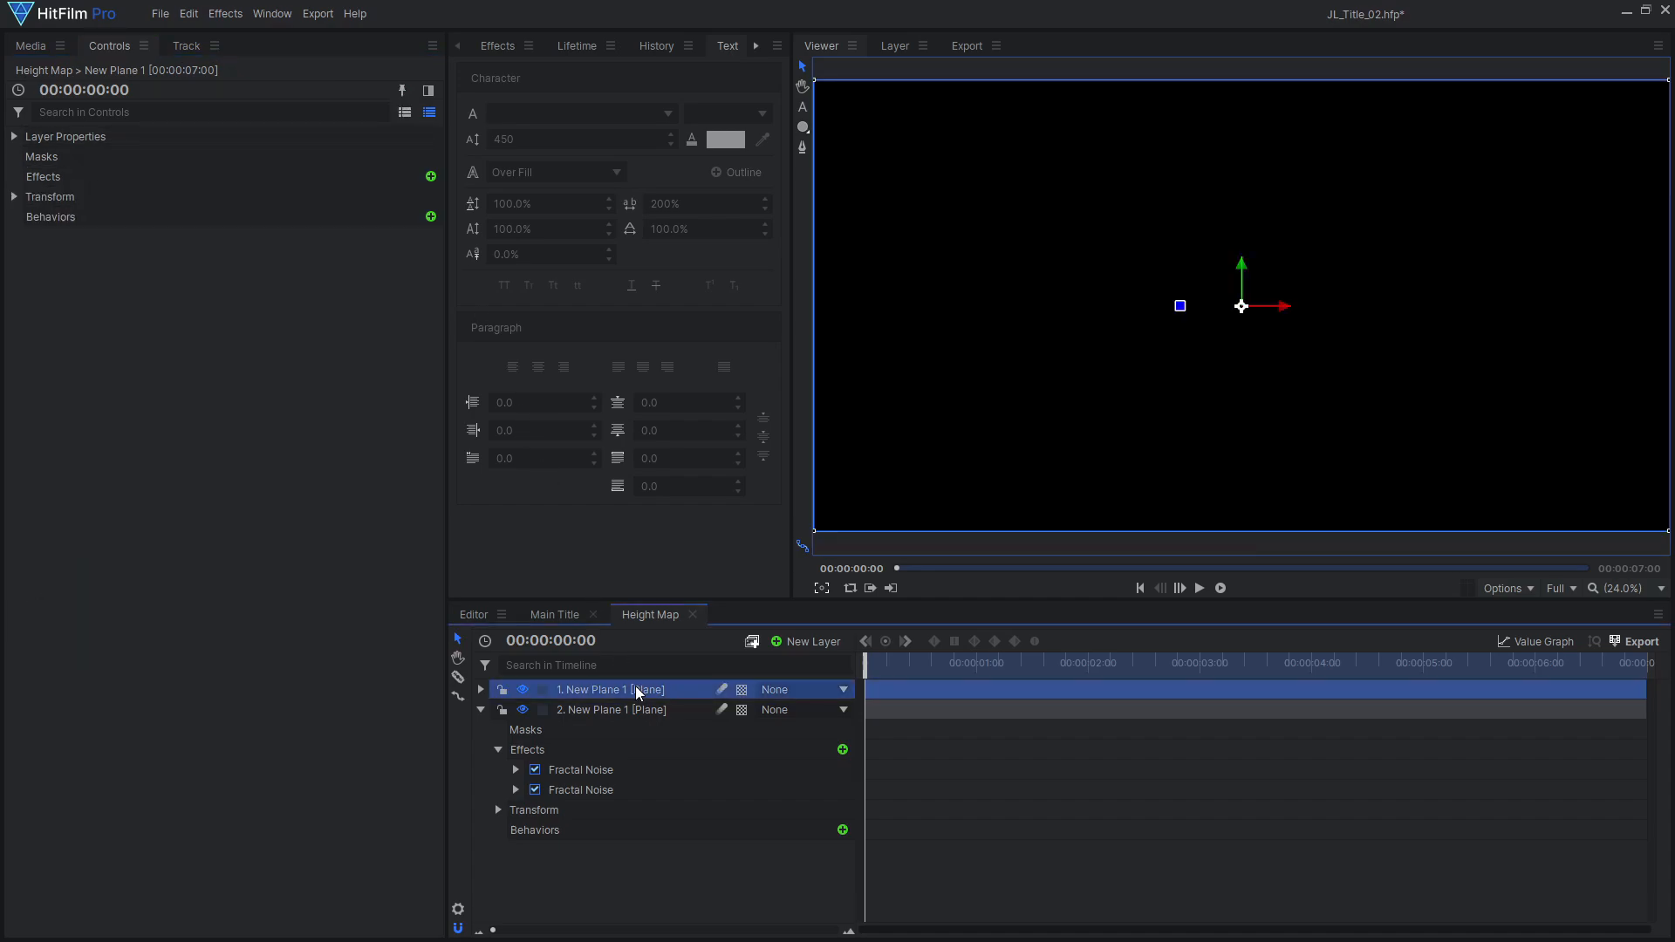
left_click(430, 177)
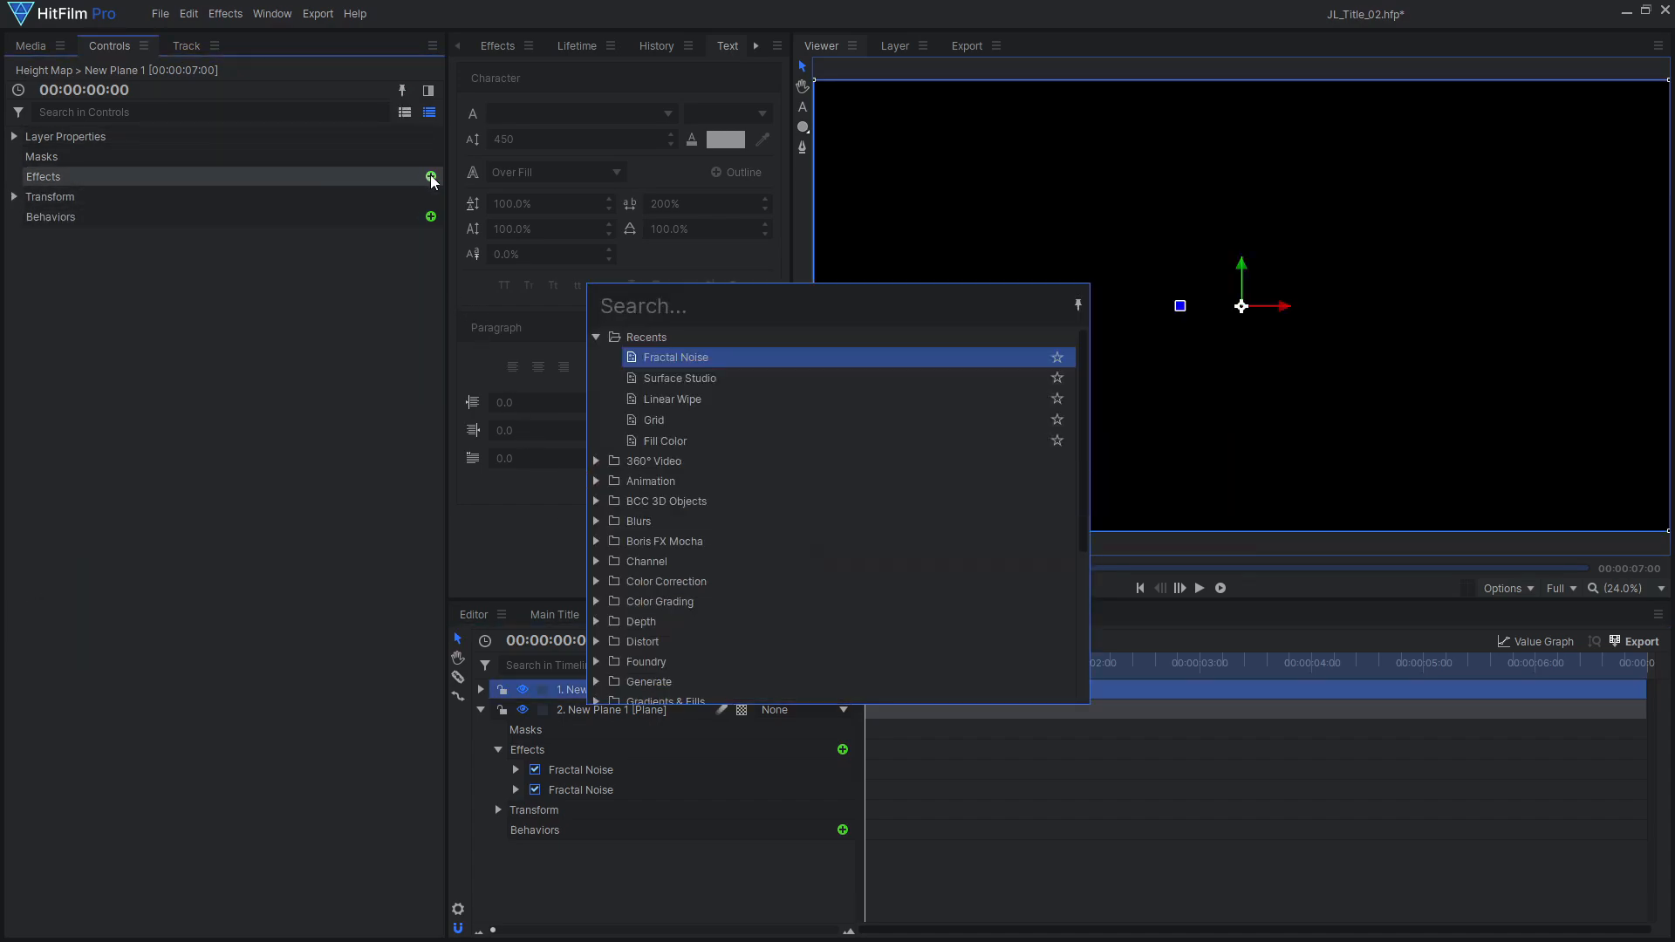
type("lightning")
key("Return")
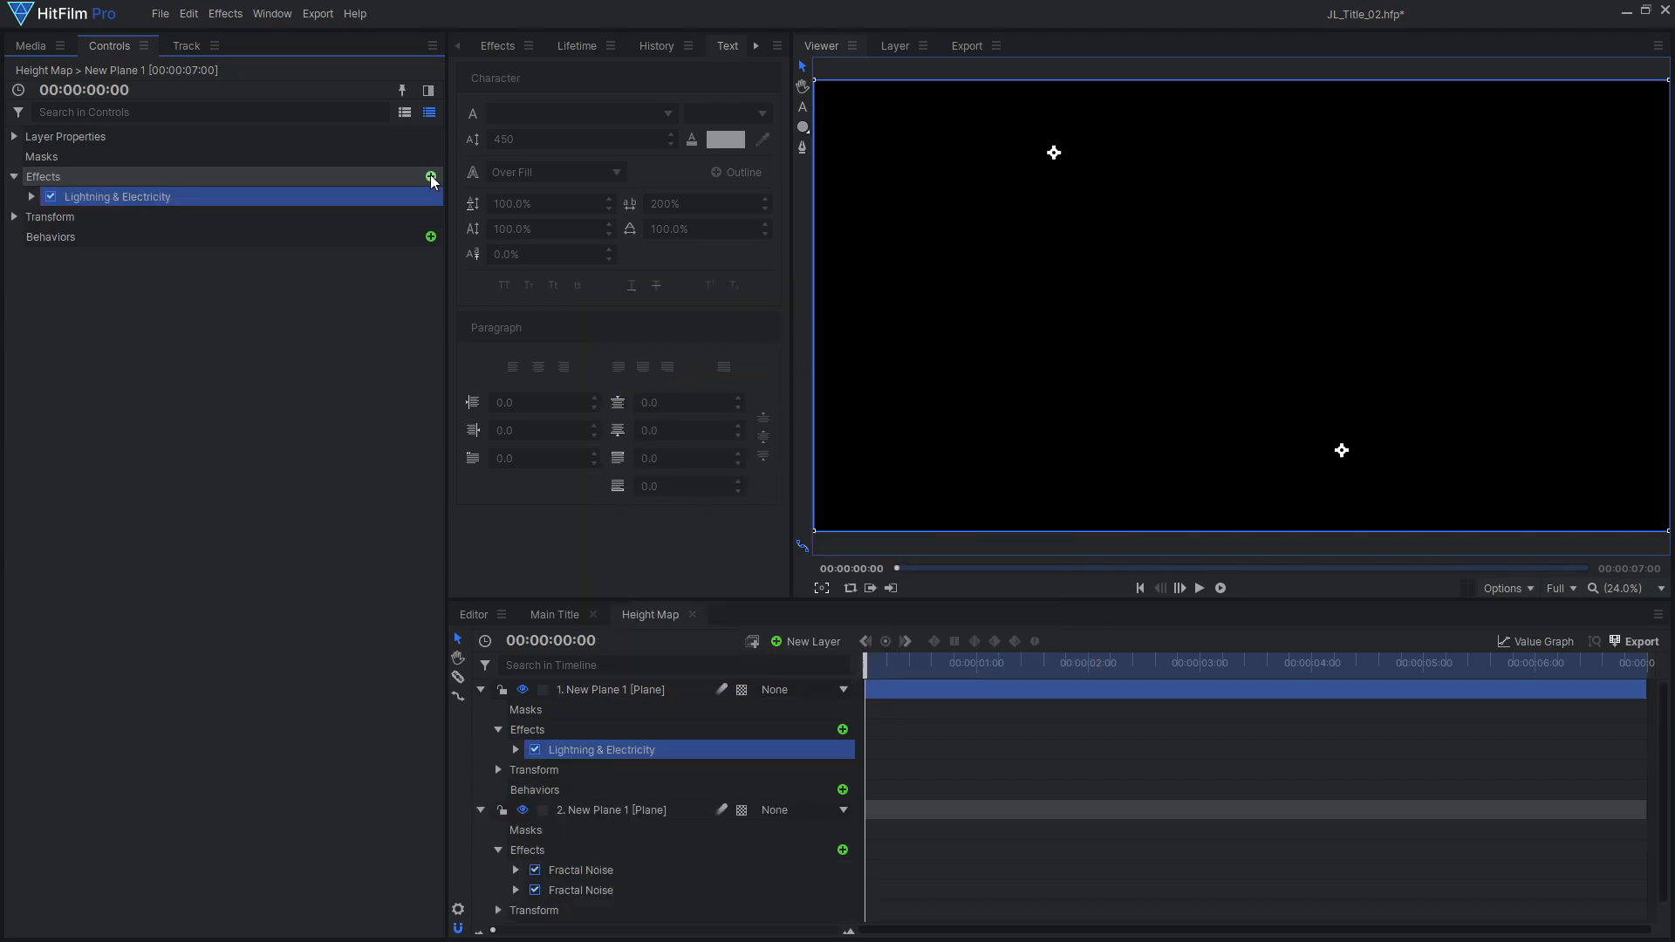
Step: Move the lightning's start point just outside the plane's upper left edge and its end point just beyond the lower right edge
left_click_drag(1054, 157, 810, 117)
scroll(1094, 218, "down", 1)
left_click_drag(1284, 407, 1586, 458)
Step: Set the lightning's glow opacity and glow radius to 0
left_click(31, 197)
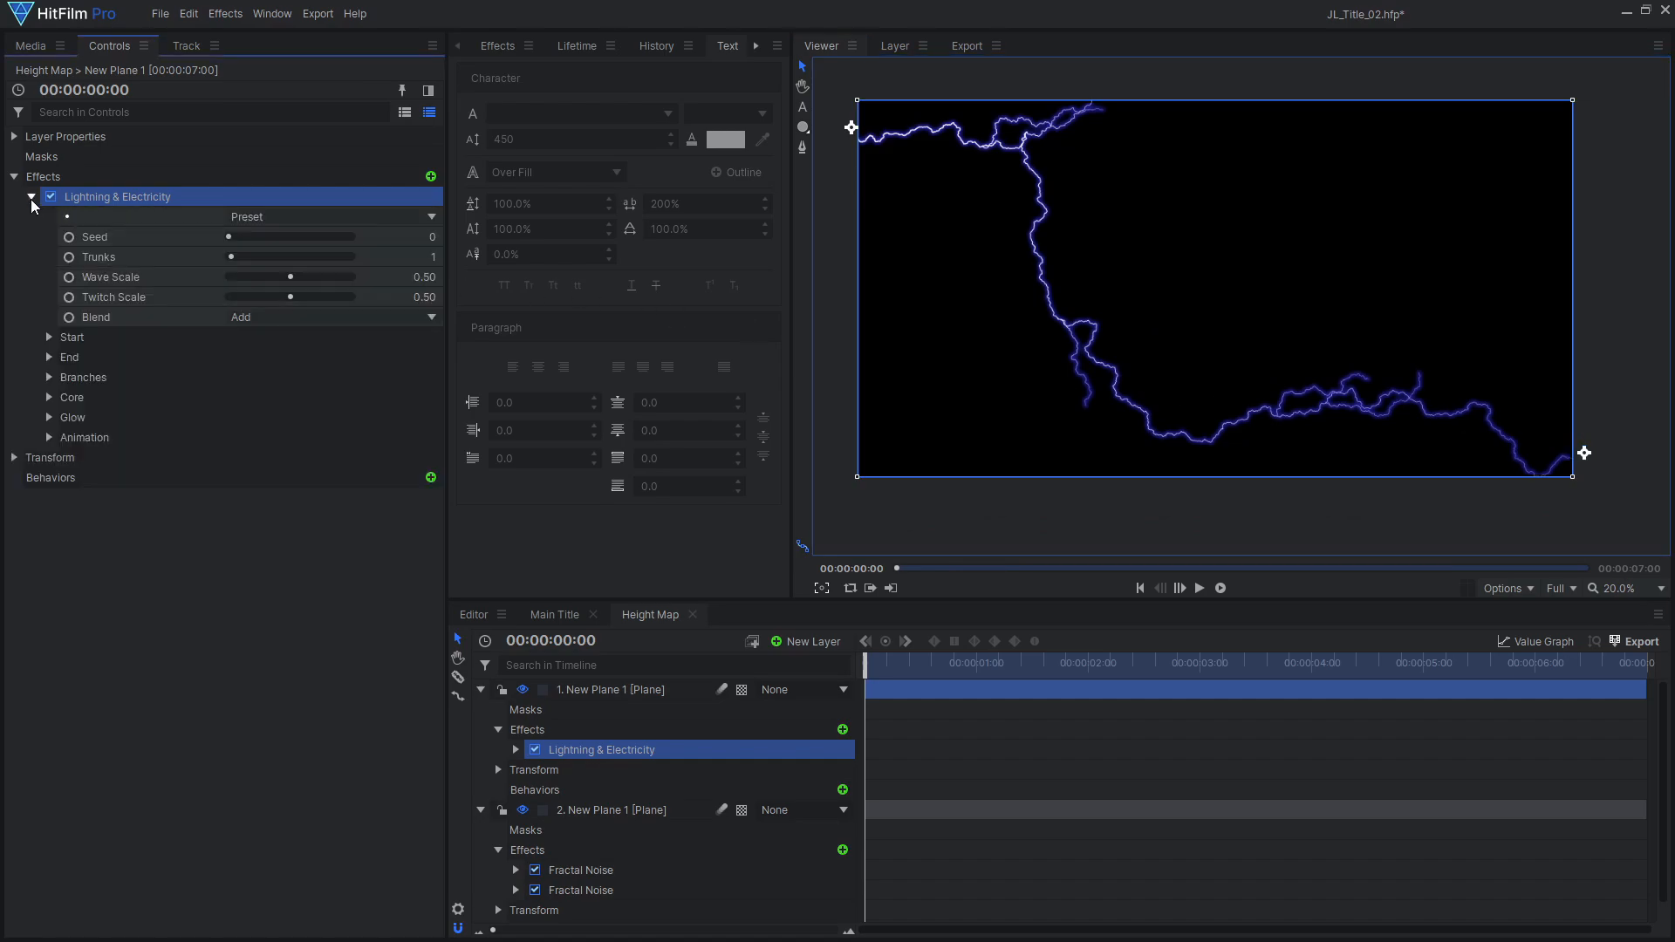
left_click(49, 417)
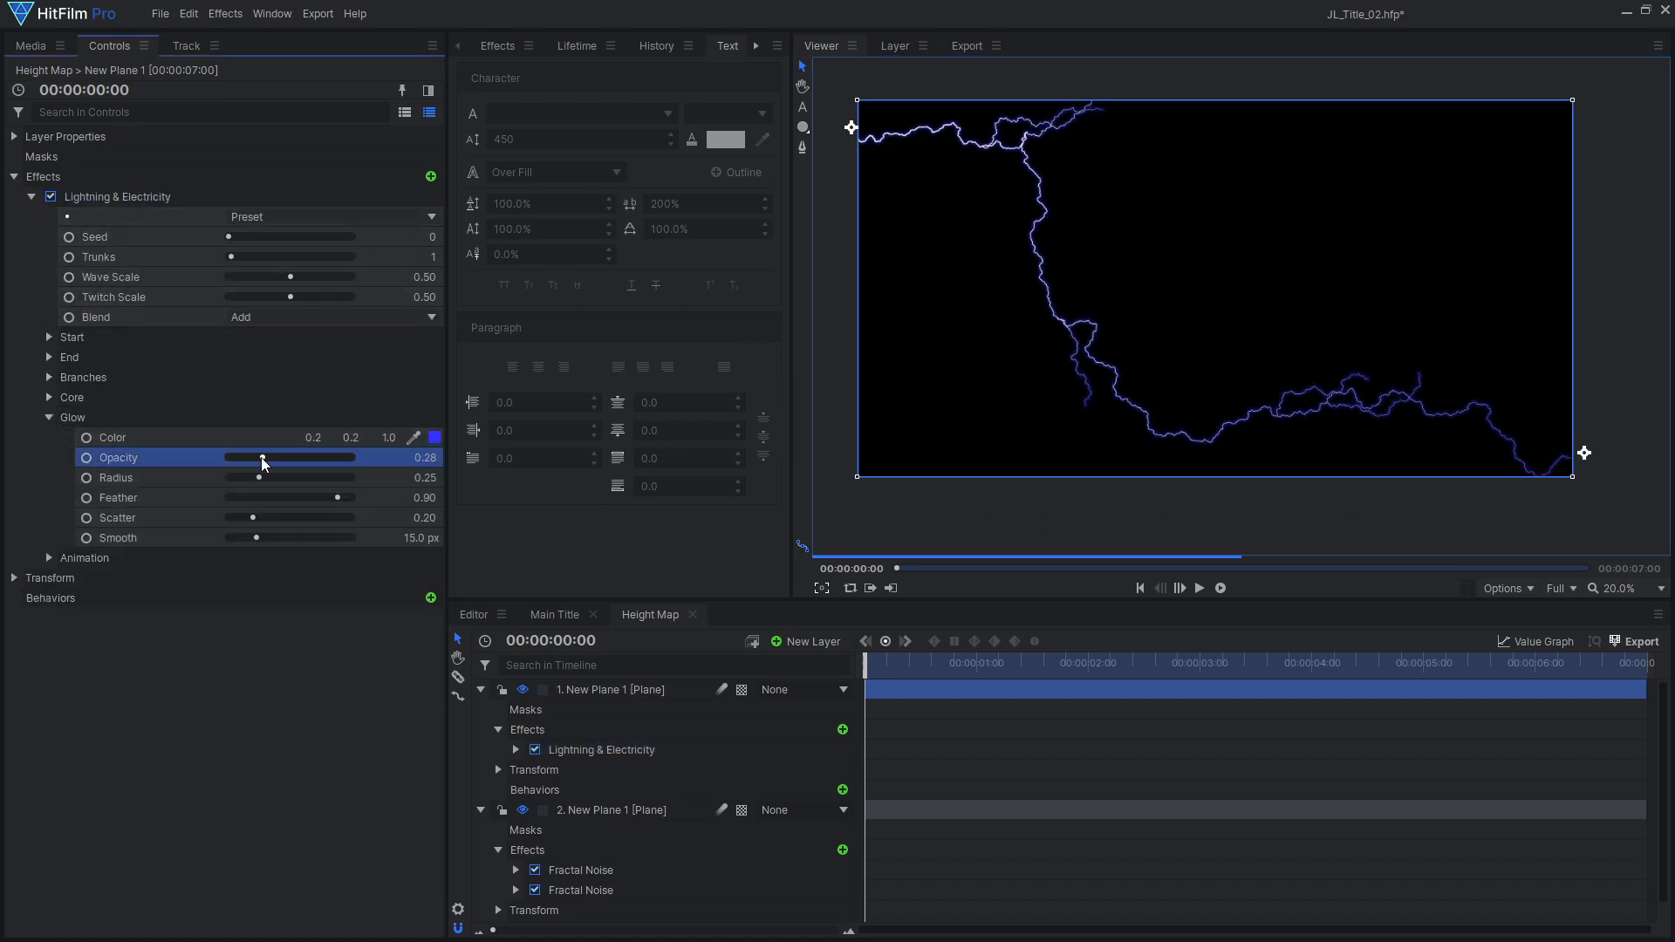
left_click_drag(260, 457, 179, 488)
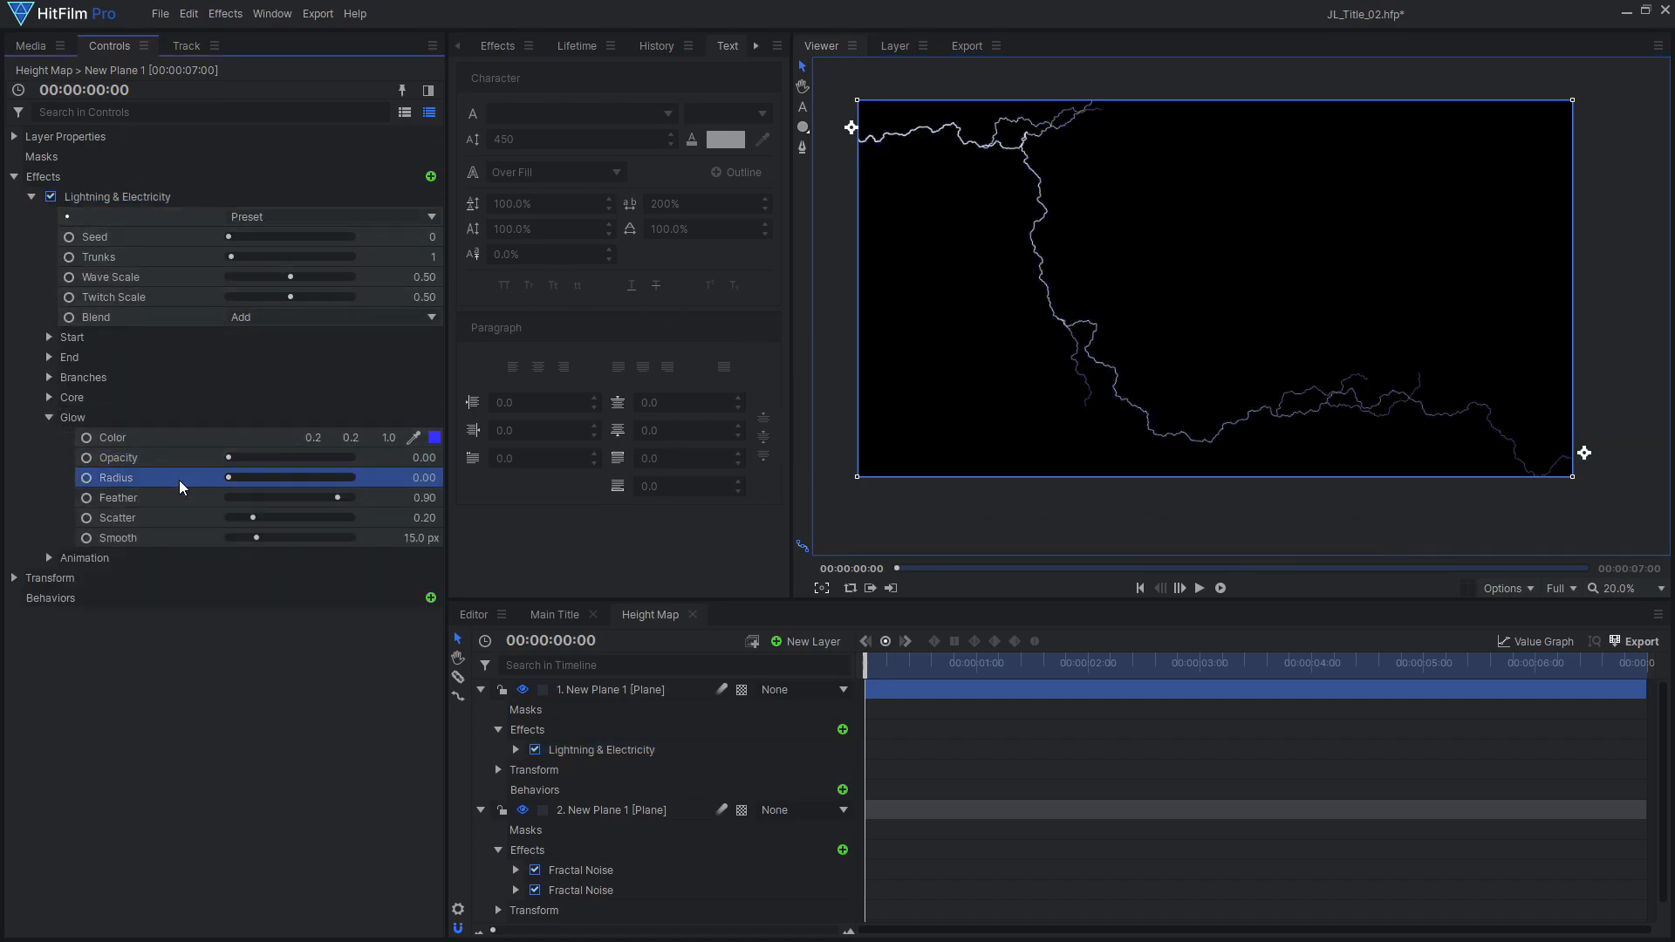
left_click(50, 418)
Step: Set the lightning's animation speed to 0 and its number of trunks to 9
left_click(49, 436)
left_click_drag(289, 458, 246, 462)
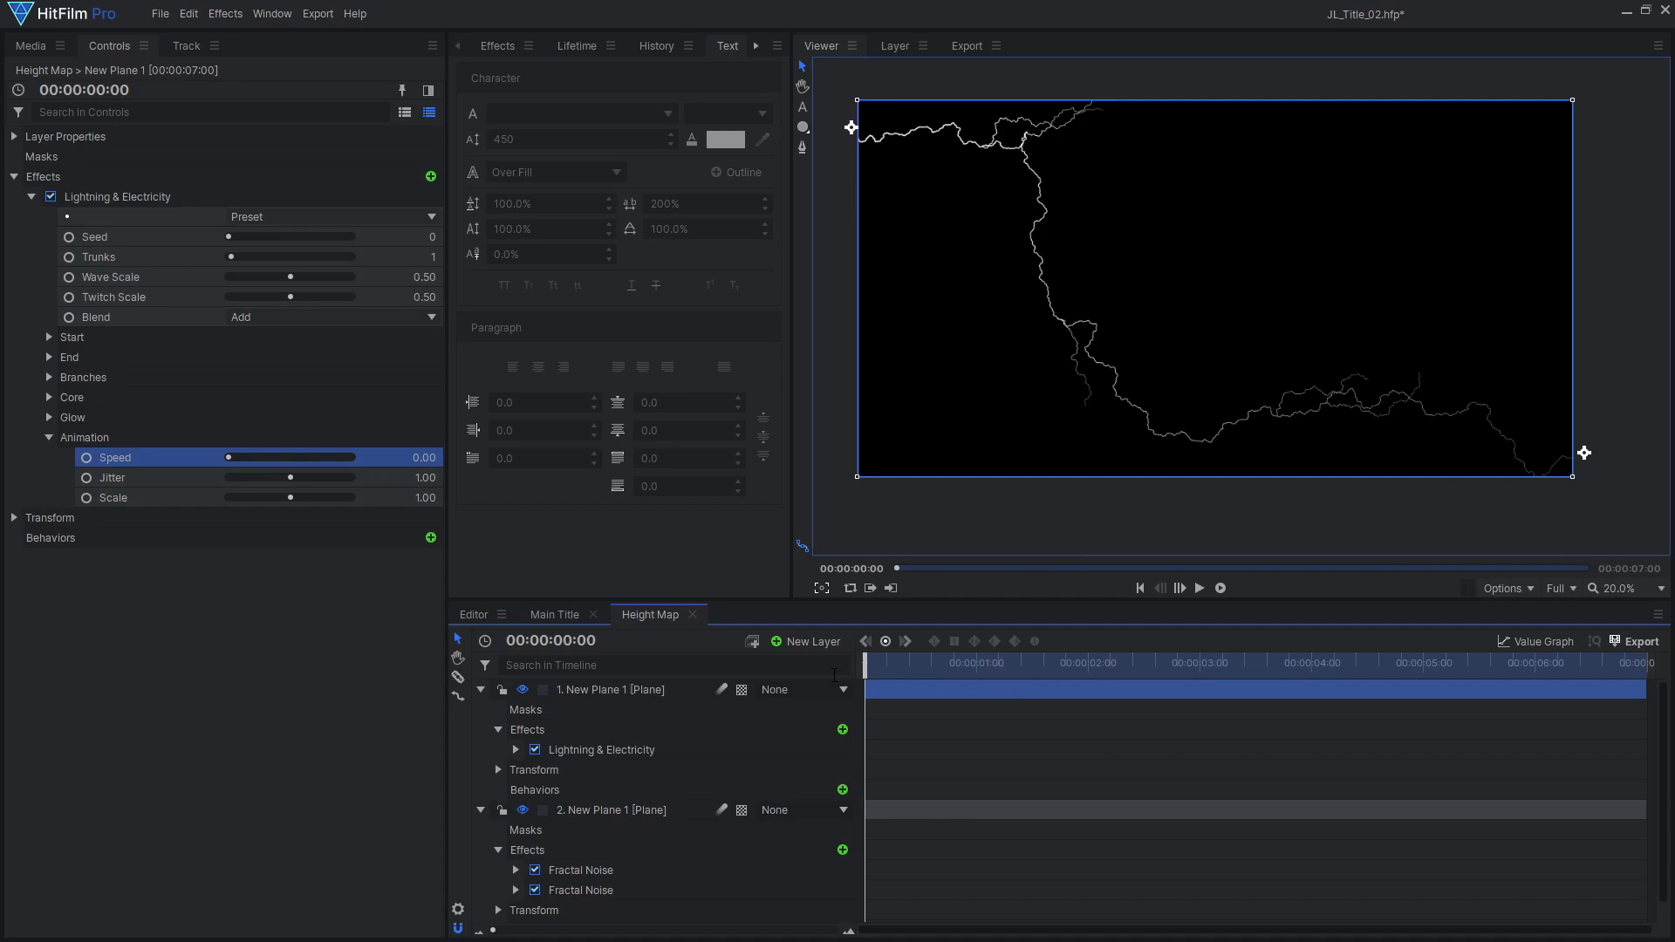
left_click(239, 258)
left_click_drag(239, 258, 247, 258)
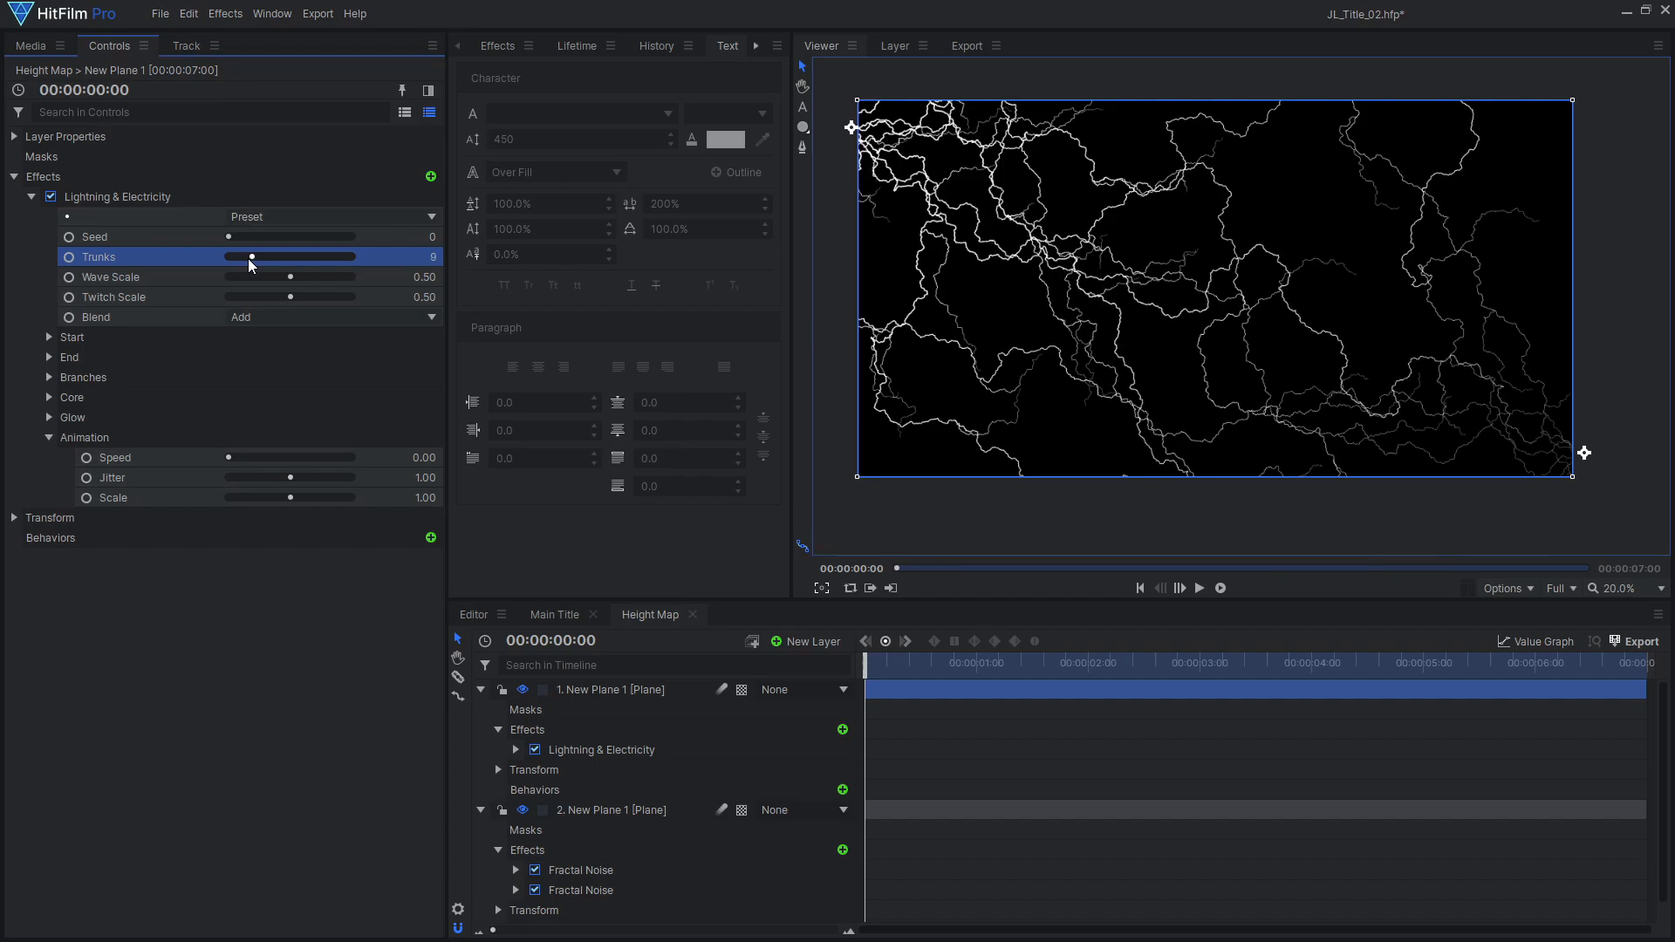
Step: Set the width at the lightning's end to 1.00
left_click(50, 355)
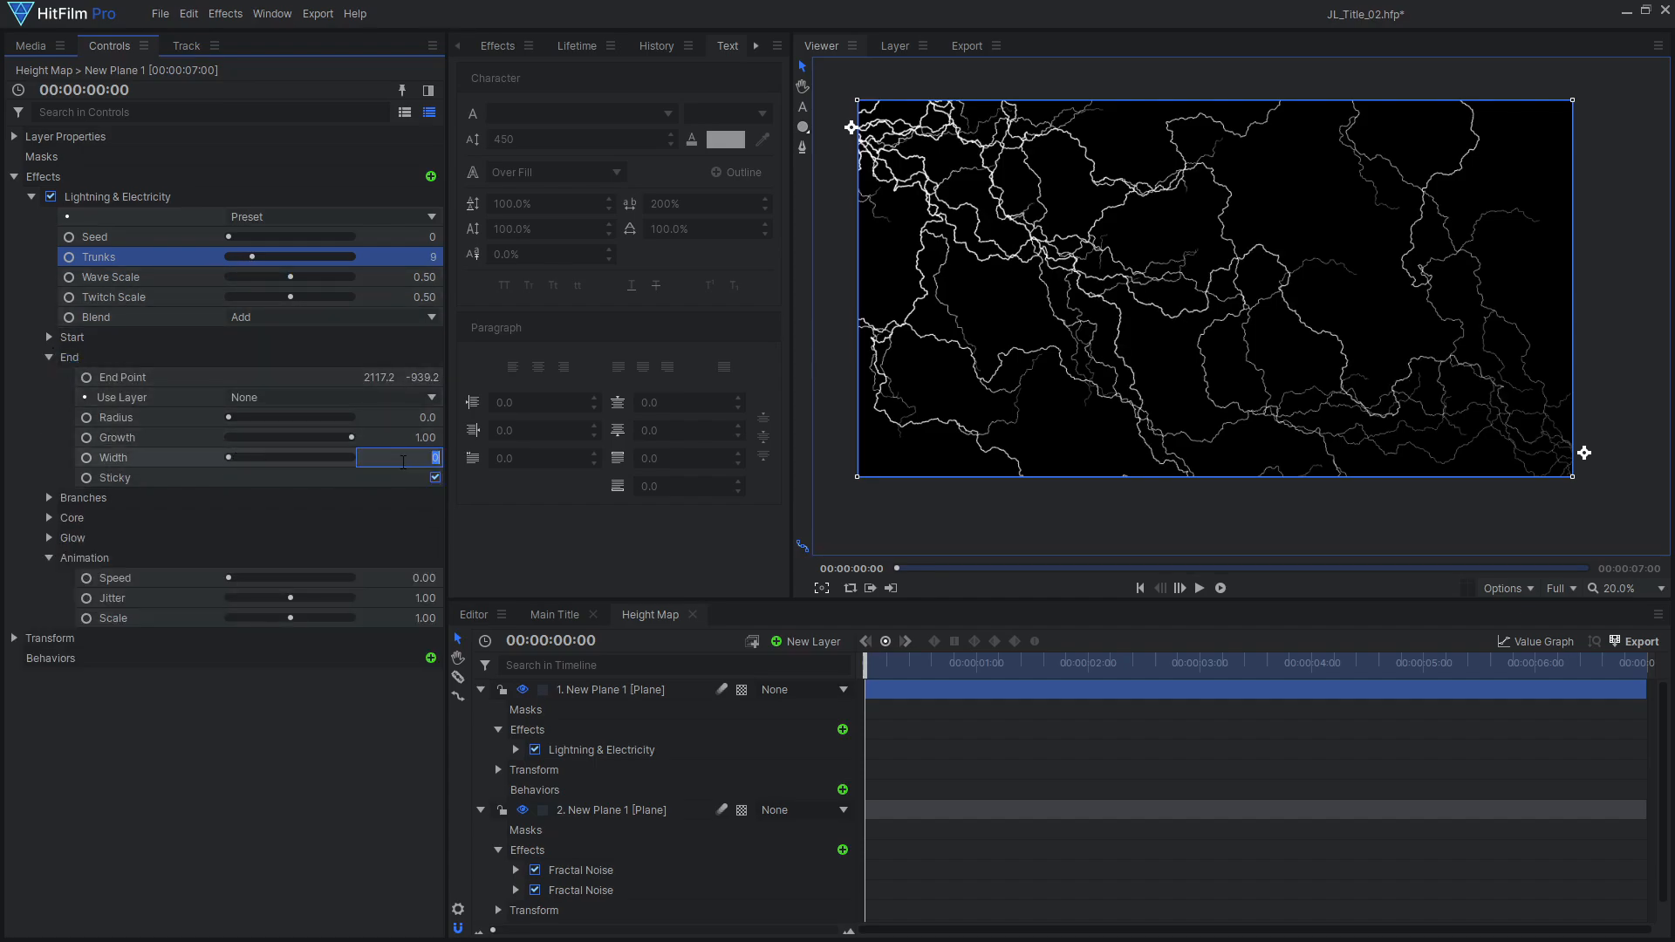
key("Return")
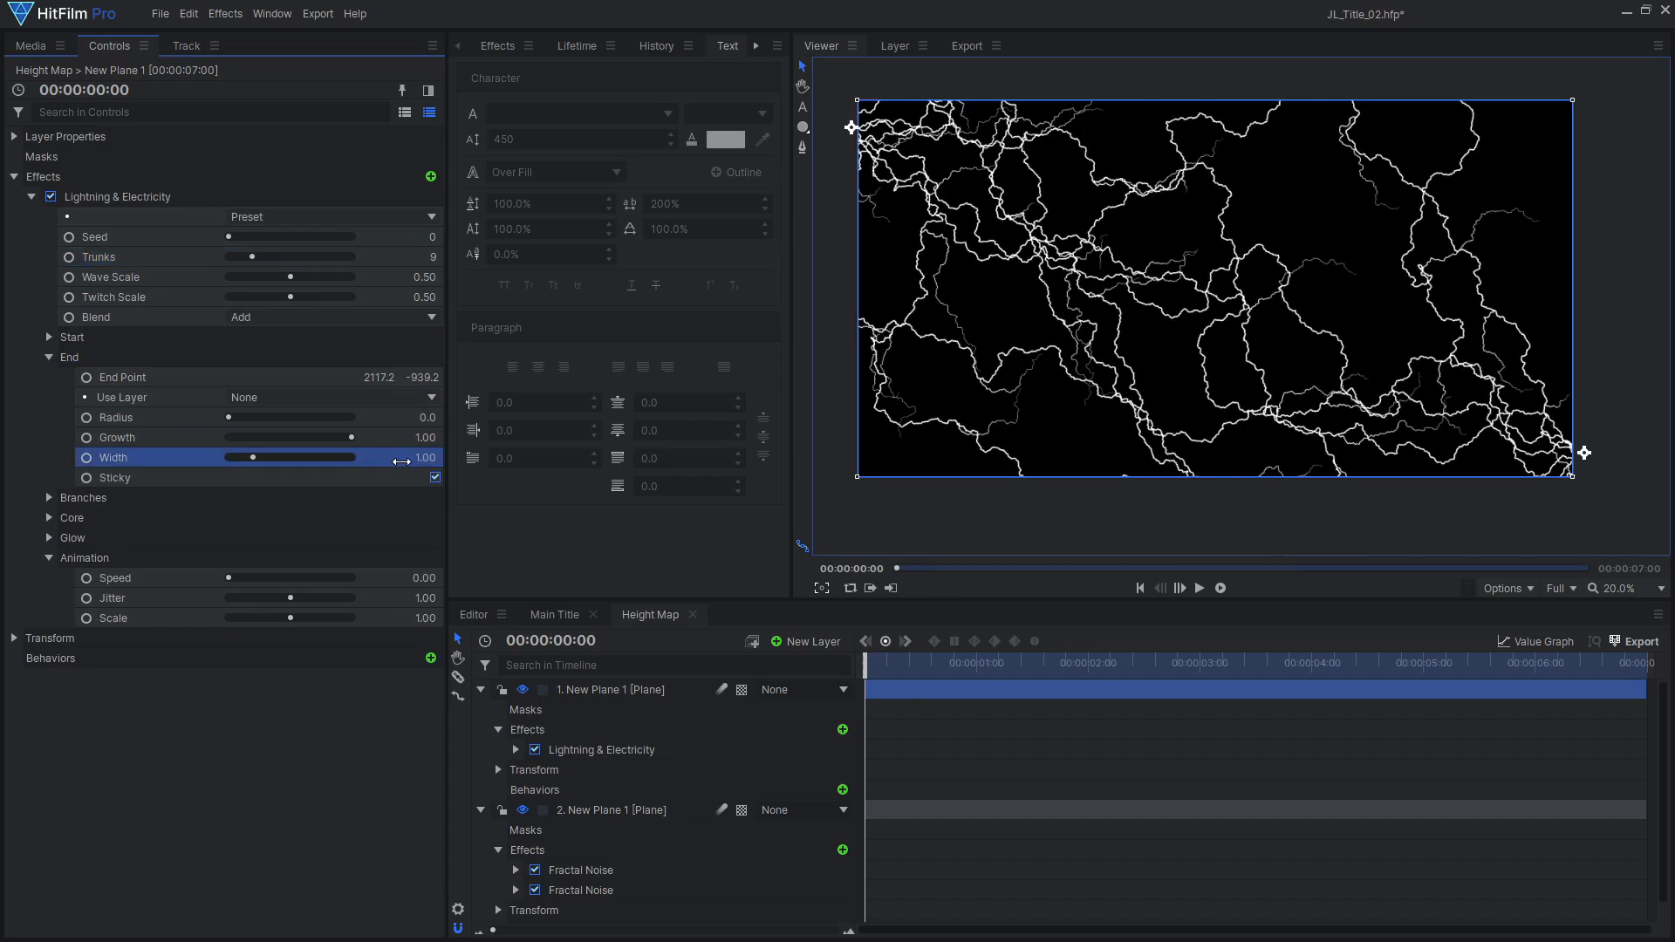
left_click(32, 197)
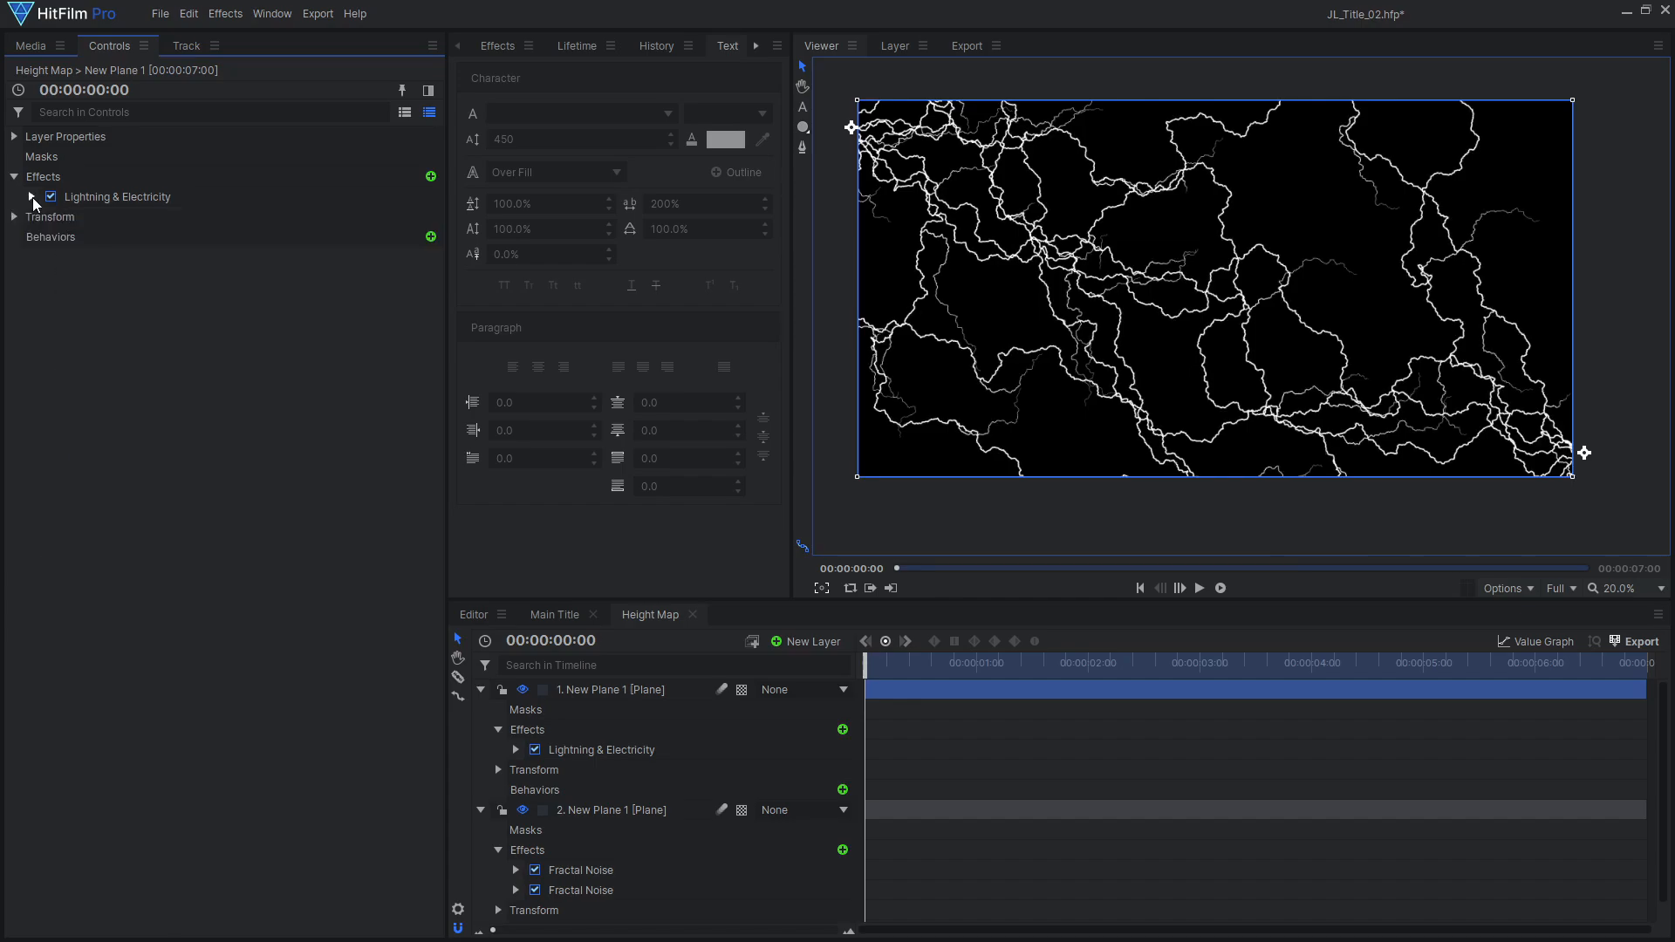
Step: Add an Invert effect to the lightning plane and set the layer's blend mode to Multiply
left_click(427, 179)
type("inv")
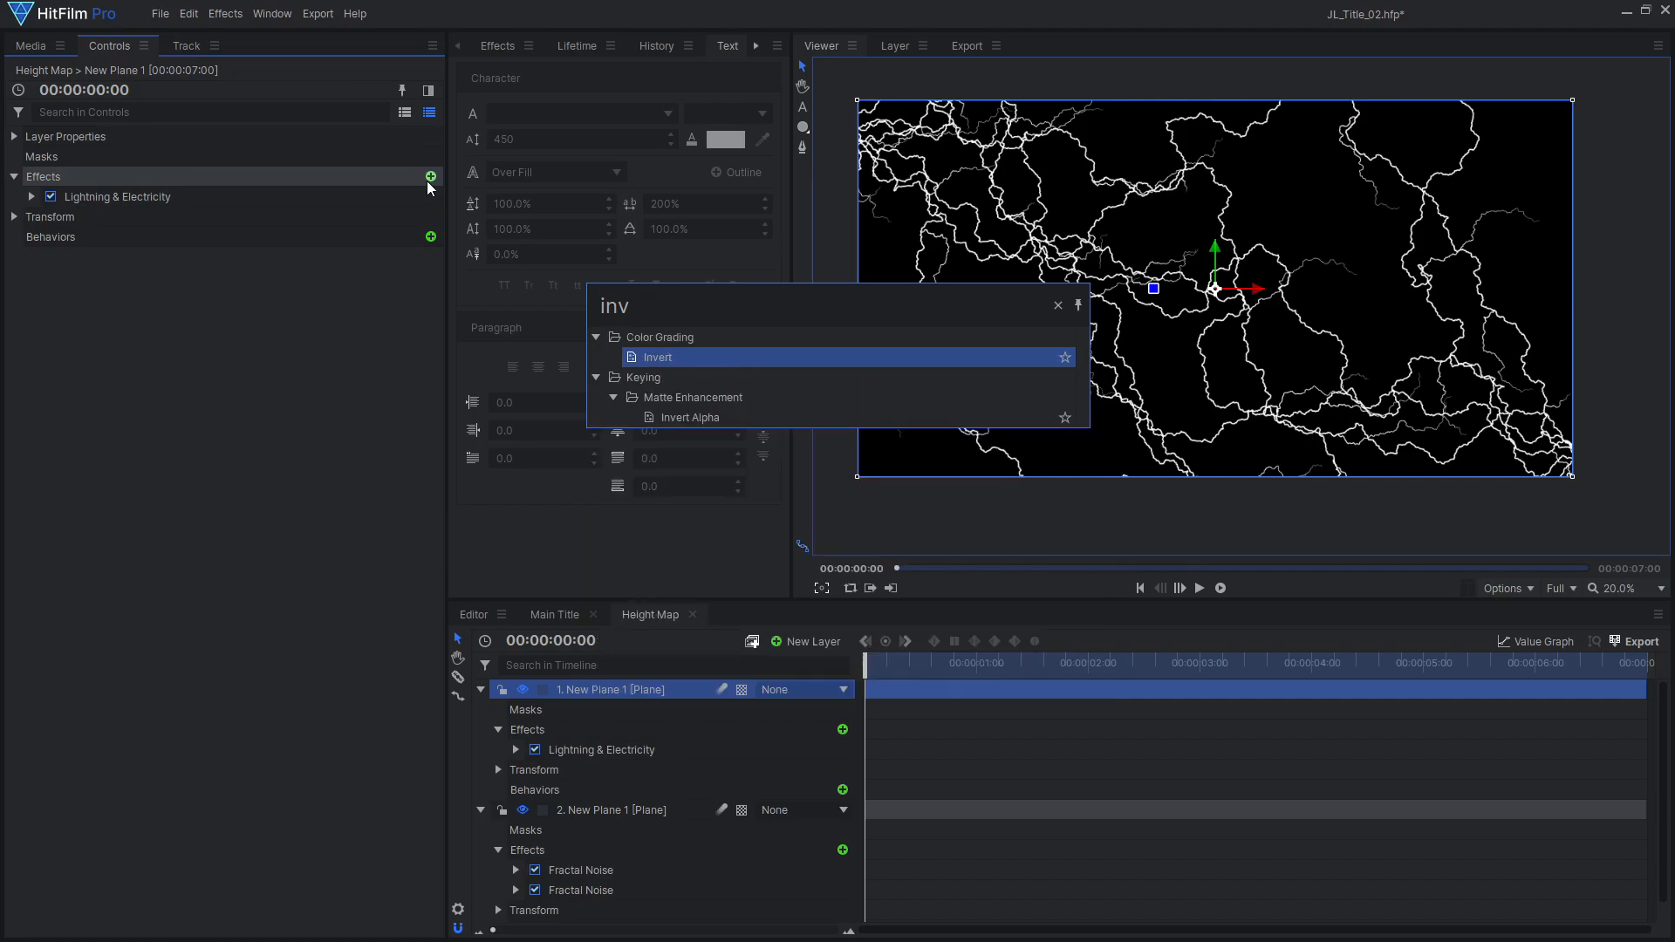
key("Return")
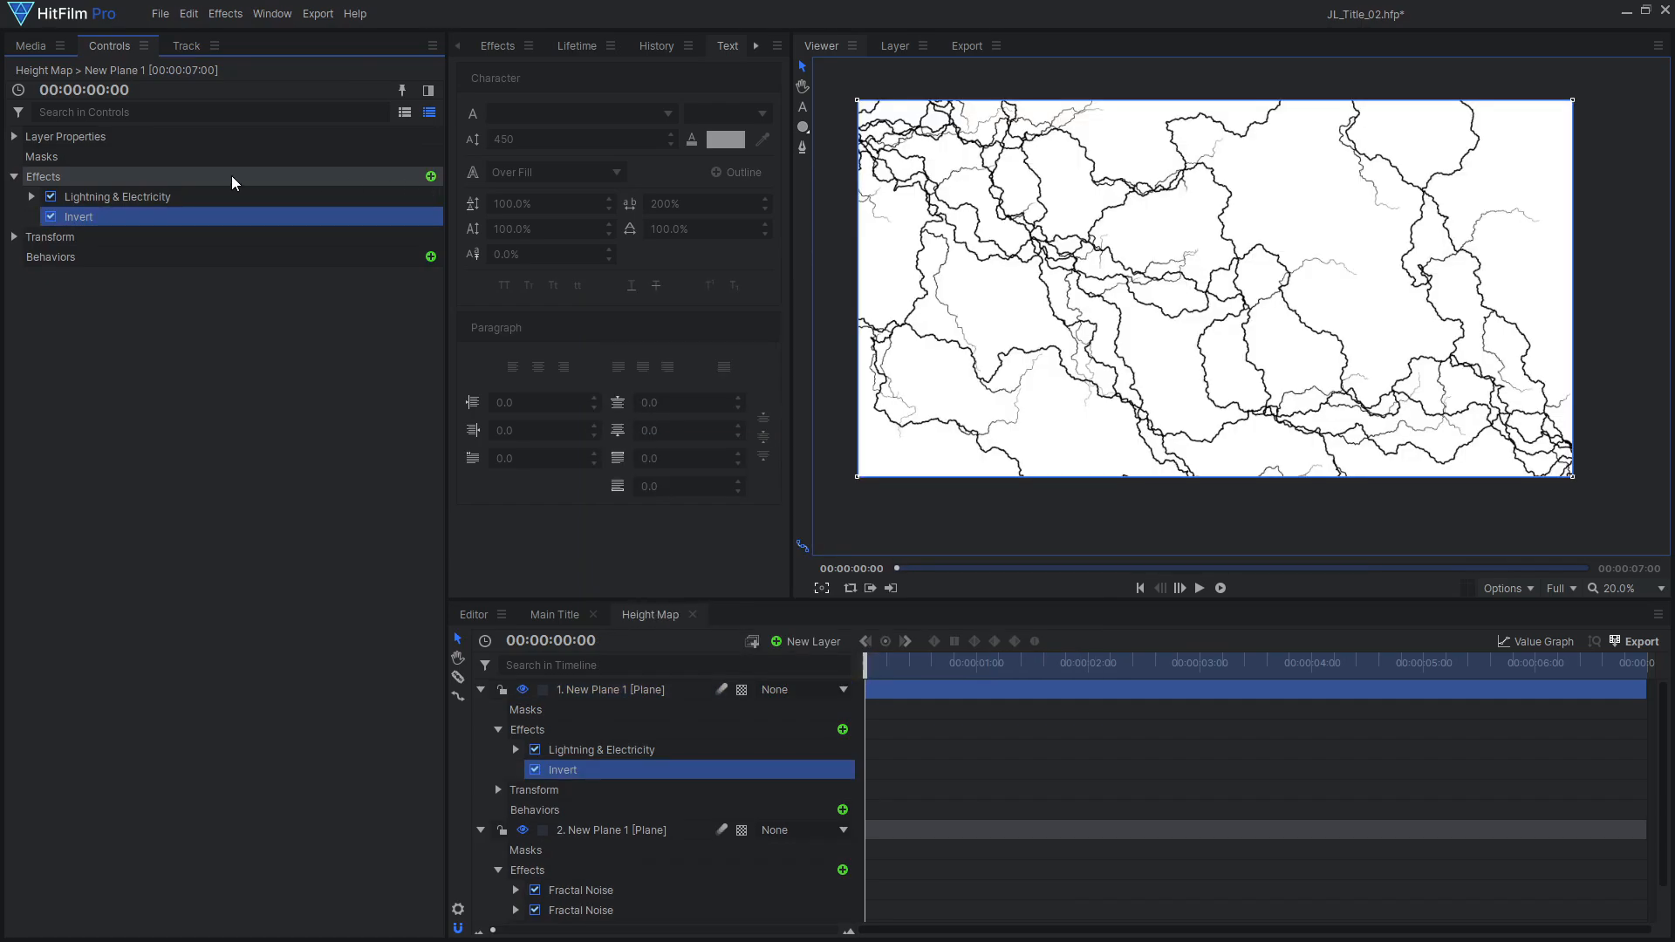
left_click(14, 137)
left_click(321, 222)
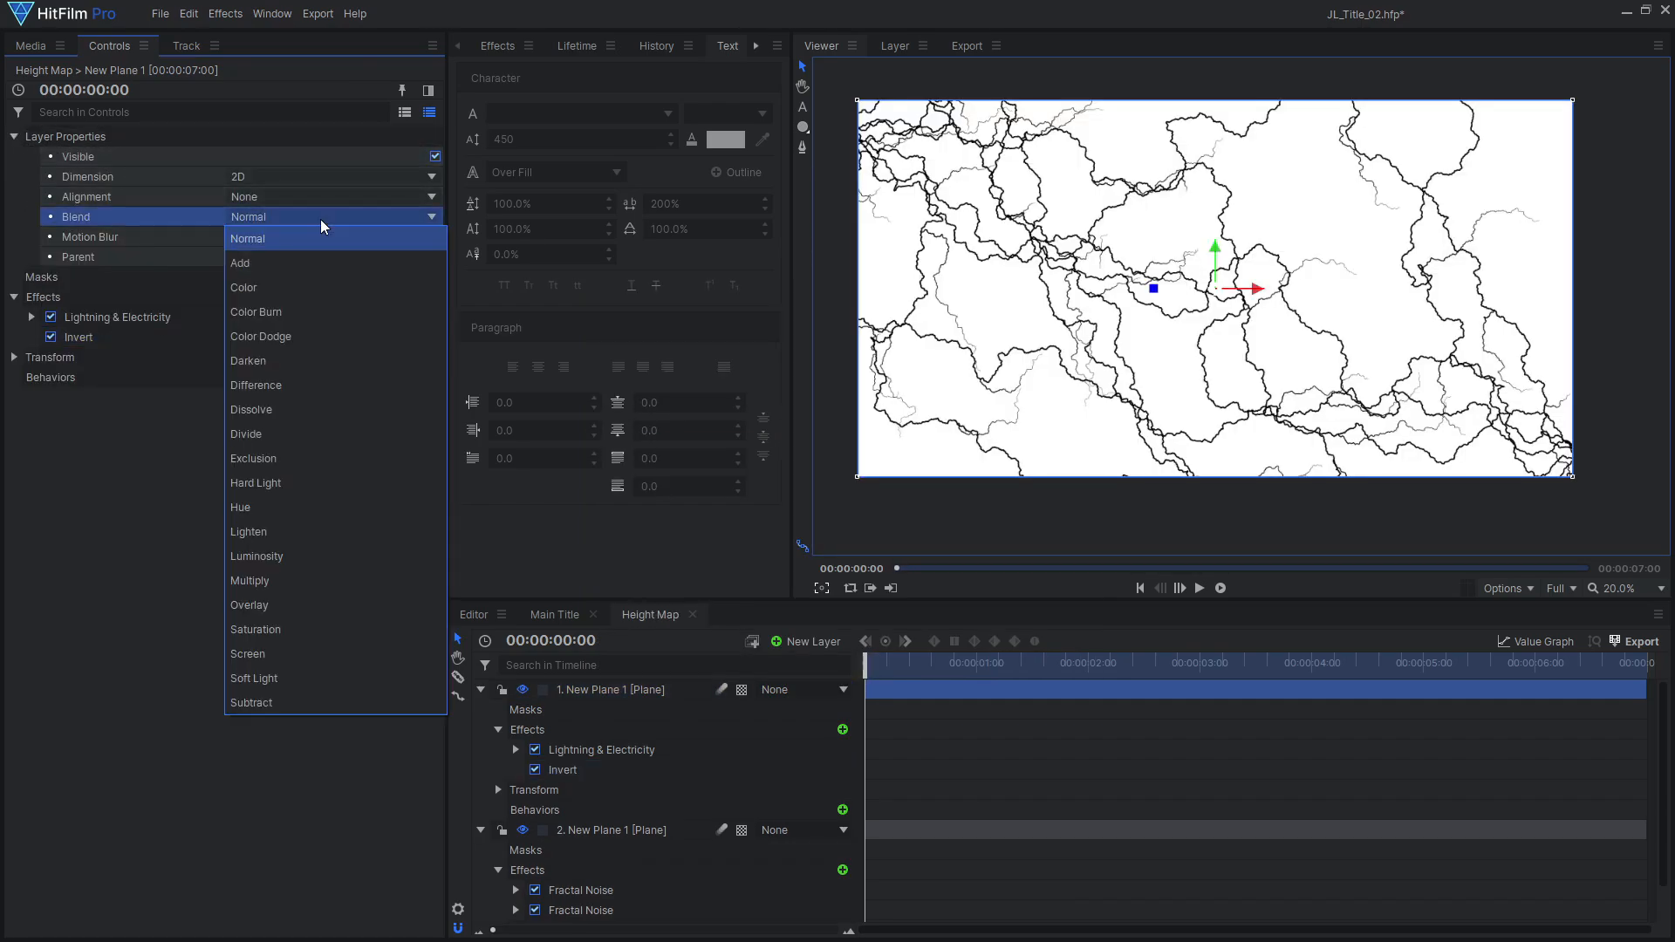
left_click(305, 577)
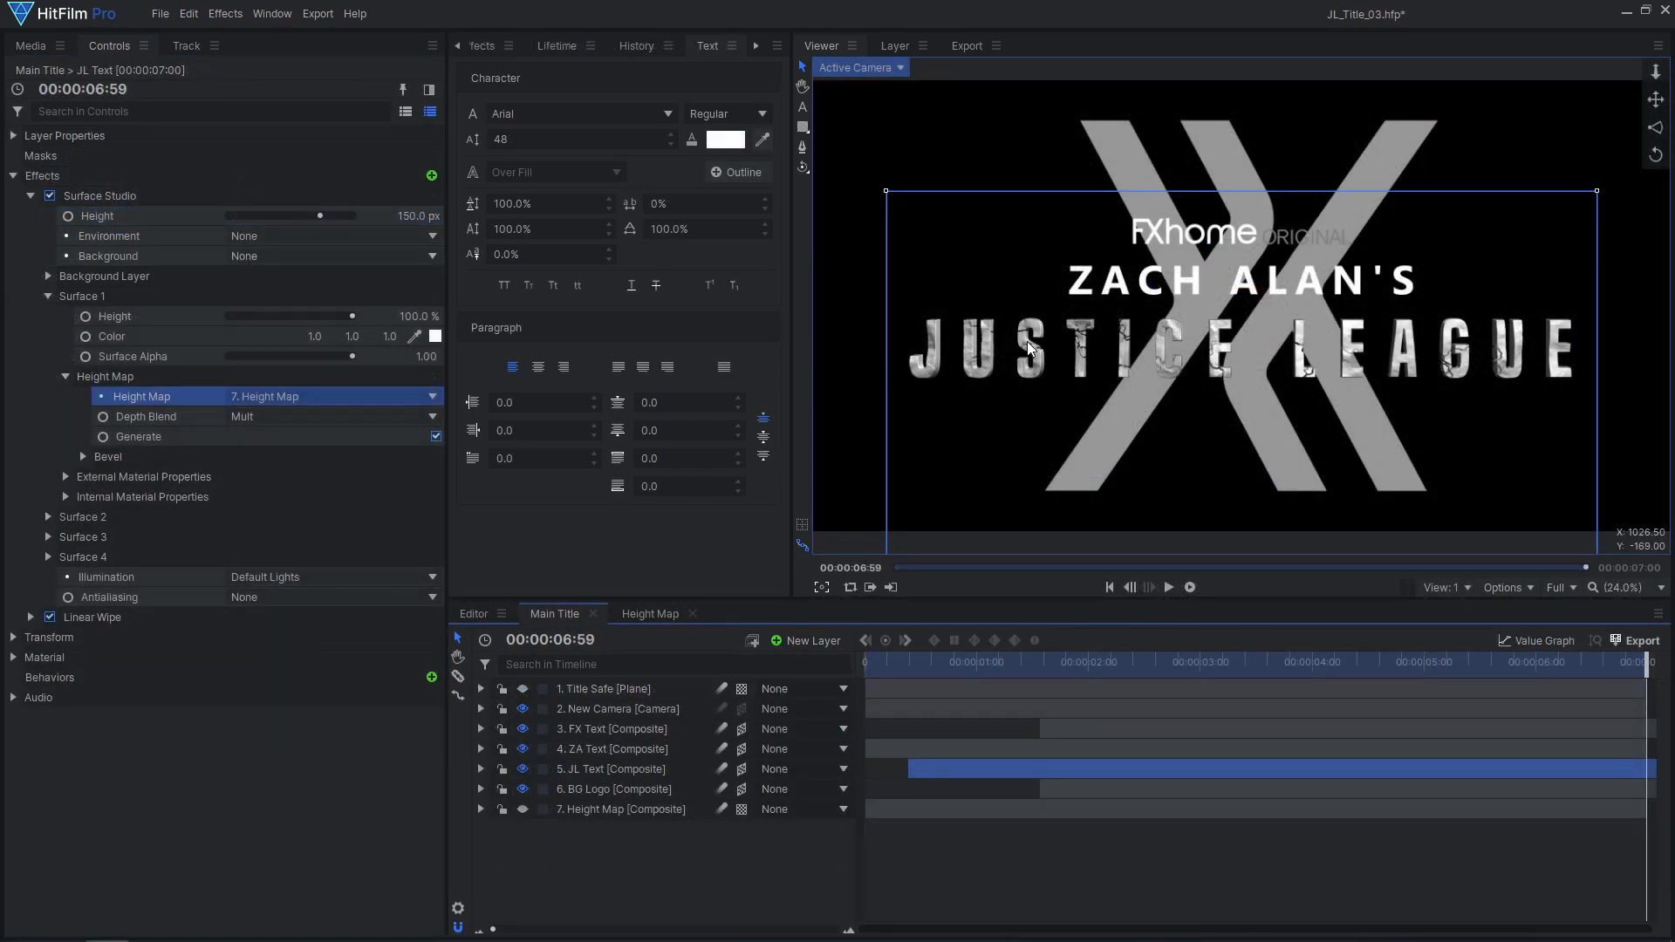
Step: Check the cracks on the title text, and add a Fractal Noise effect to the lightning plane between Lightning & Electricity and Invert
scroll(1029, 344, "up", 3)
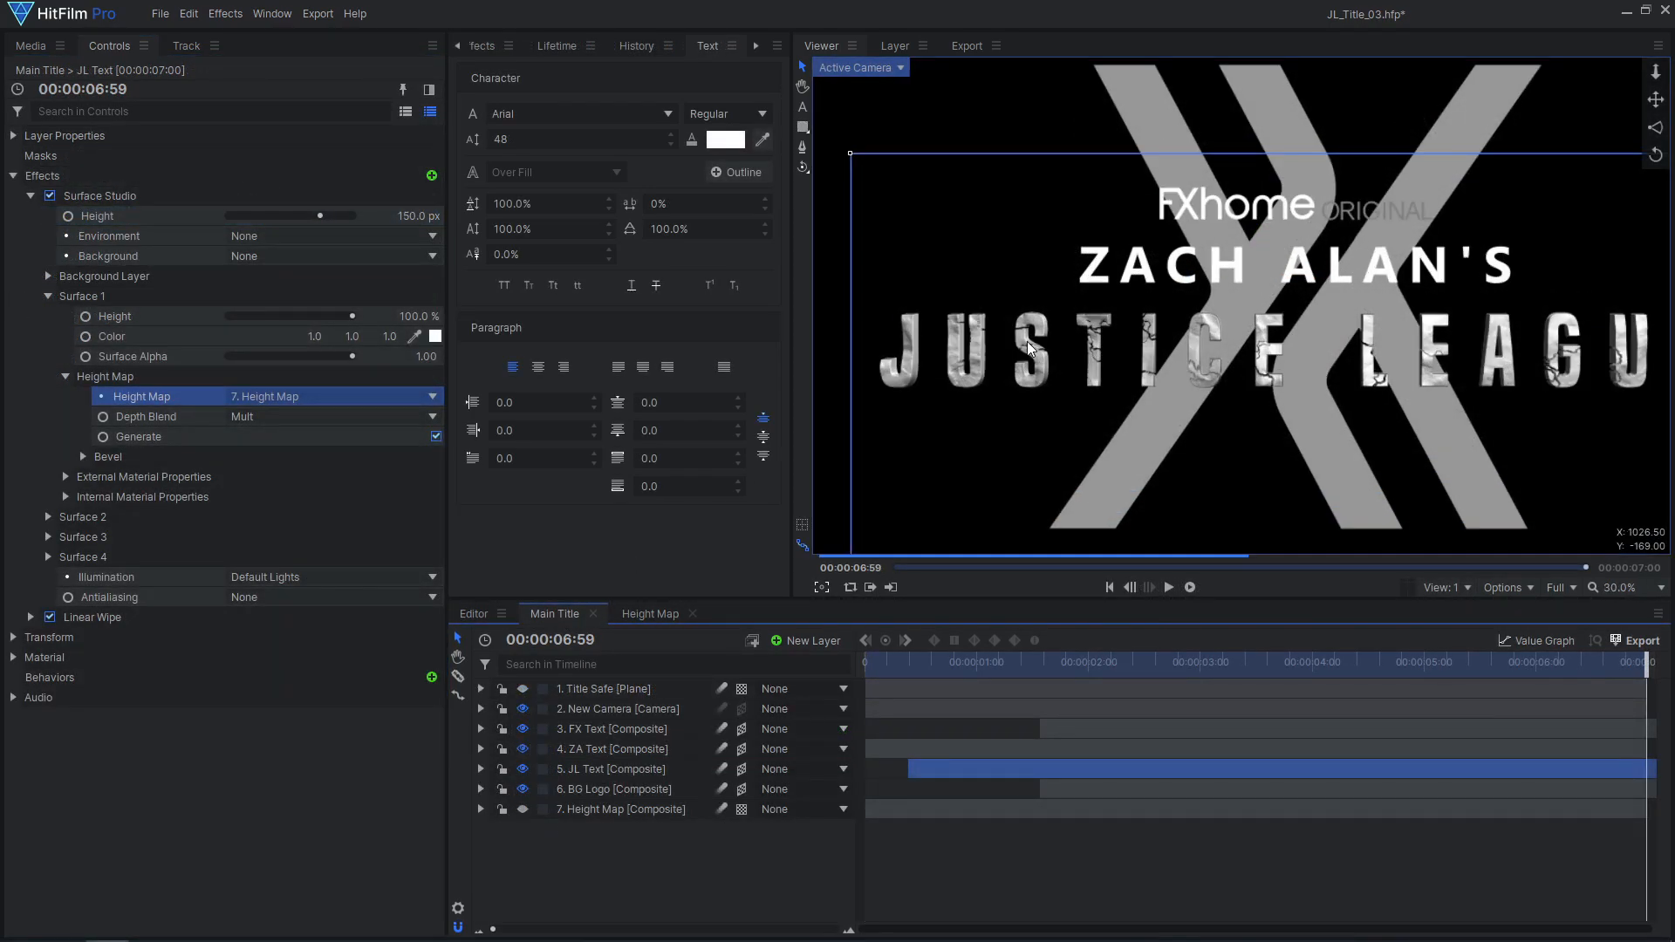
left_click_drag(1046, 367, 1121, 367)
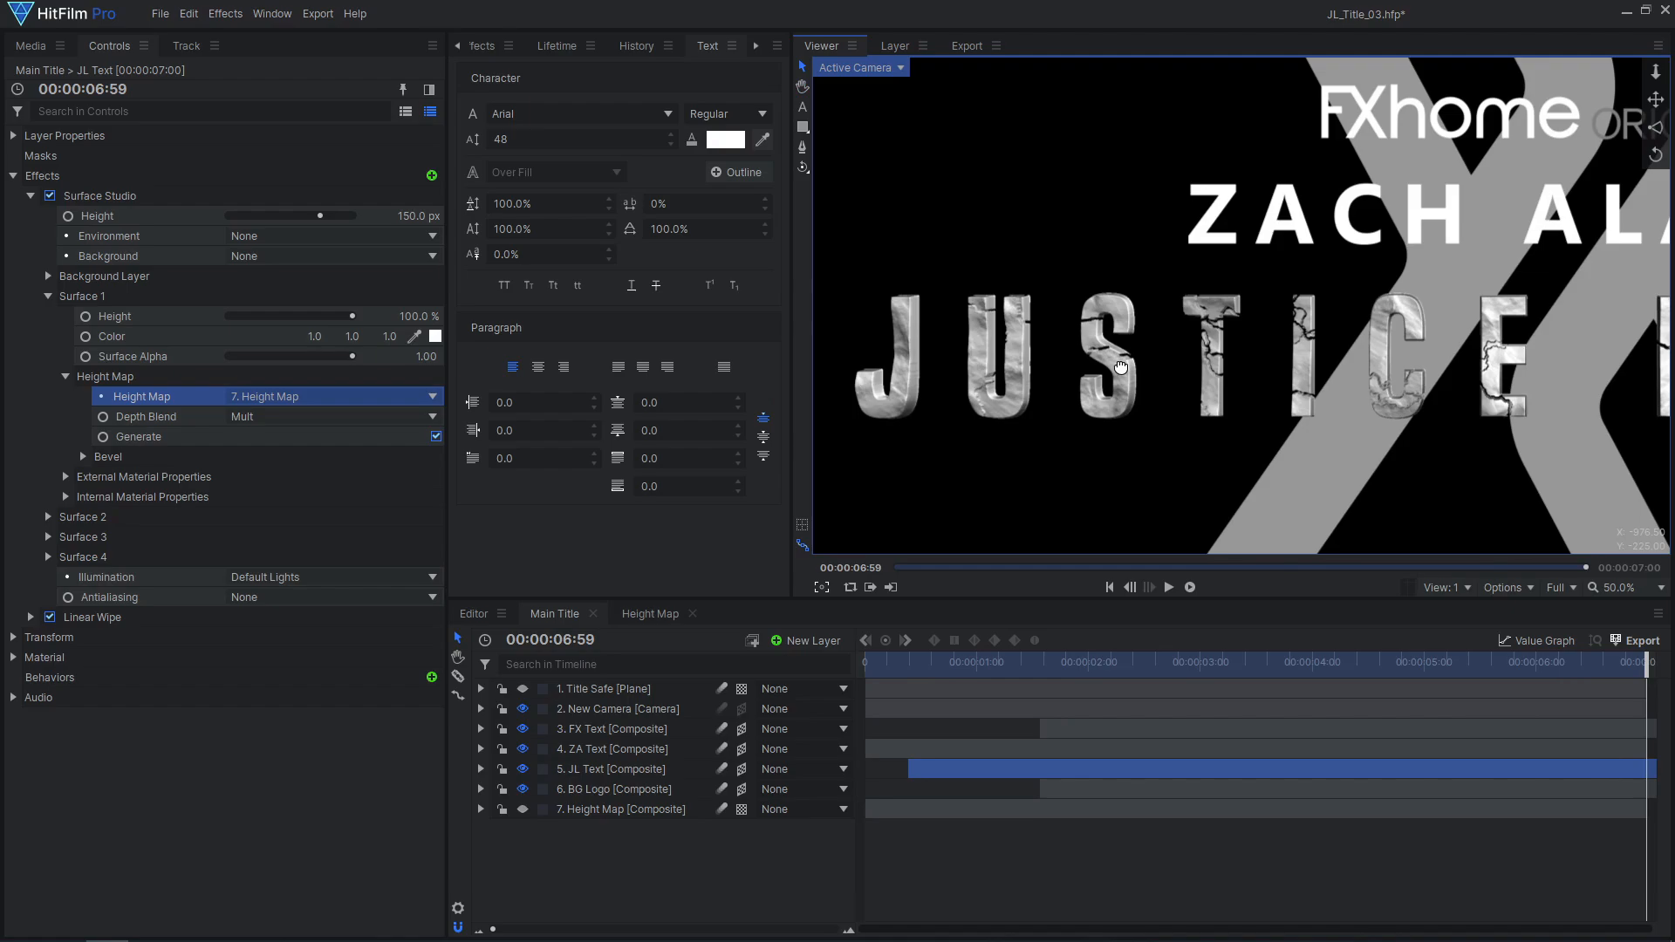
left_click(646, 615)
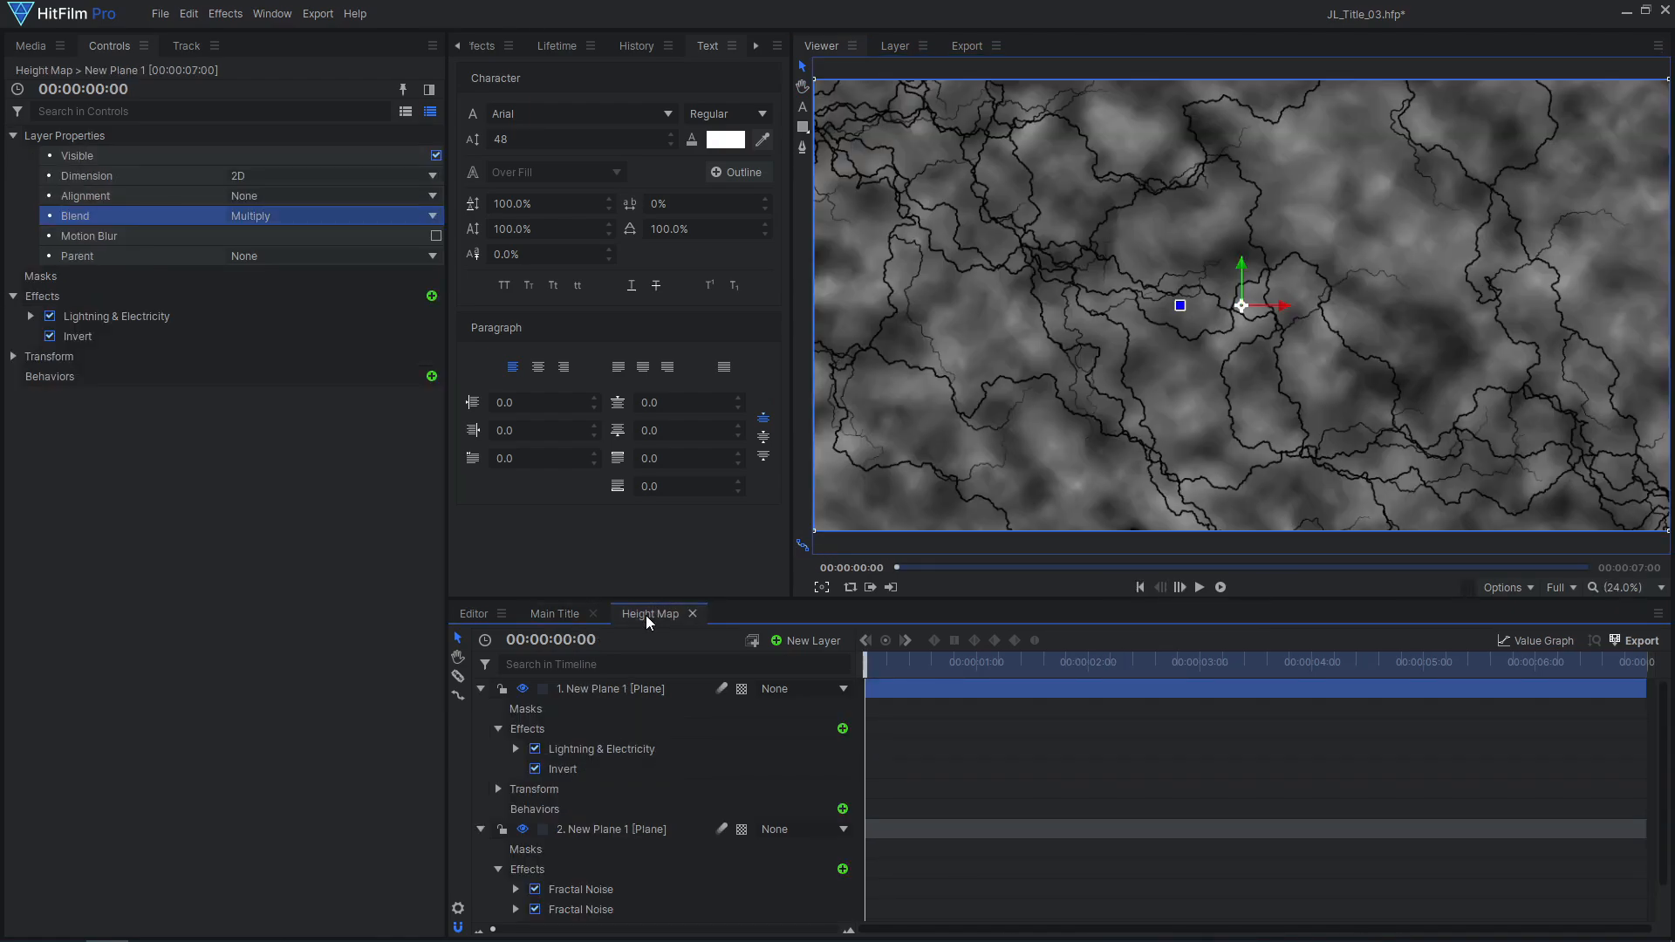
left_click(431, 297)
type("fract")
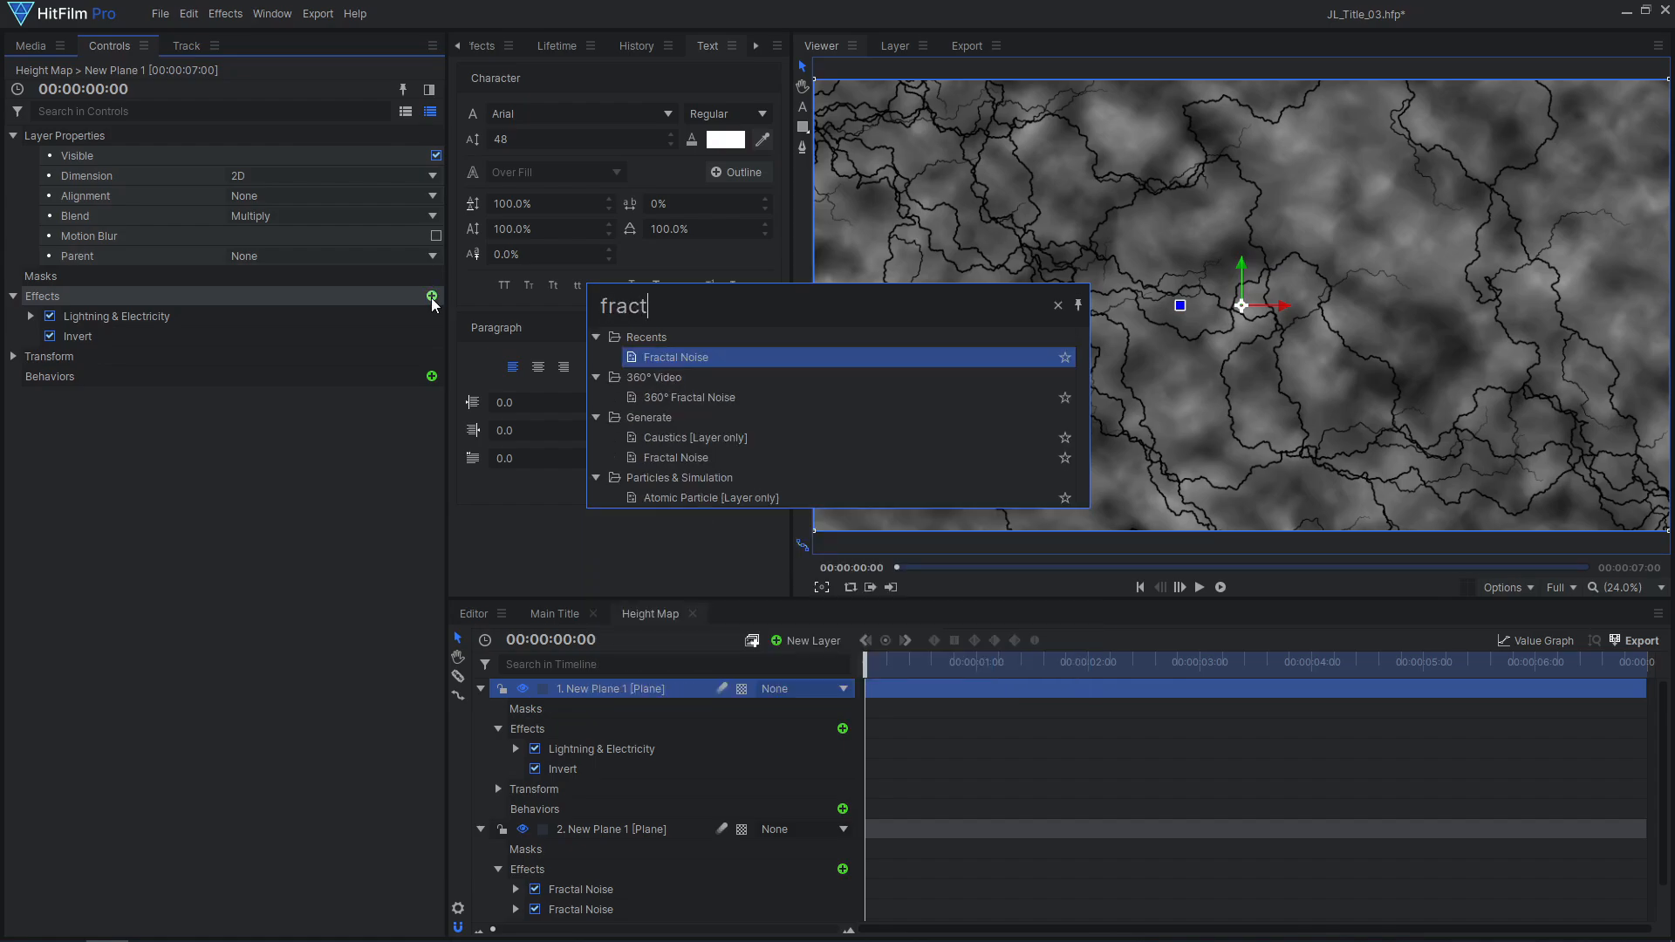
key("Return")
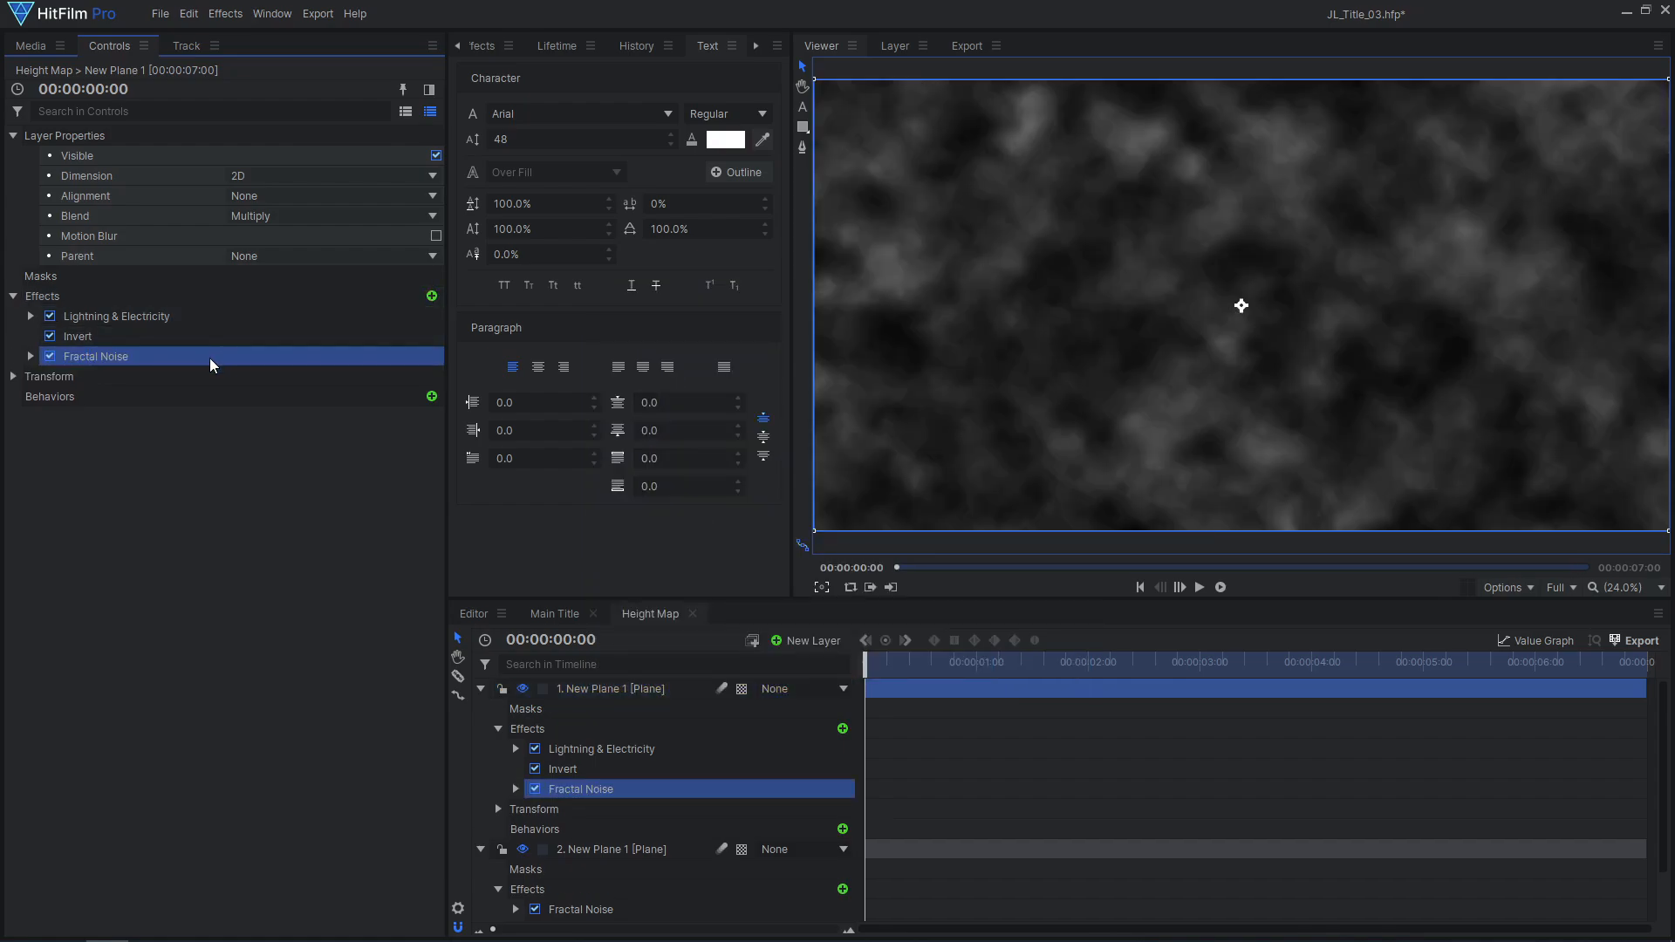
left_click_drag(204, 333, 204, 333)
Step: Set the blend of the lightning plane's Fractal Noise to Multiply in its appearance settings
left_click(29, 336)
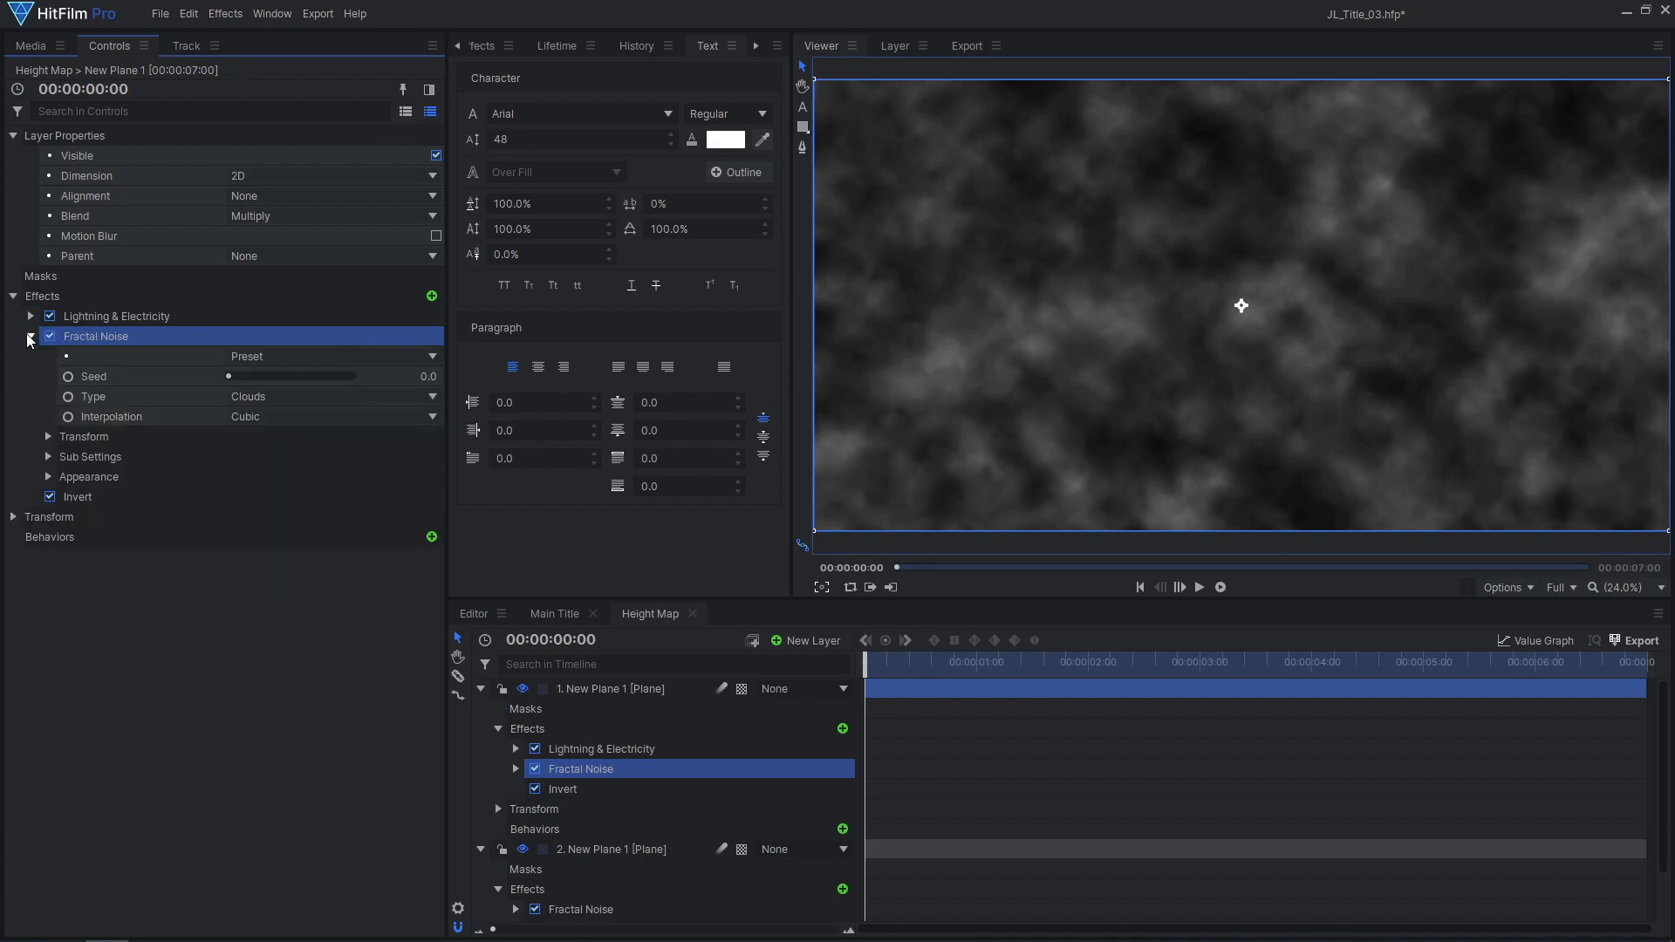
left_click(48, 476)
left_click(294, 575)
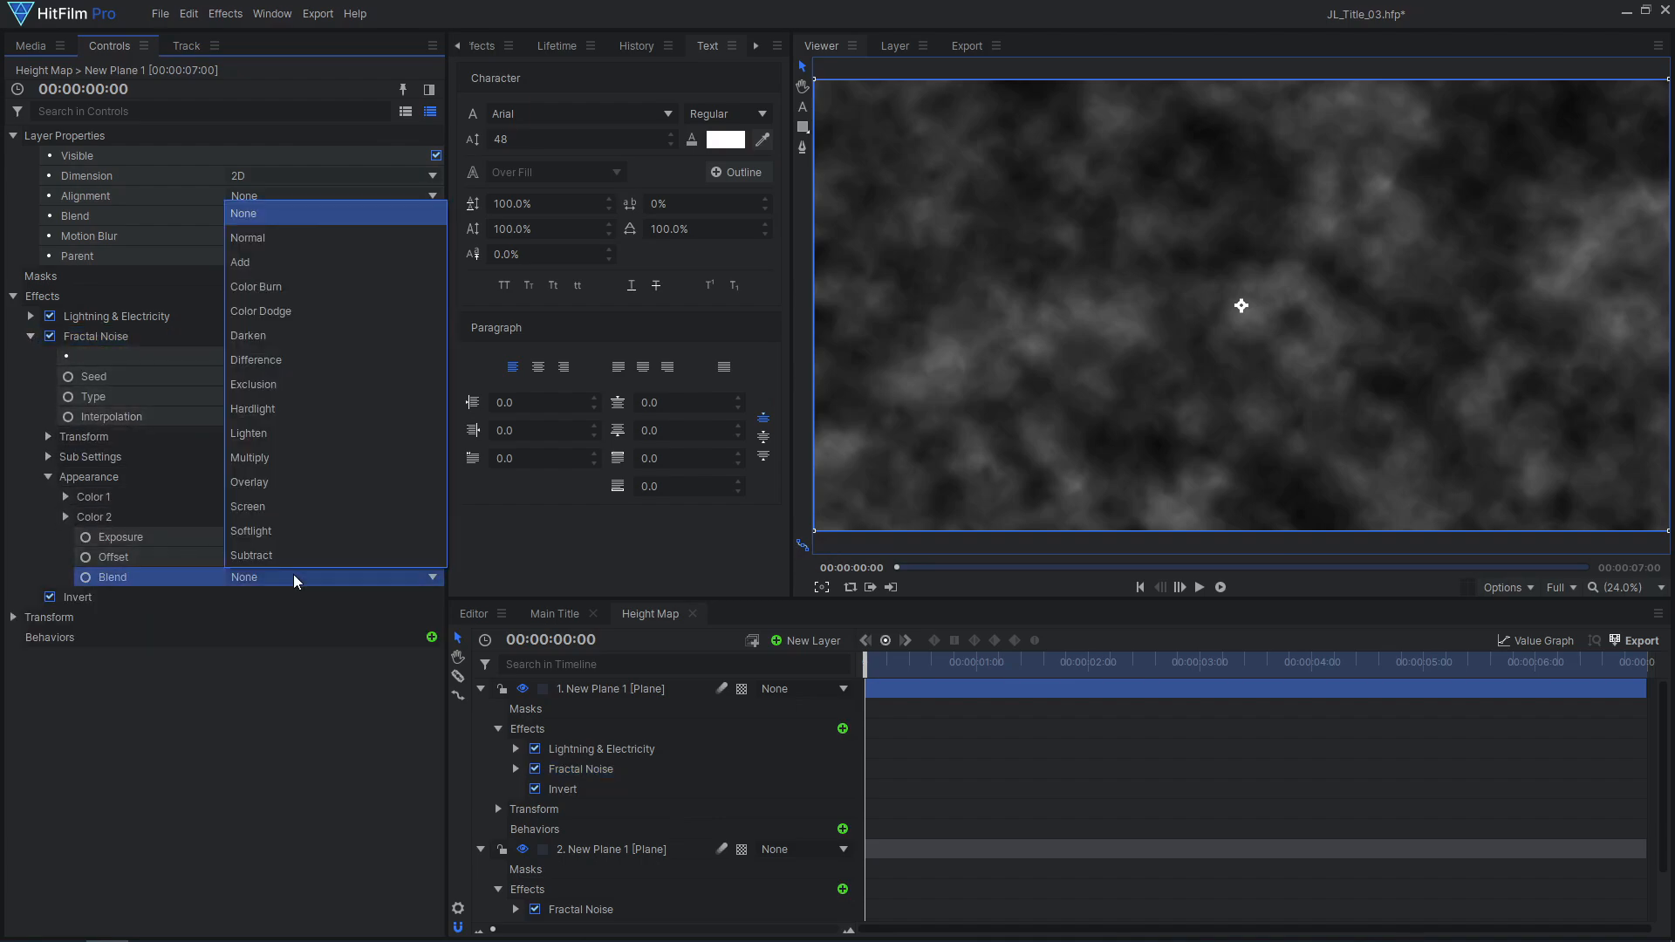
left_click(298, 462)
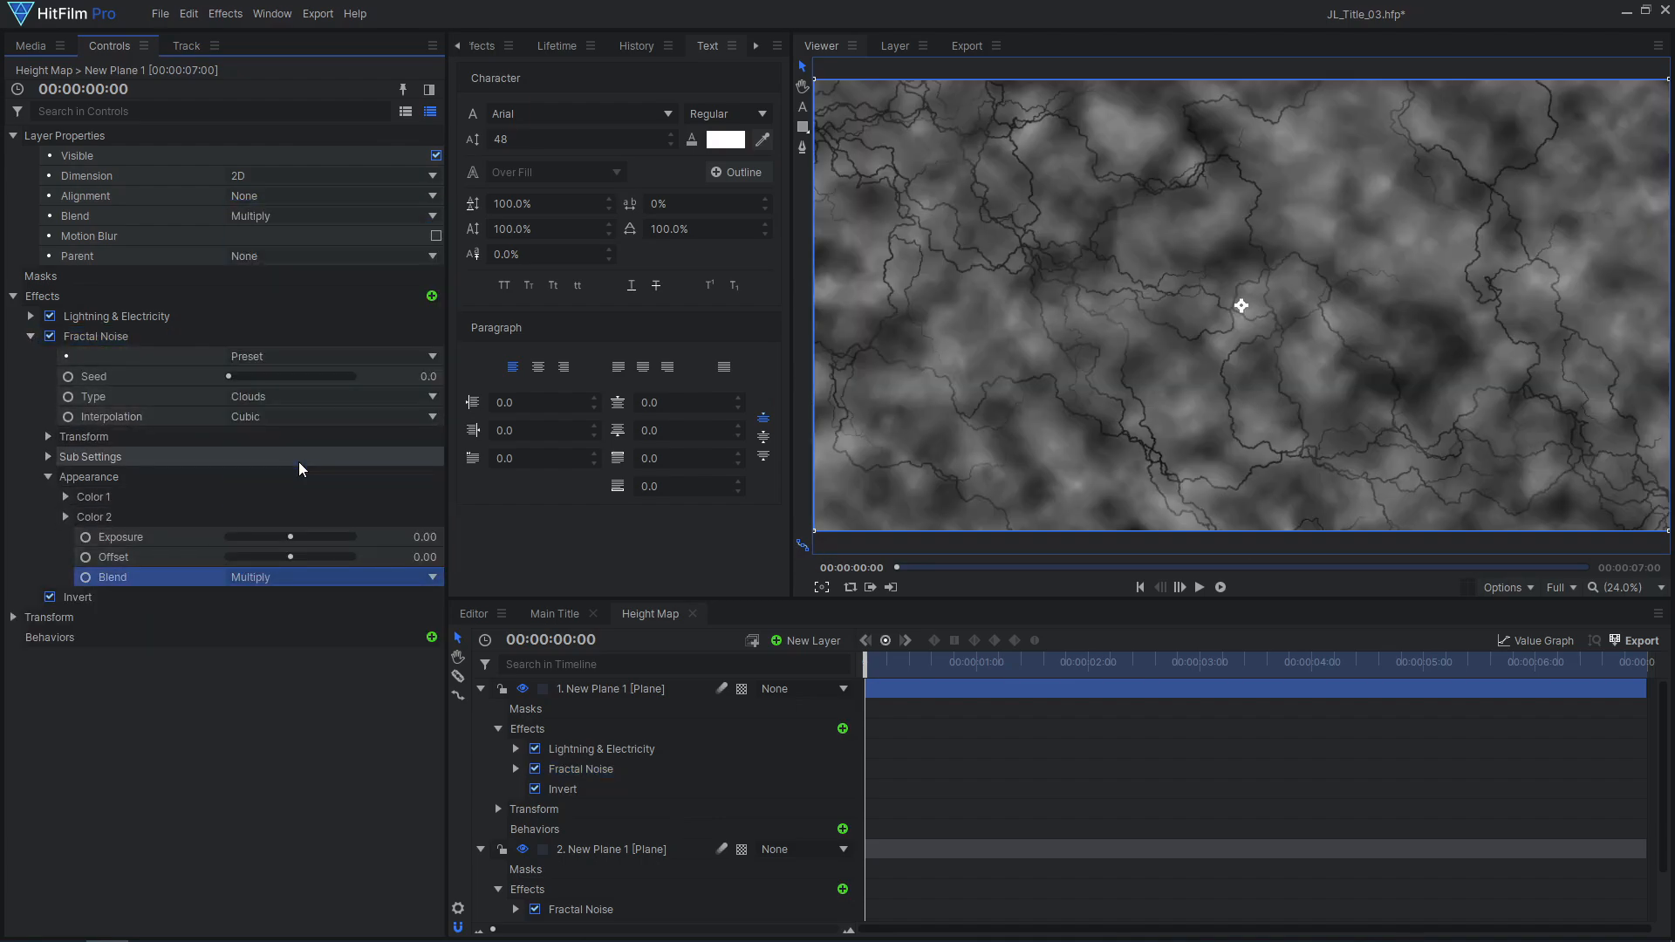
Step: Set the lightning plane's Fractal Noise offset to -0.27, exposure to 1.49 and scale to 40.9 px
left_click_drag(291, 557, 282, 556)
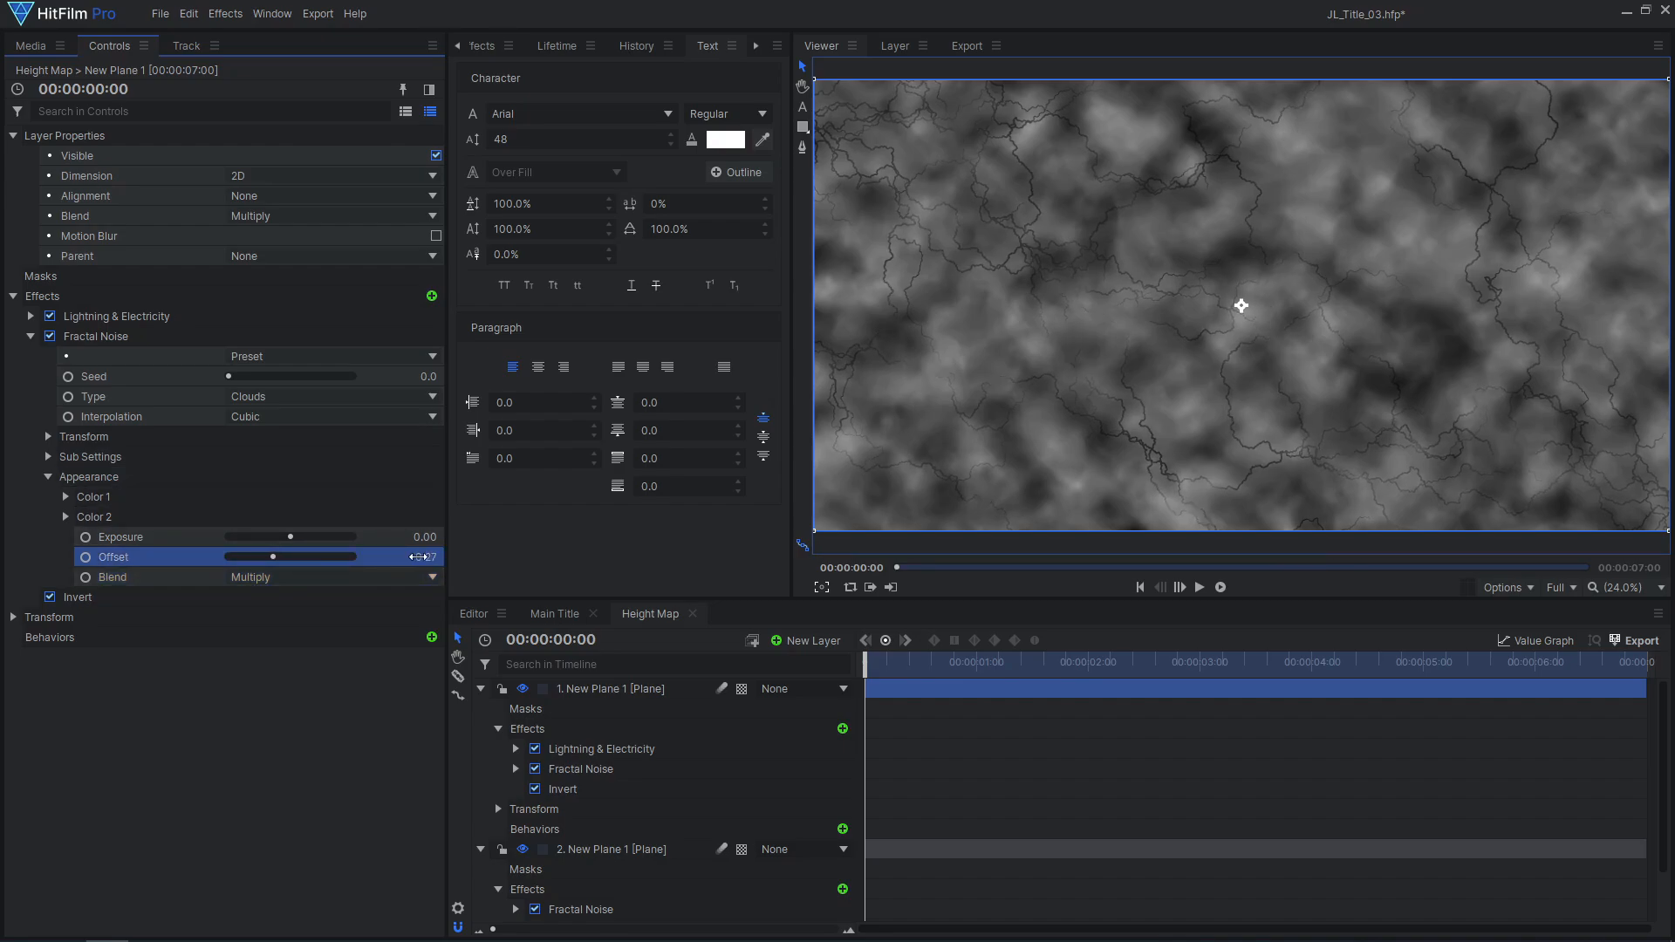
left_click_drag(420, 536, 441, 536)
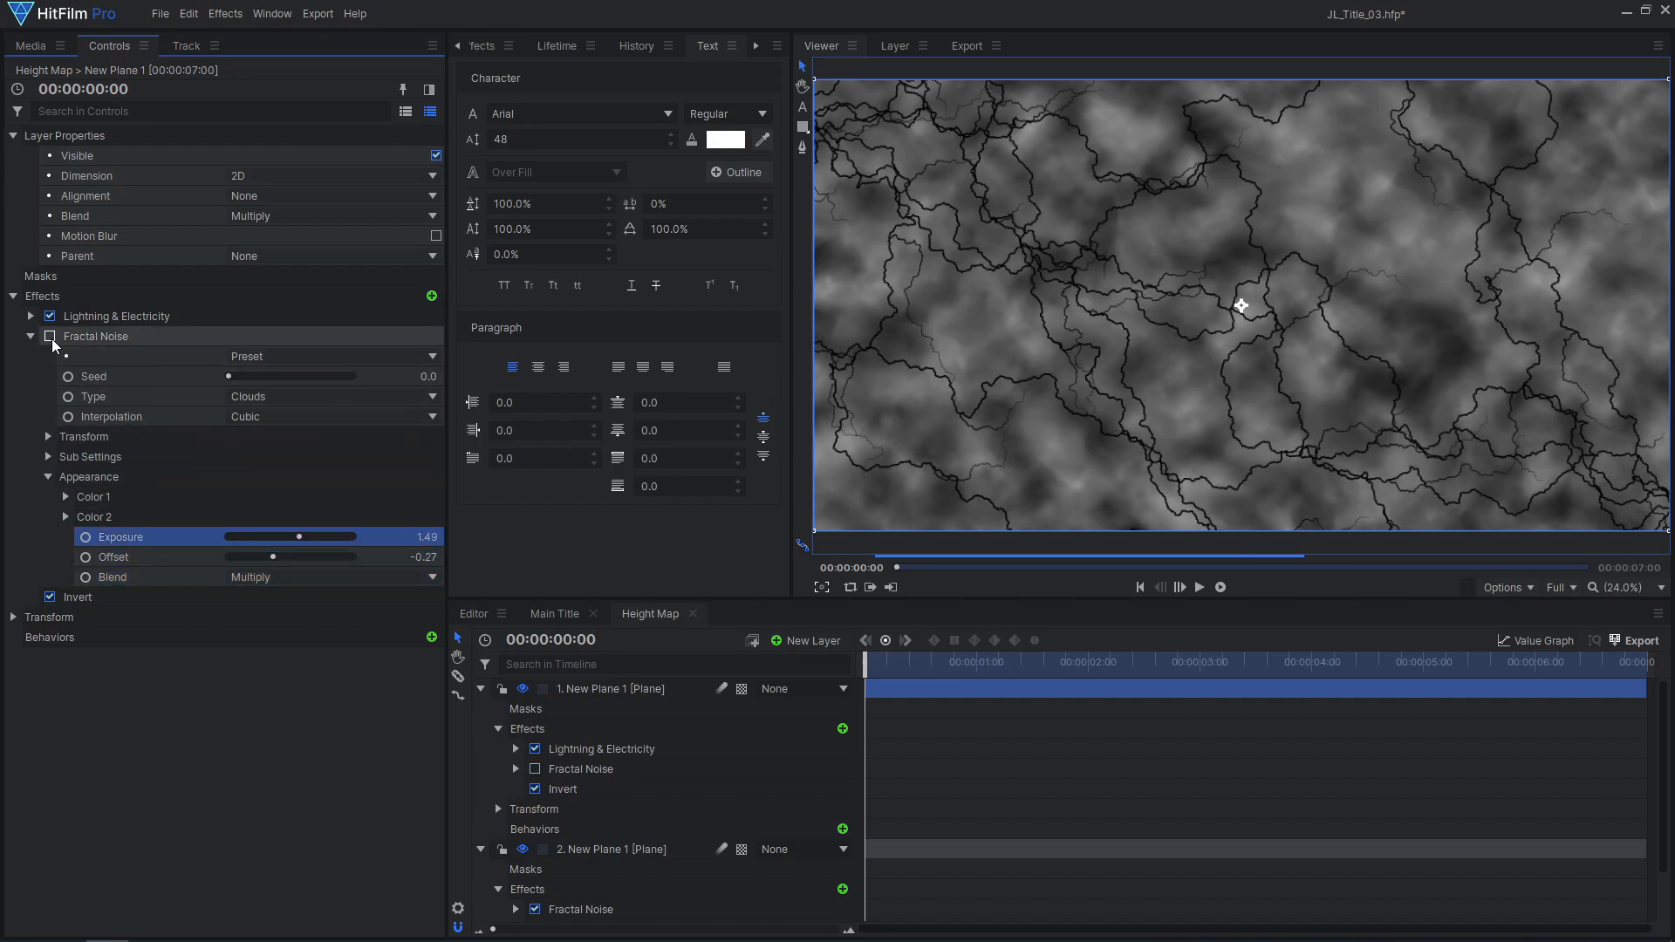
left_click(48, 435)
left_click_drag(265, 521, 232, 520)
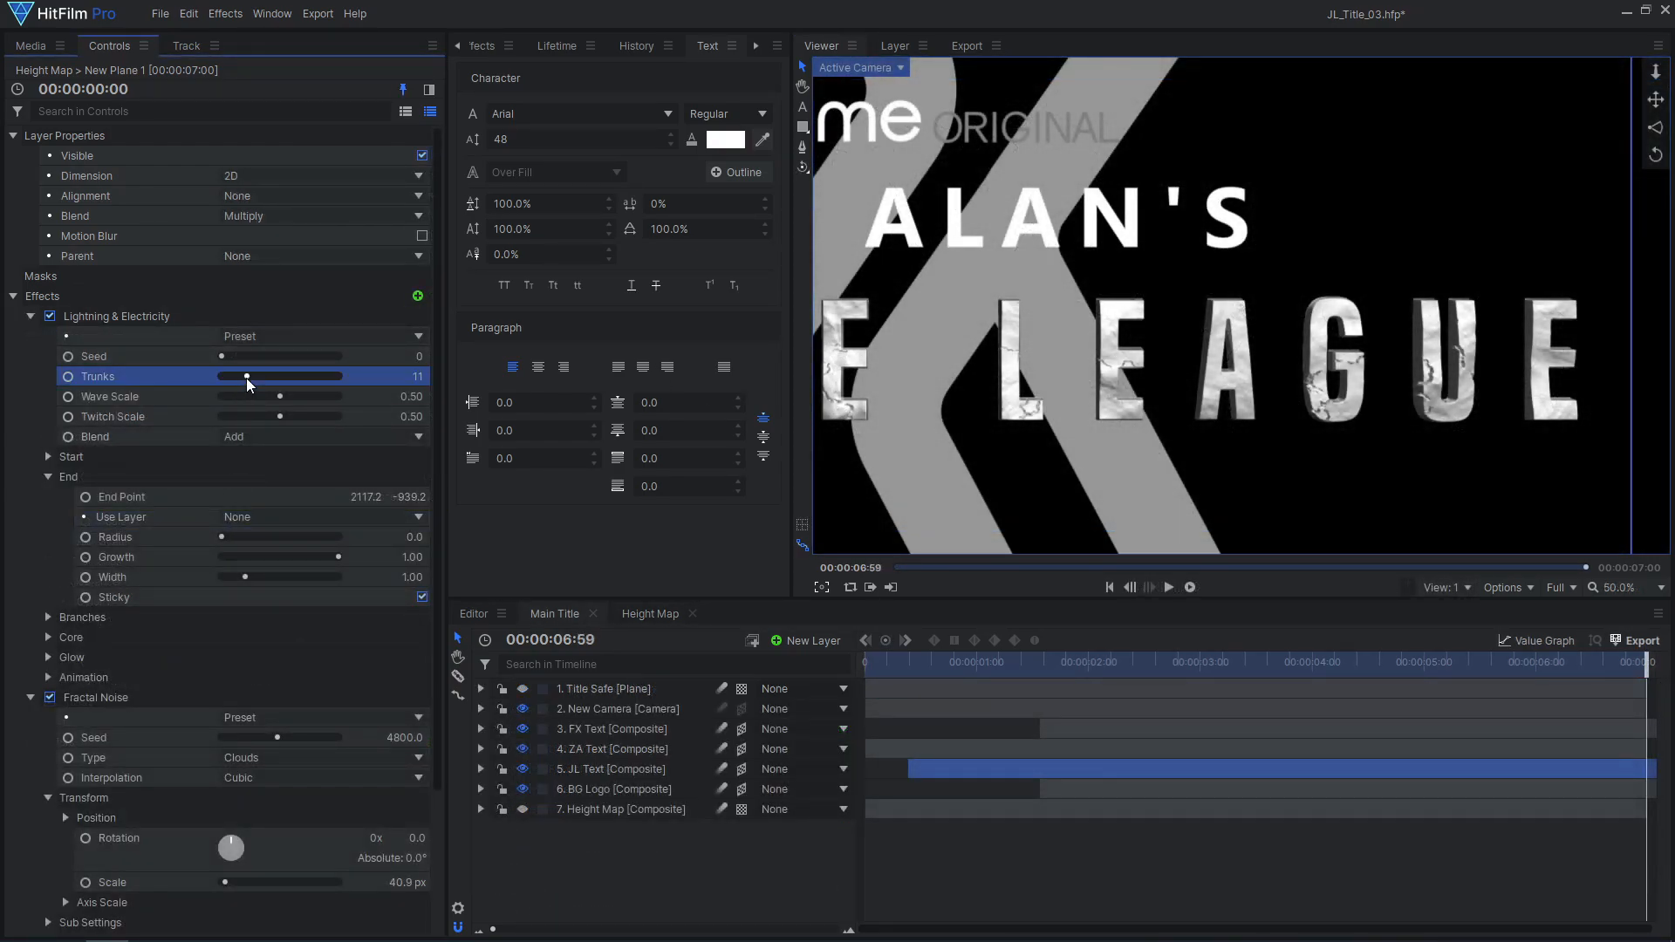
Step: Set the lightning's seed to 2,600 and the Fractal Noise seed to 3400 while checking the cracks on the title text
left_click_drag(238, 358, 248, 360)
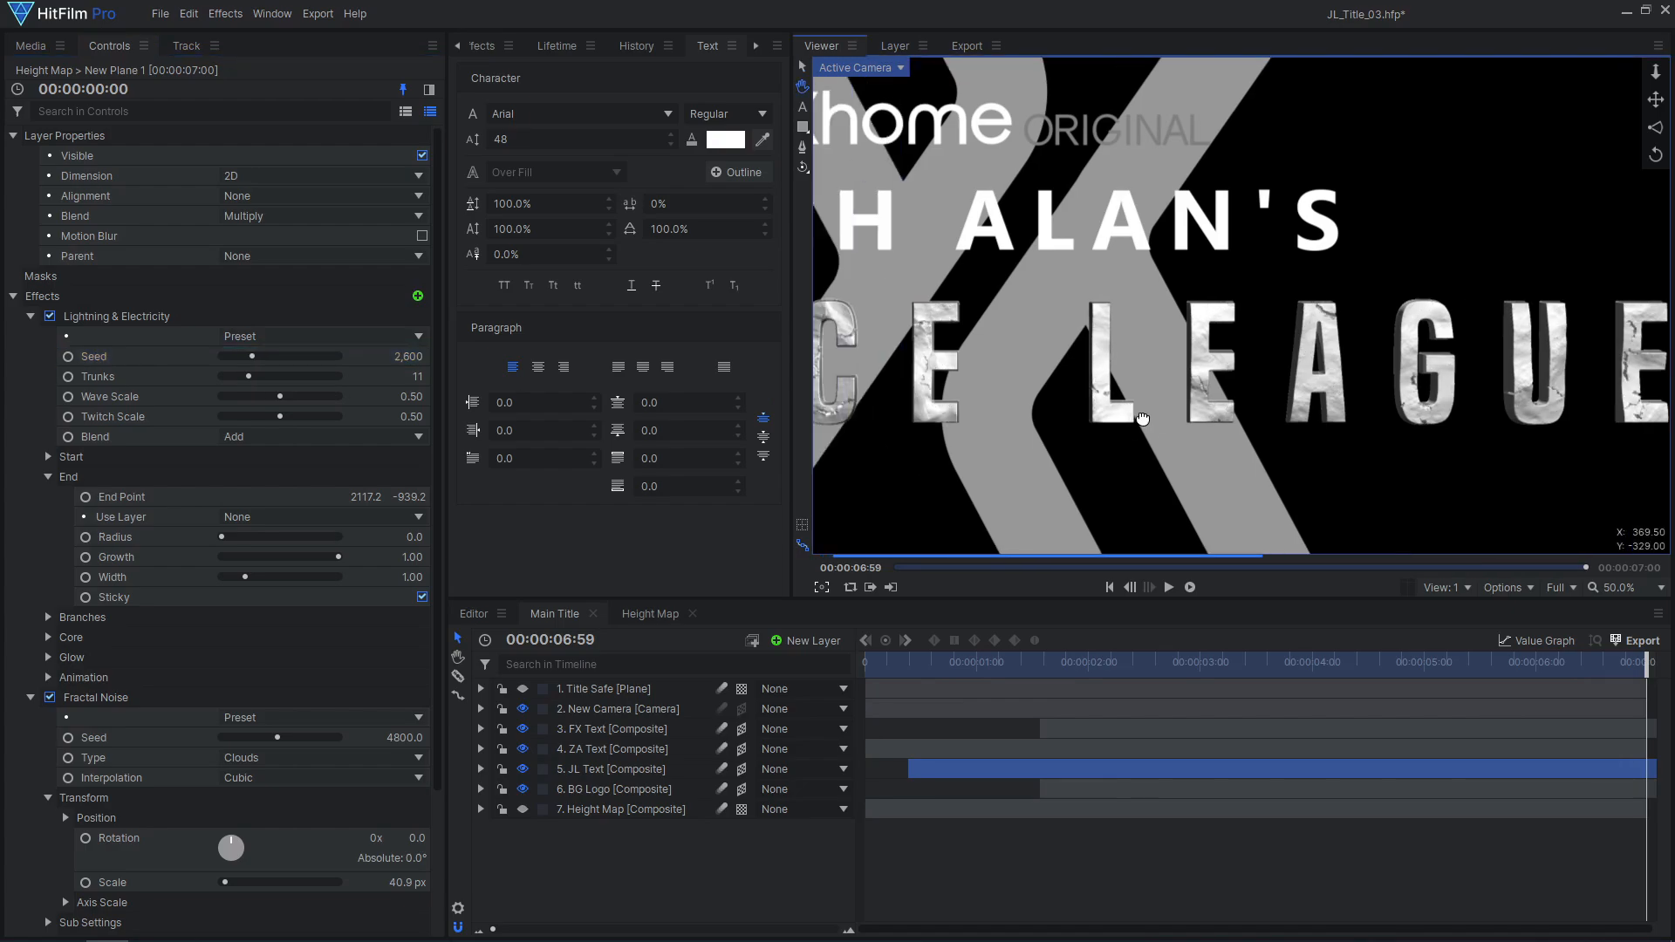
left_click(30, 315)
left_click_drag(288, 376, 271, 377)
key("ctrl+0")
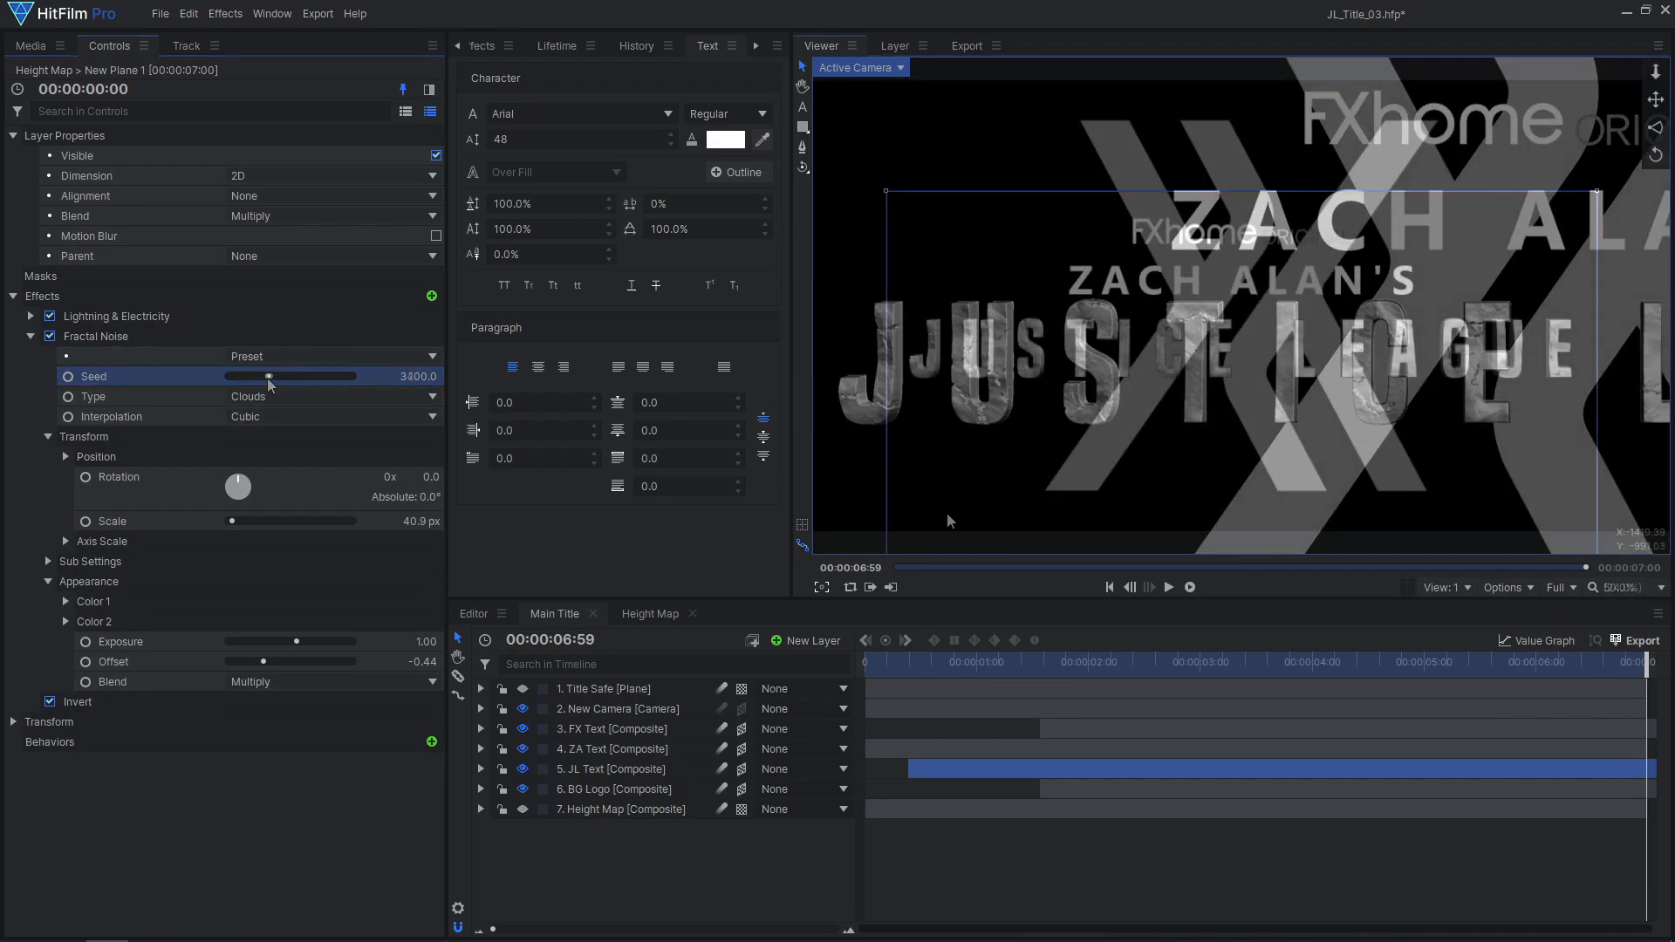
Step: Set the height of Surface 1 in the JL Text layer's Surface Studio effect to 50%
left_click(403, 89)
left_click(610, 769)
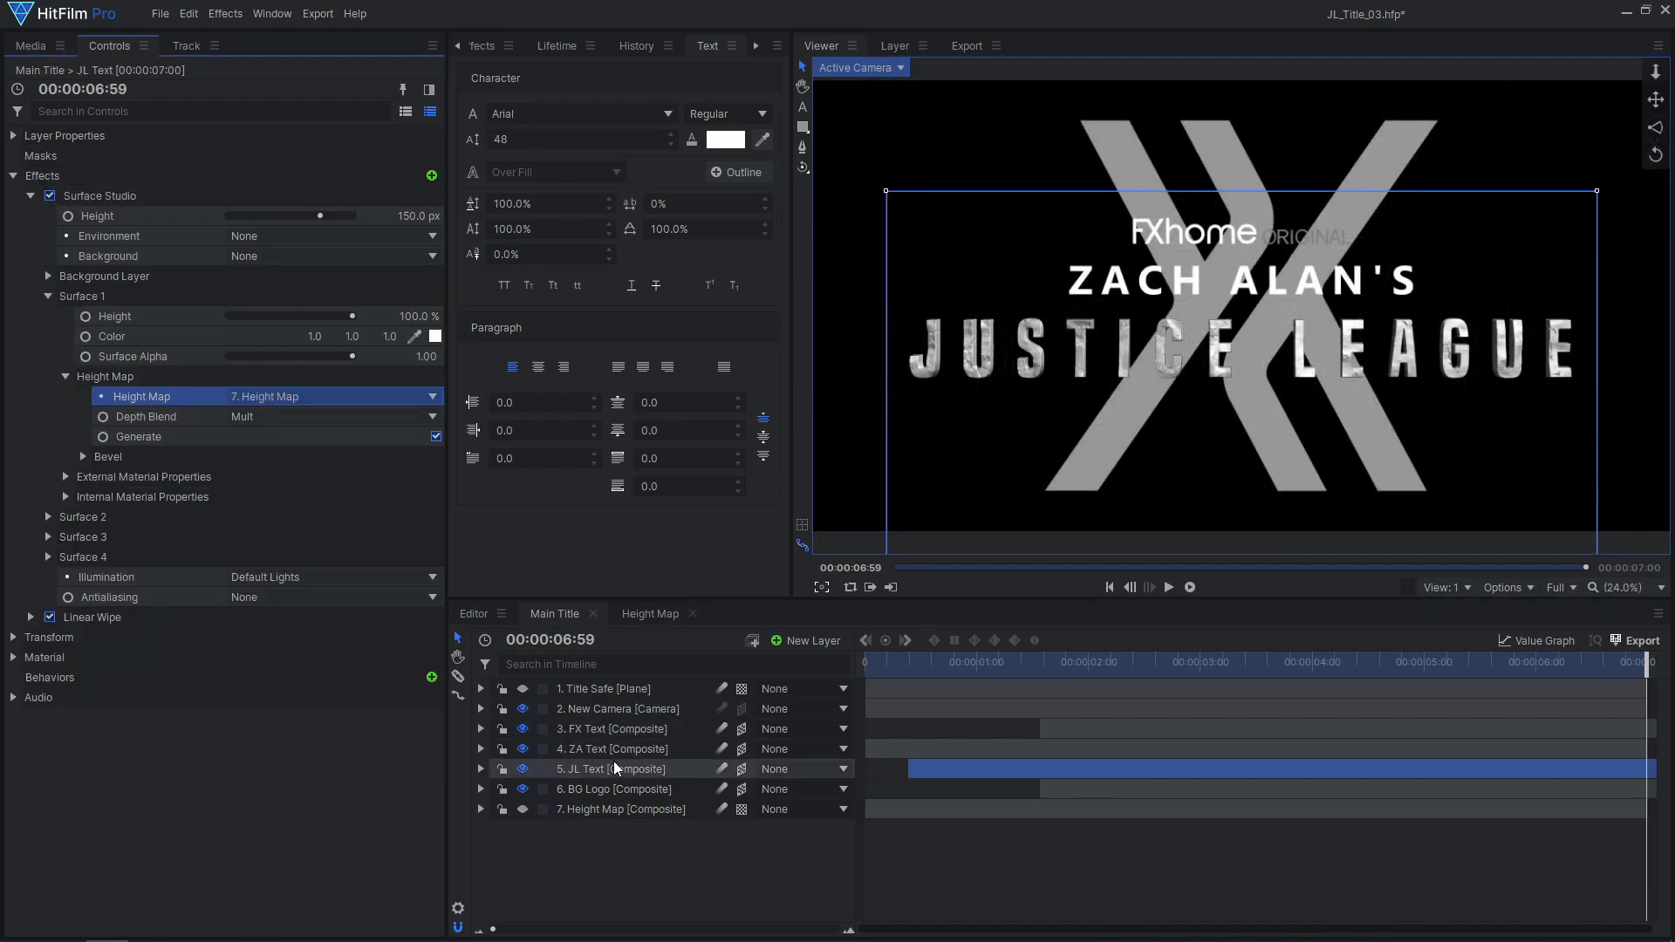
scroll(957, 379, "up", 5)
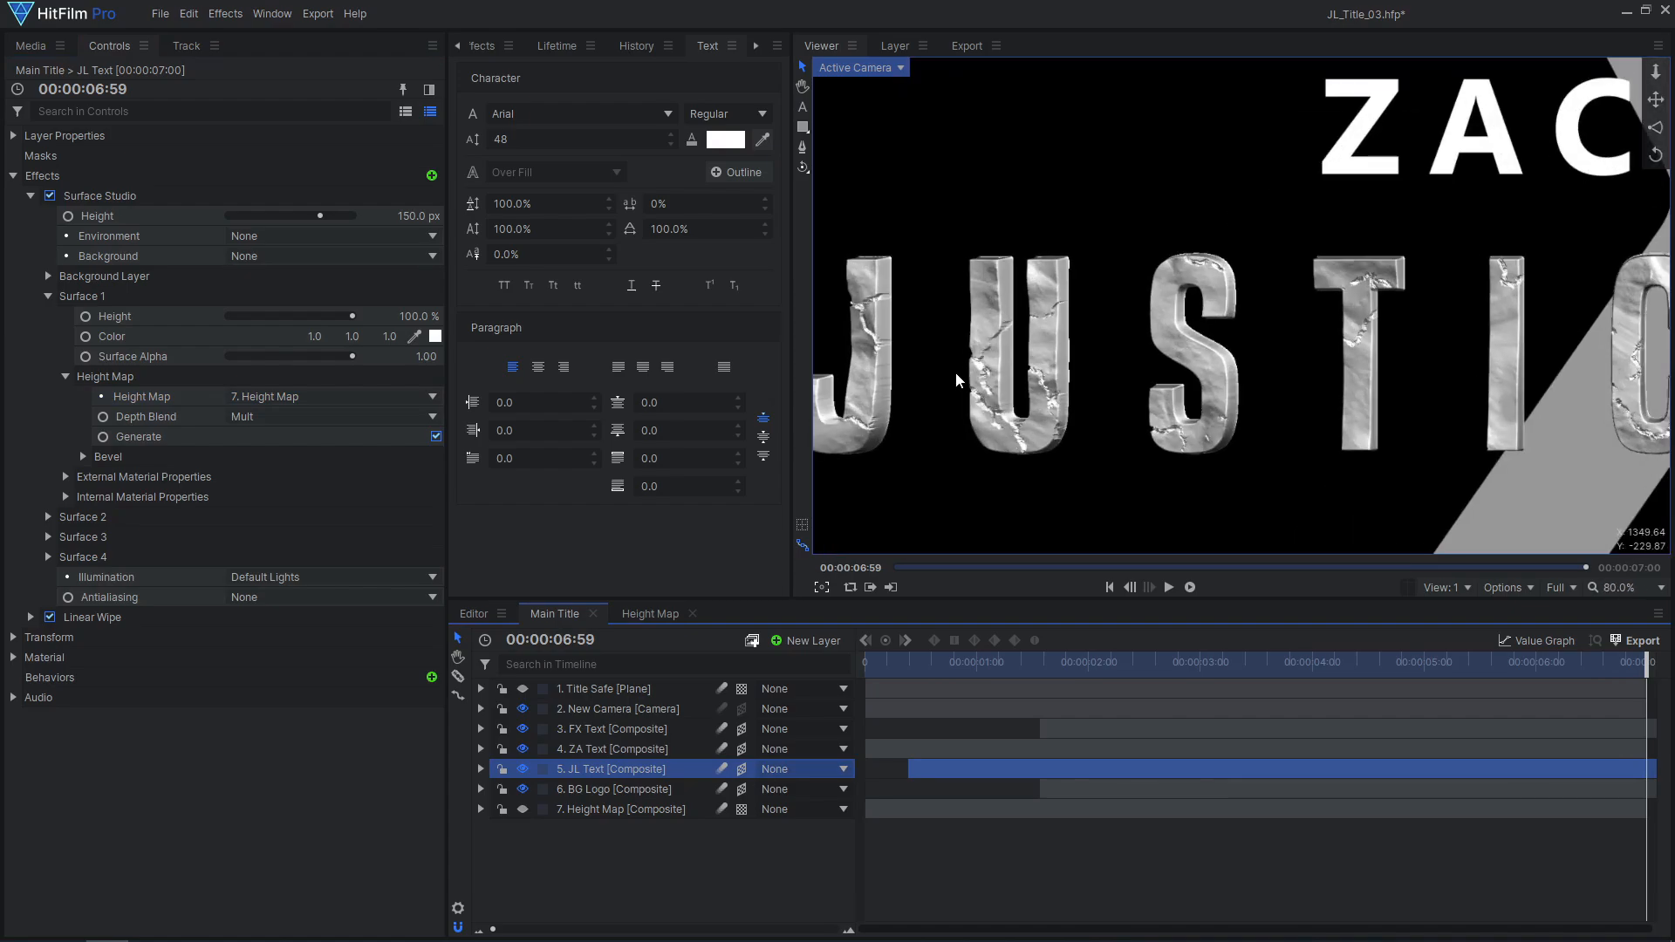
left_click_drag(346, 317, 282, 317)
left_click(407, 315)
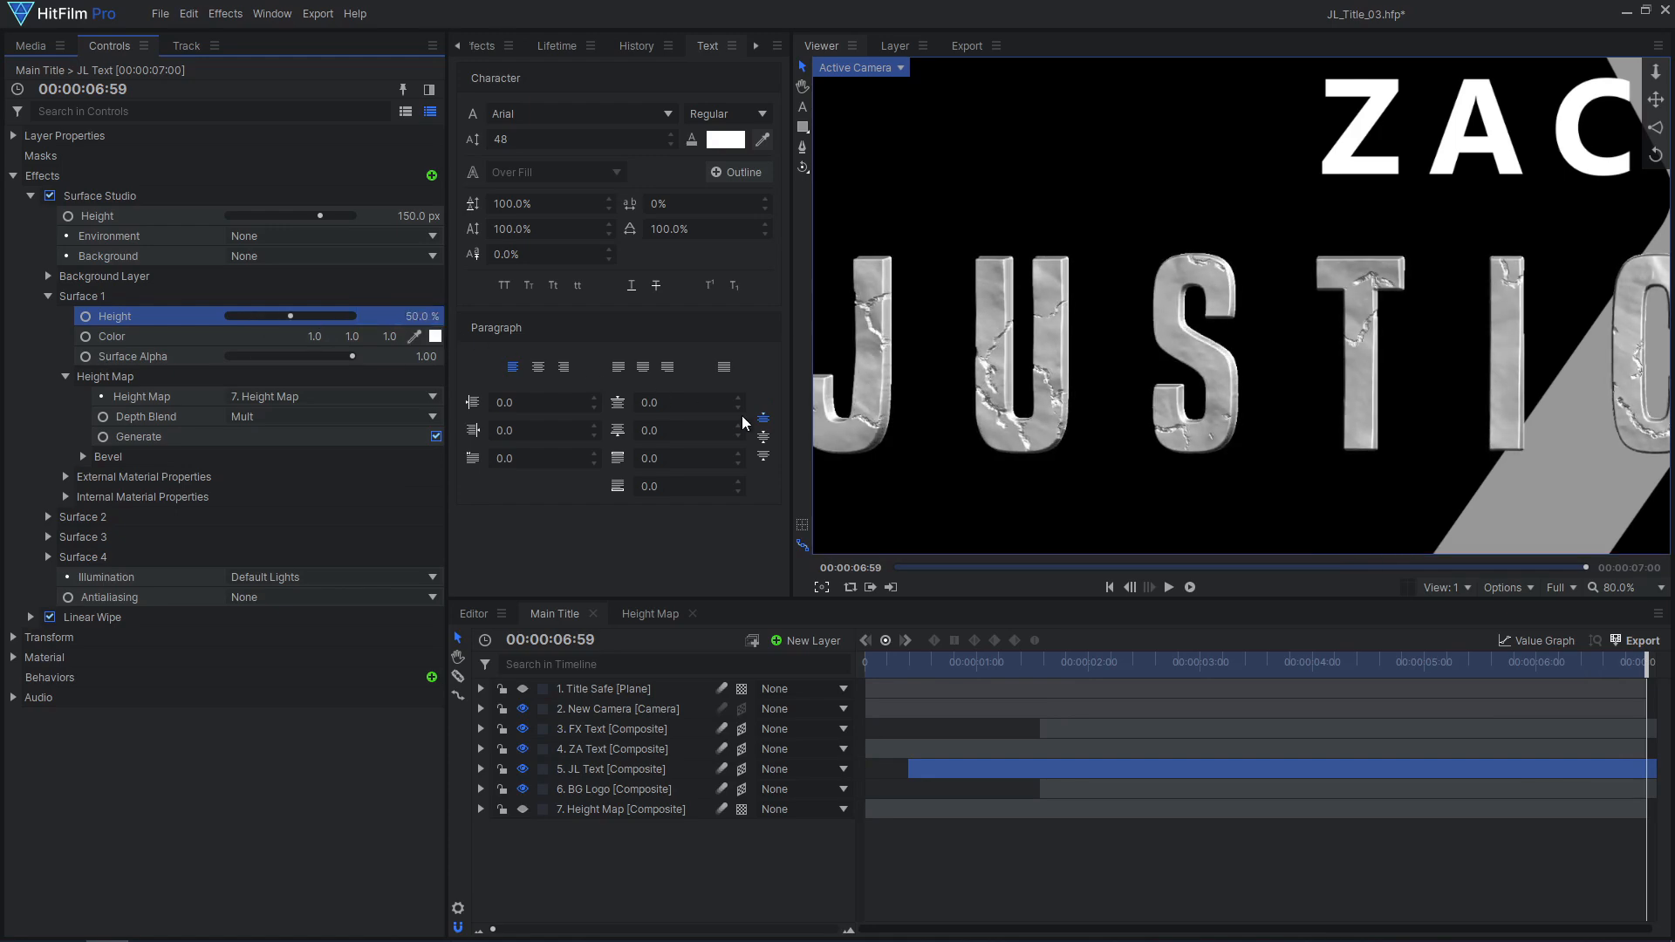
left_click(1610, 588)
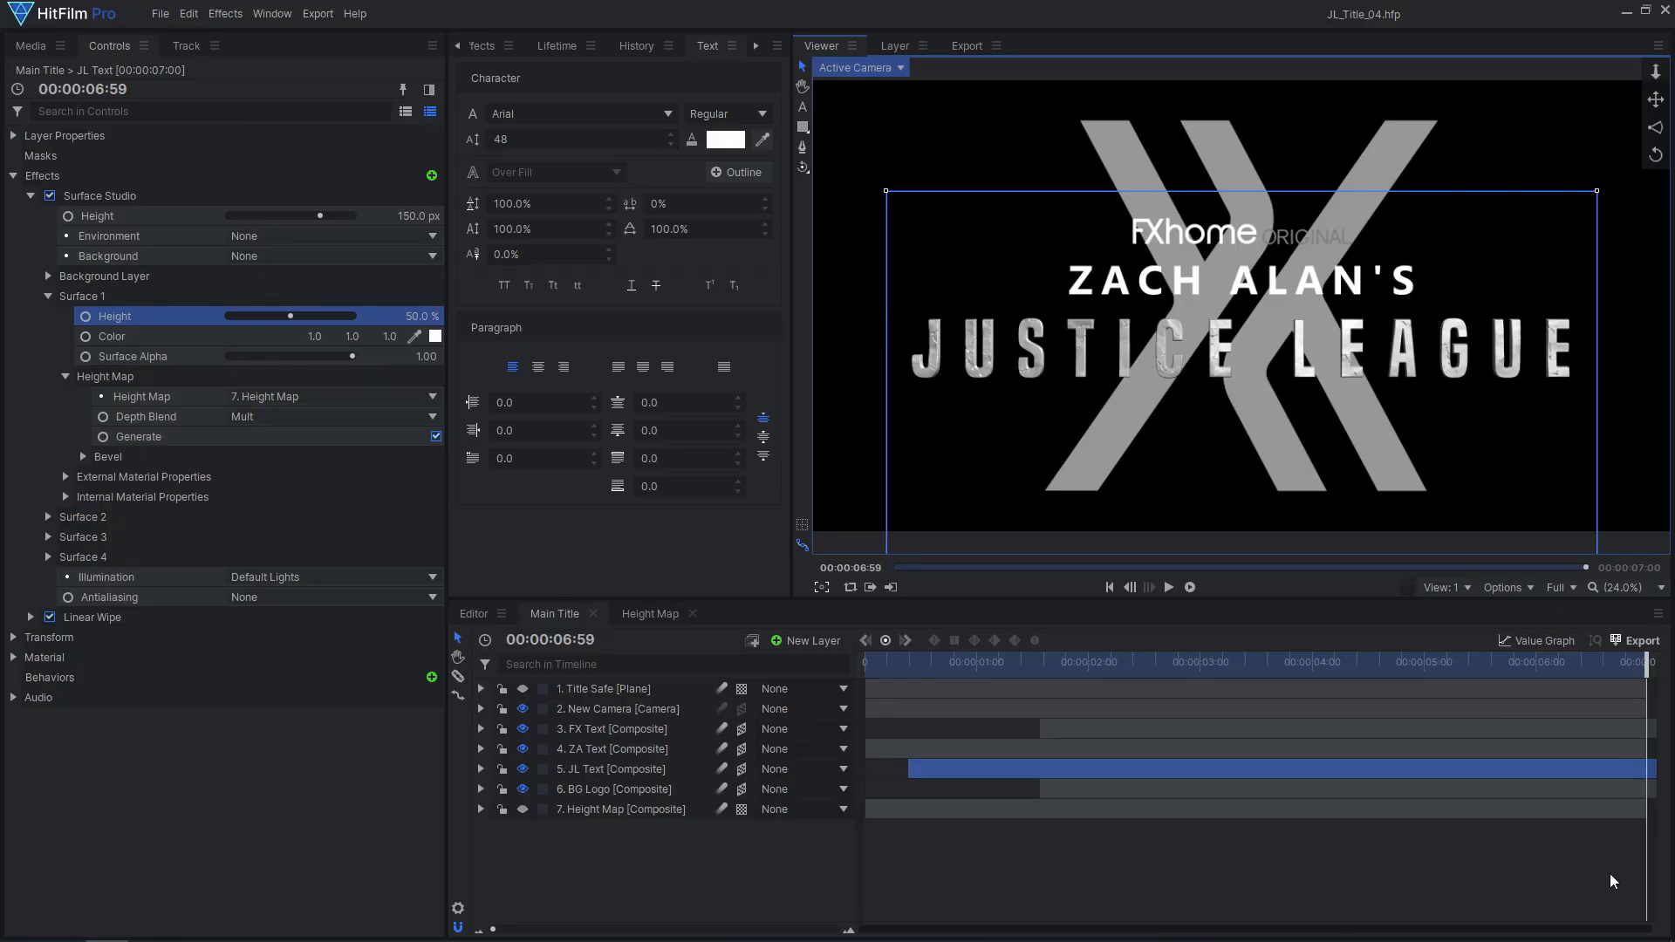
Step: Switch the JL Text's Surface Studio illumination to Comp Lights and add a new light layer below the camera layer
left_click(388, 569)
left_click(366, 635)
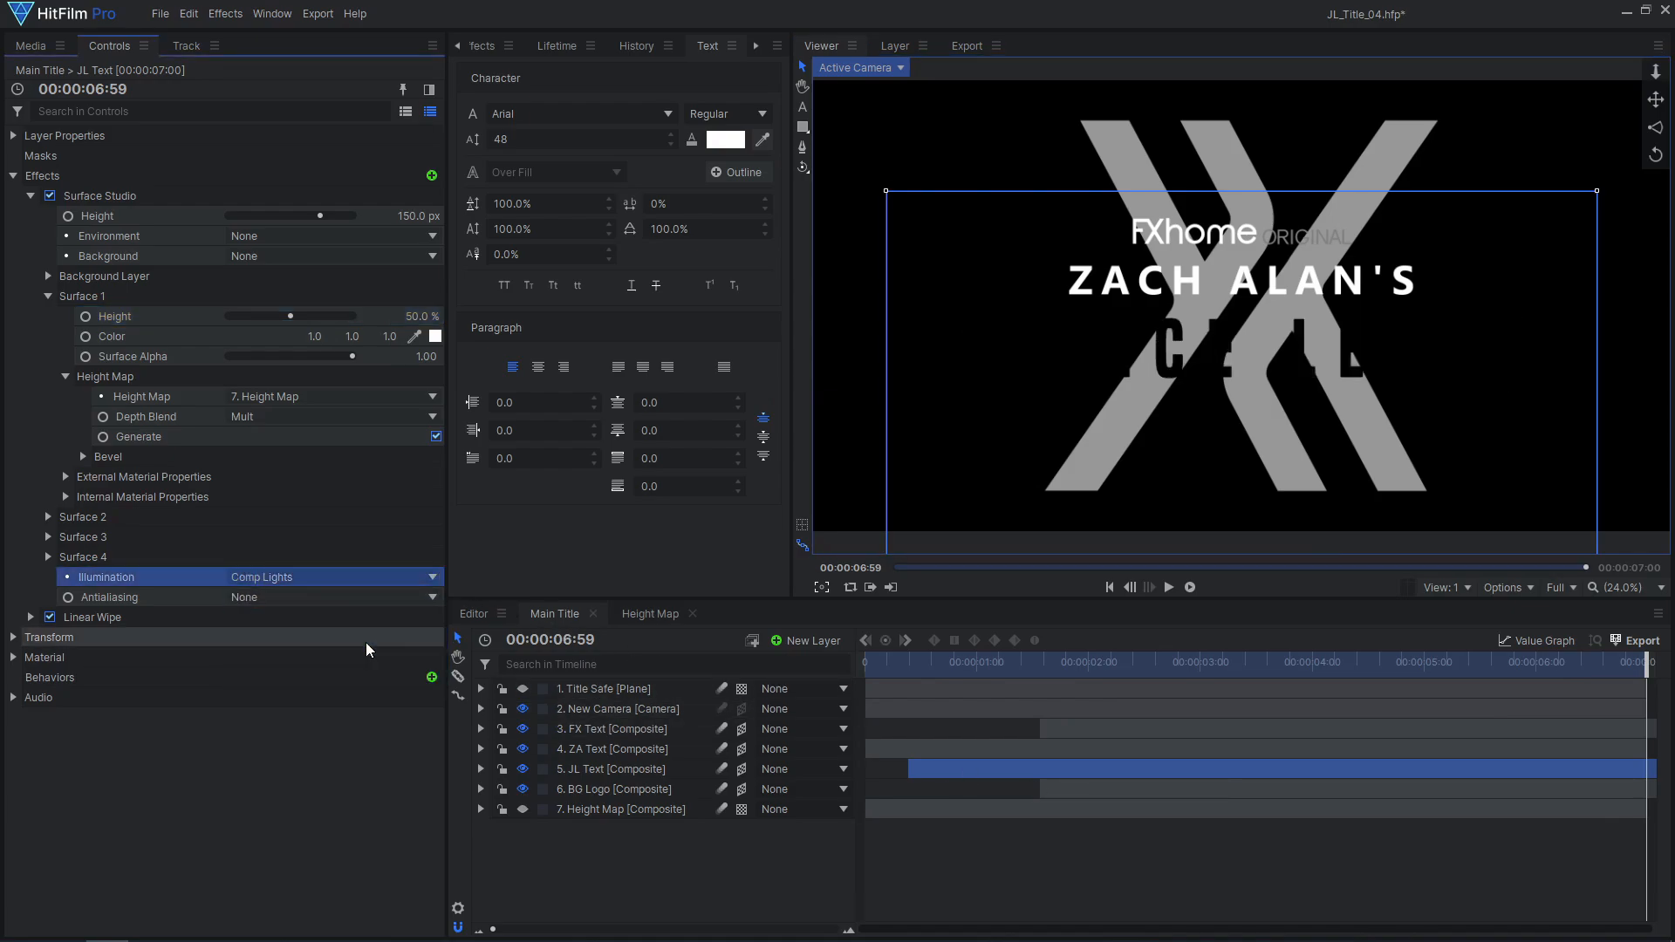
left_click(795, 643)
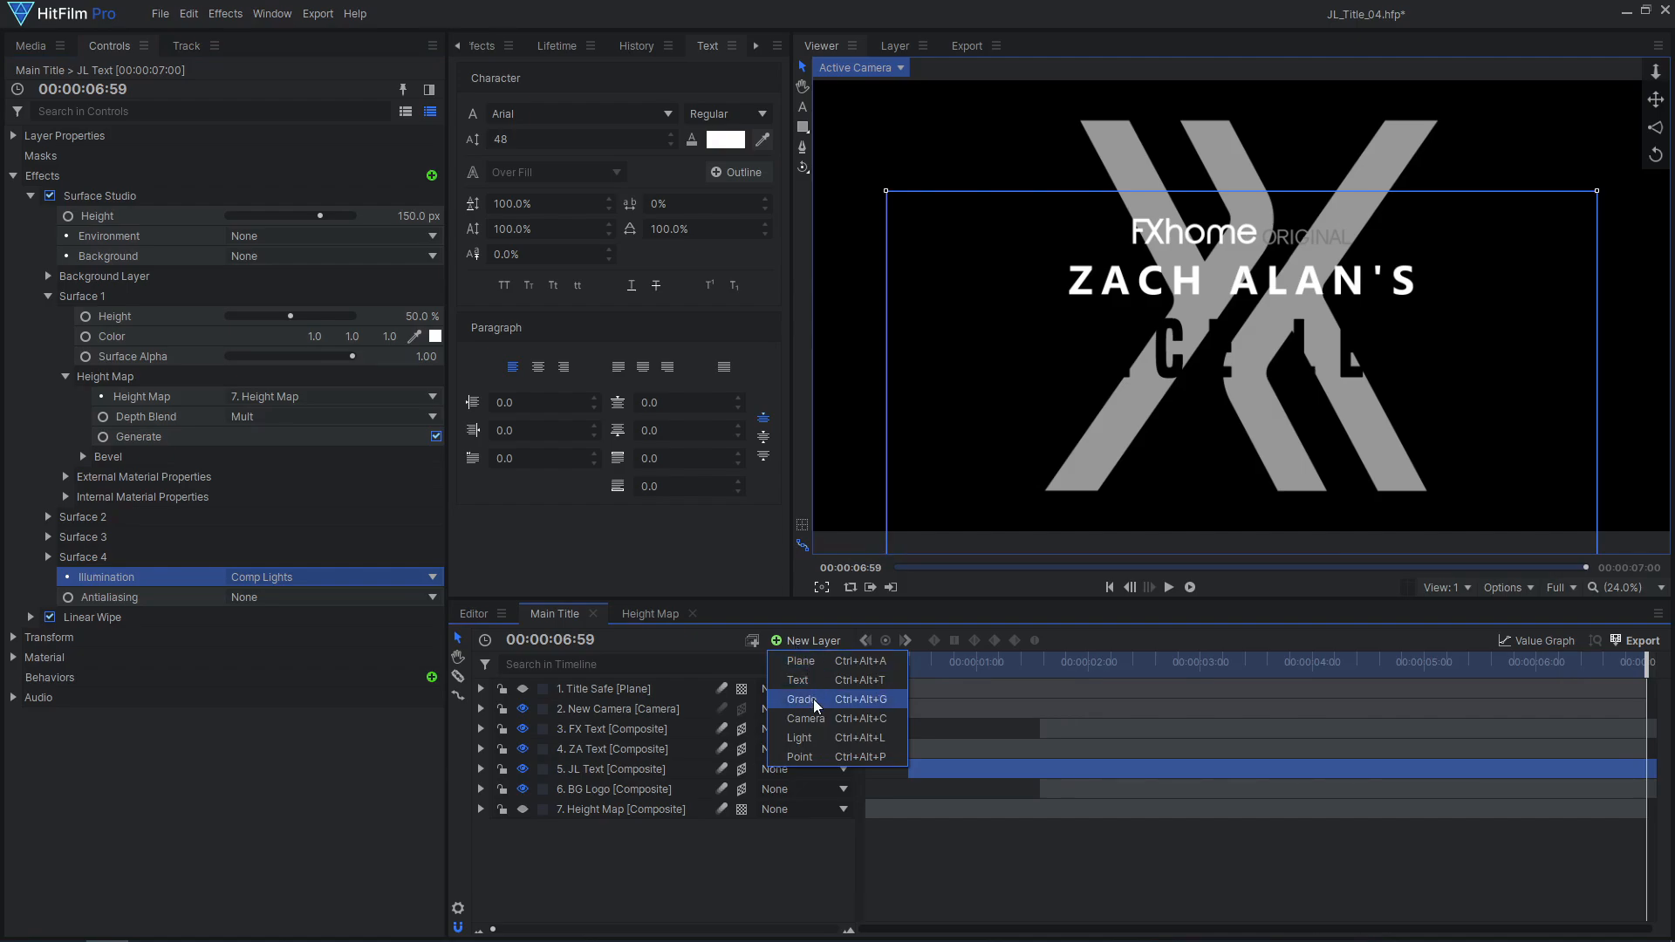
left_click(814, 735)
left_click_drag(647, 729, 647, 738)
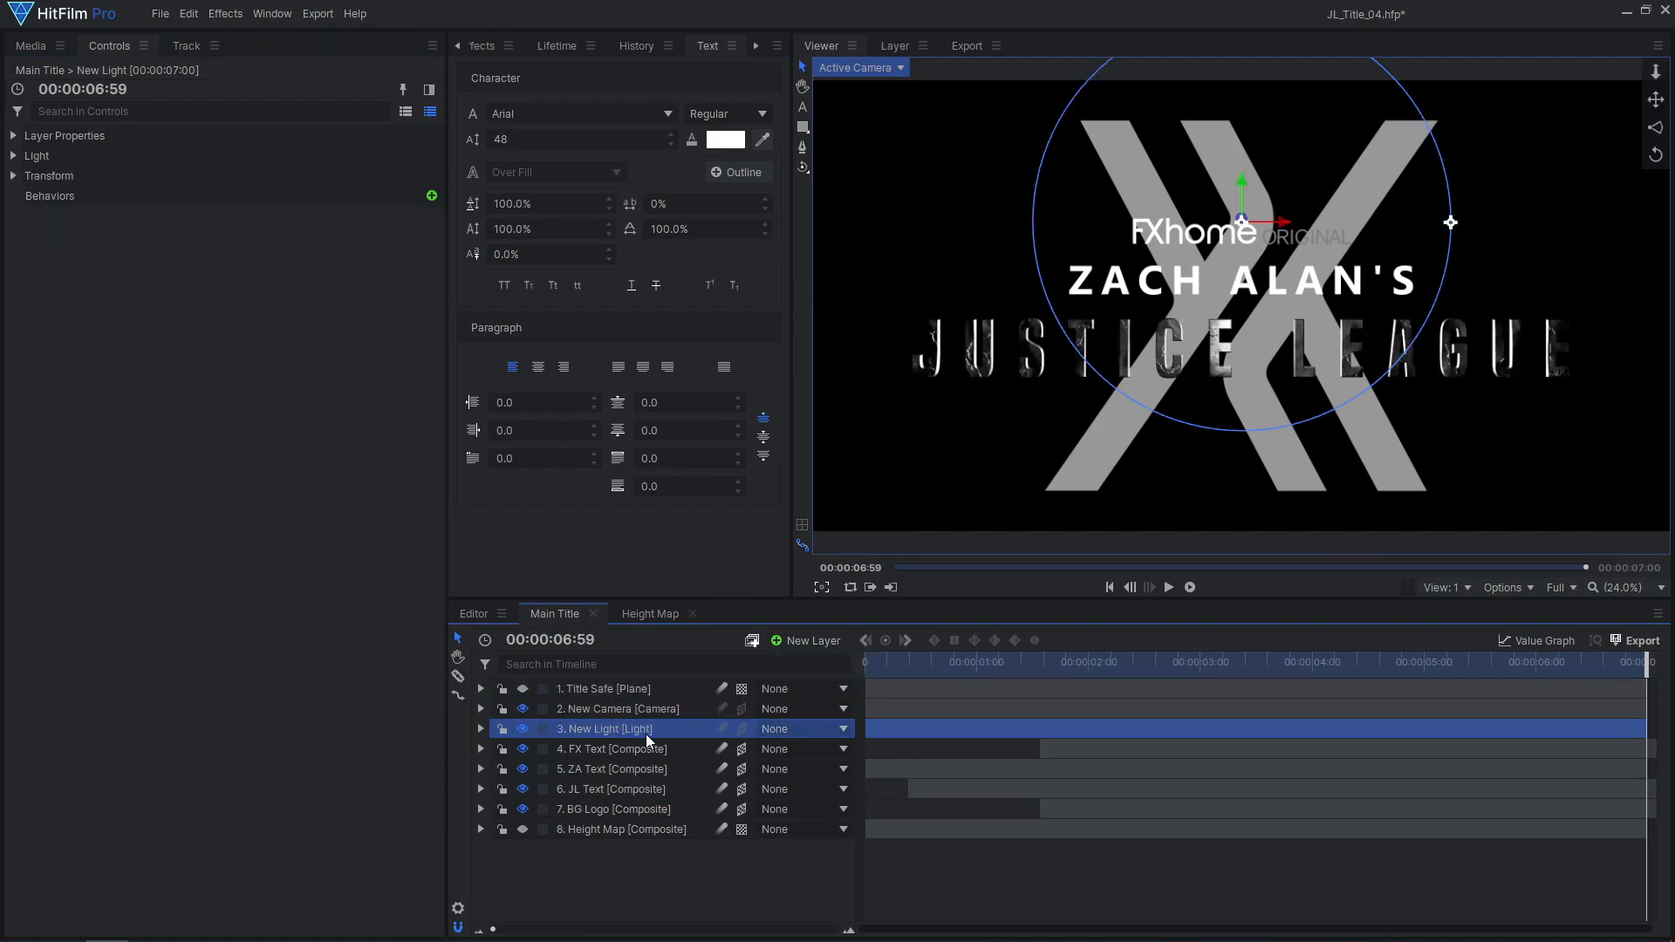
Step: Move the light to just above the word JUSTICE, over its first letters
left_click_drag(1282, 225, 918, 206)
scroll(985, 347, "up", 2)
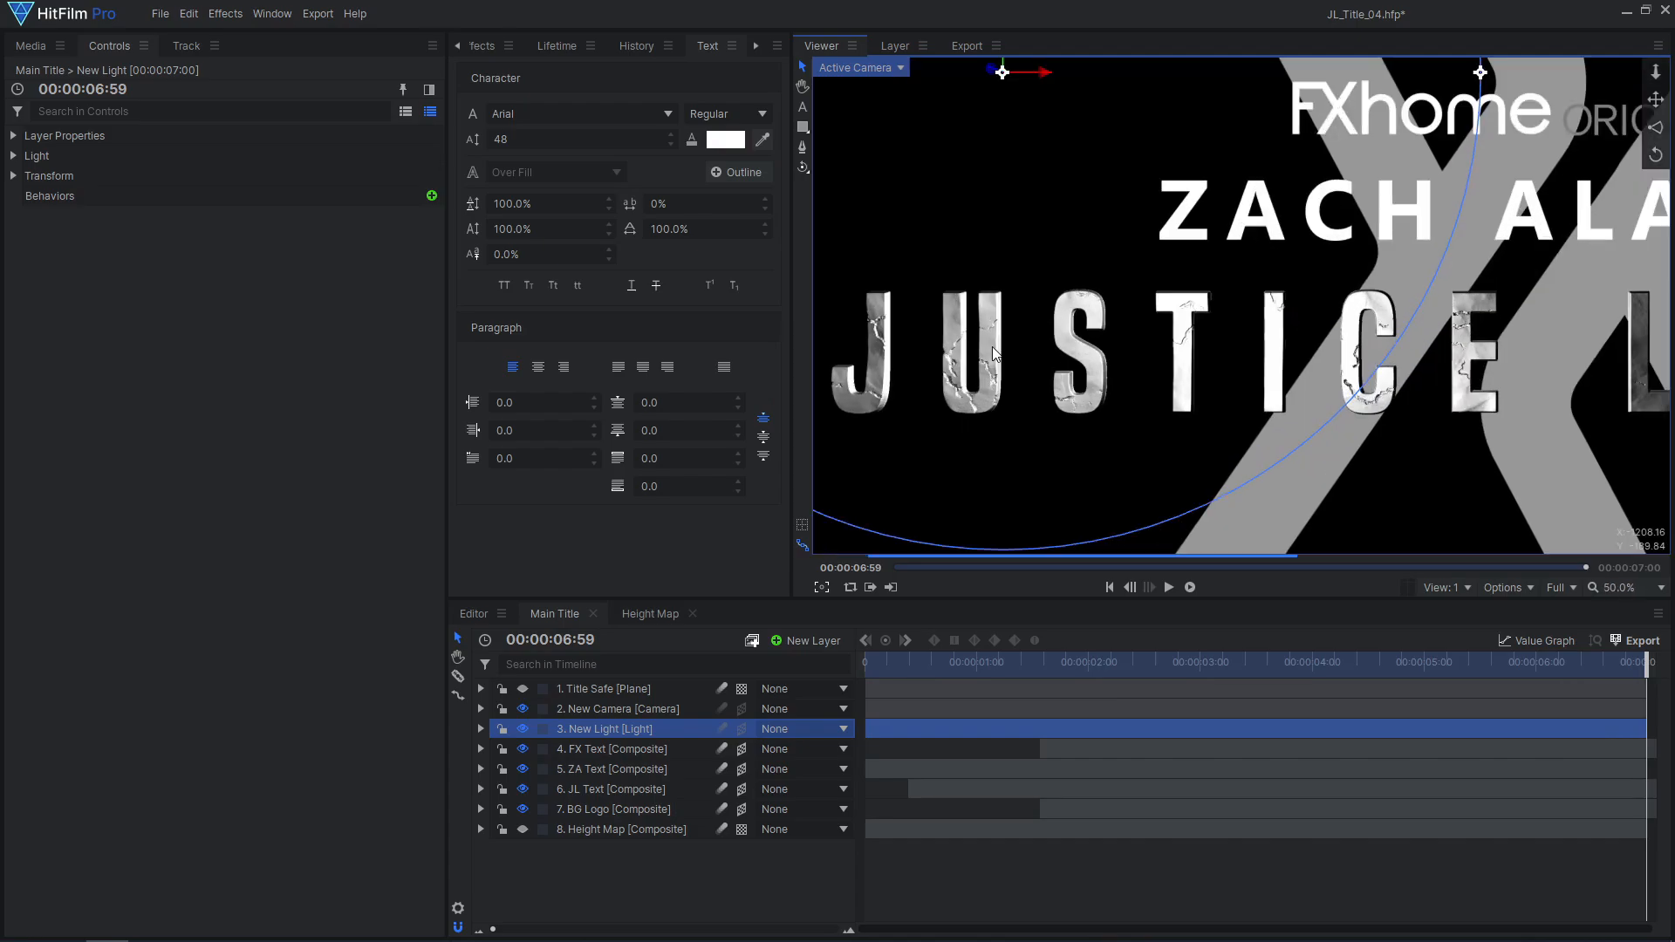
left_click_drag(985, 347, 1064, 389)
left_click_drag(1082, 69, 1080, 140)
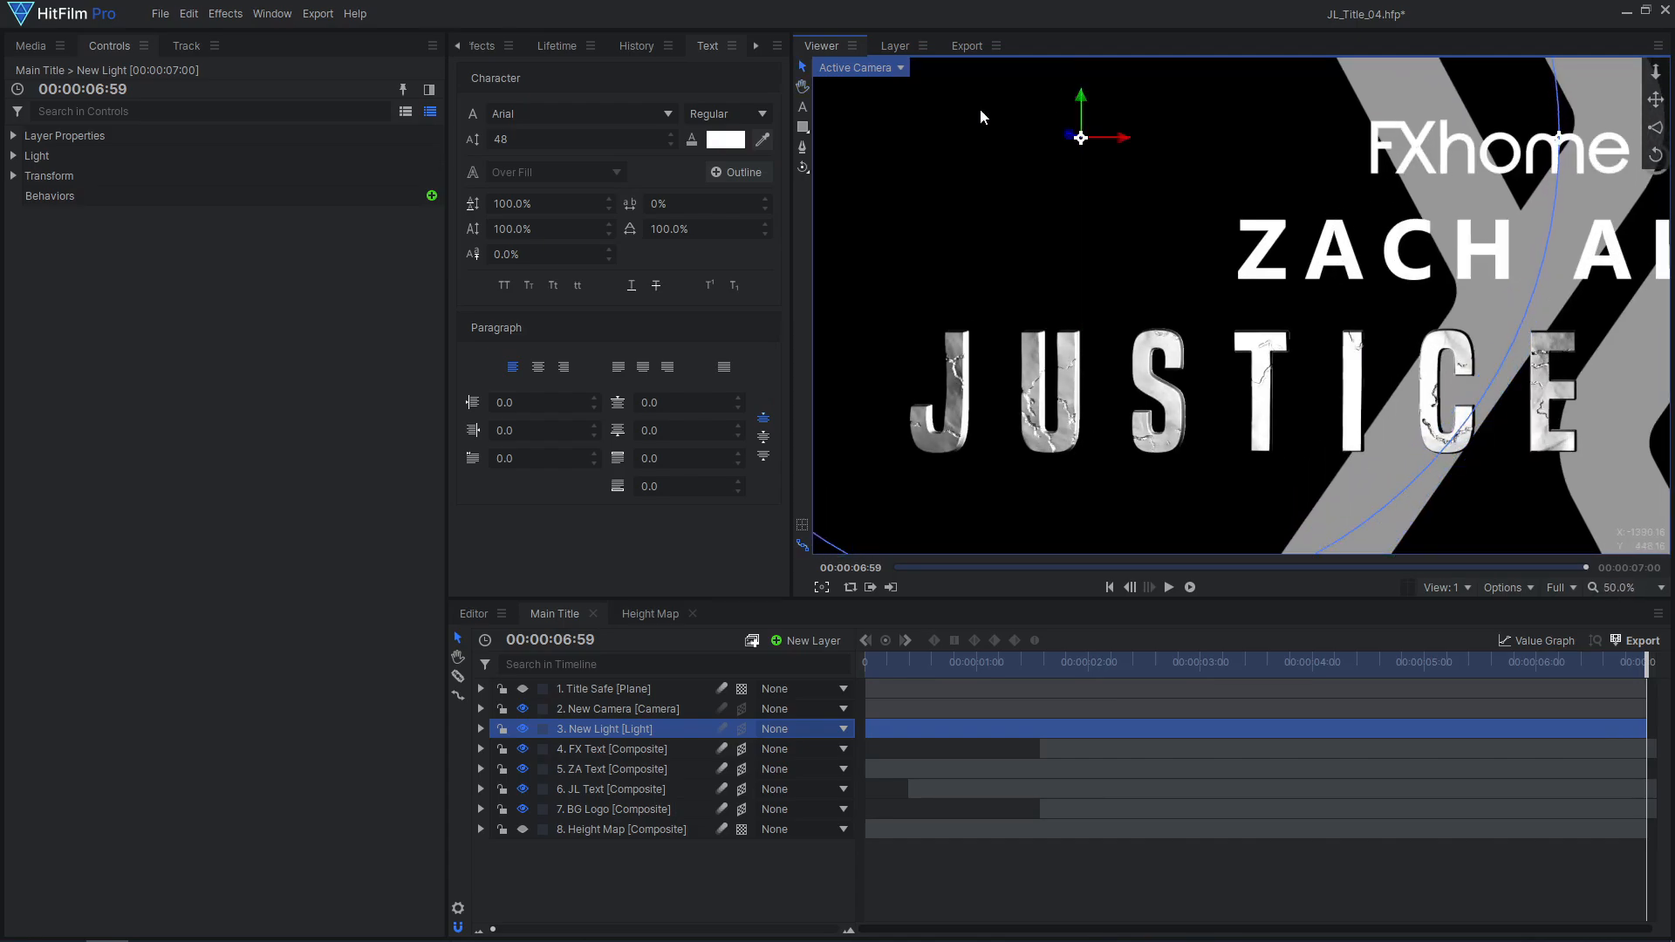
Step: Set the light's falloff to Curve and its reach to 10000 px
left_click(15, 158)
left_click(265, 254)
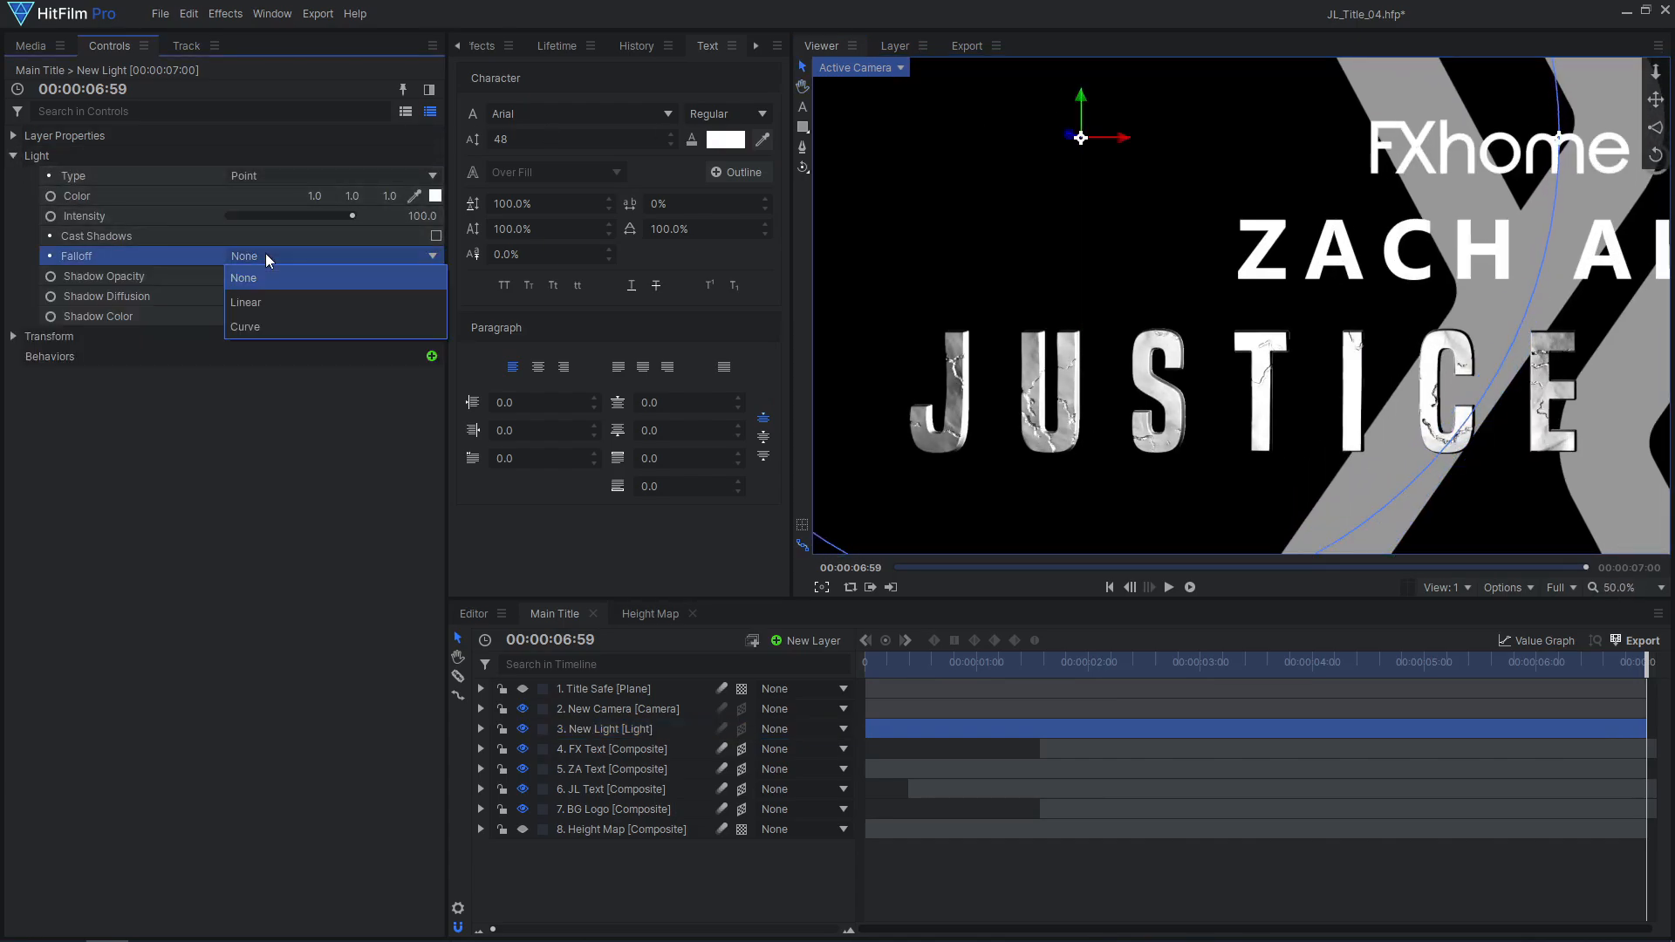
left_click(285, 322)
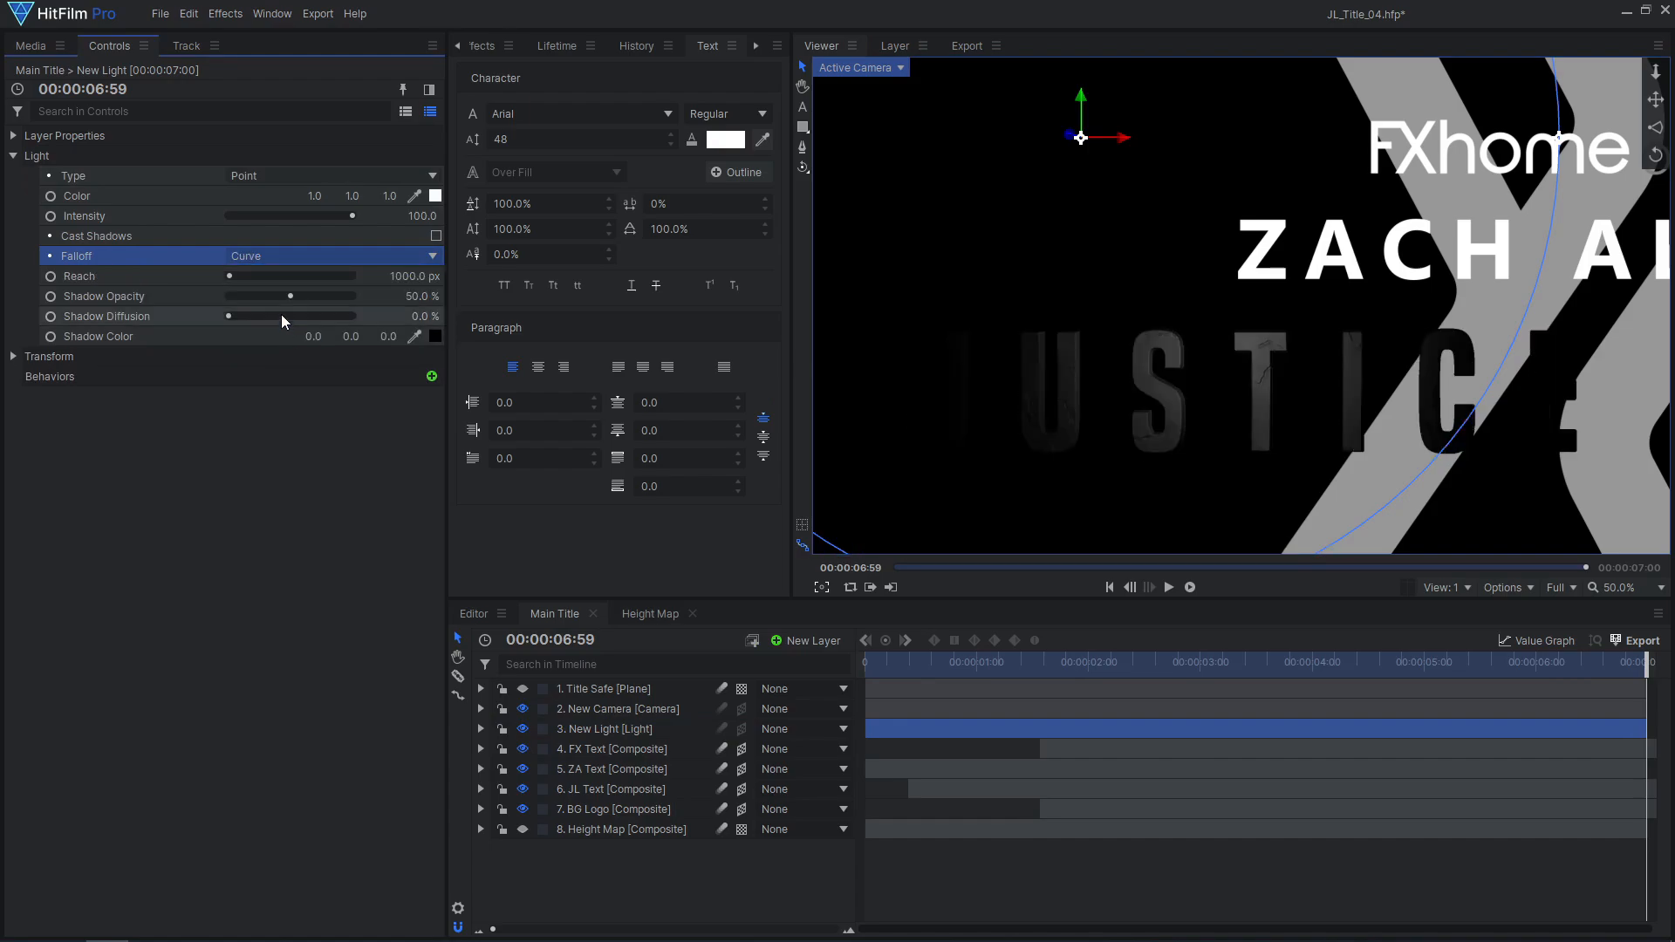
left_click(237, 276)
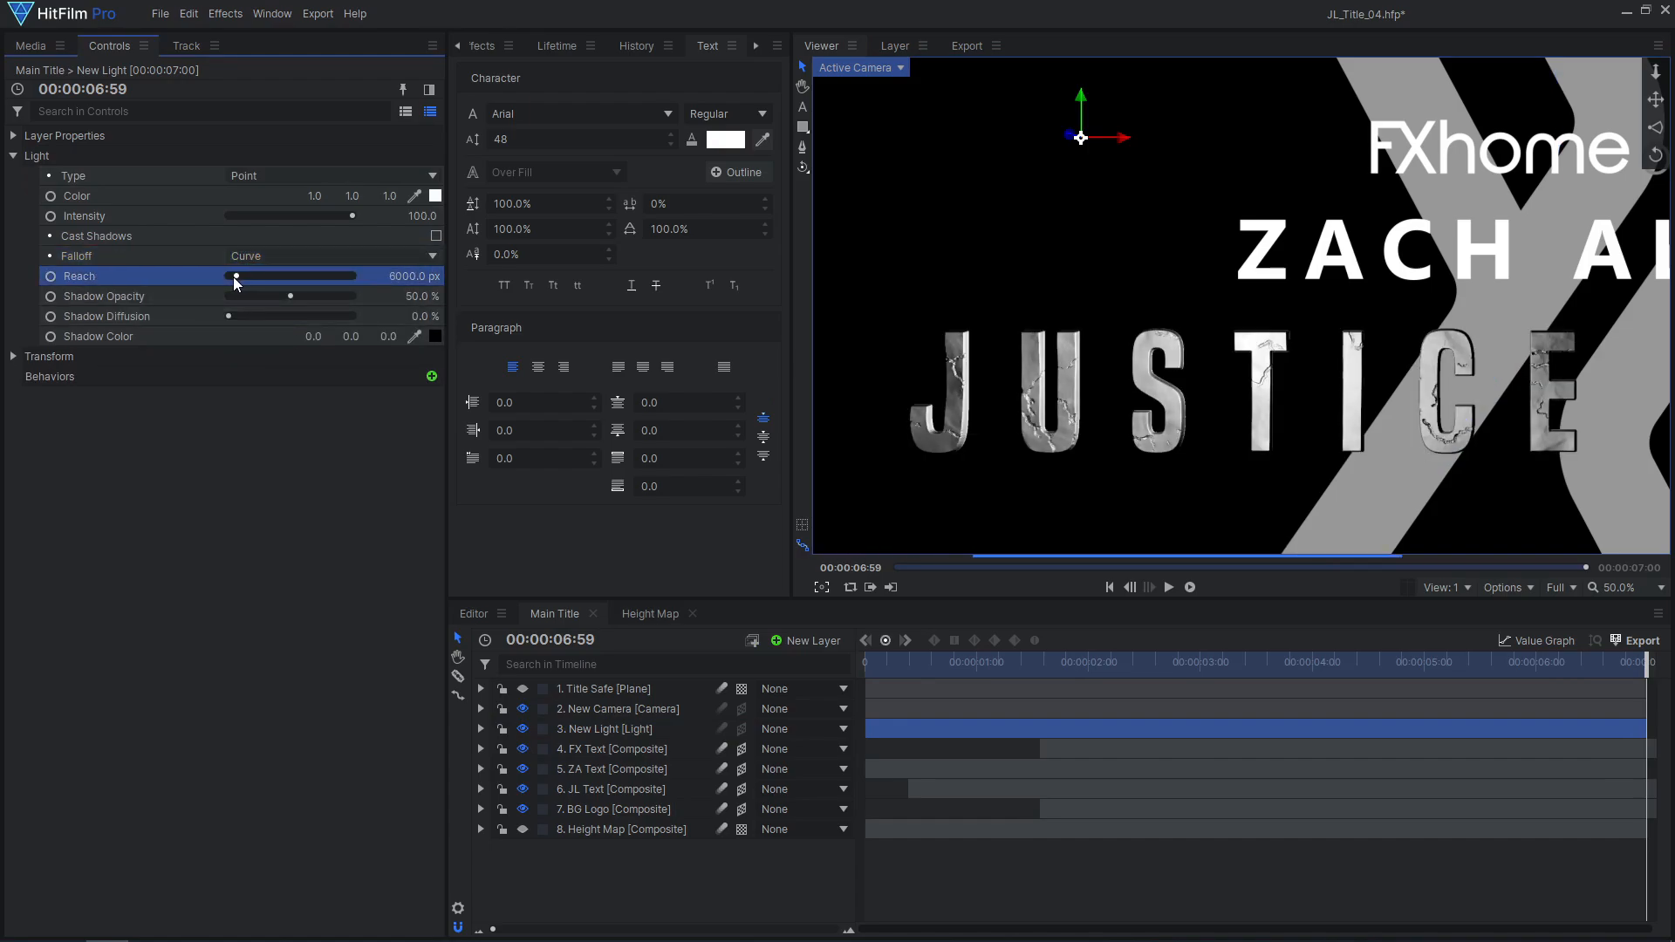
left_click(244, 275)
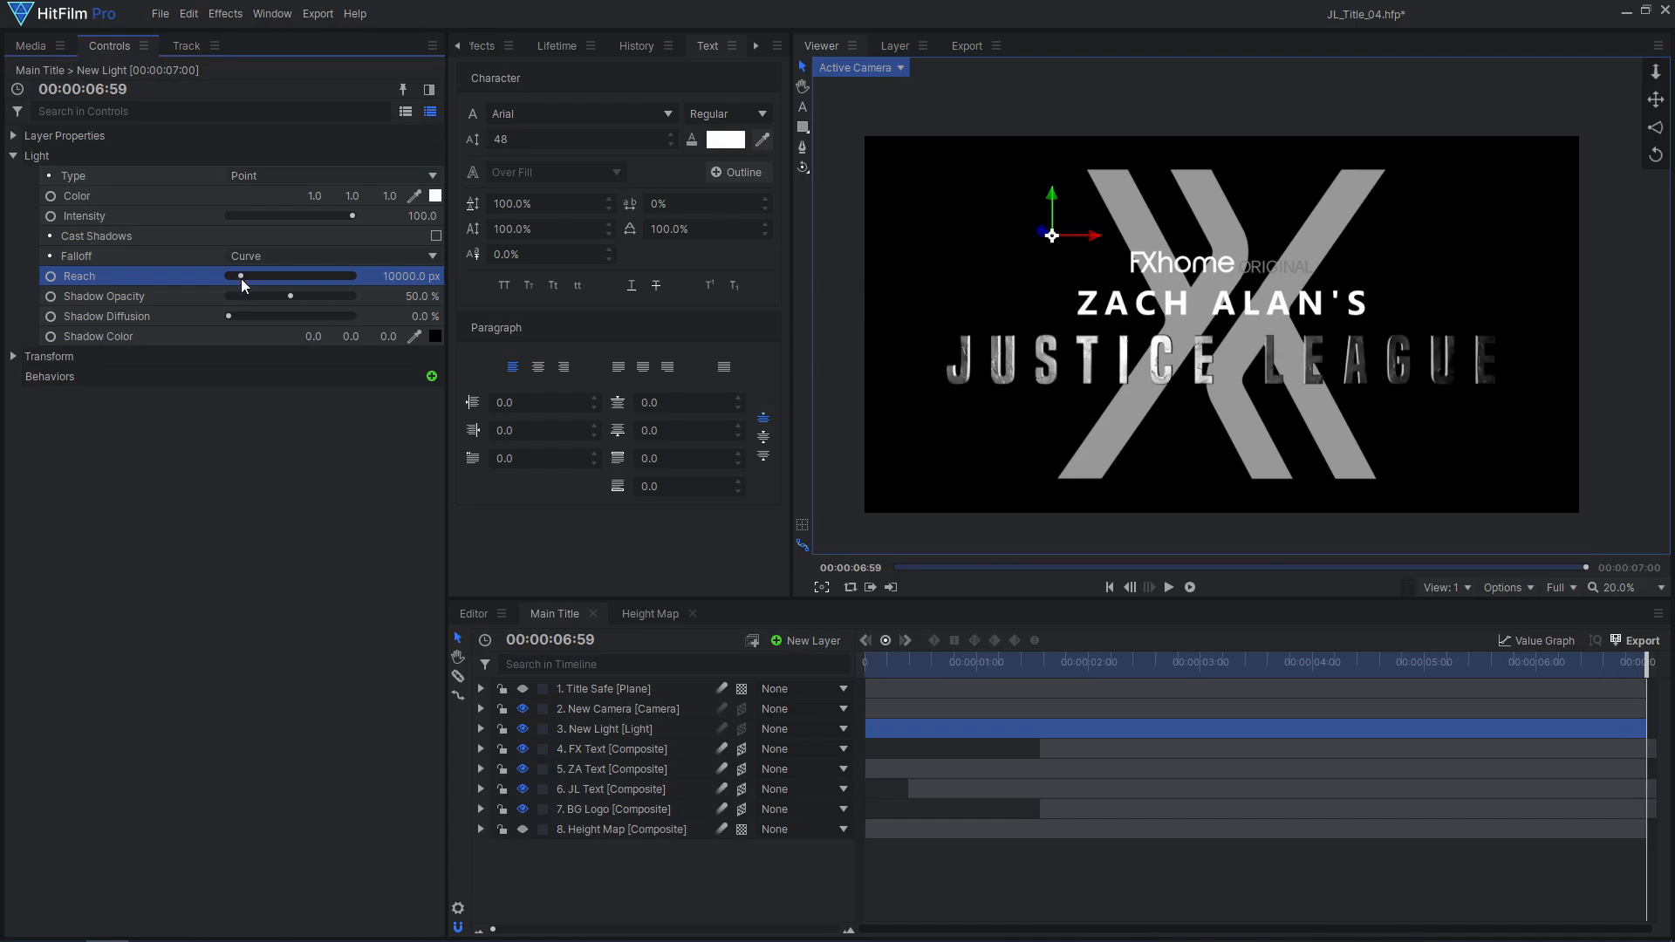
Step: Duplicate the light and move the copy across to above the word LEAGUE
left_click(667, 729)
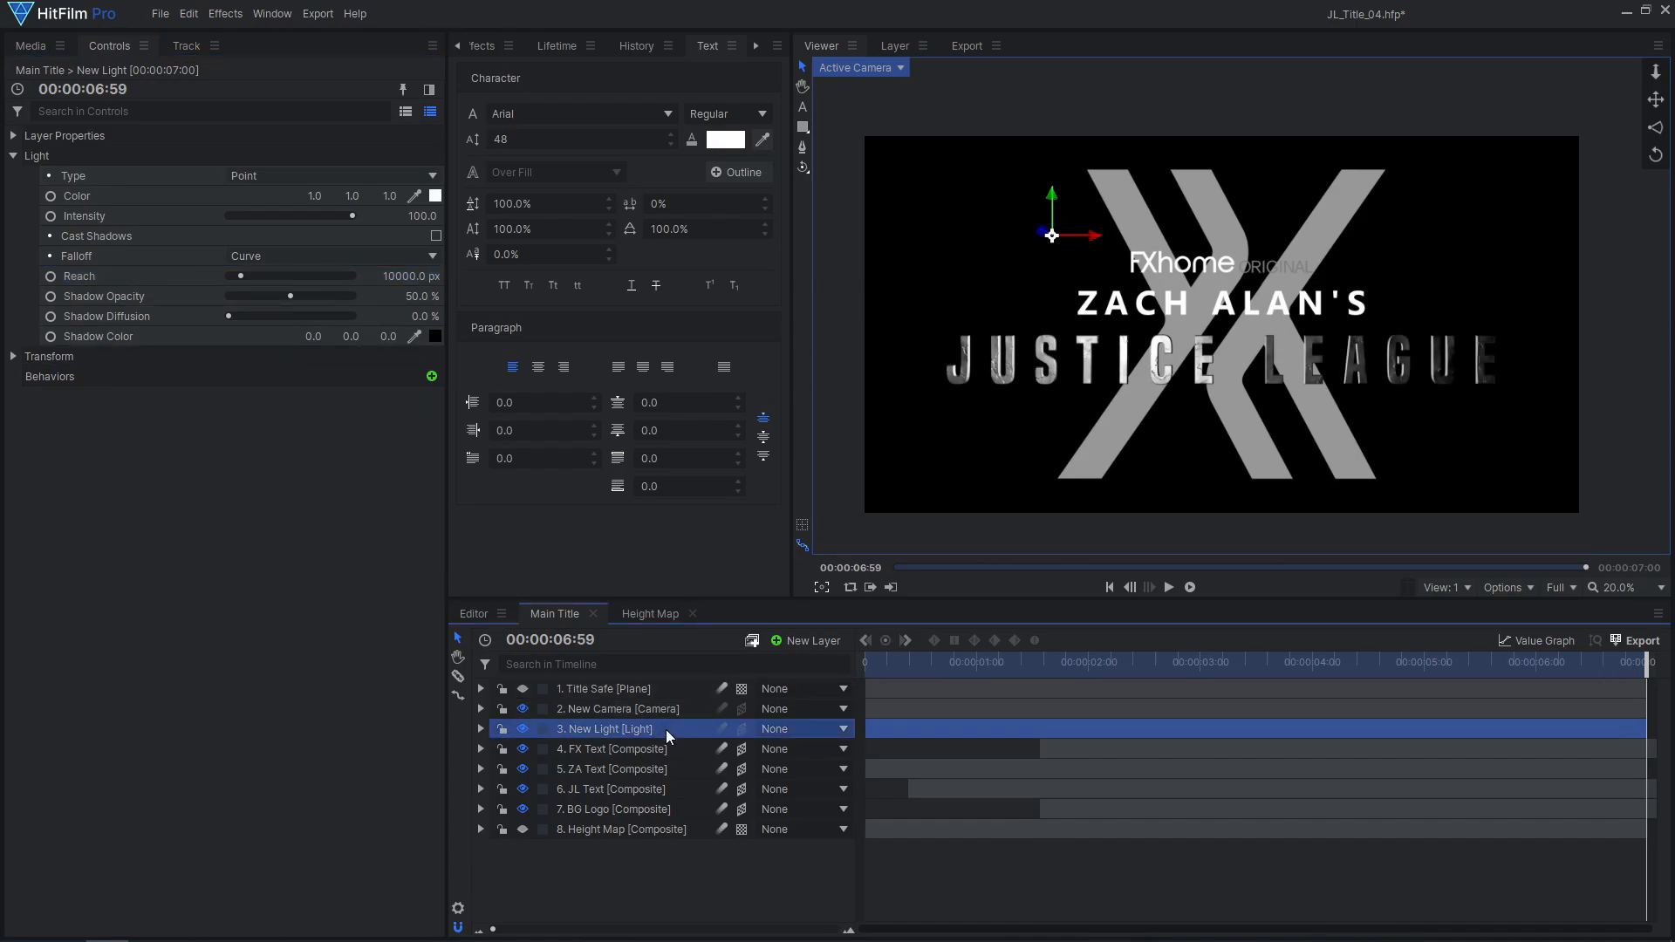
key("ctrl+d")
left_click_drag(1086, 238, 1378, 246)
scroll(1357, 299, "up", 2)
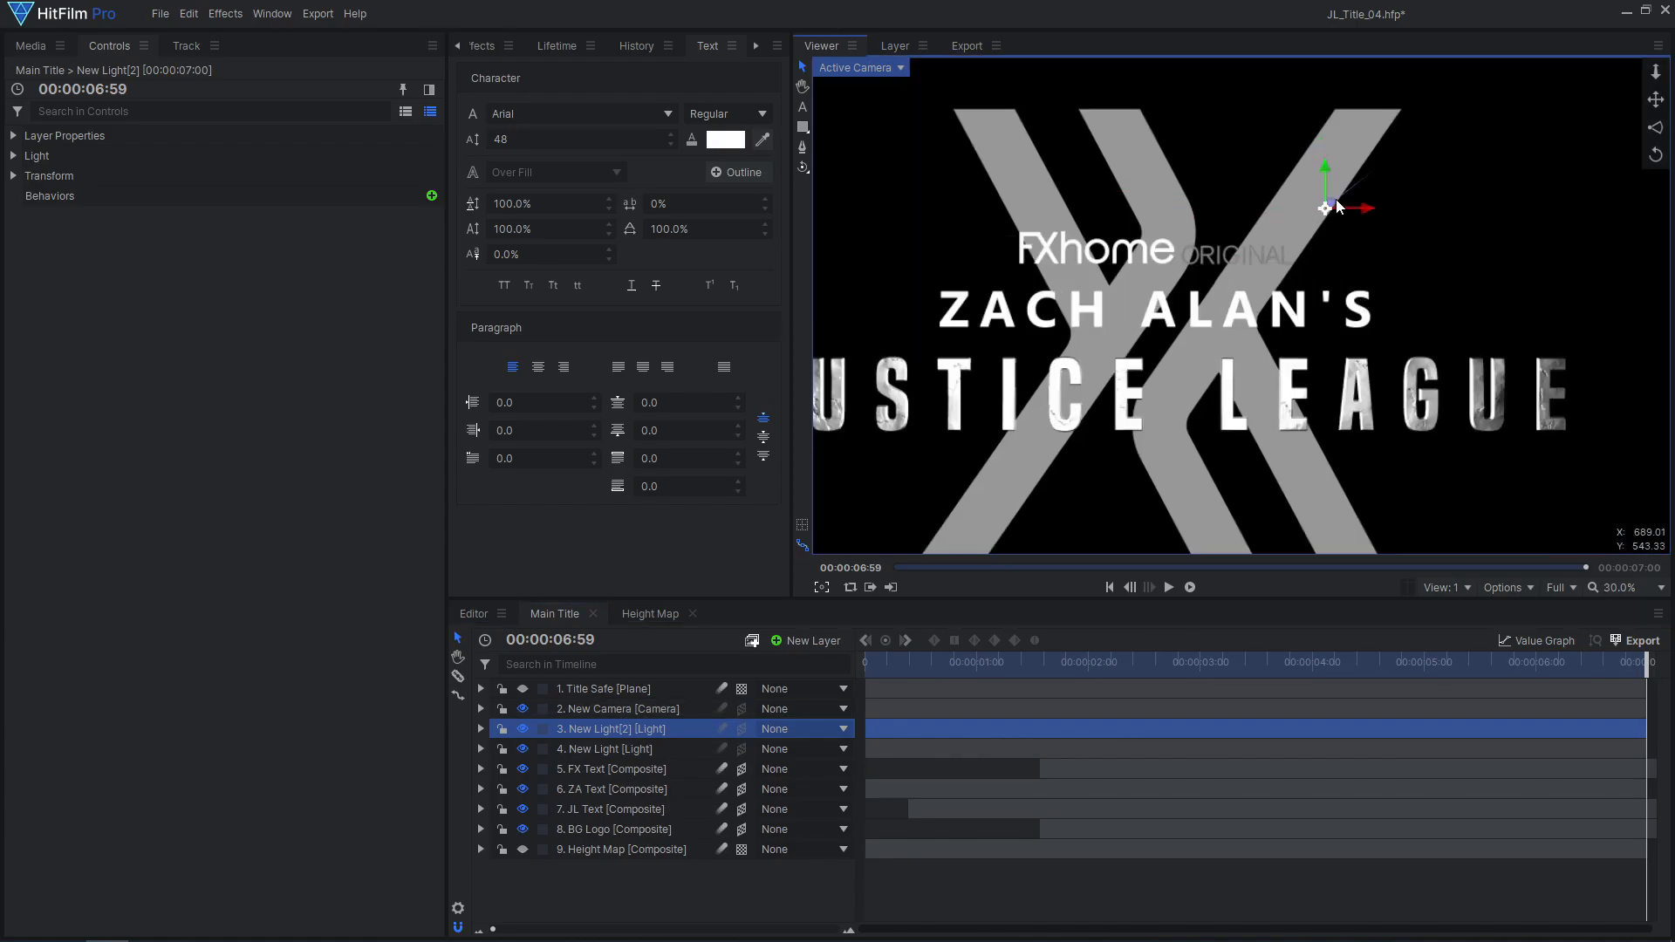
Step: Set the copied light's intensity to 60 and adjust its position above the word LEAGUE
left_click(37, 156)
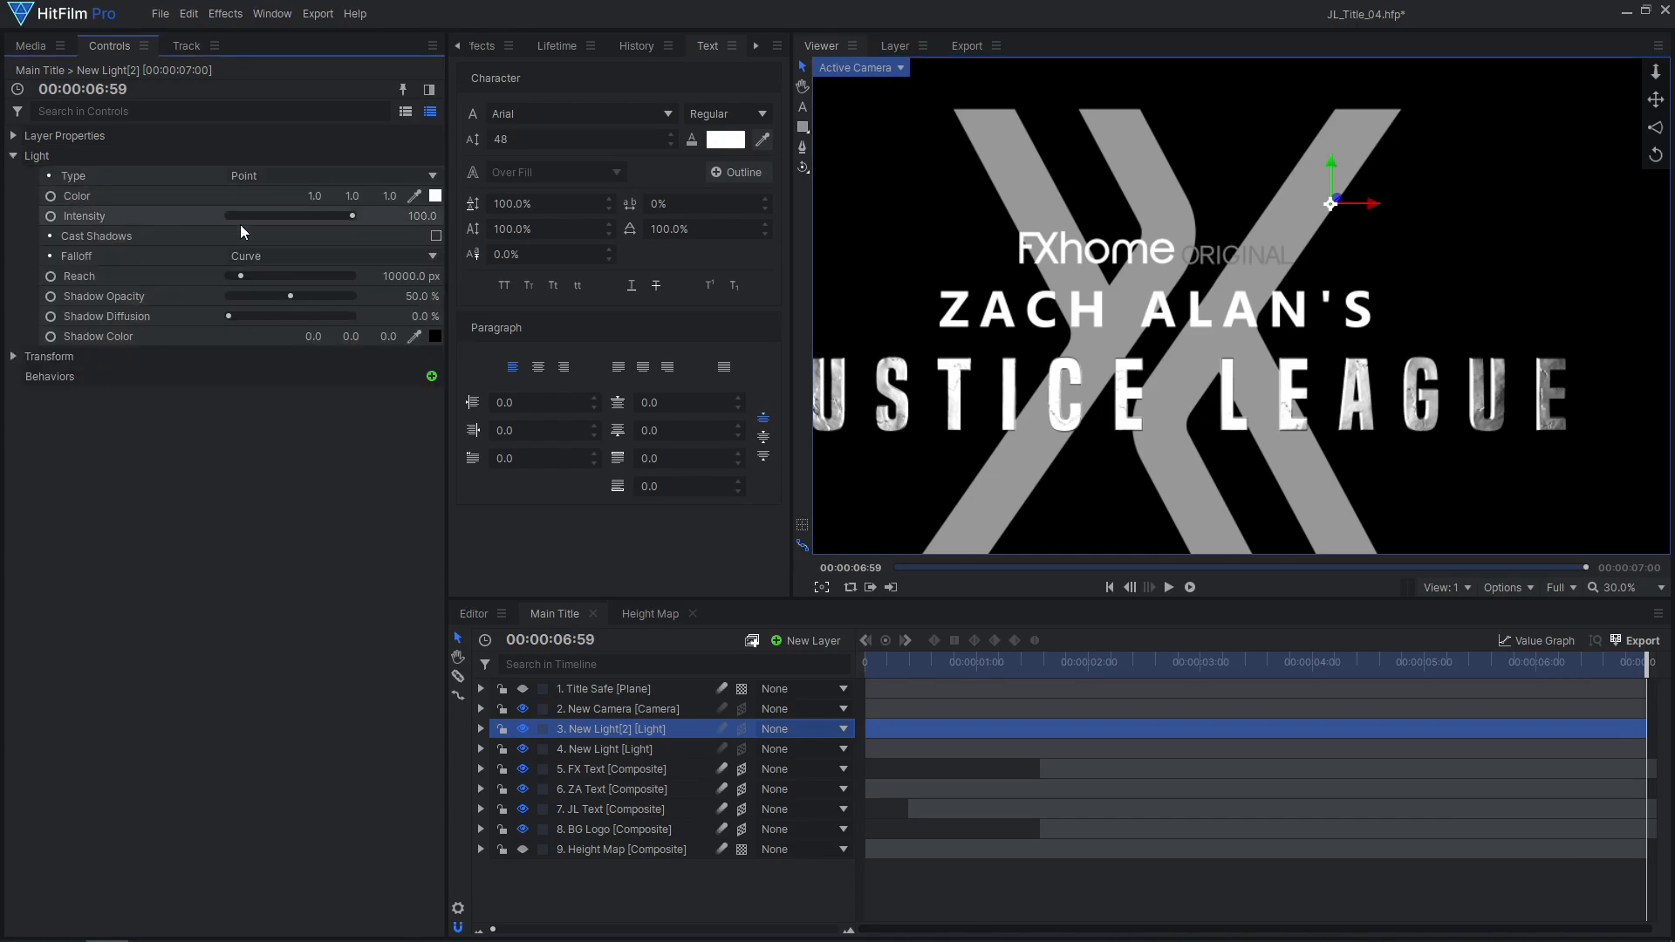
left_click(304, 215)
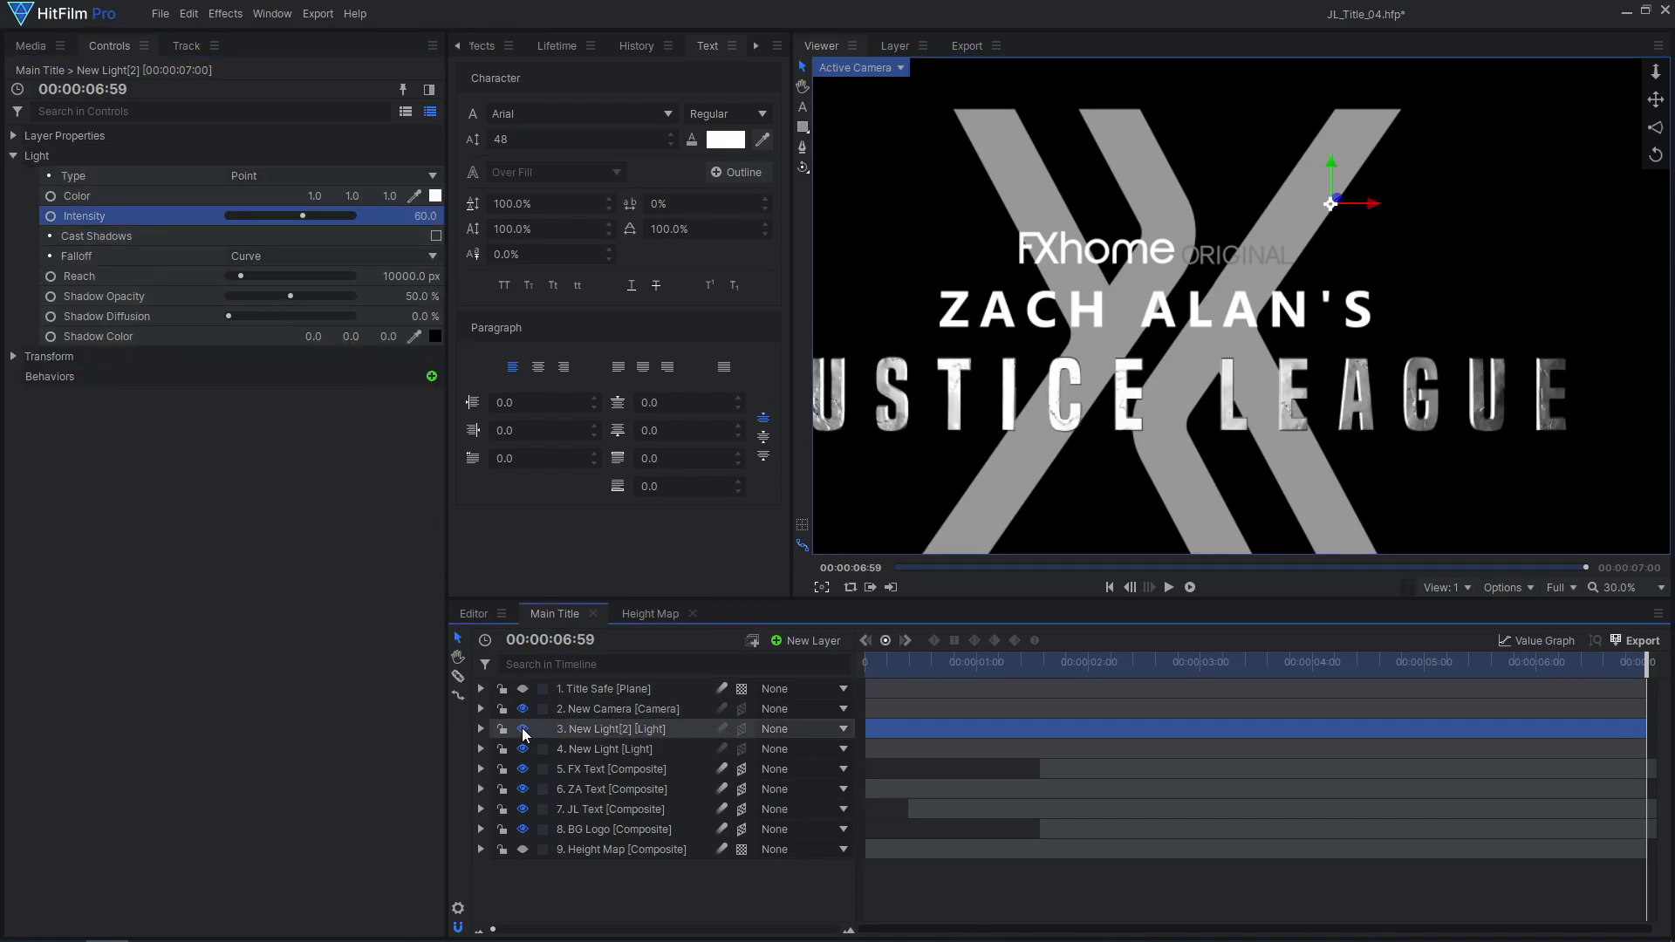
left_click_drag(1332, 168, 1455, 183)
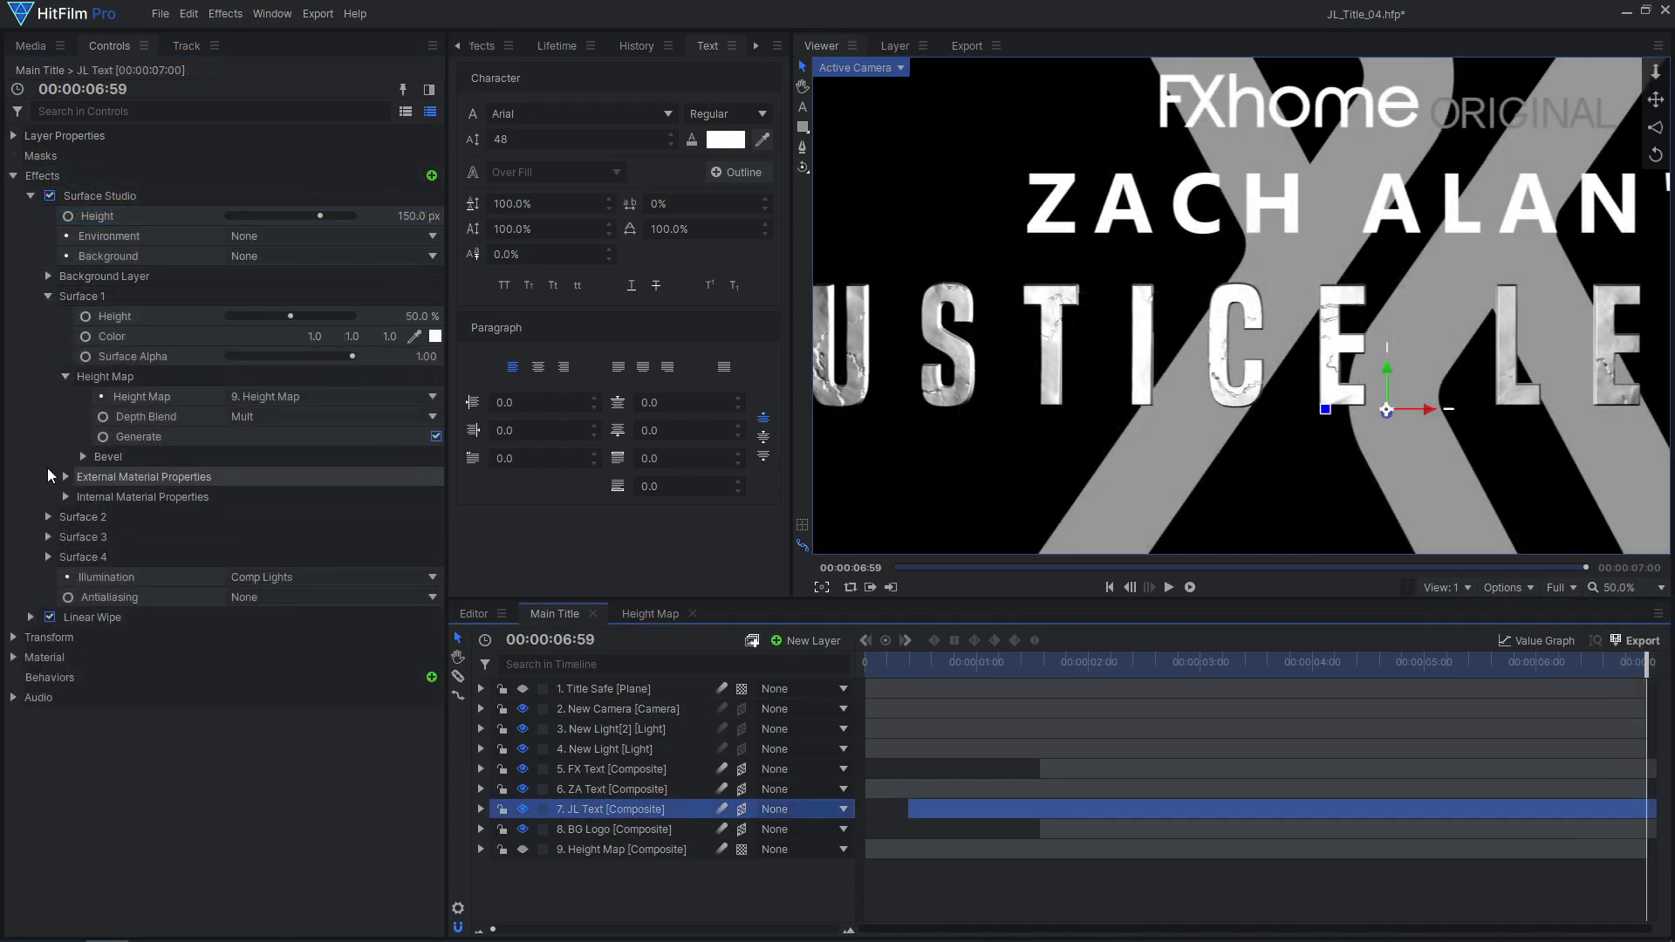
Step: Set the external material of the JL Text's Surface 1 to 70% diffuse and 73% specular
left_click(64, 474)
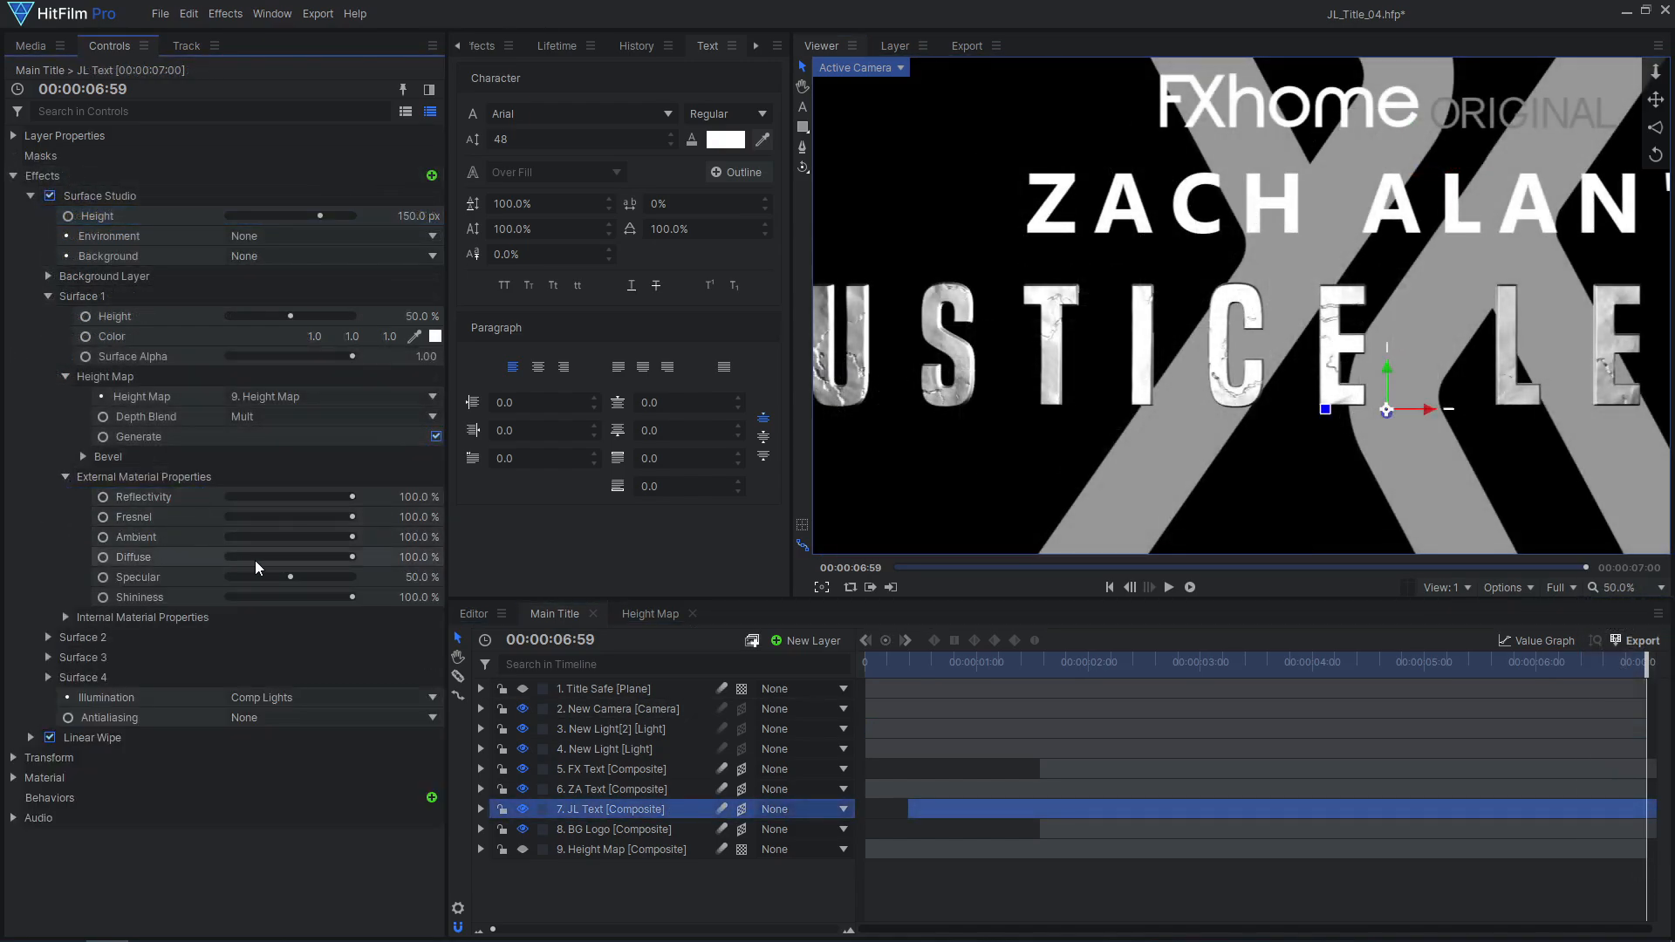
left_click(312, 557)
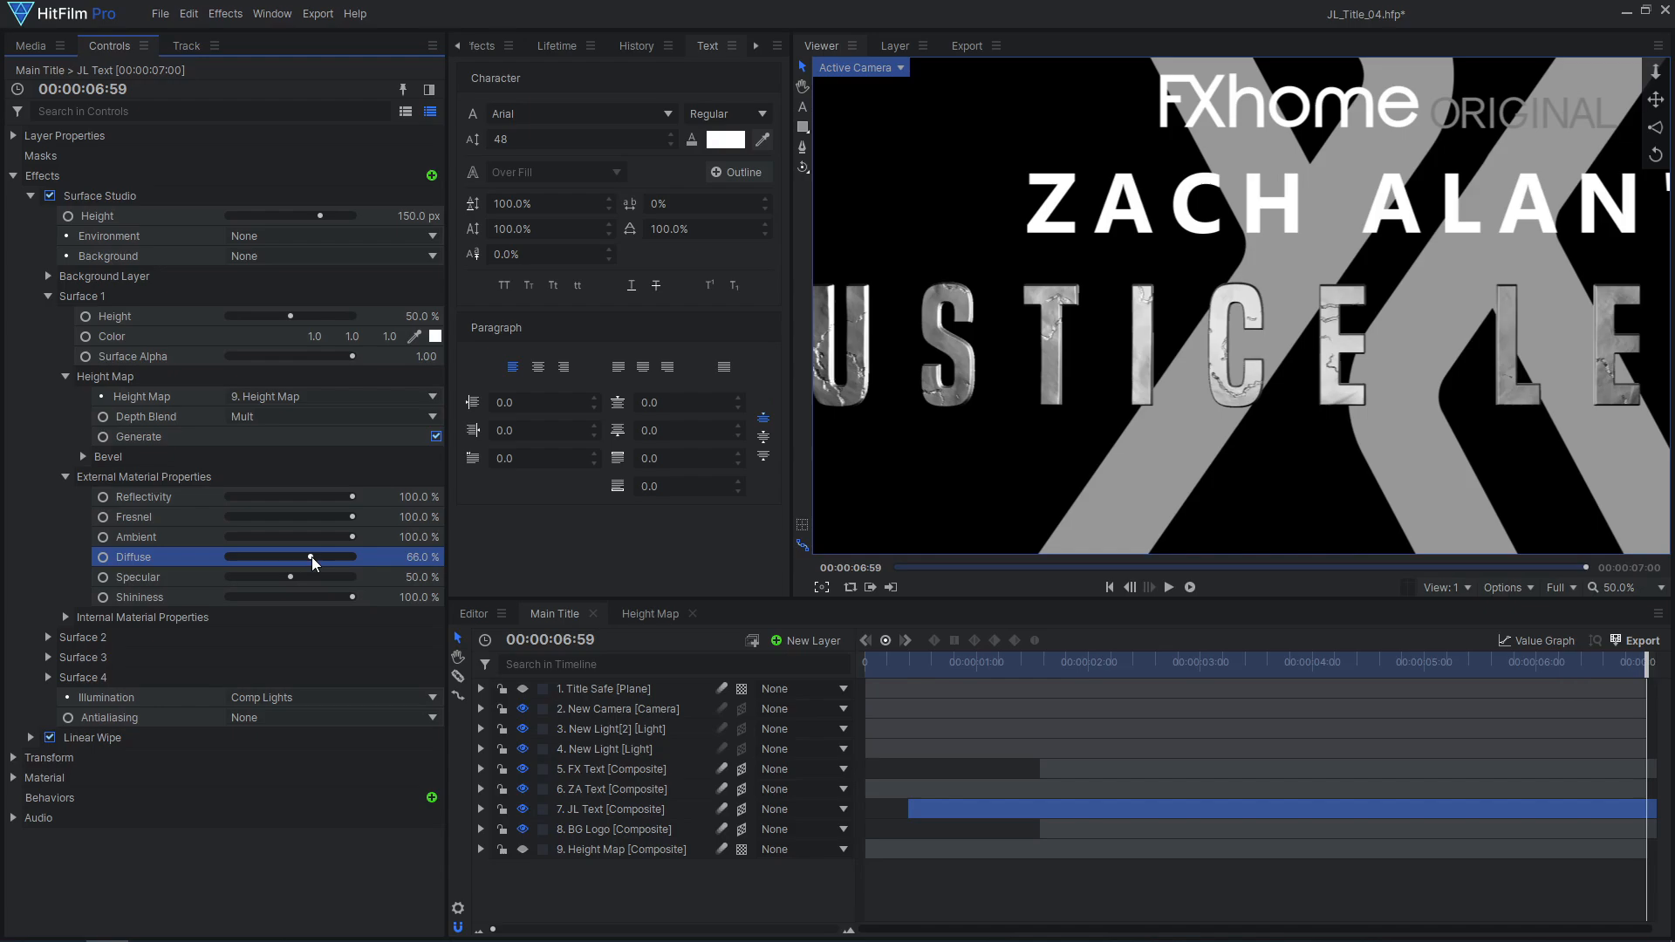
left_click_drag(314, 556, 315, 556)
left_click(328, 575)
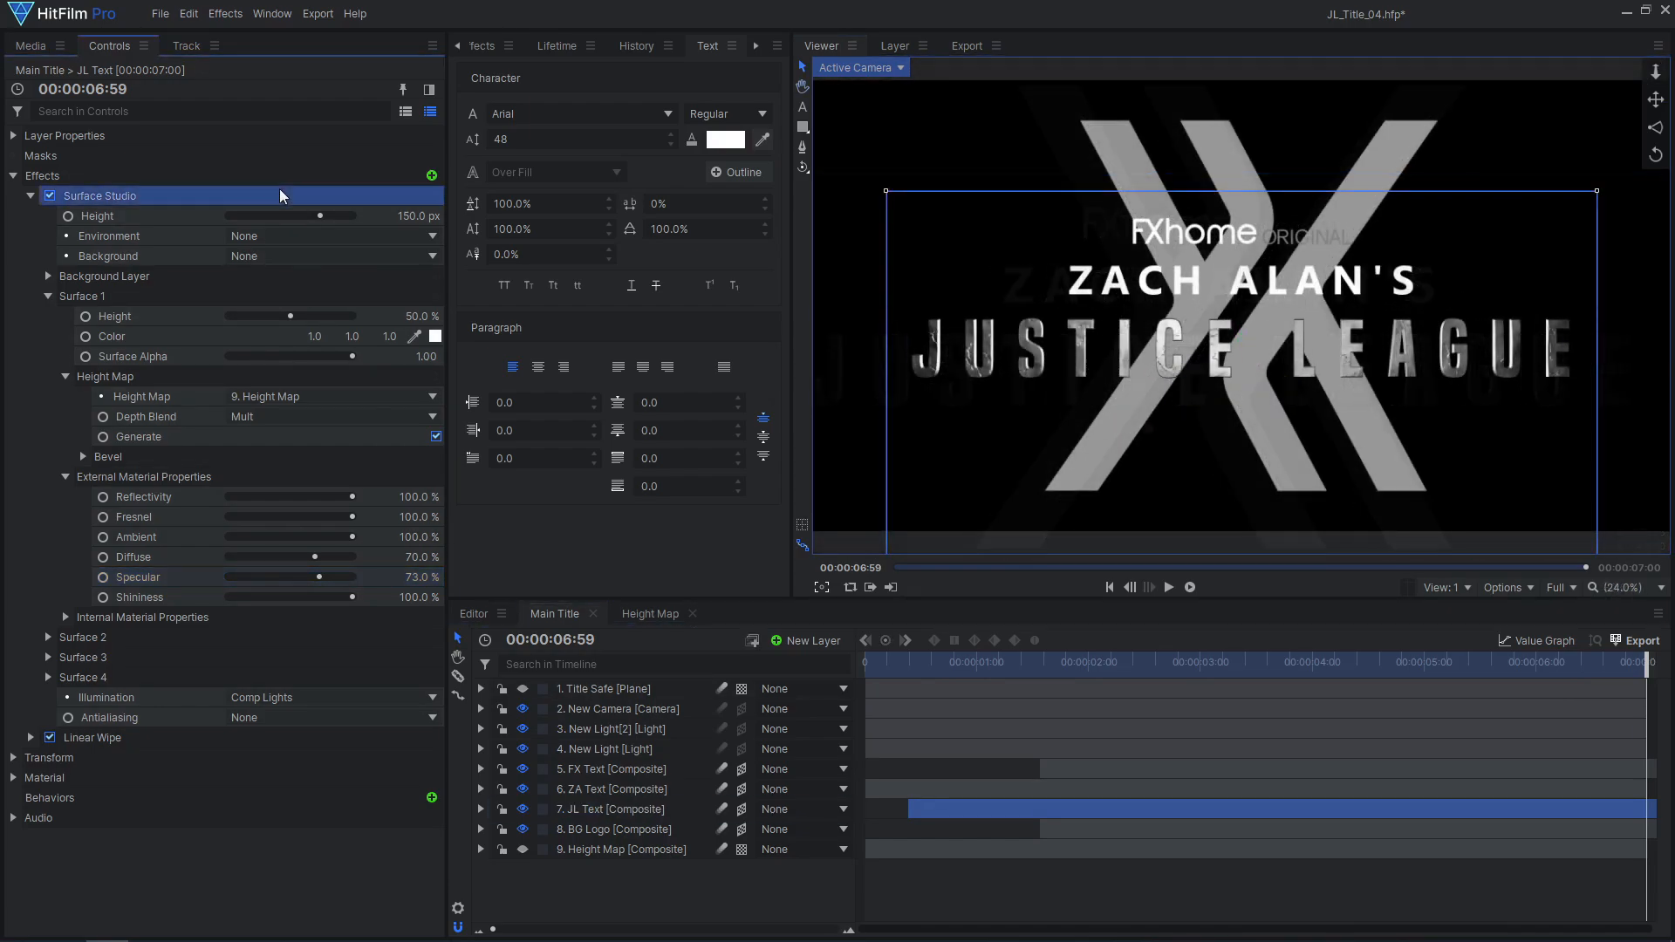
Step: Copy the JL Text's Surface Studio effect to the ZA Text layer and place it above Linear Wipe
right_click(279, 194)
left_click(314, 217)
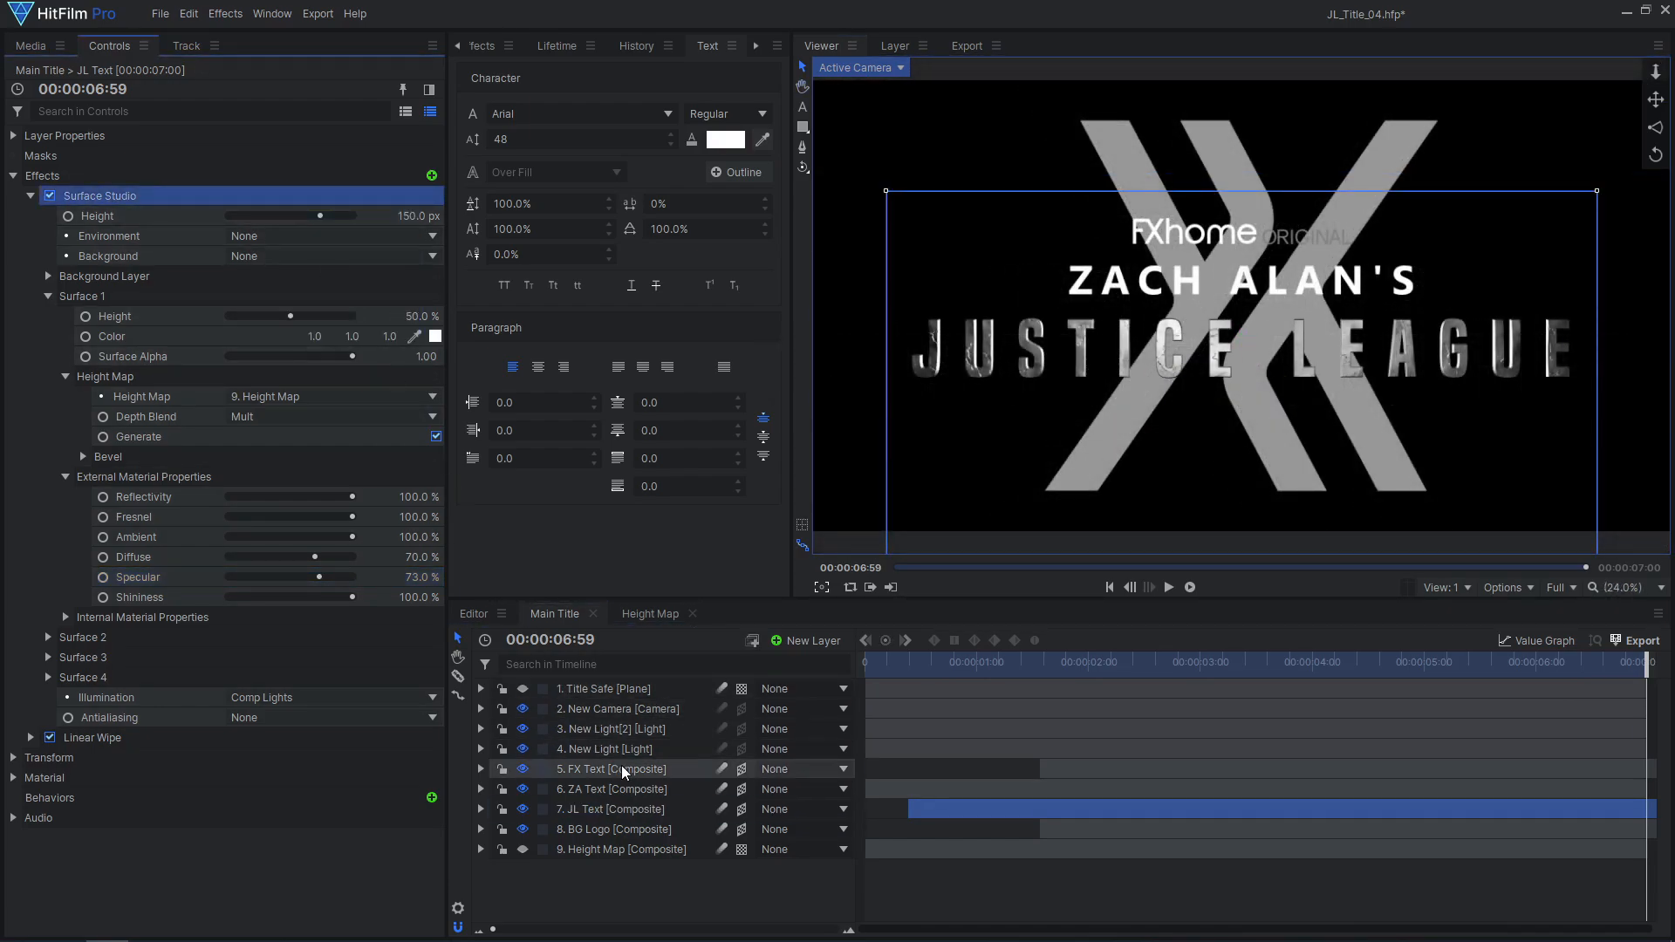
left_click(636, 789)
left_click(171, 175)
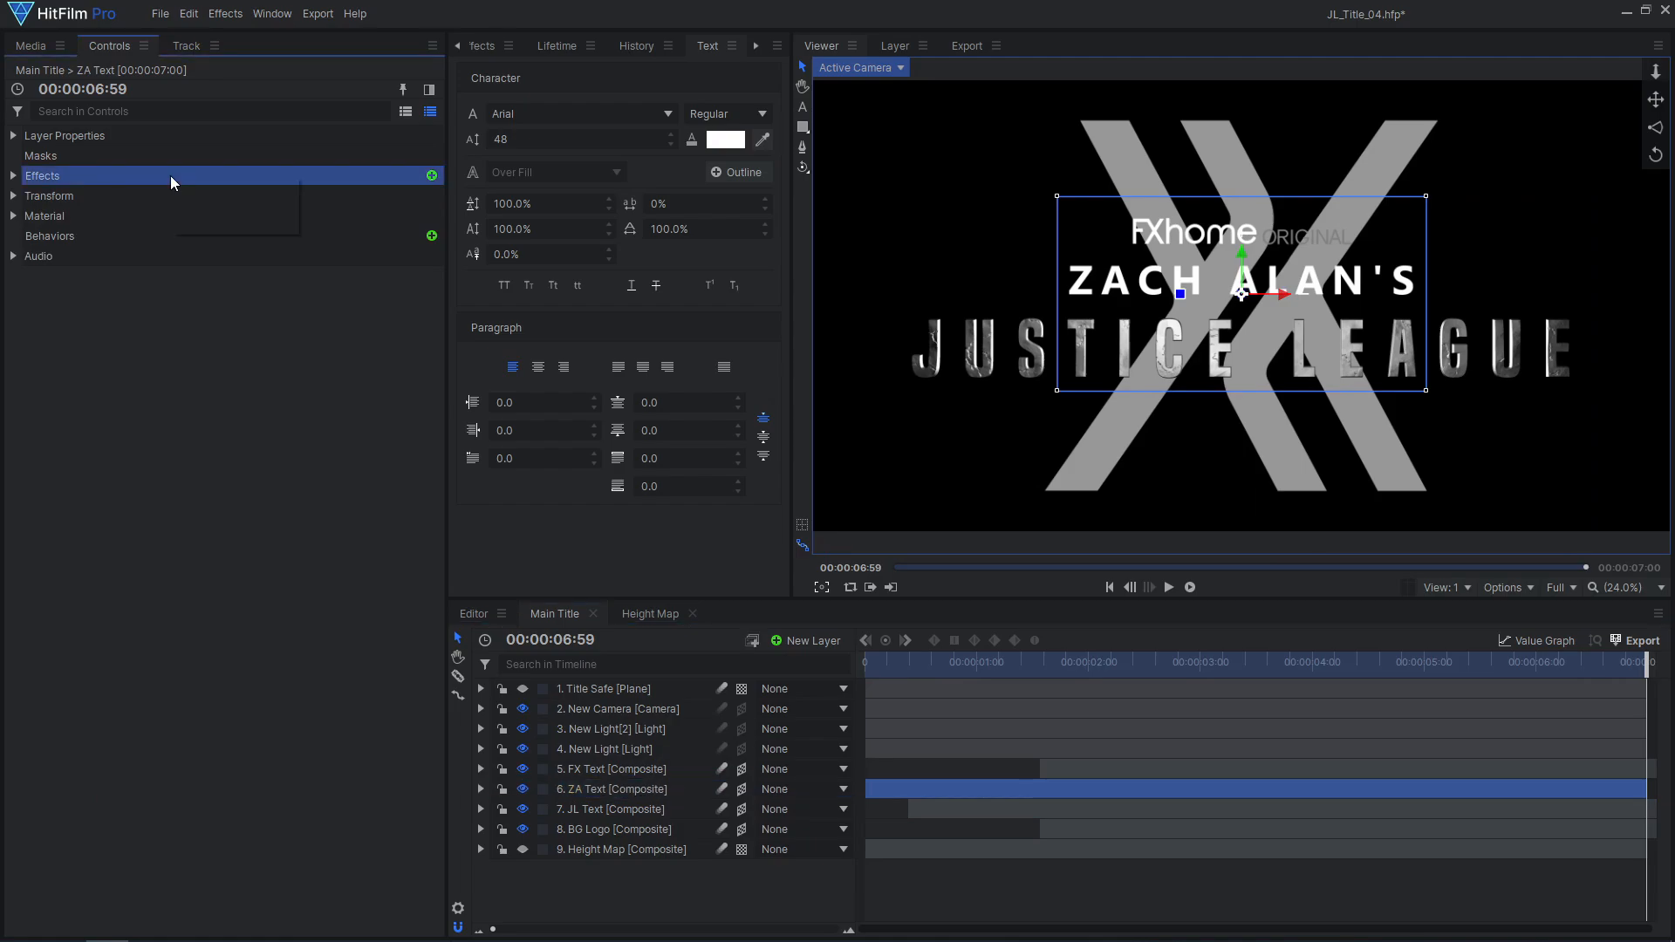
right_click(171, 176)
left_click(204, 185)
left_click(160, 193)
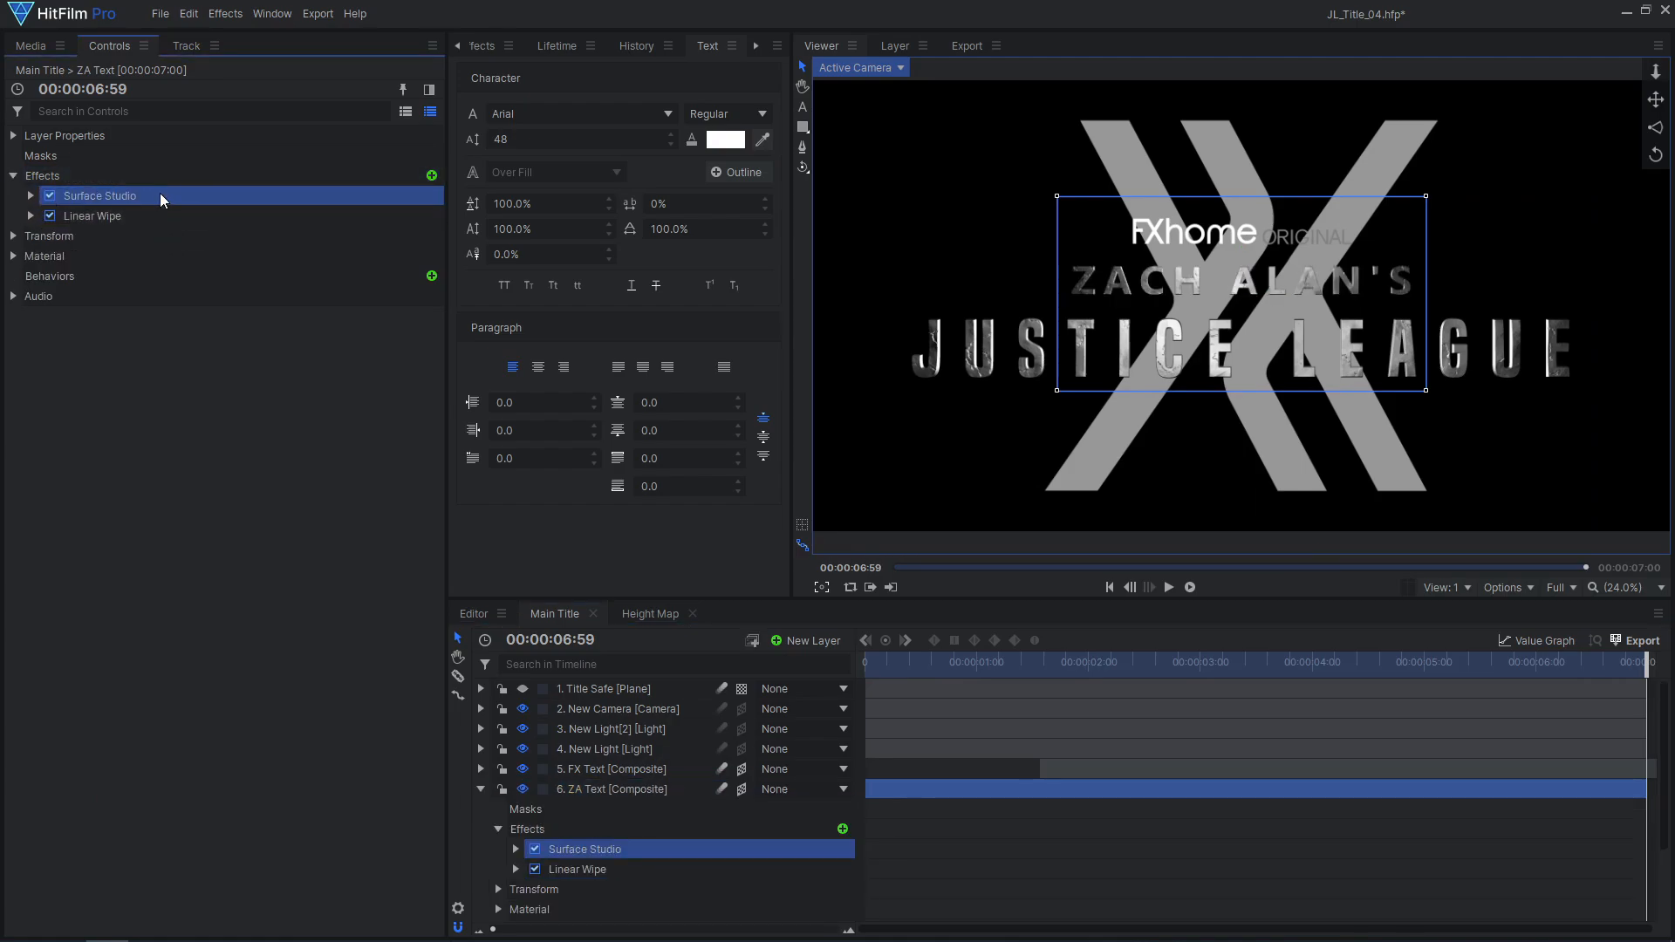
Step: Set the external material of the ZA Text's Surface 1 to 84% diffuse and 62% specular
scroll(1190, 269, "up", 2)
left_click(30, 195)
left_click(48, 296)
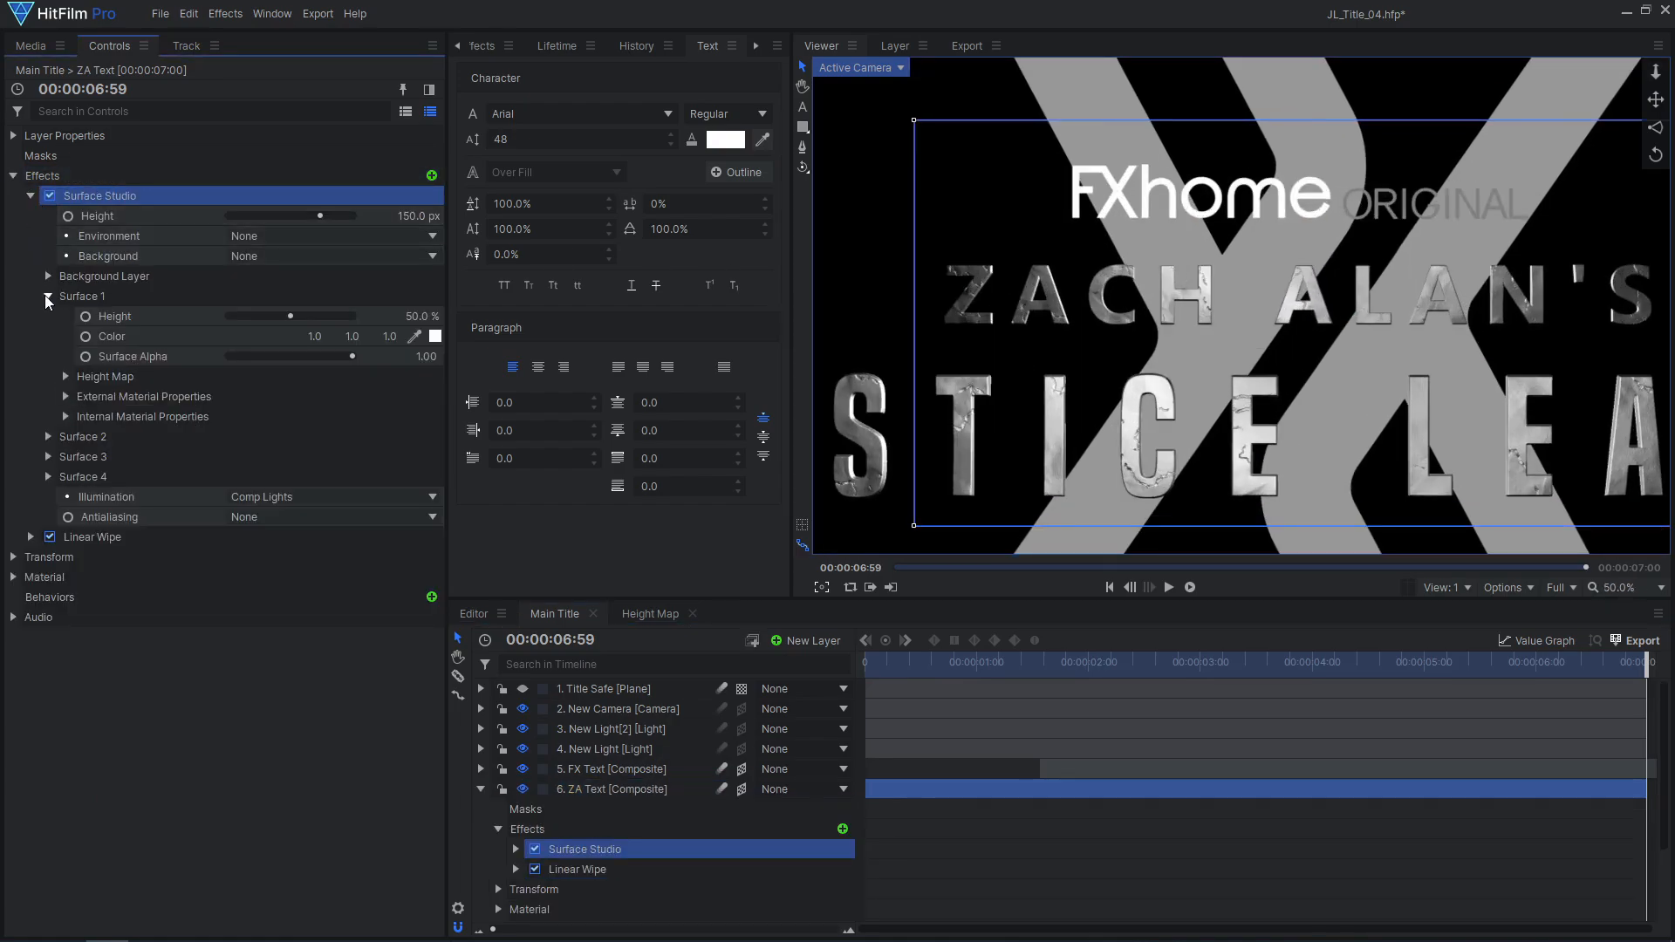
left_click(65, 396)
left_click(333, 479)
left_click_drag(319, 496, 306, 496)
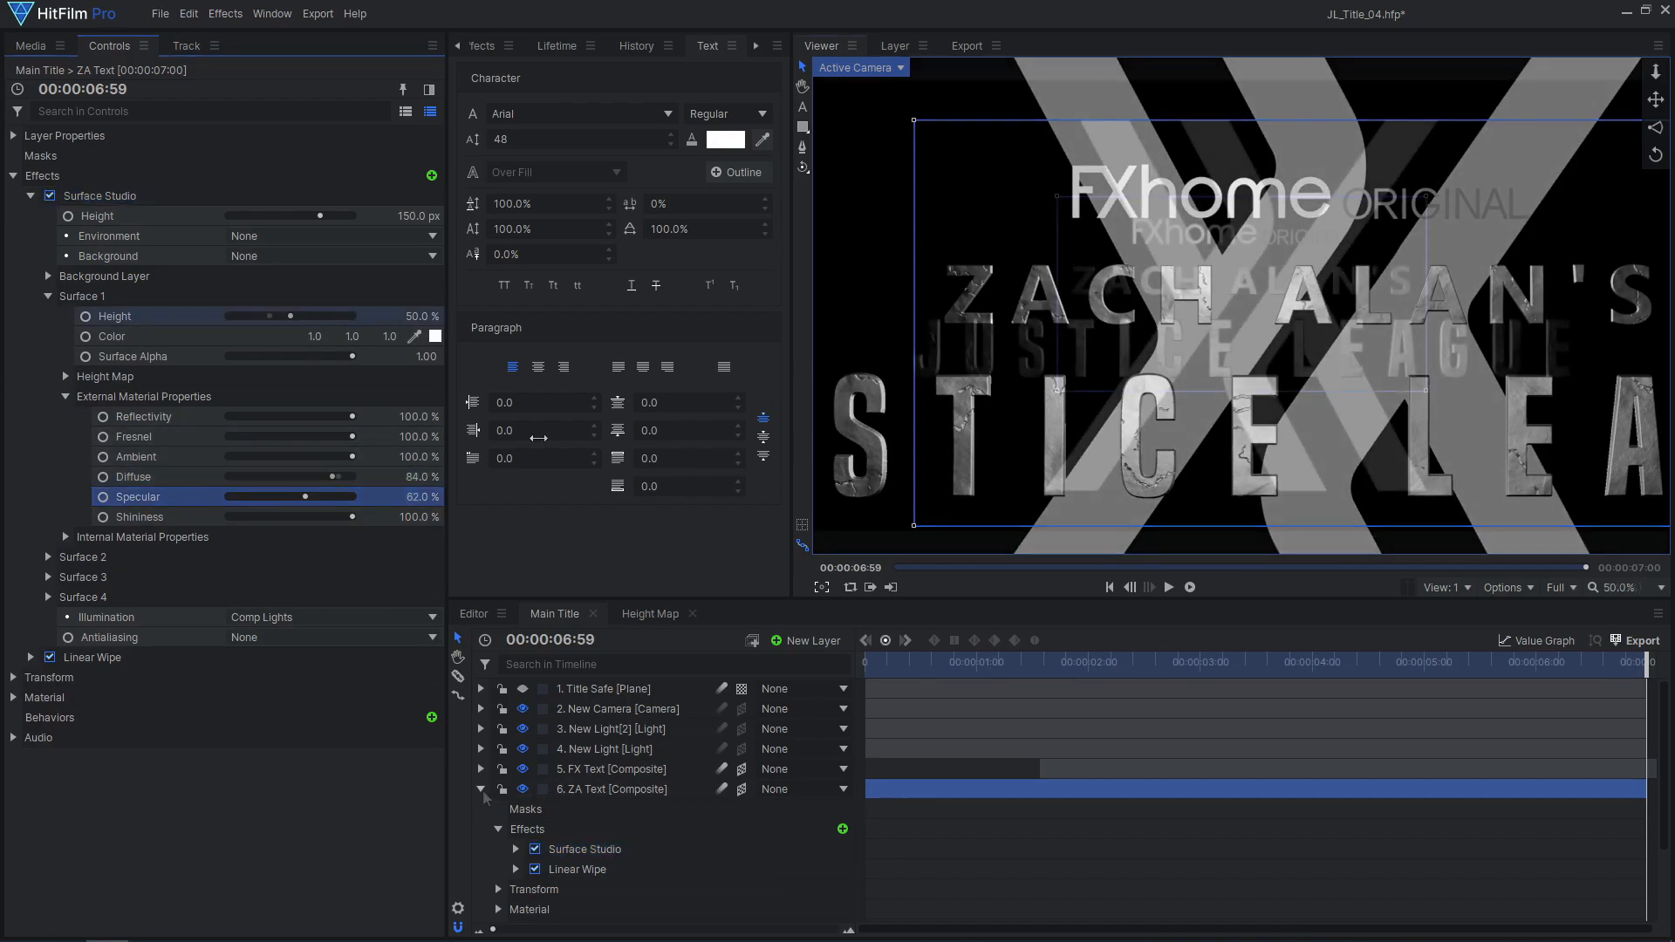
Step: Paste the Surface Studio effect onto the BG Logo layer and place it between Fill Color and Linear Wipe
left_click(480, 789)
left_click(609, 827)
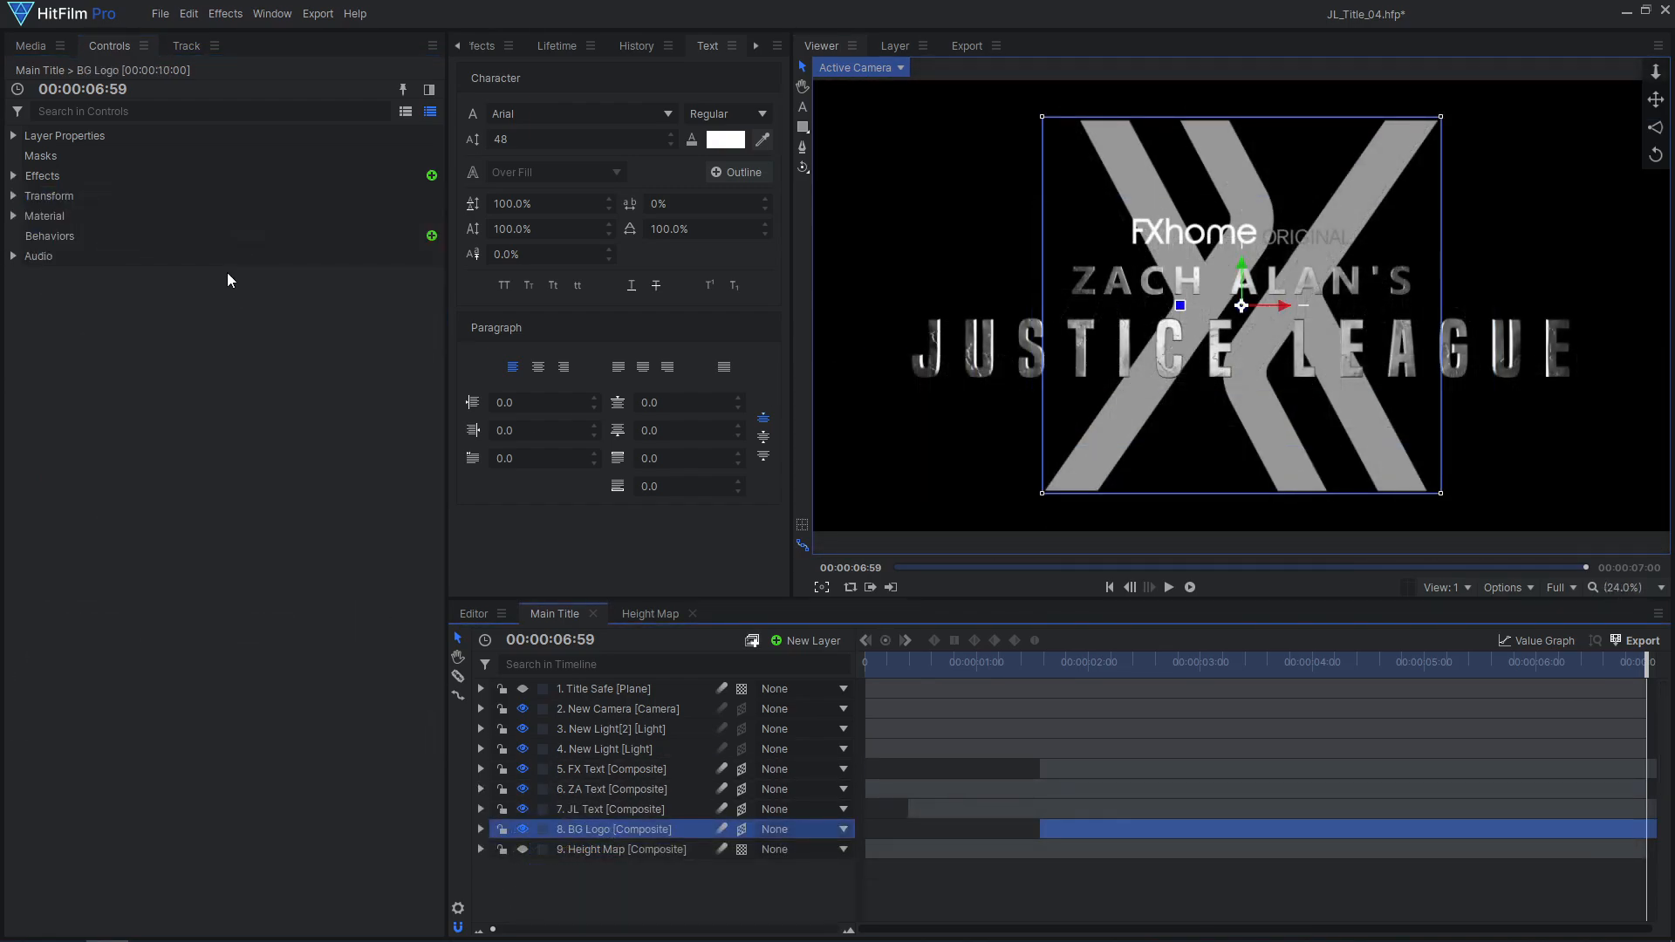
right_click(201, 176)
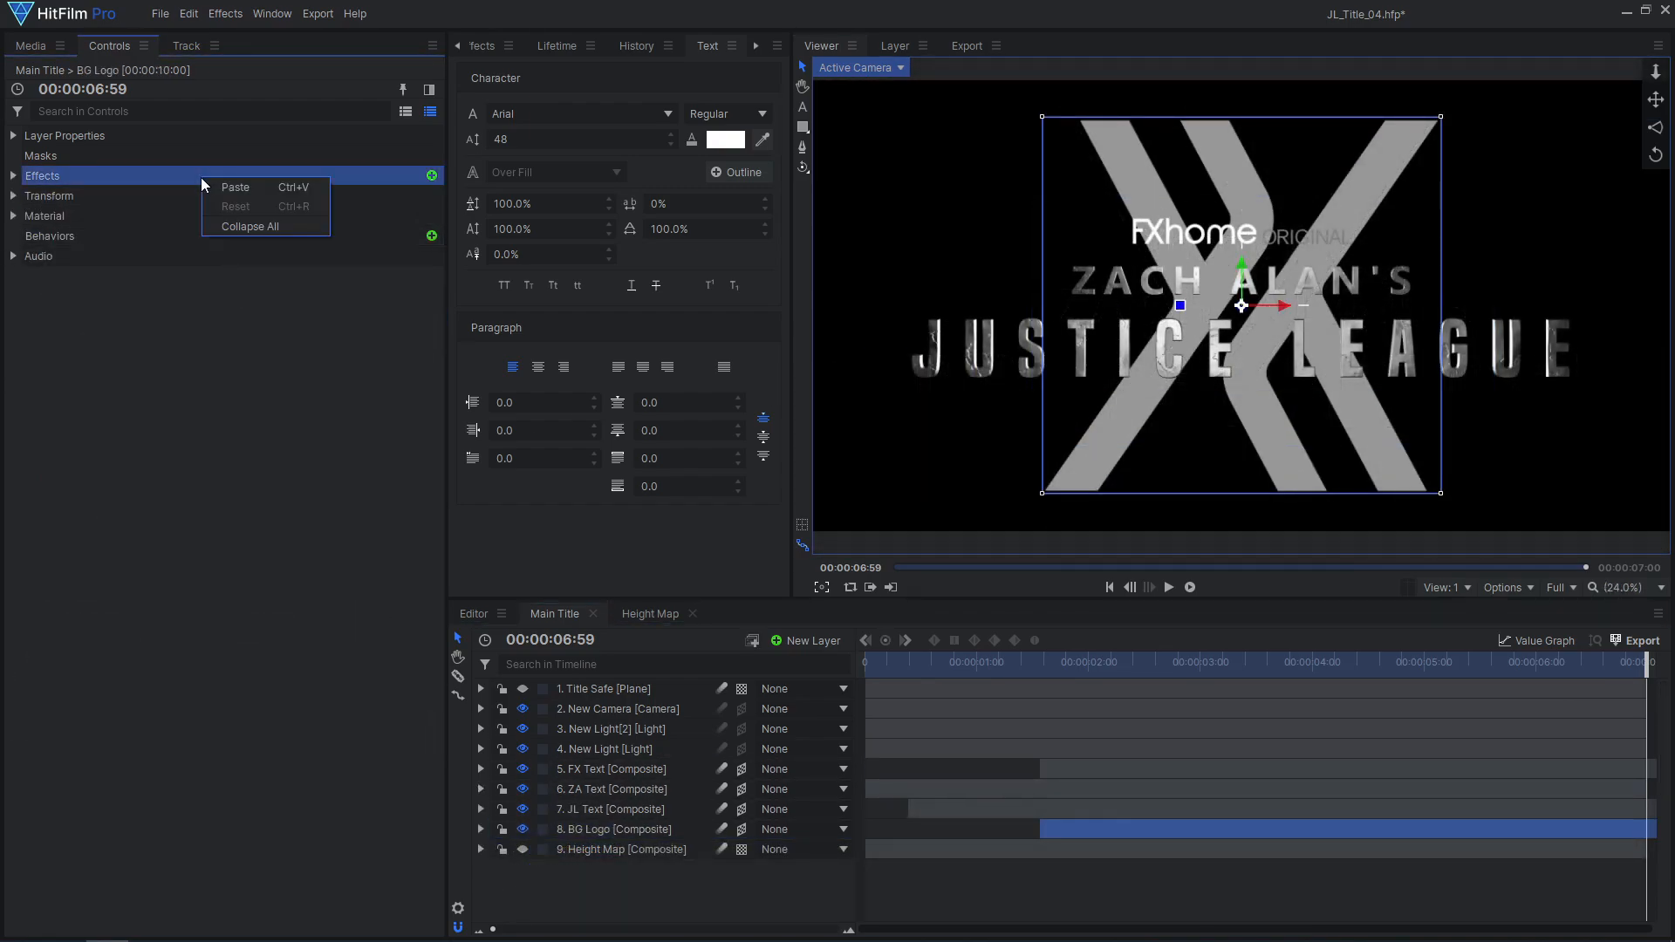
left_click(212, 187)
left_click_drag(122, 236, 124, 212)
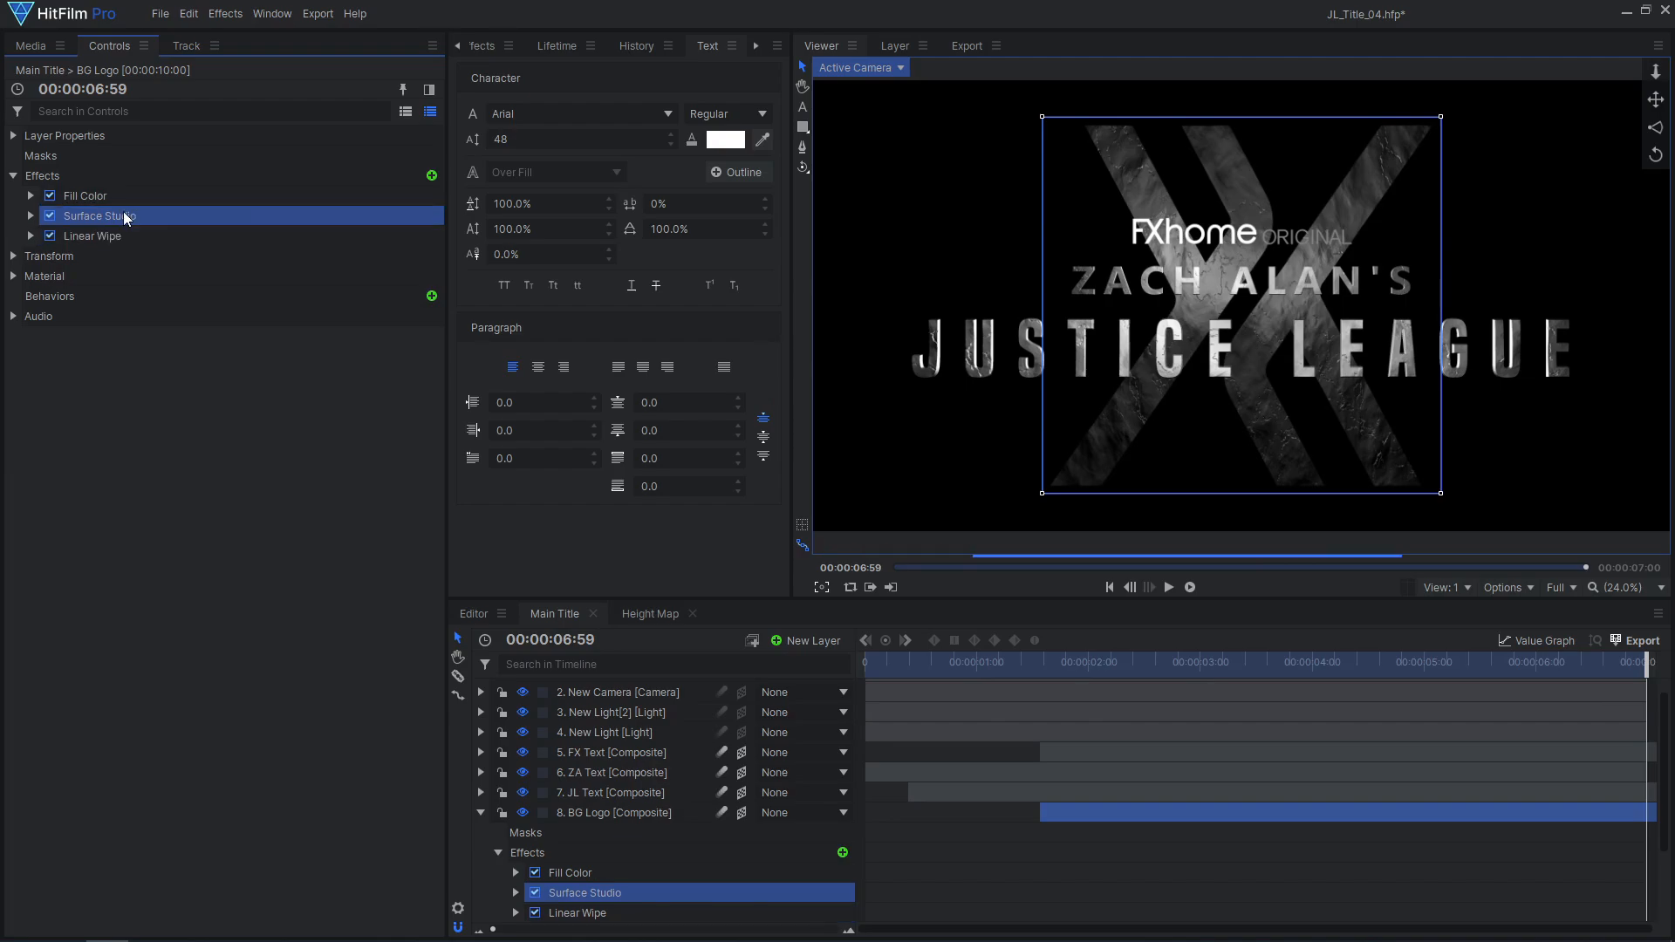
Step: Set the BG Logo's Surface Studio height to 200 px and darken its Surface 1 color to a 0.3 grey
left_click(30, 215)
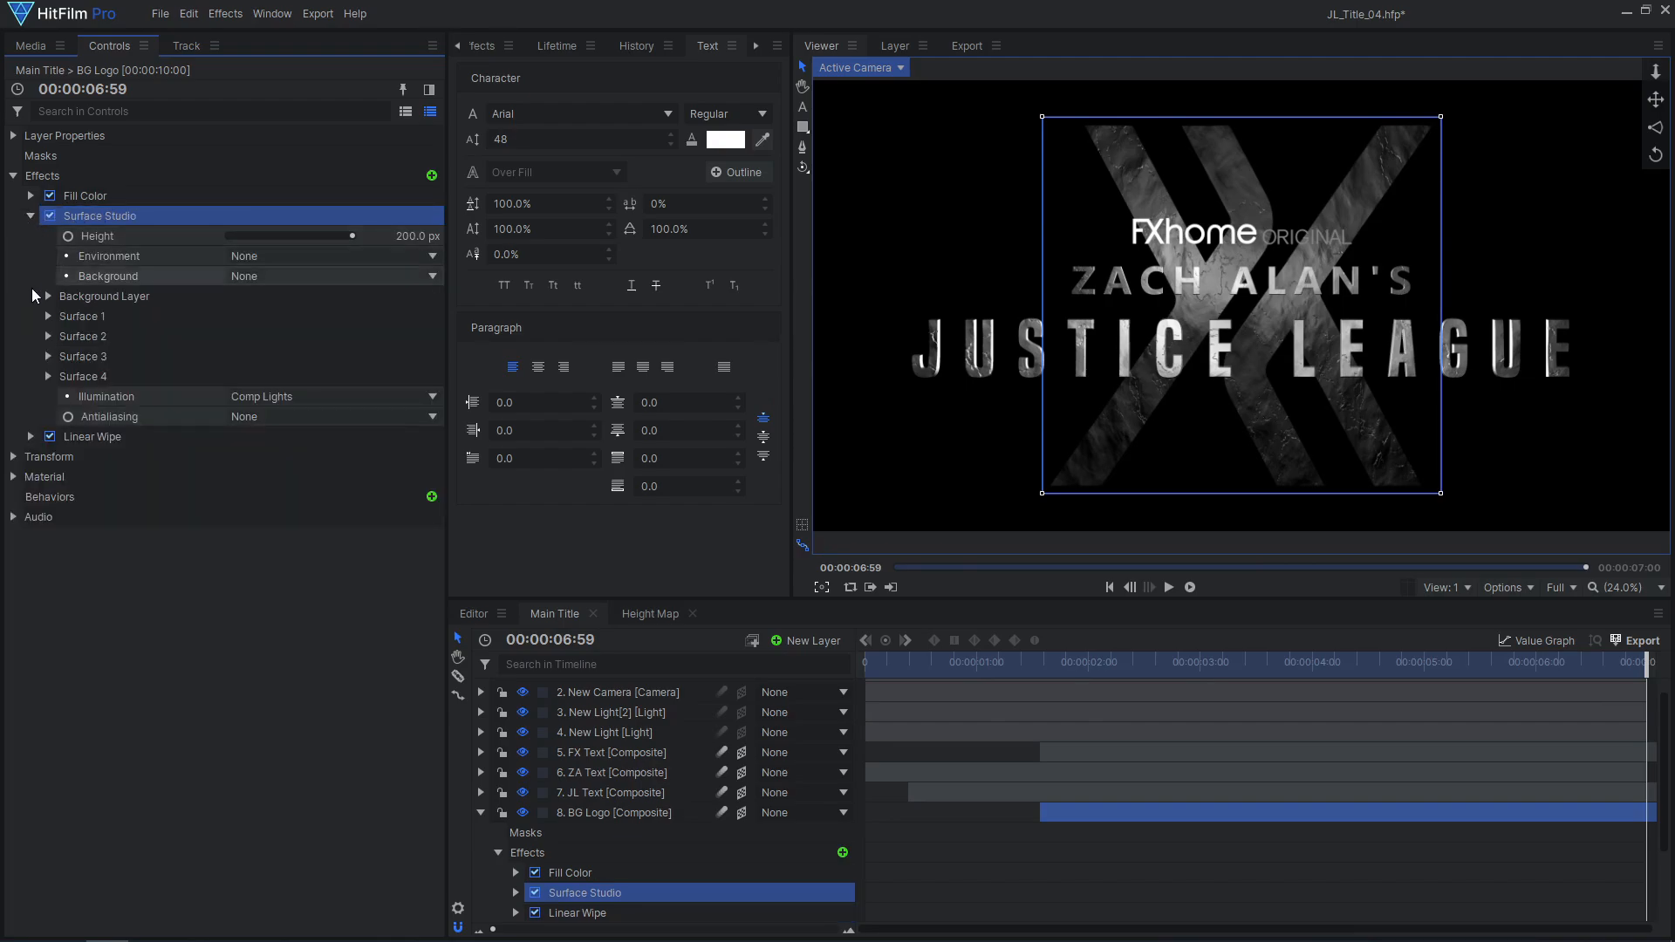
left_click(48, 317)
left_click(65, 416)
left_click(434, 356)
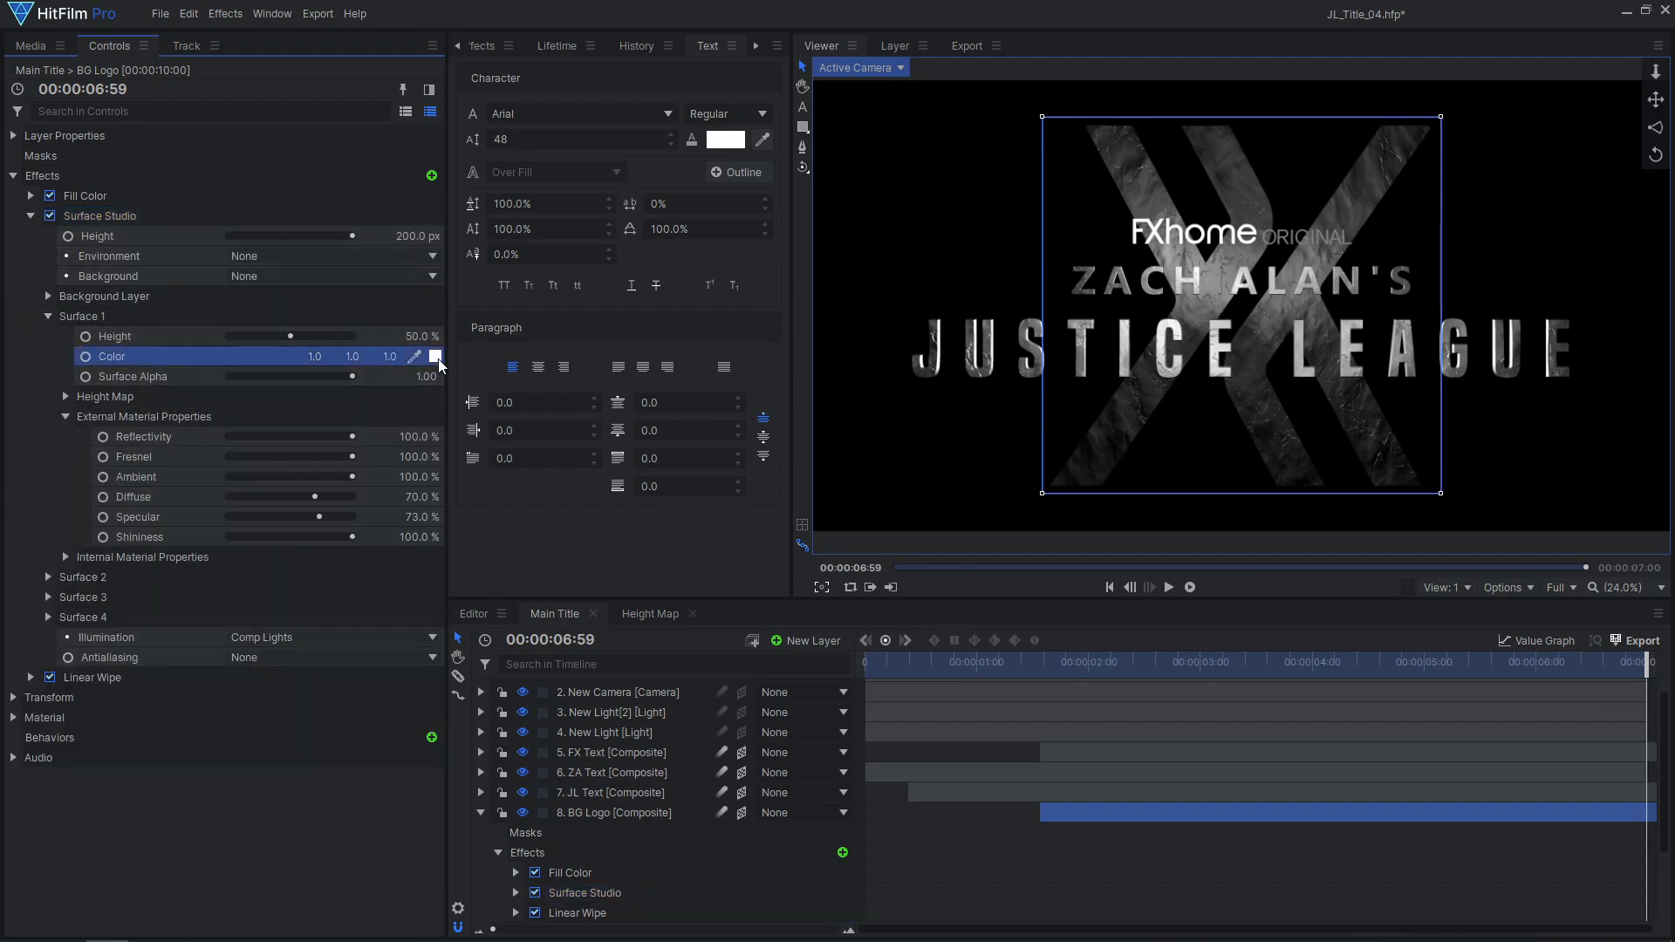
left_click(1030, 430)
left_click(987, 630)
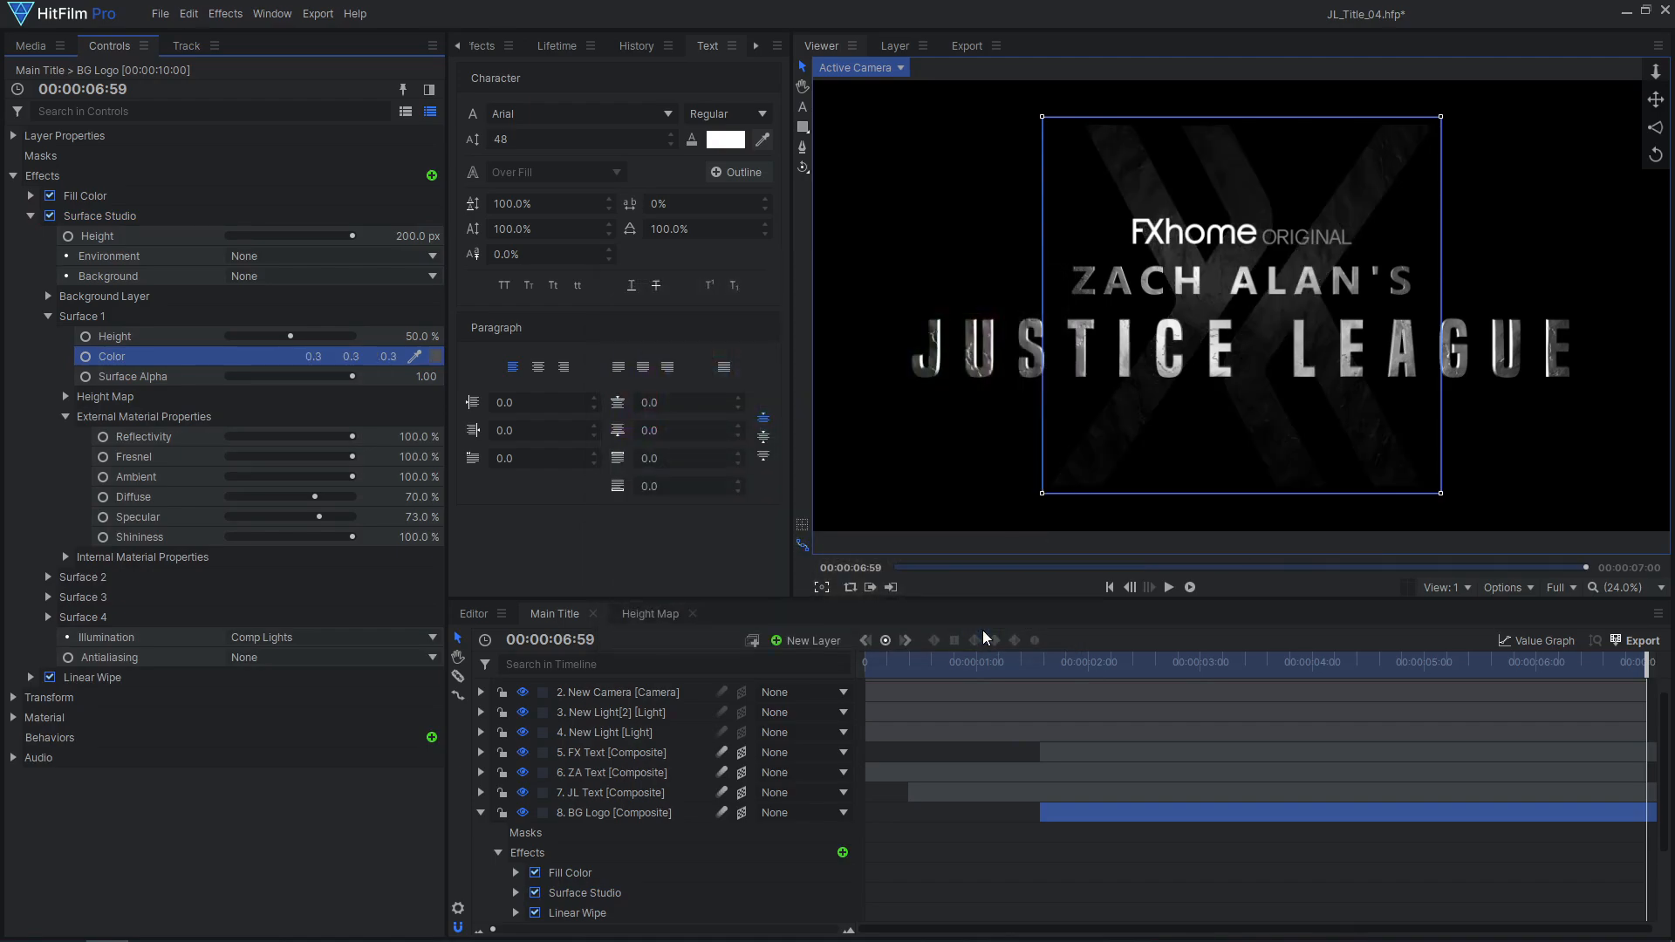
Step: Raise the BG Logo's Surface 1 height and external specular to 100%, and set its bevel size to 20 px
scroll(1225, 260, "up", 4)
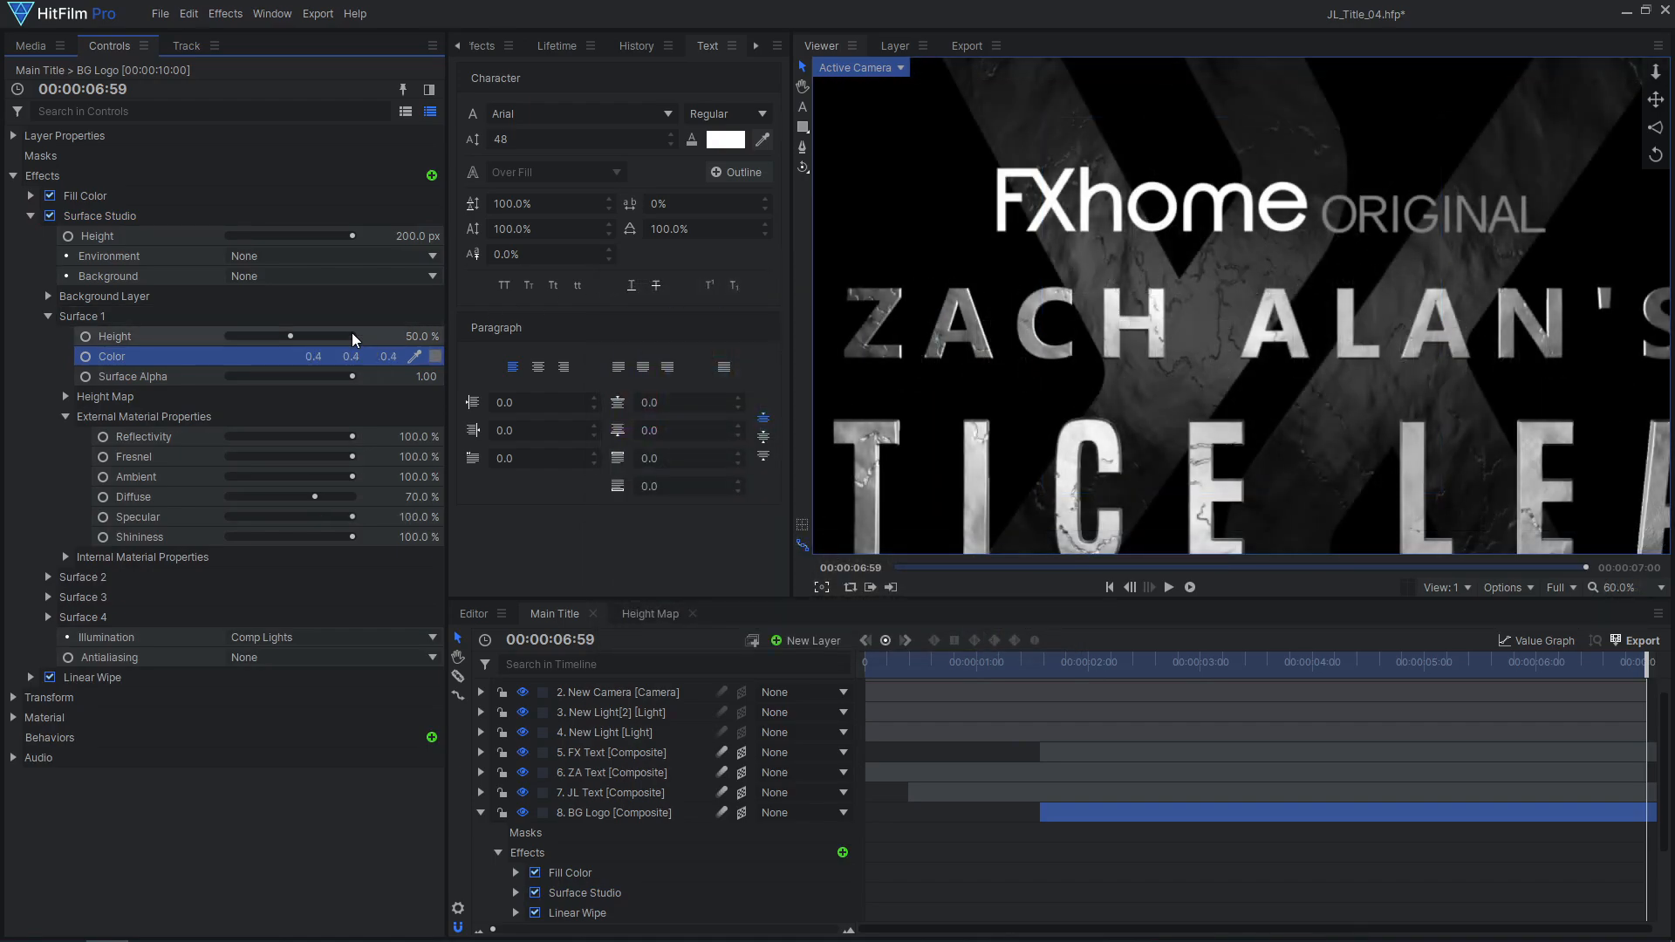
left_click_drag(353, 335, 342, 337)
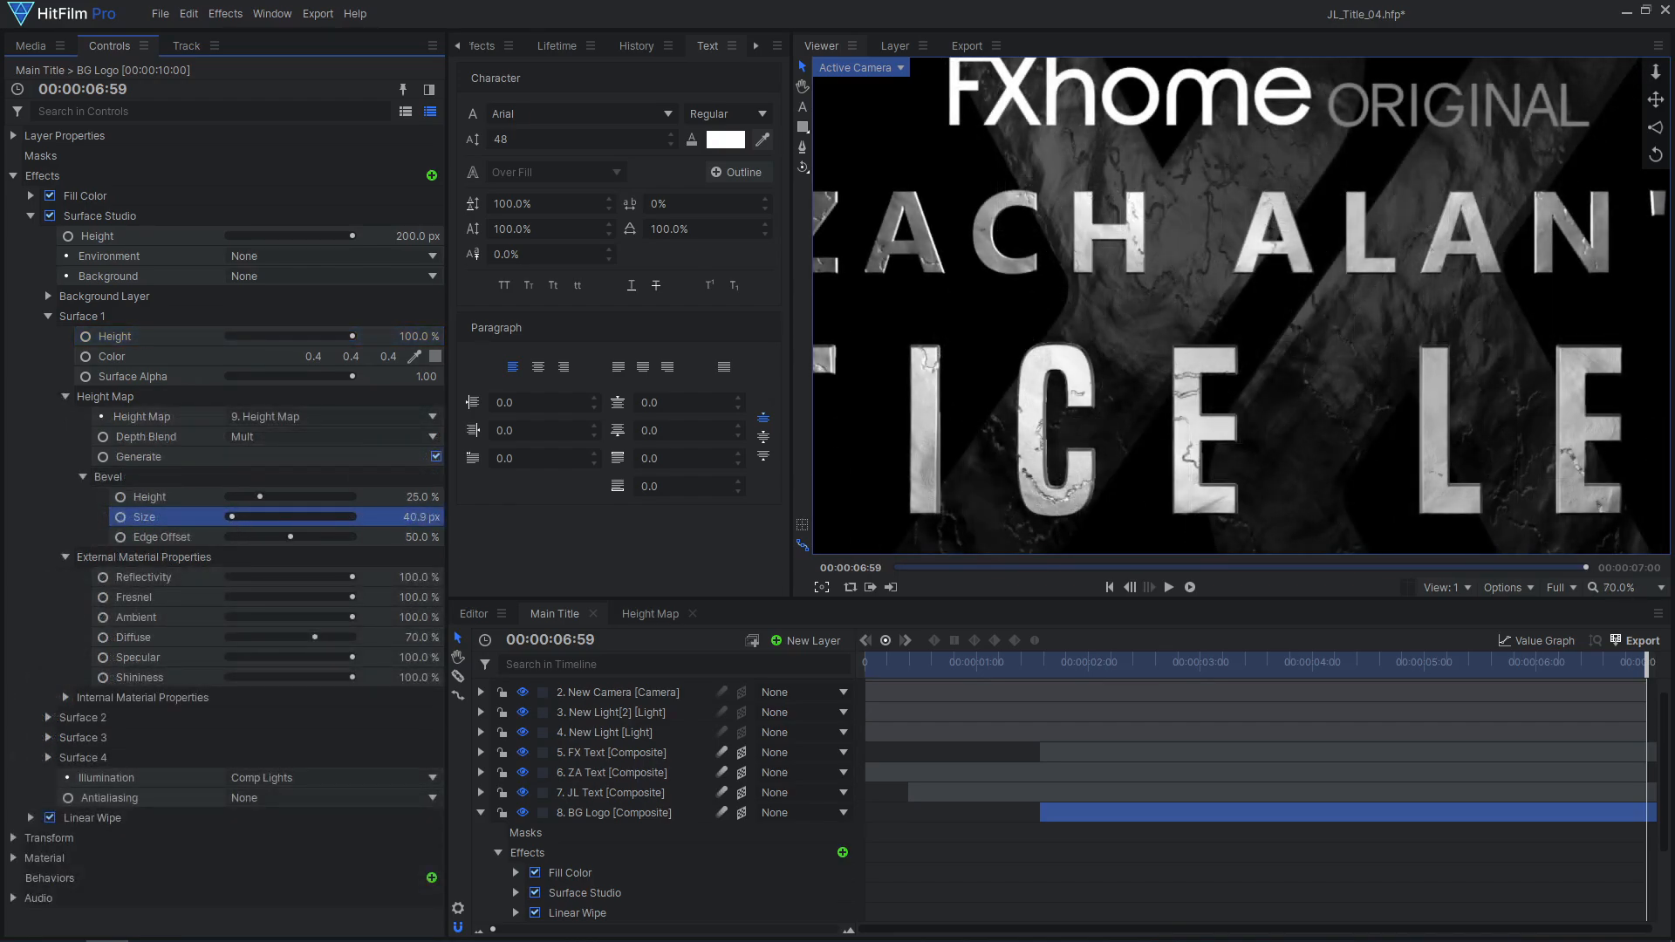
left_click(371, 513)
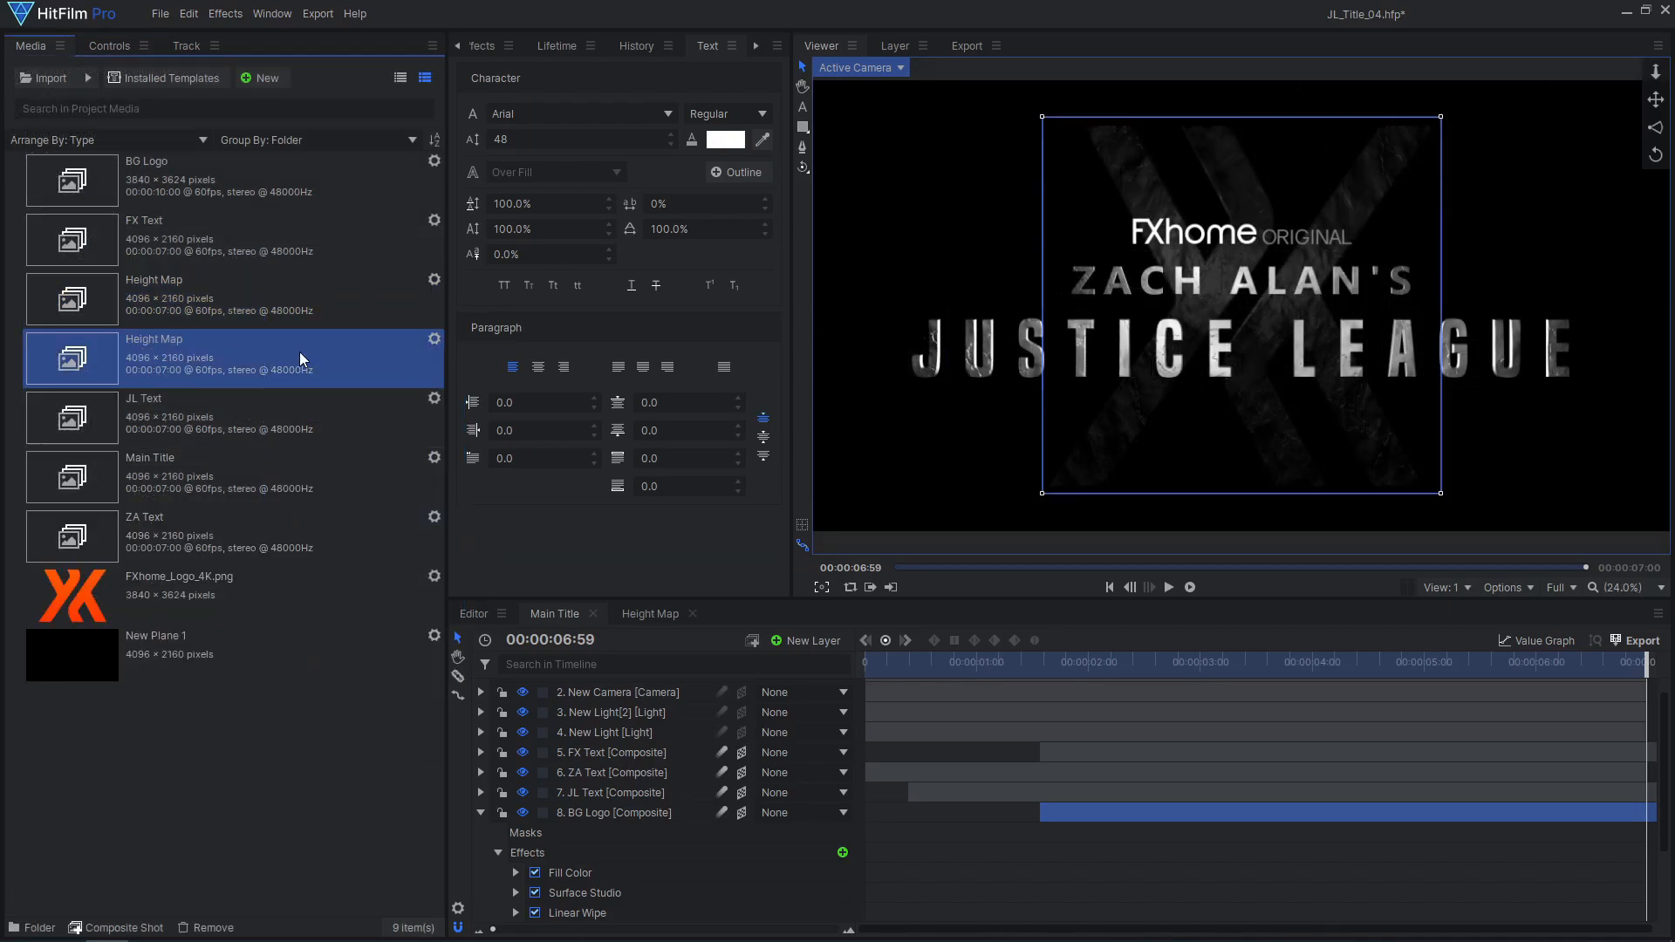
Step: Rename the duplicated Height Map composite as Height Map BG, set its height to 4096 px and fit both planes to the square frame
left_click(225, 339)
double_click(231, 343)
left_click(458, 908)
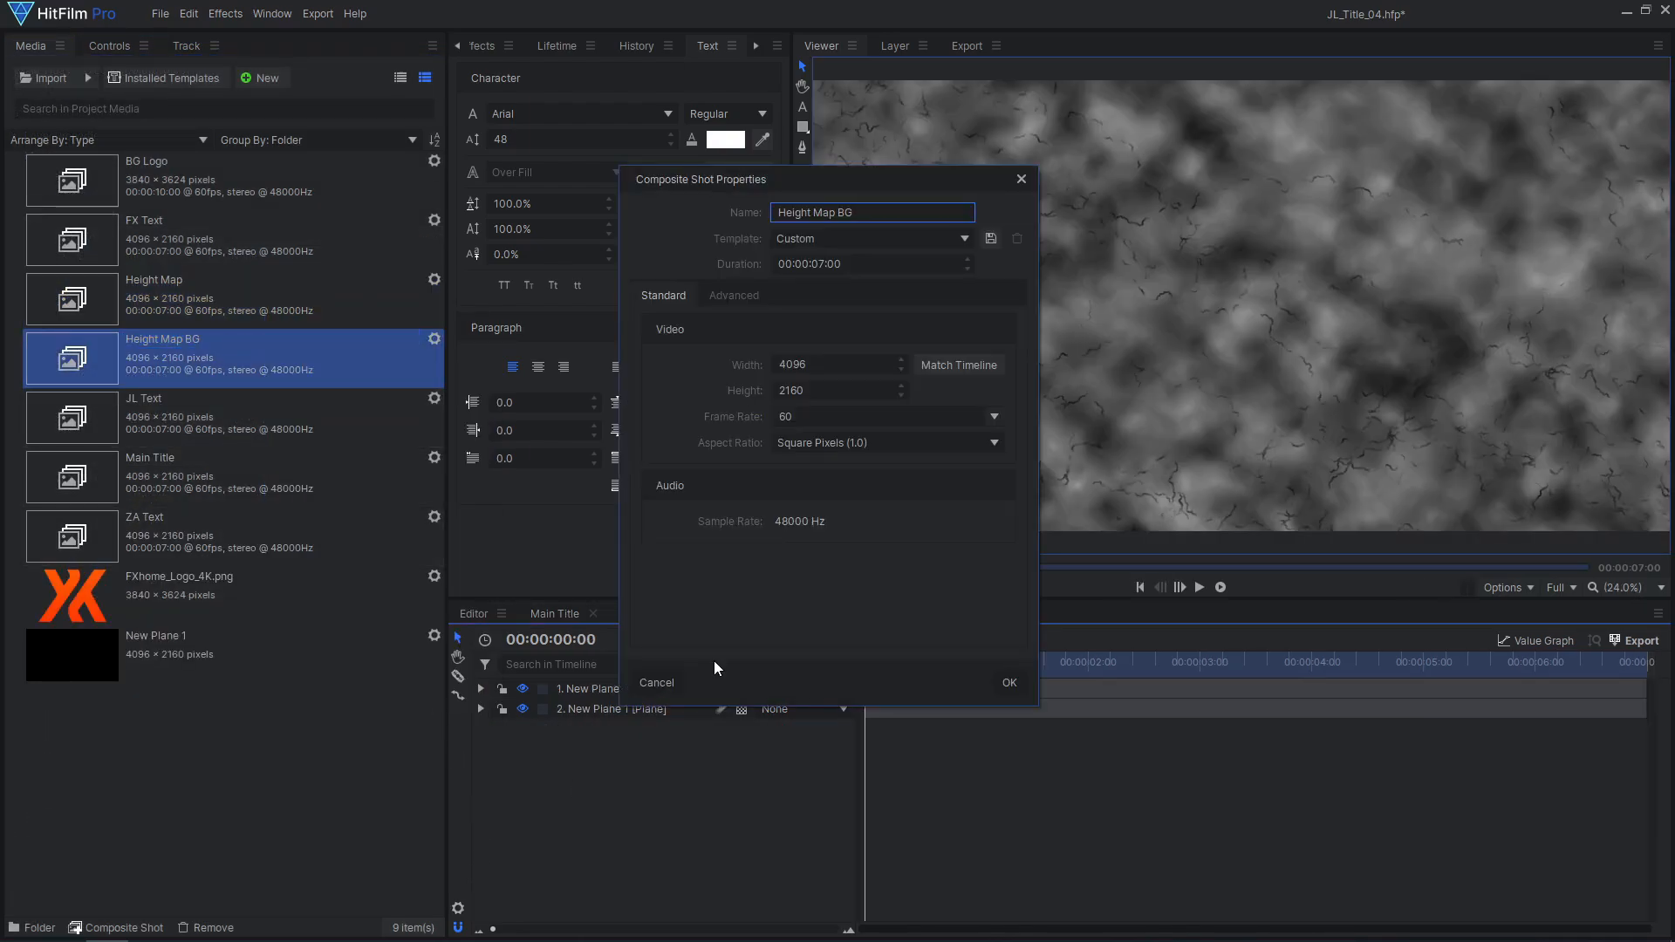
left_click(994, 680)
left_click_drag(1491, 437, 1649, 550)
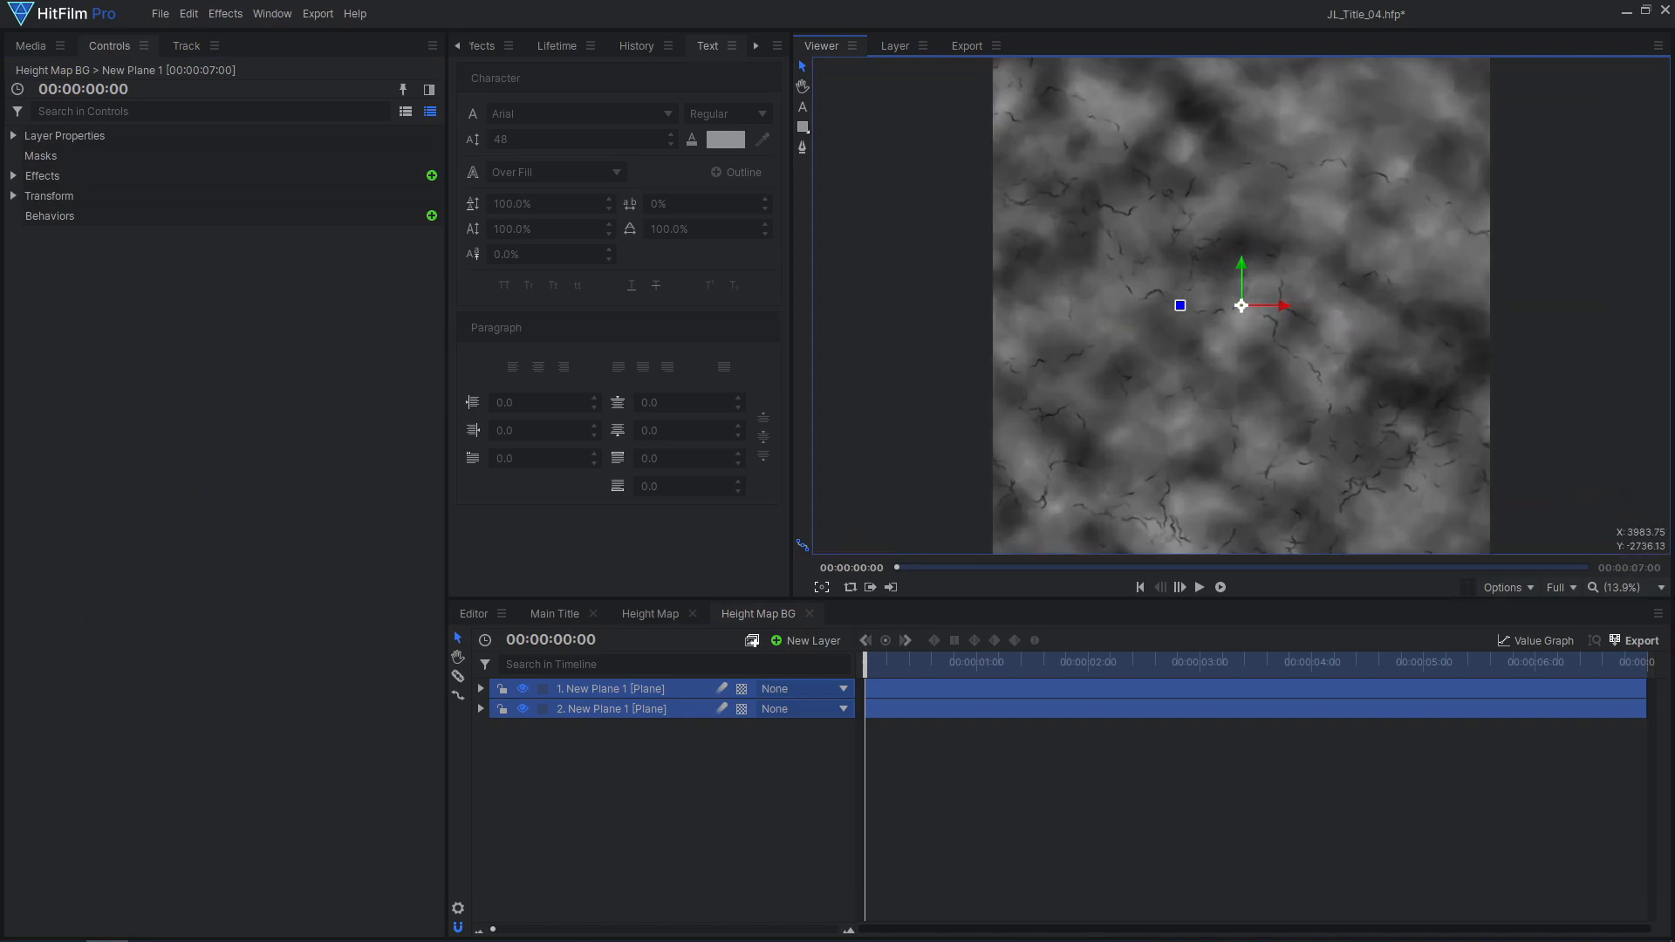
Step: Set the start width of the upper plane's Lightning & Electricity effect to 2
left_click(1071, 687)
left_click(14, 177)
left_click(30, 196)
left_click(48, 337)
left_click(48, 478)
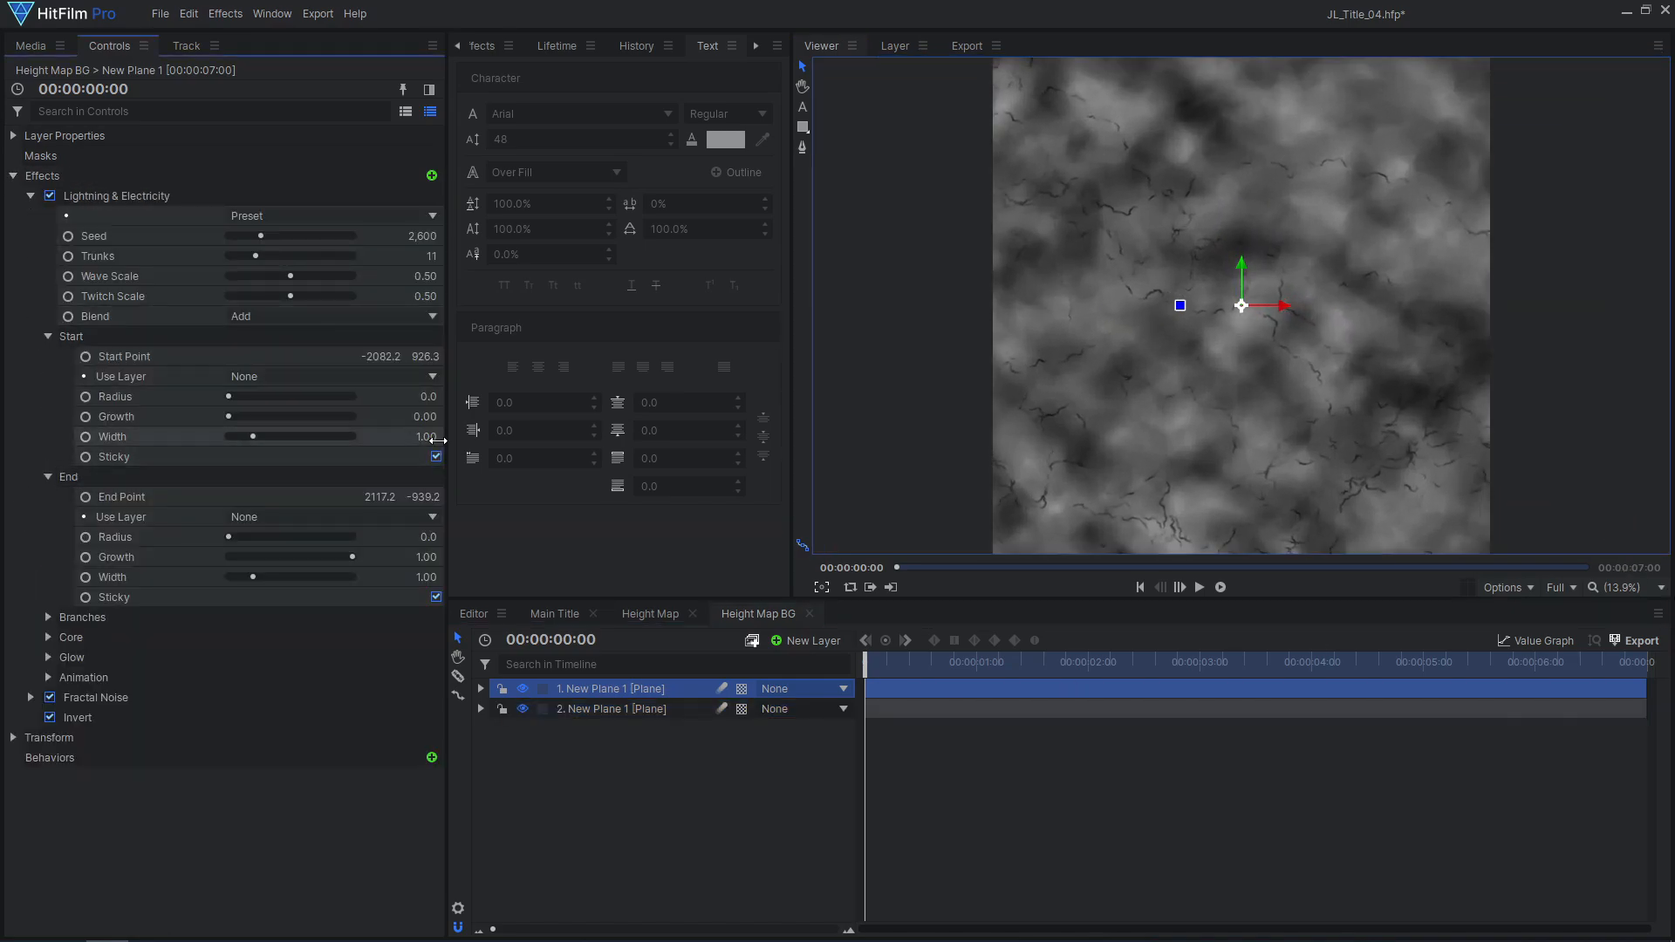
left_click(427, 437)
type("2")
key("Return")
Step: Add Height Map BG beneath the Main Title layers and assign it as the height map of the BG Logo's Surface 1
left_click(555, 613)
left_click(610, 829)
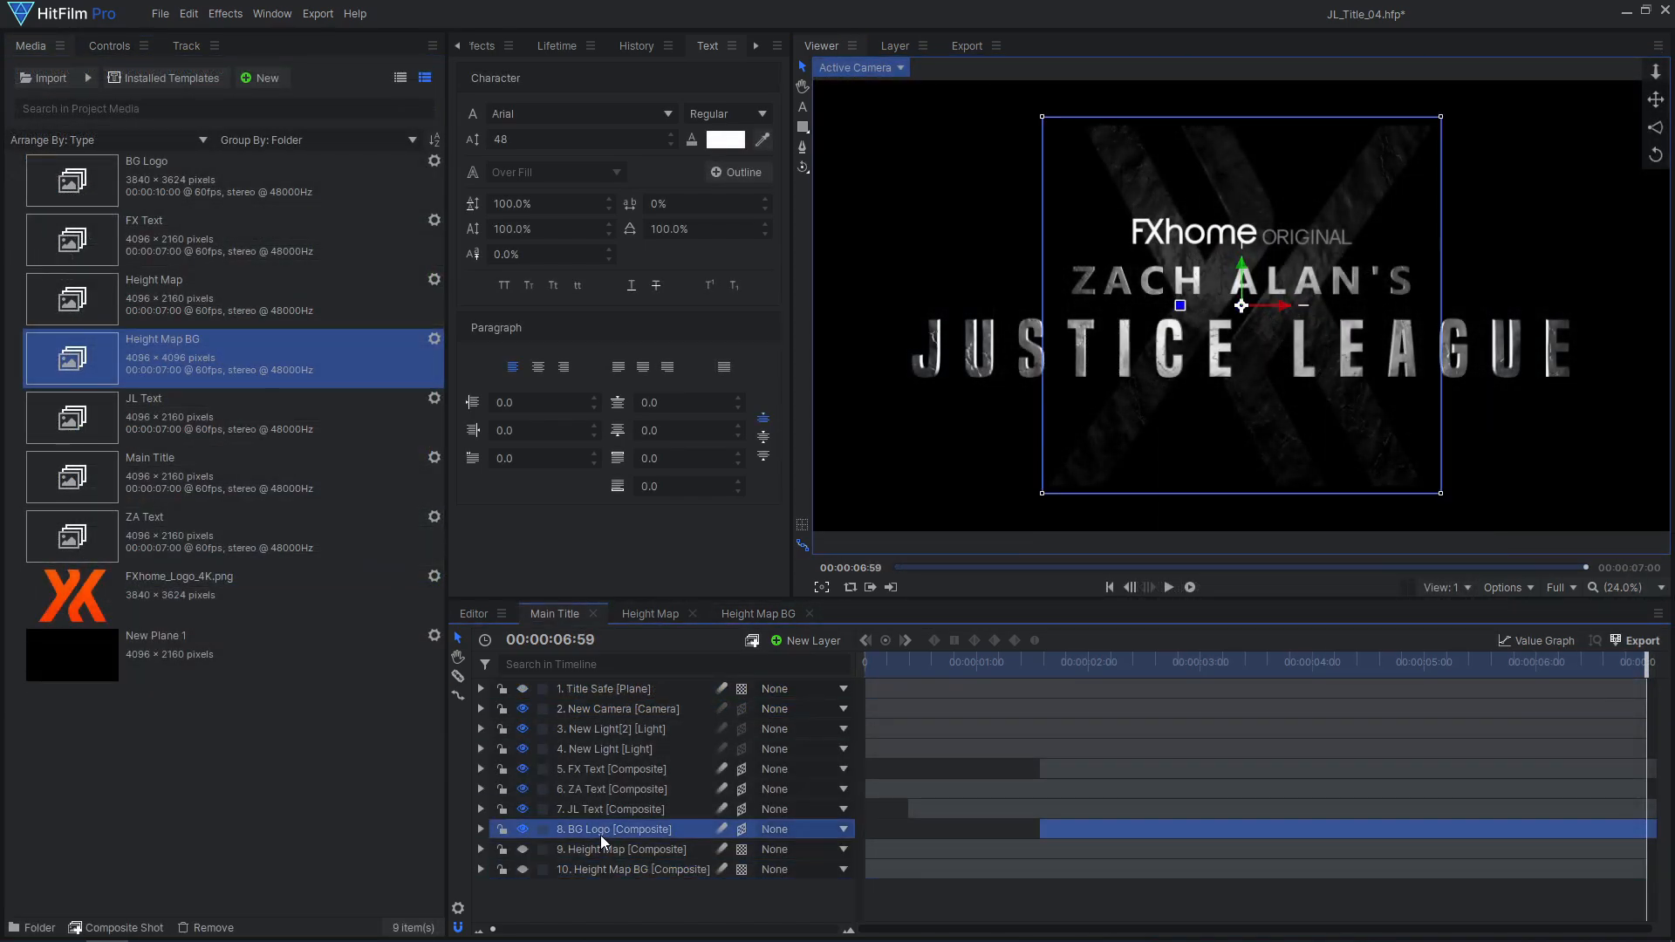
left_click(89, 50)
left_click(331, 416)
left_click(342, 663)
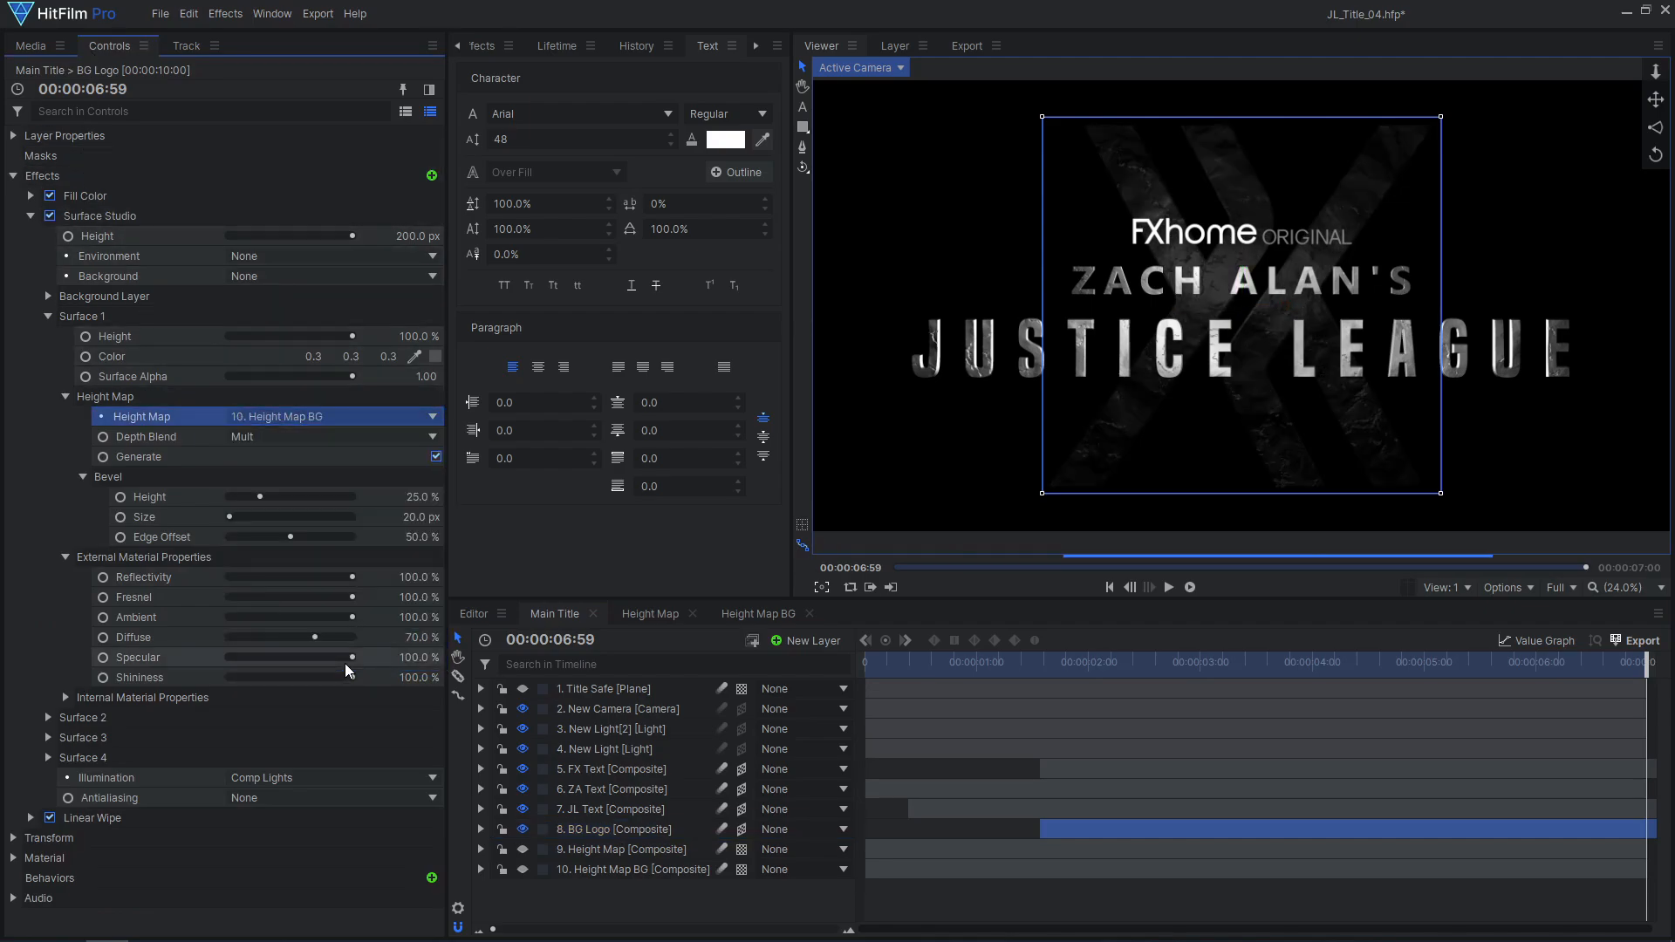
Step: Set the Fractal Noise exposure to 0.44 and offset to -0.10 on Height Map BG's lower plane, then return to Main Title
scroll(1217, 430, "up", 3)
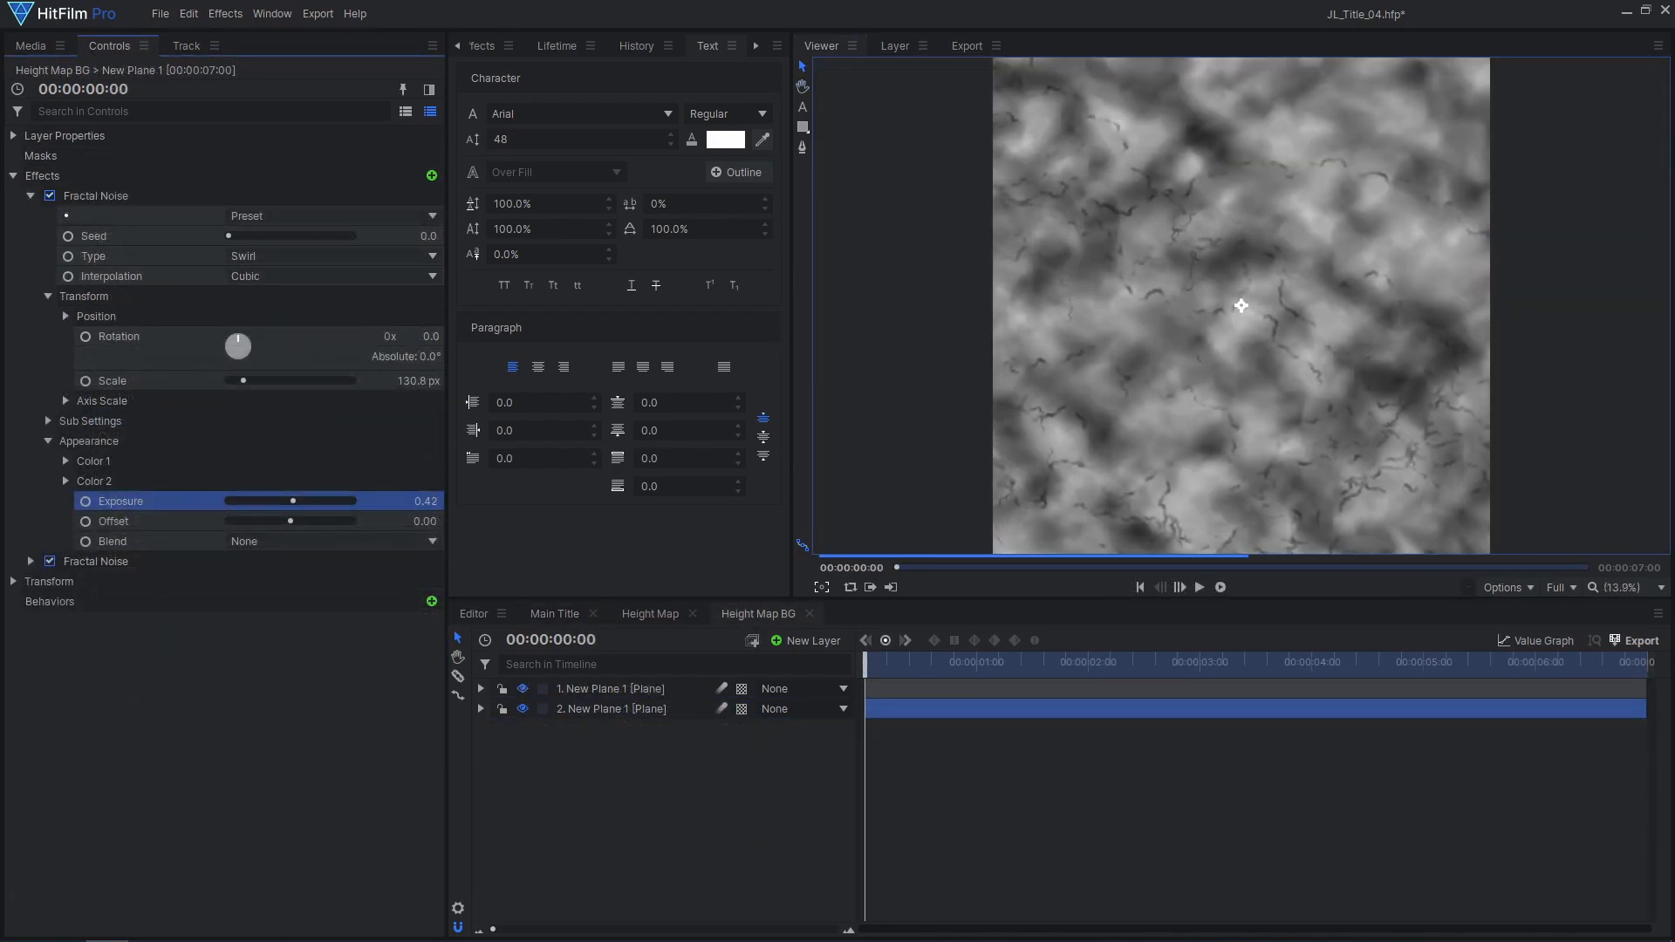
left_click_drag(291, 521, 282, 521)
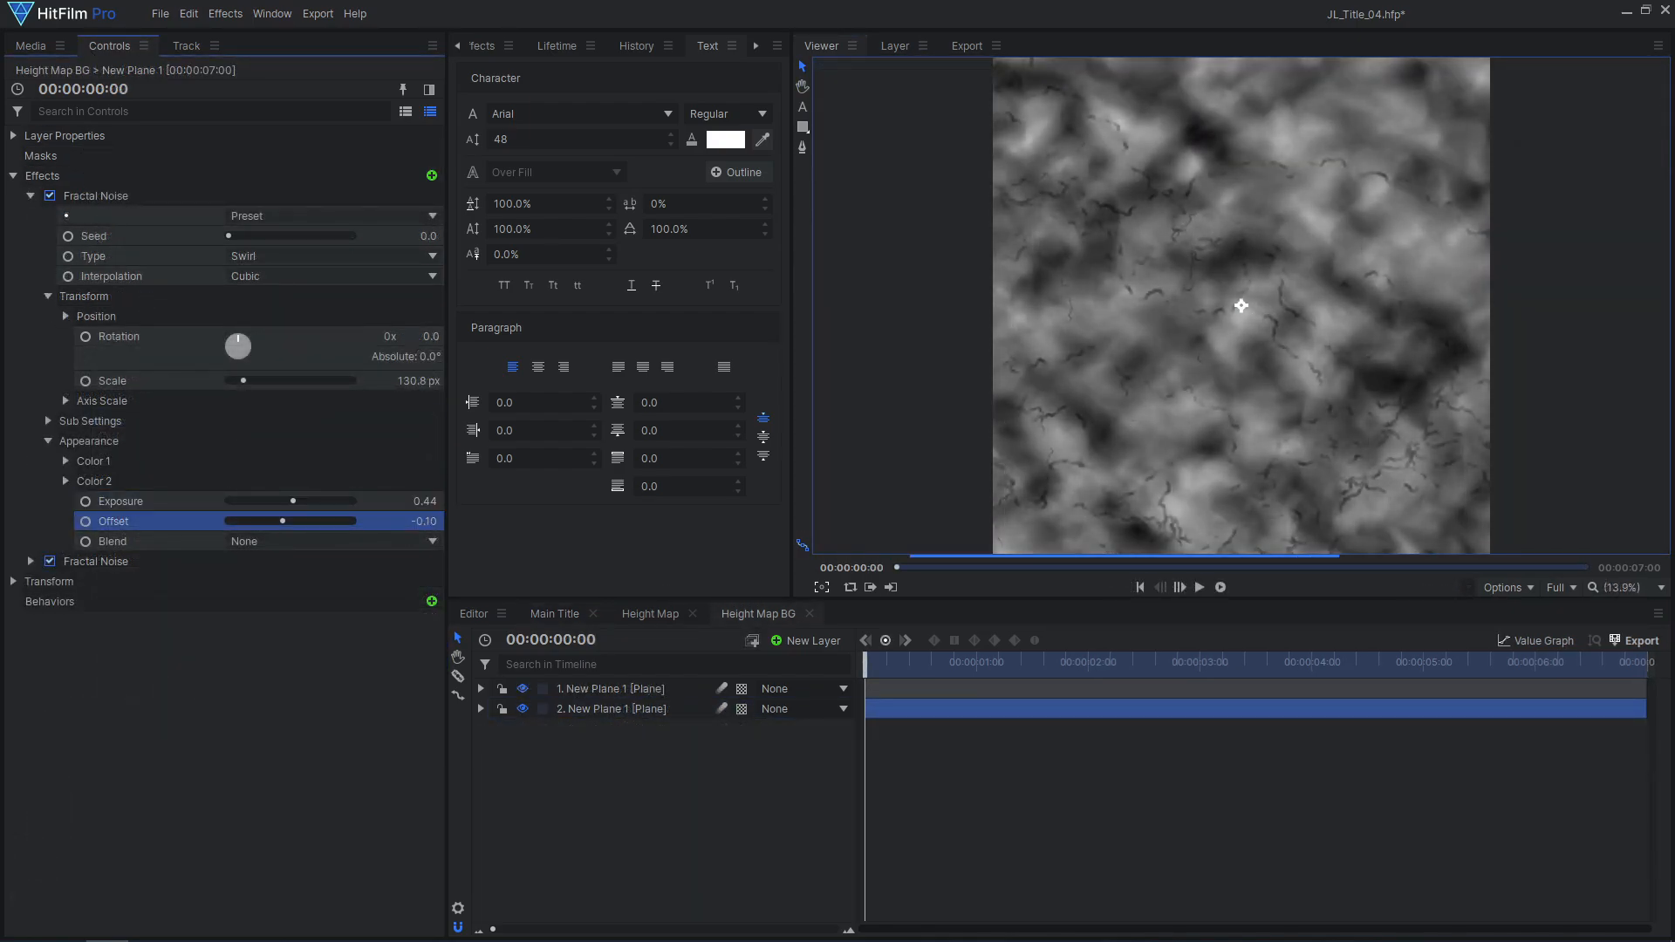
left_click(563, 613)
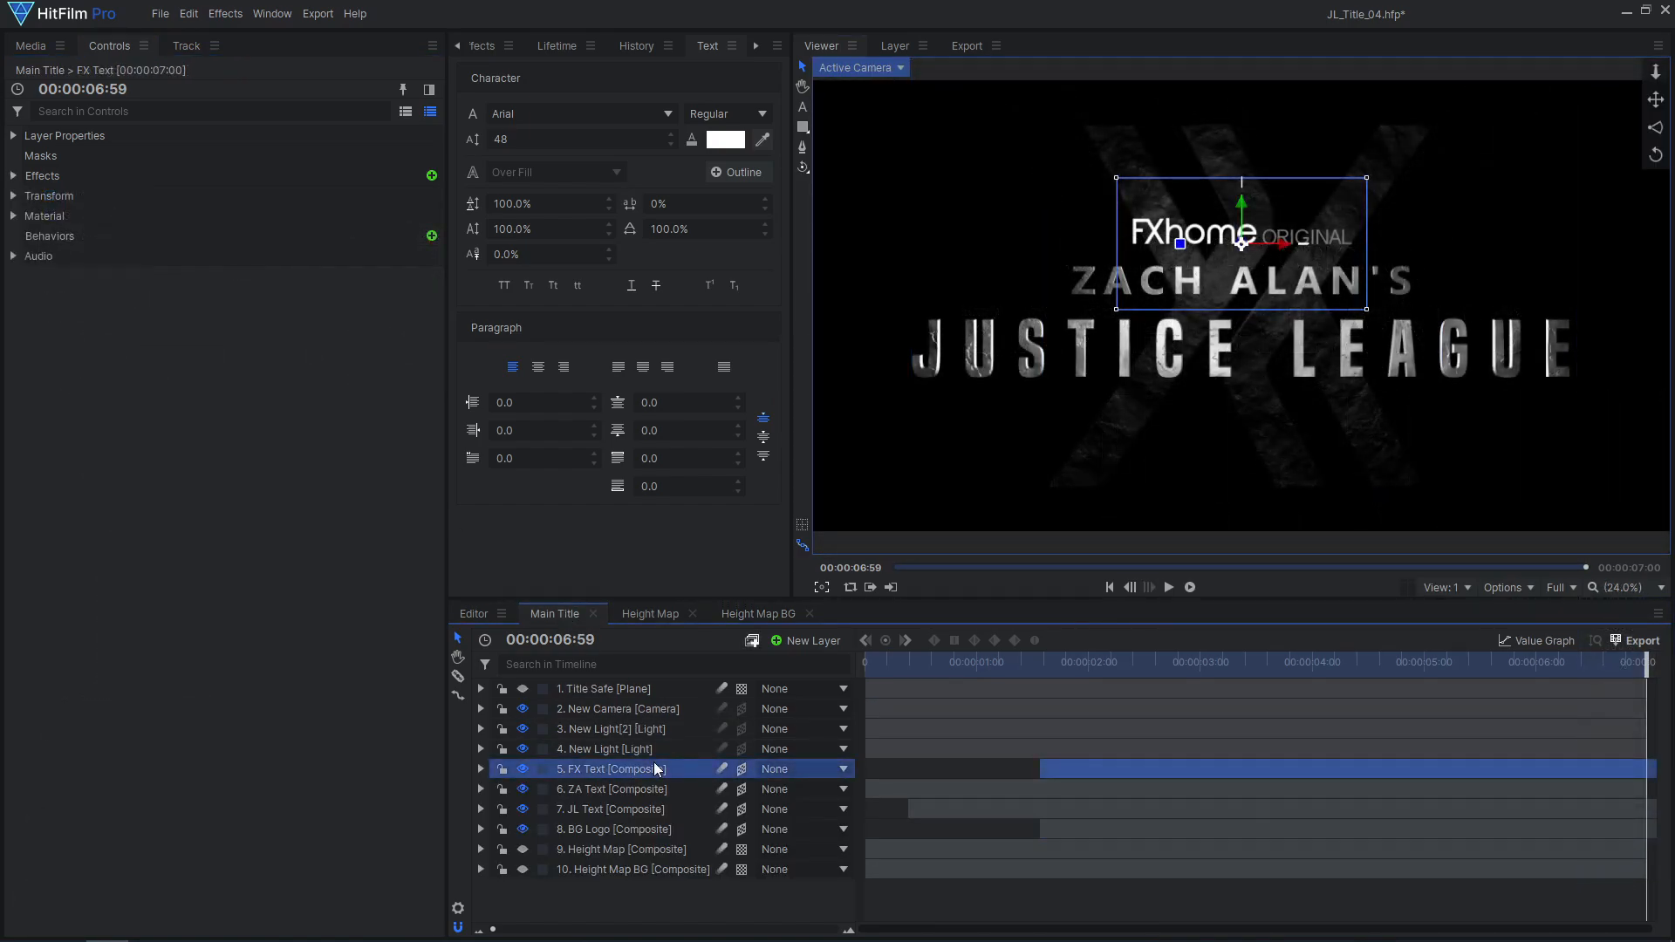
Step: Add a Color Gradient effect to the FX Text layer and set its blend to Multiply
left_click(432, 177)
type("gradient")
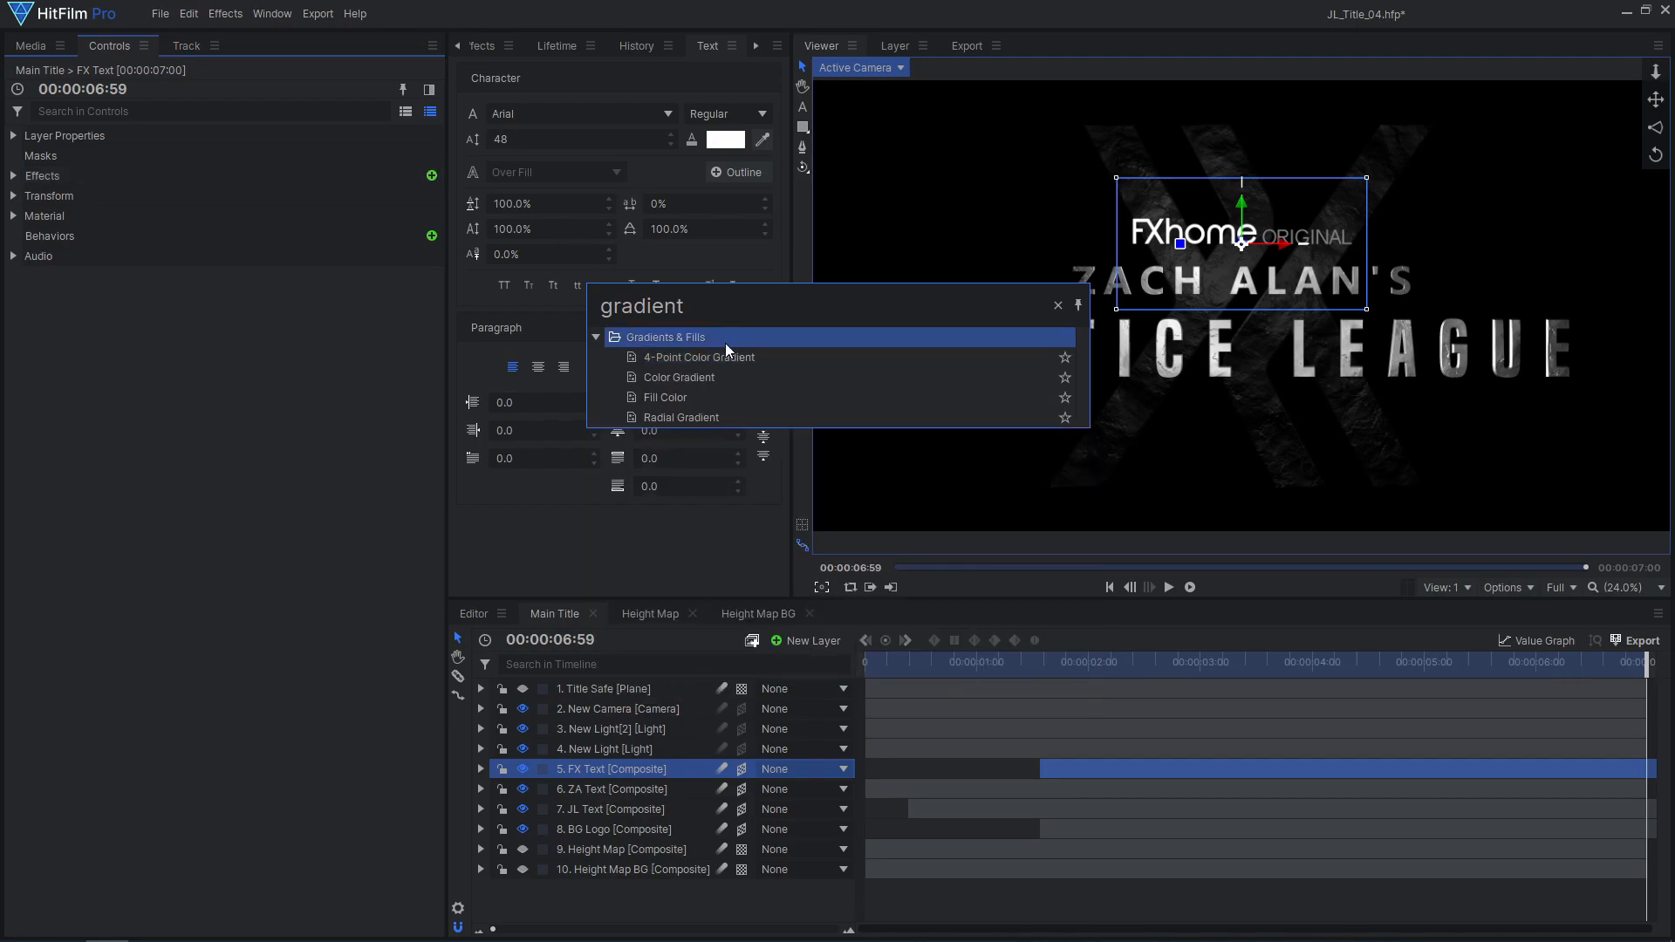
double_click(746, 374)
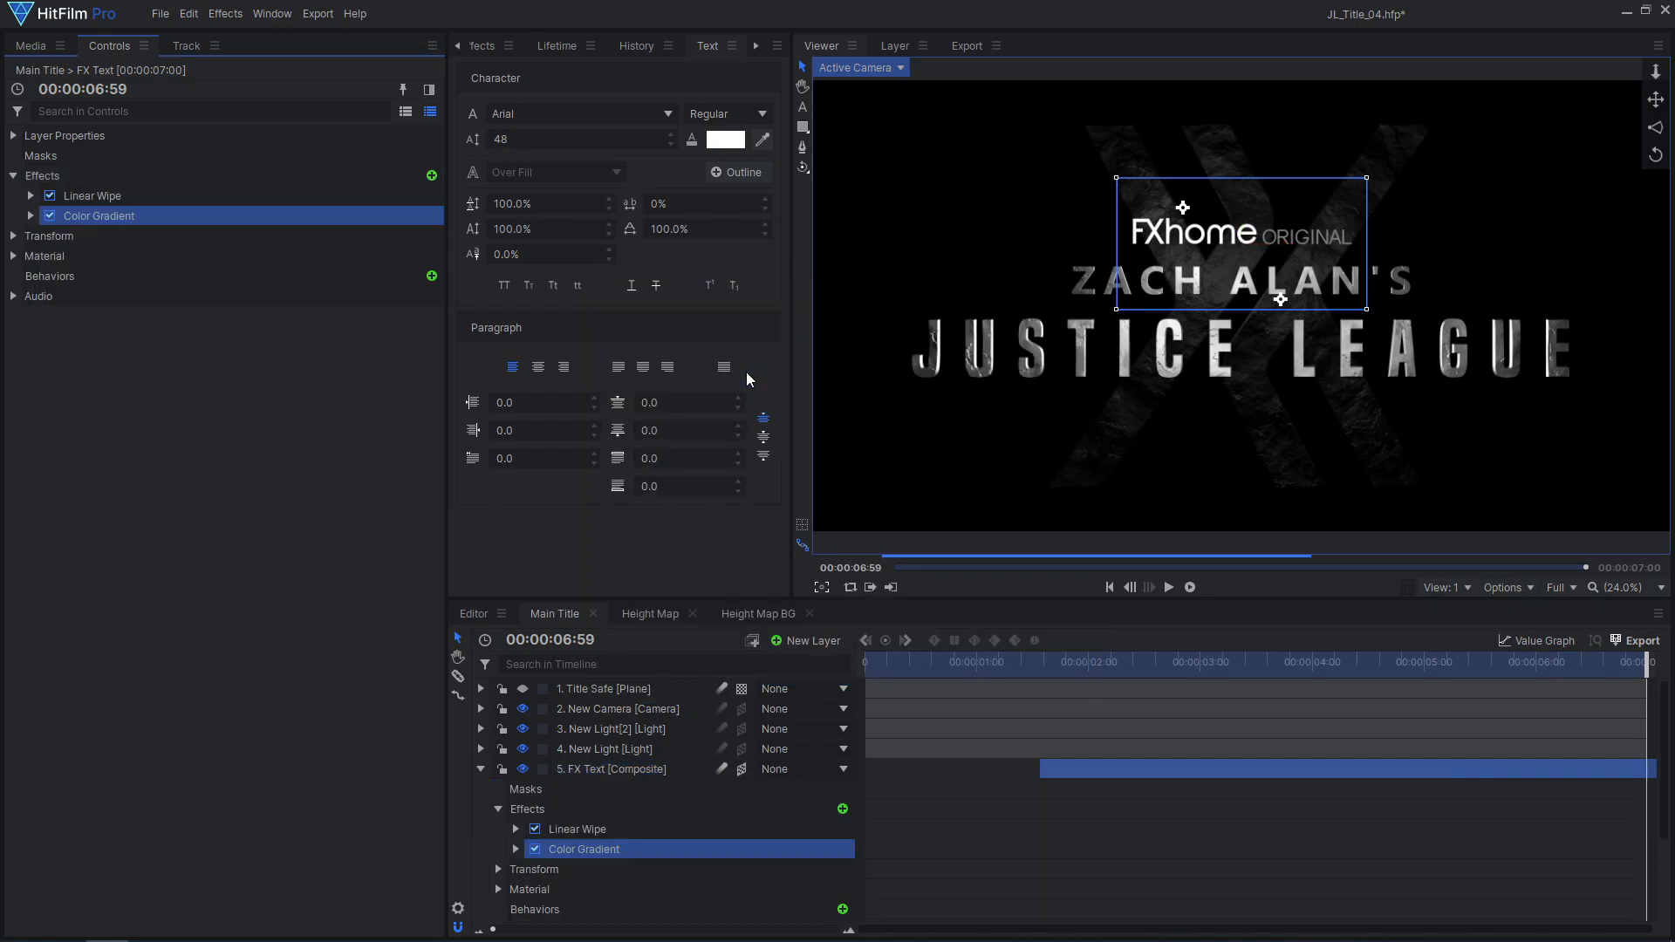
left_click(31, 217)
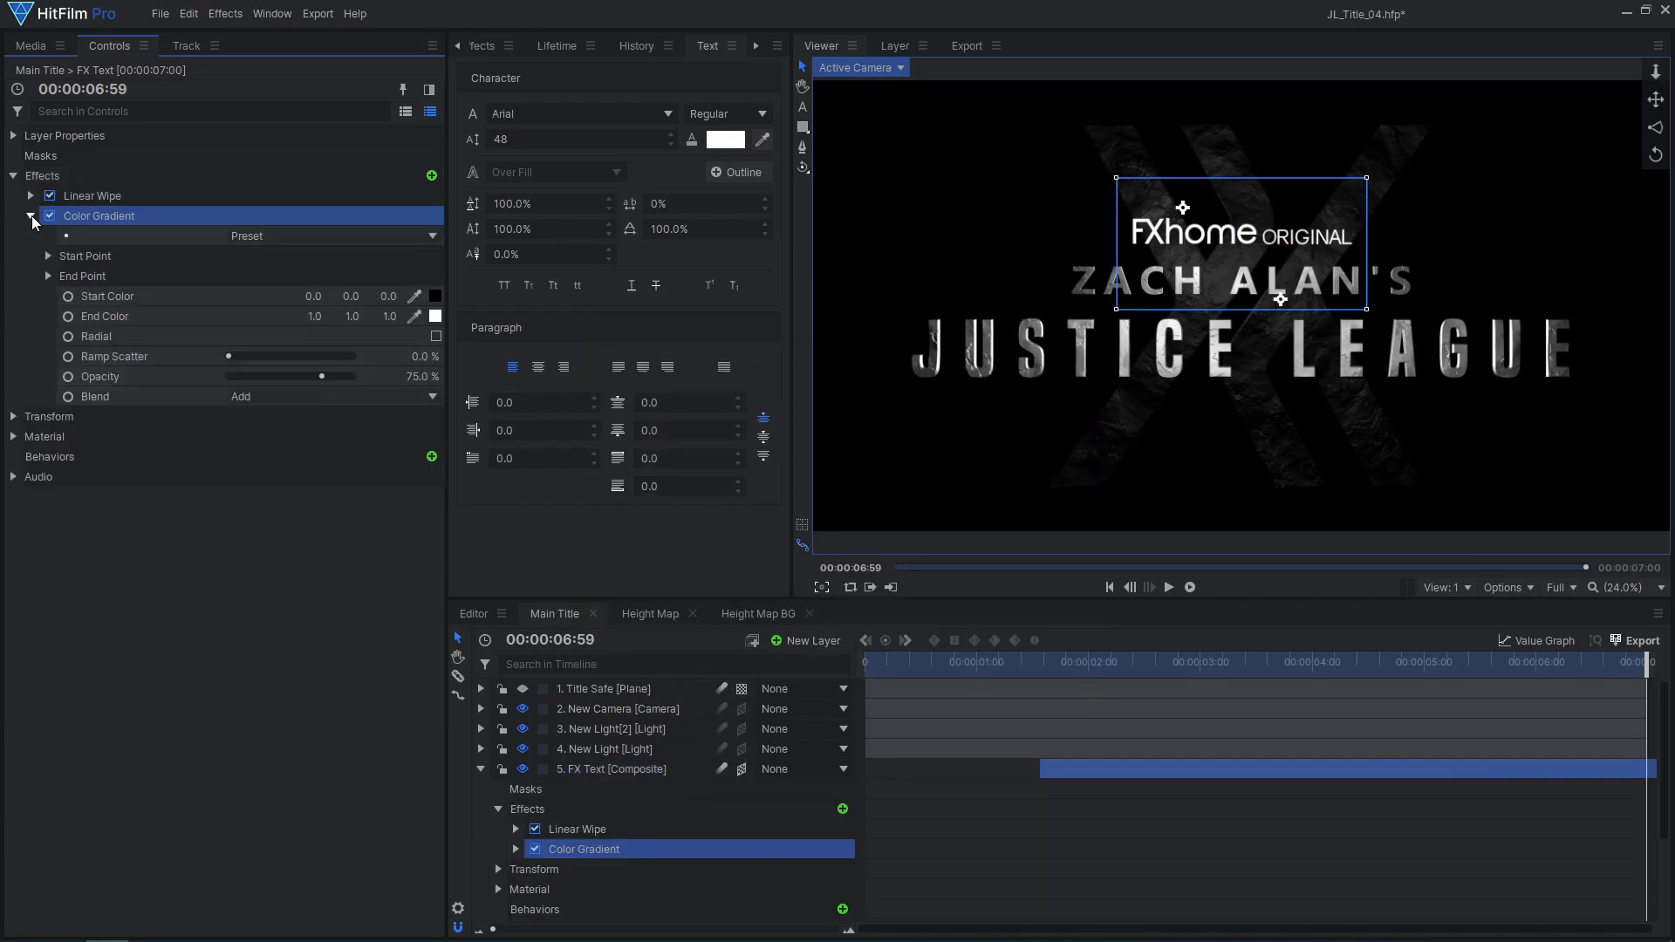
left_click(258, 394)
left_click(348, 648)
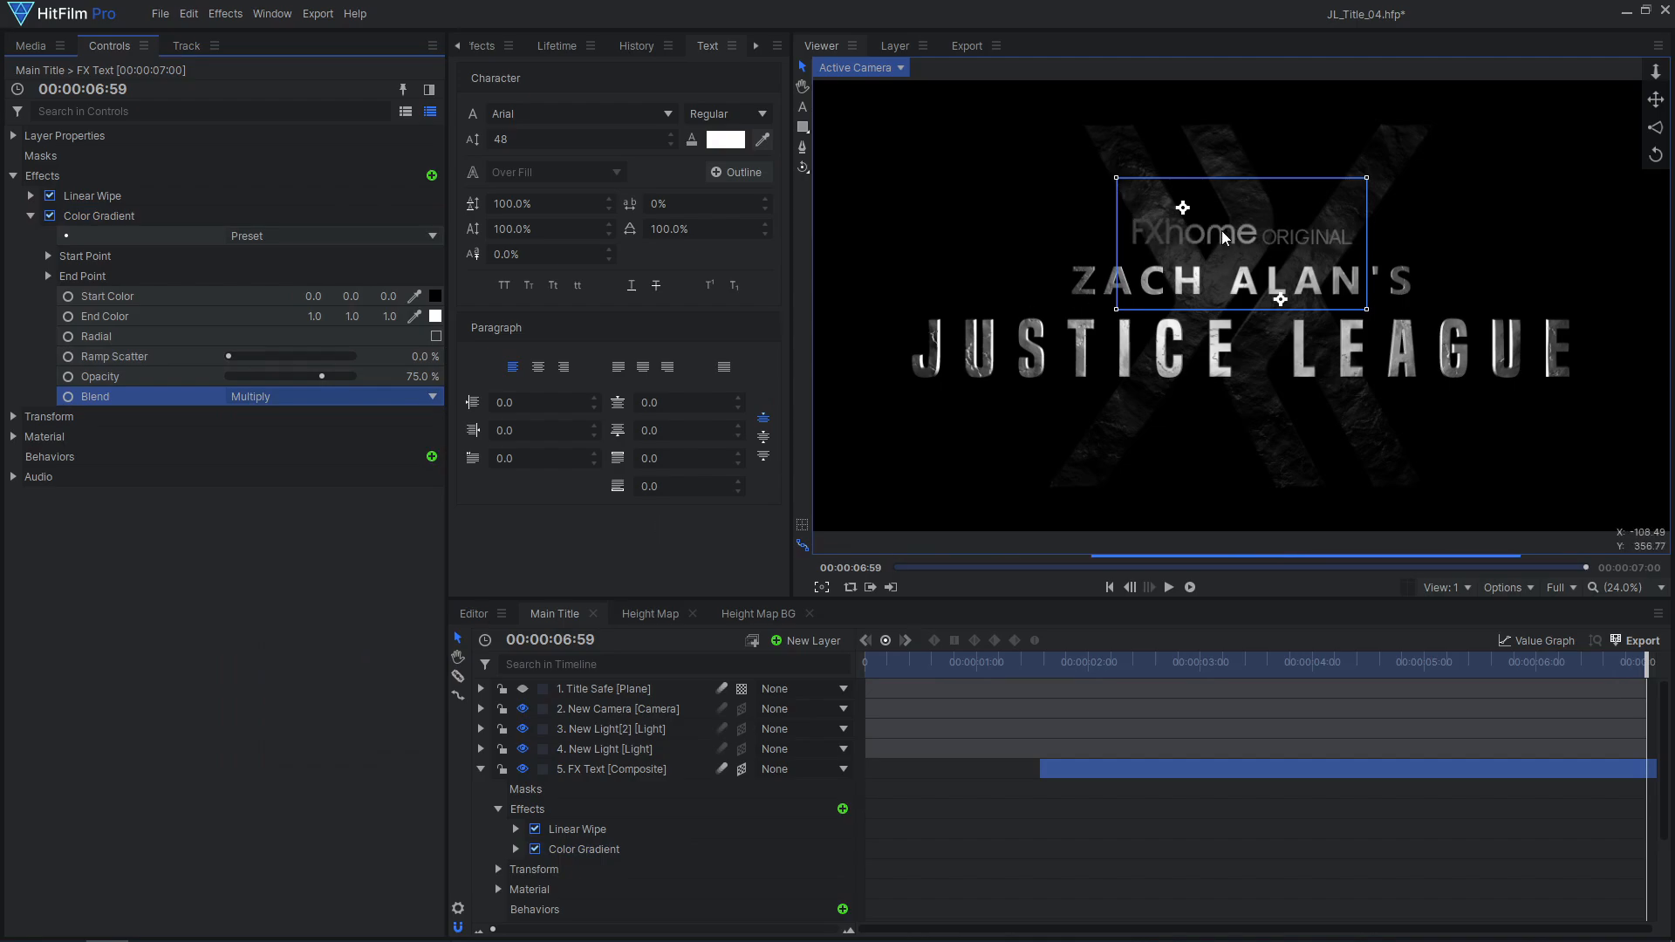
Step: Align the Color Gradient's two points vertically, one just above and one just below the FXhome Original line
scroll(1224, 237, "up", 3)
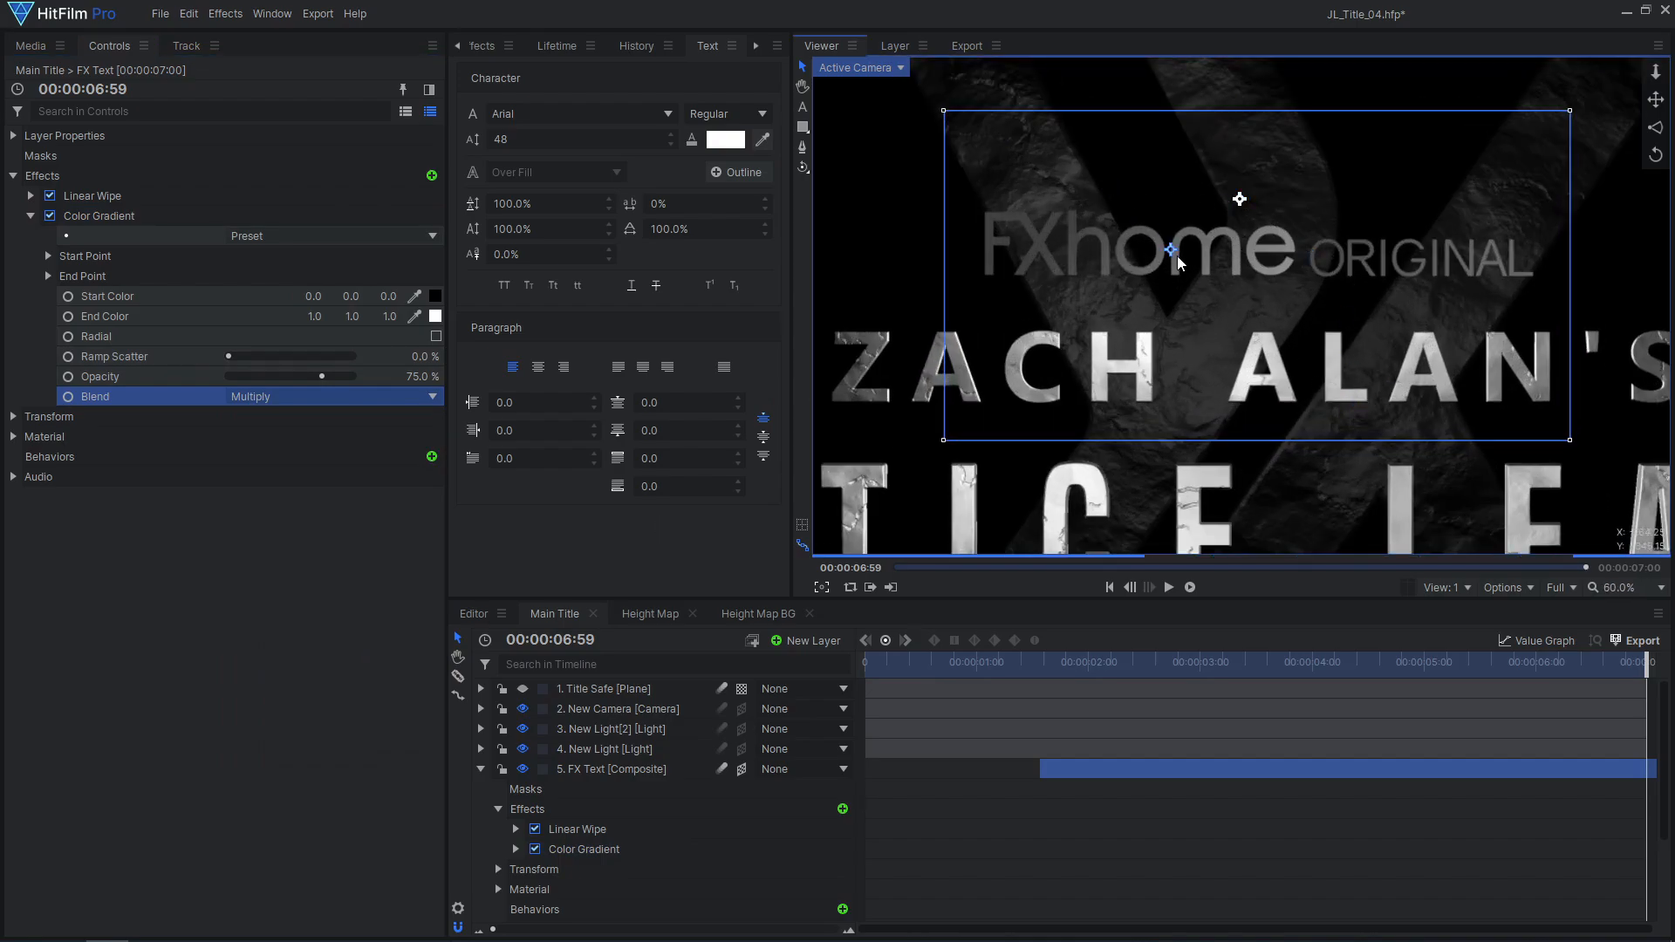
left_click_drag(1178, 261, 1244, 302)
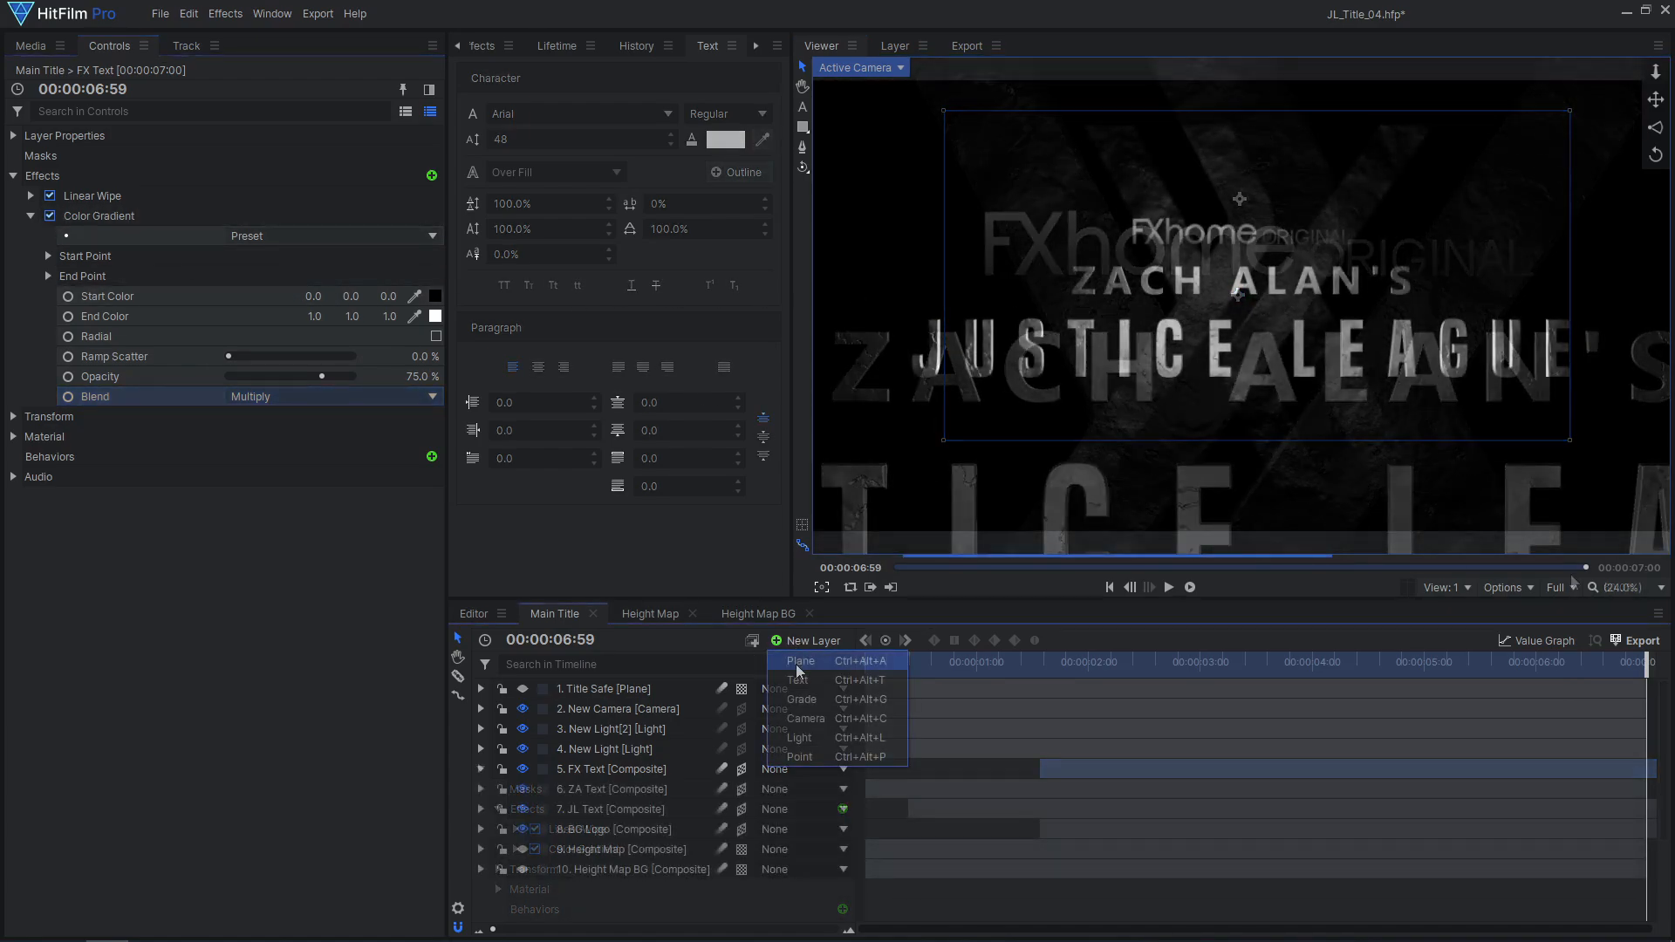
Step: Add a Chromatic Aberration effect to a new grade layer above the Main Title layers and enable Use Lens
left_click(432, 216)
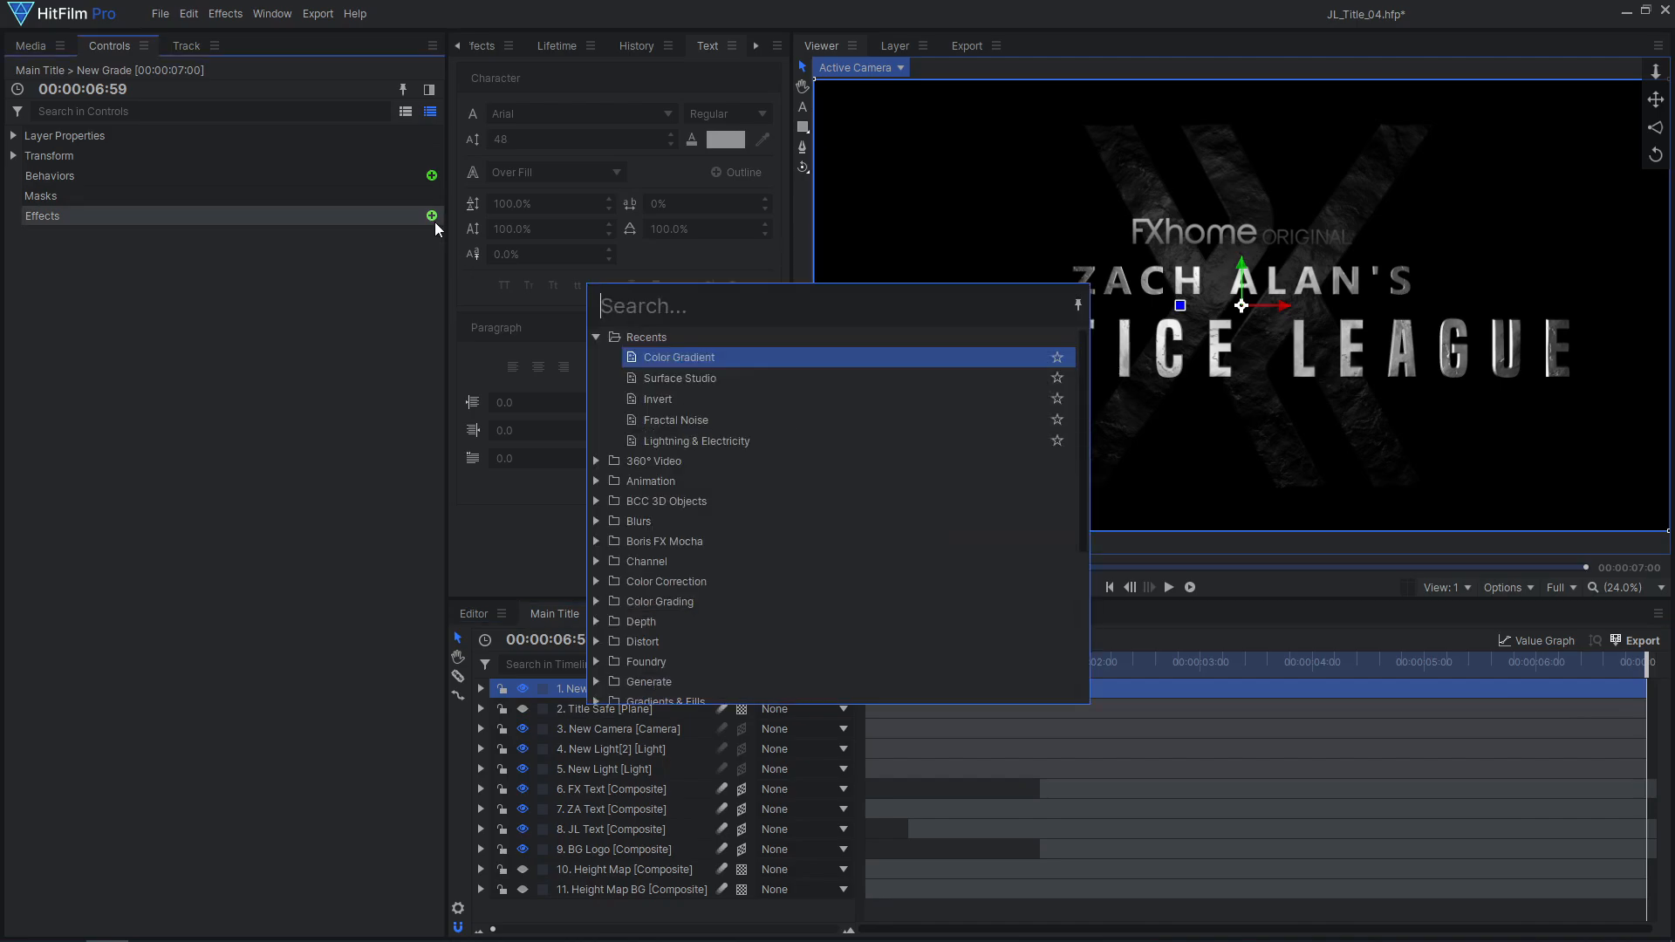
type("chrom")
key("Return")
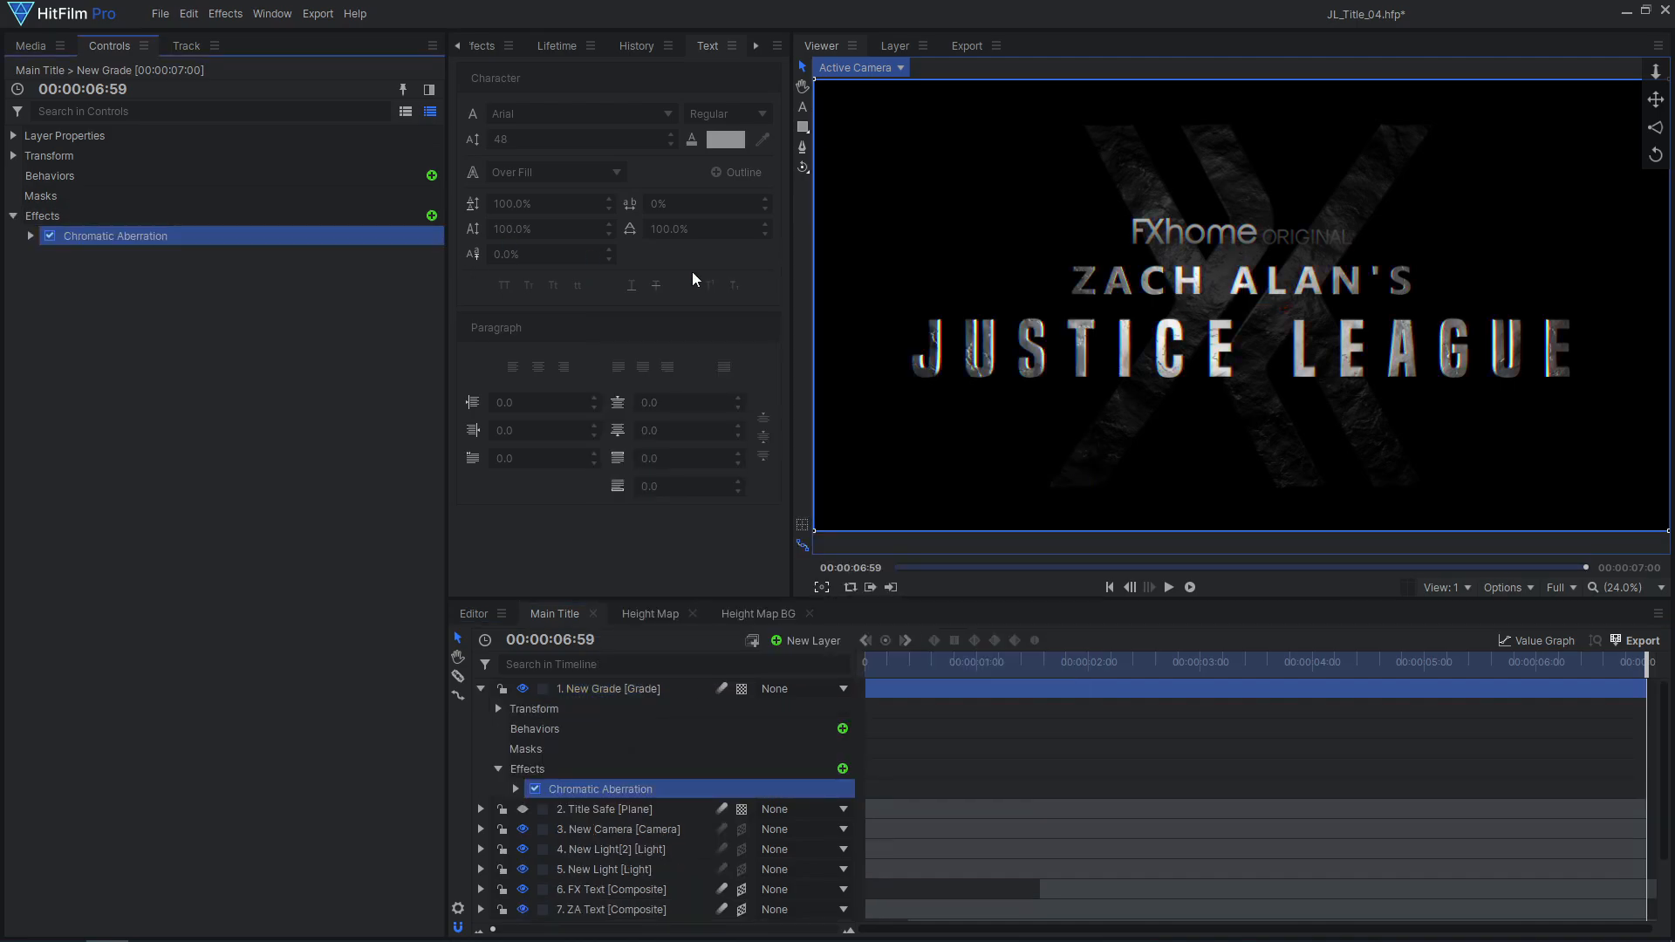
scroll(1036, 350, "up", 4)
left_click(31, 237)
left_click(436, 295)
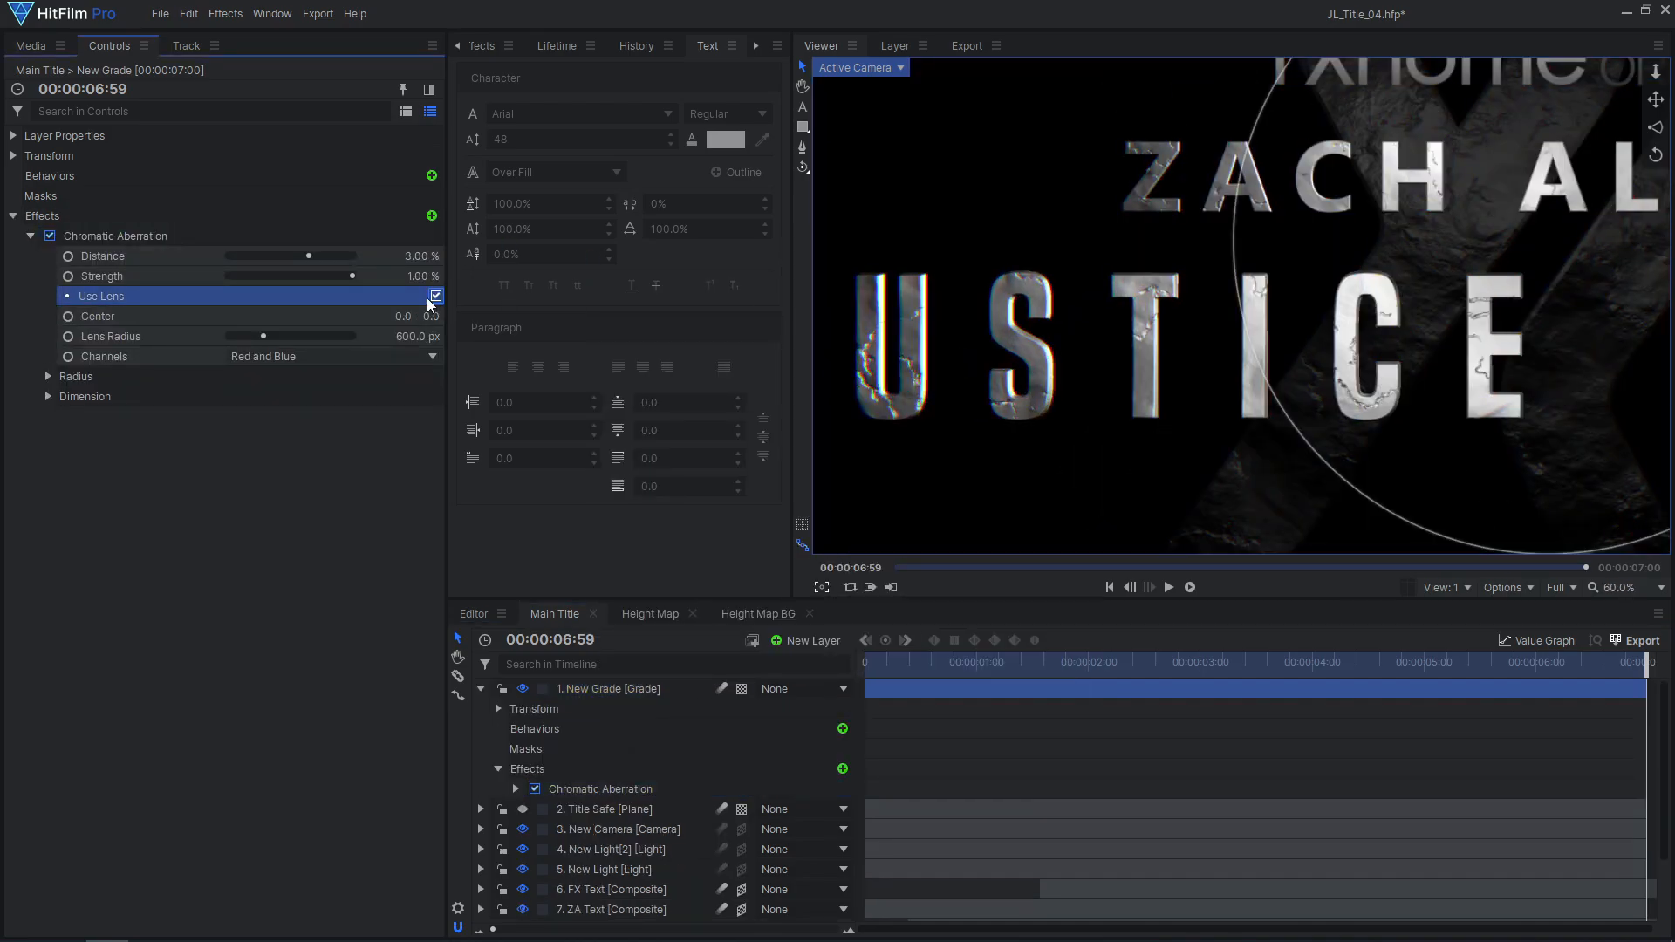
left_click(30, 236)
Step: Add a Lens Distort effect to the grade layer and set its Distortion Amount to -0.03
left_click(432, 217)
type("lens dis")
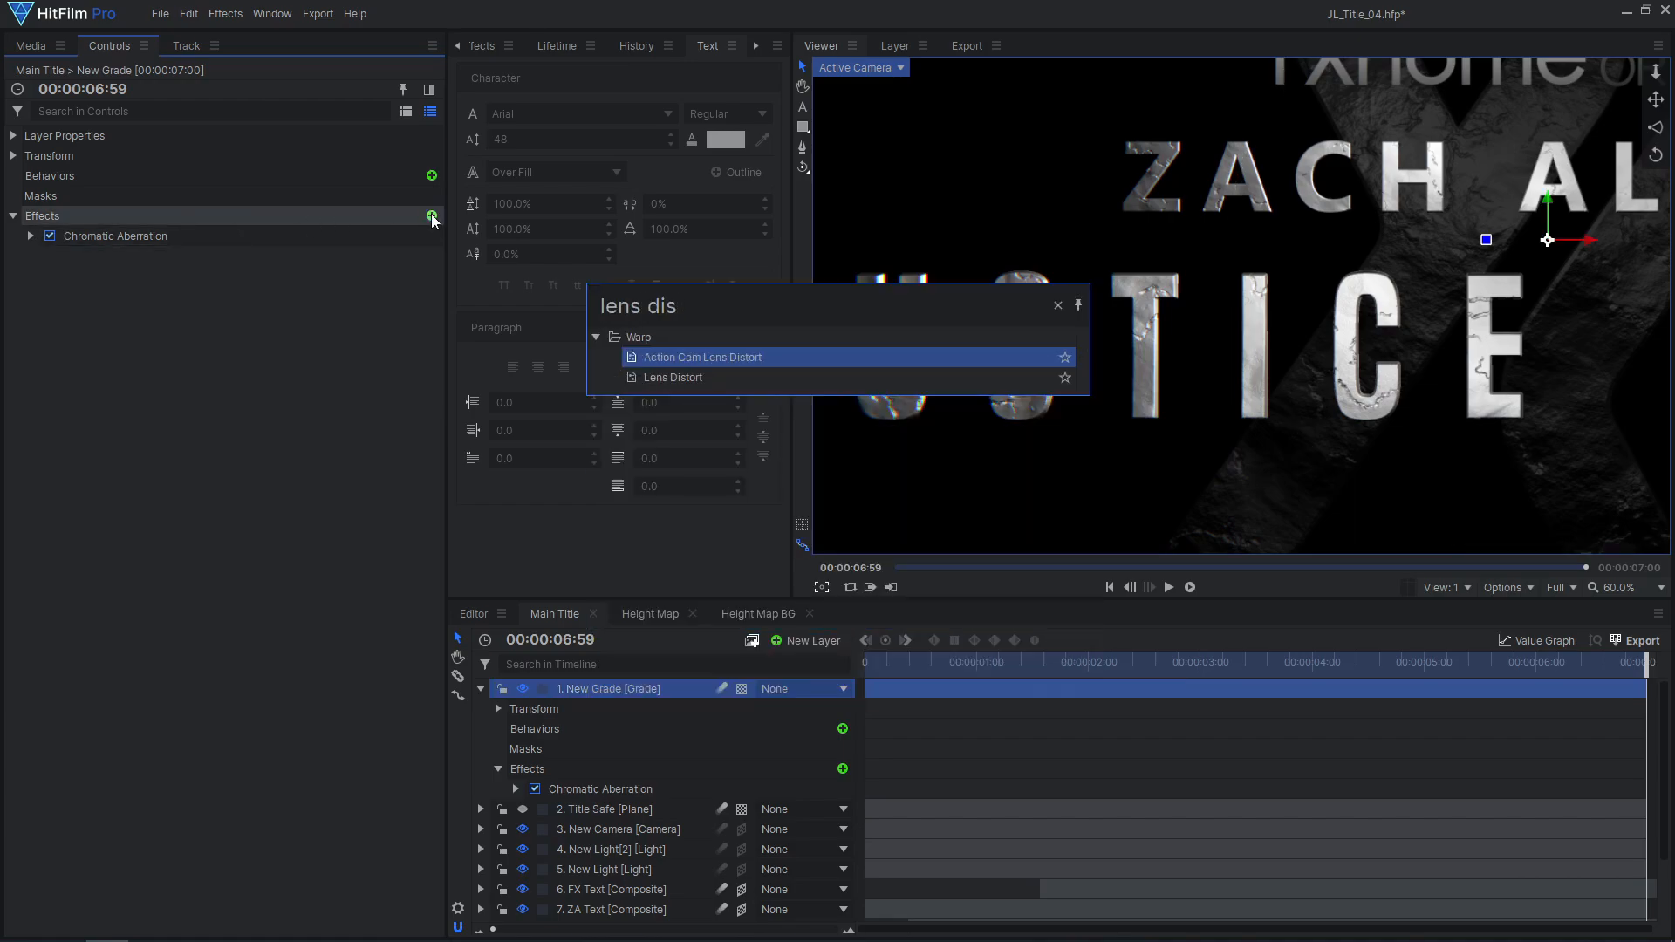
key("Return")
left_click(214, 255)
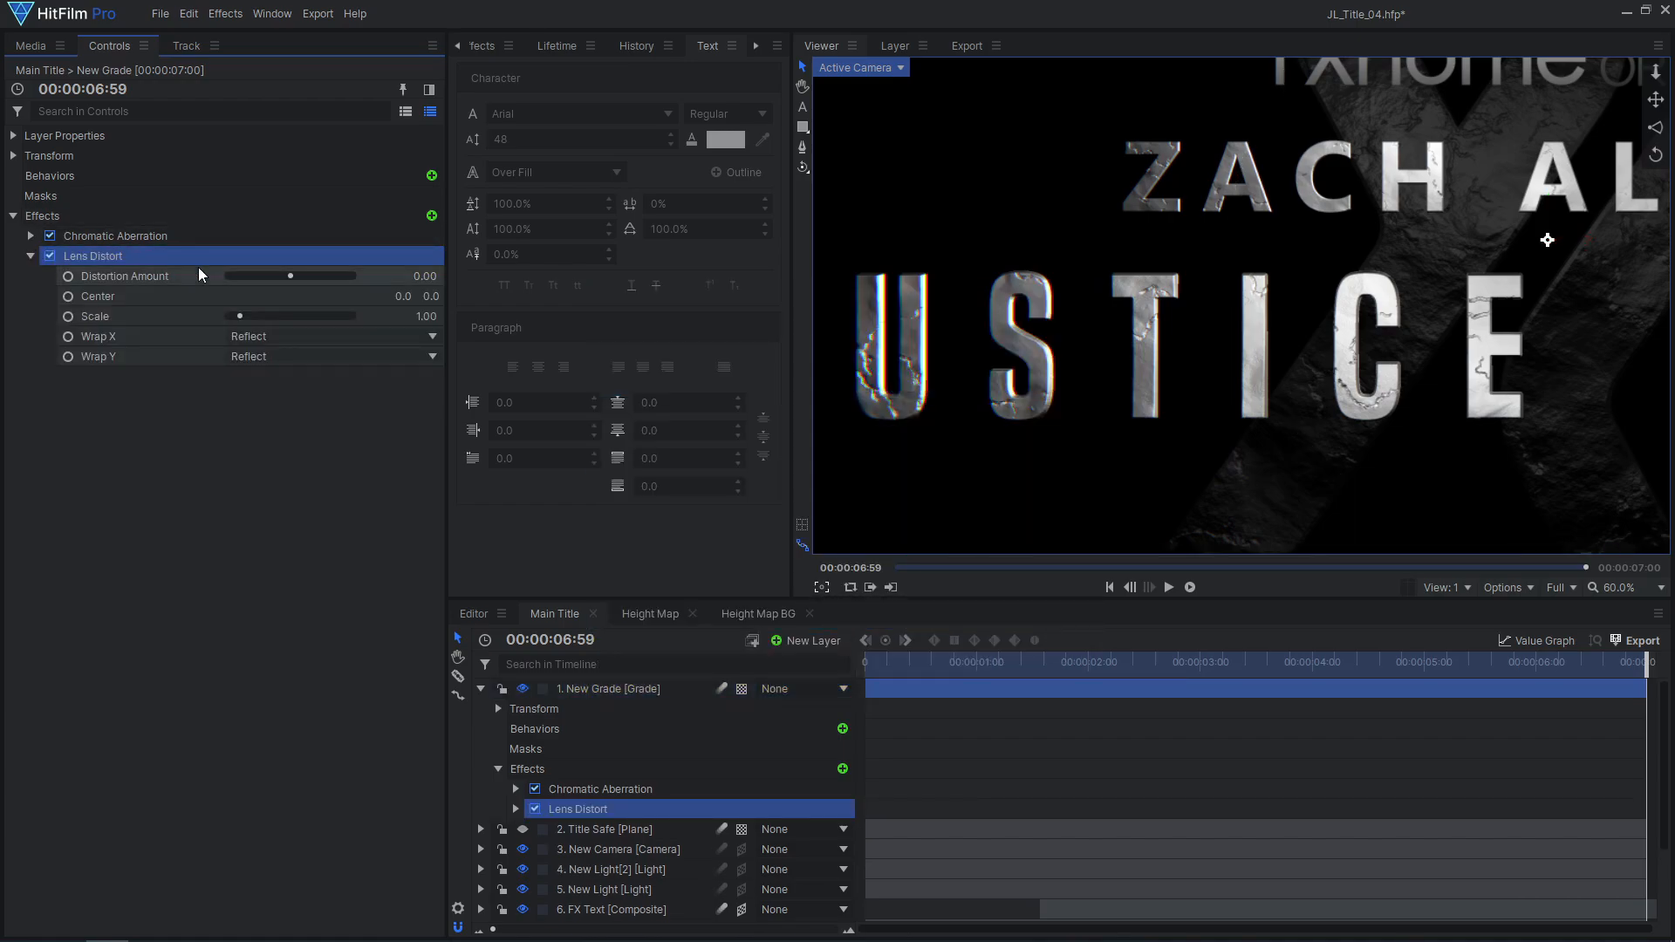
type("-0.05")
key("Return")
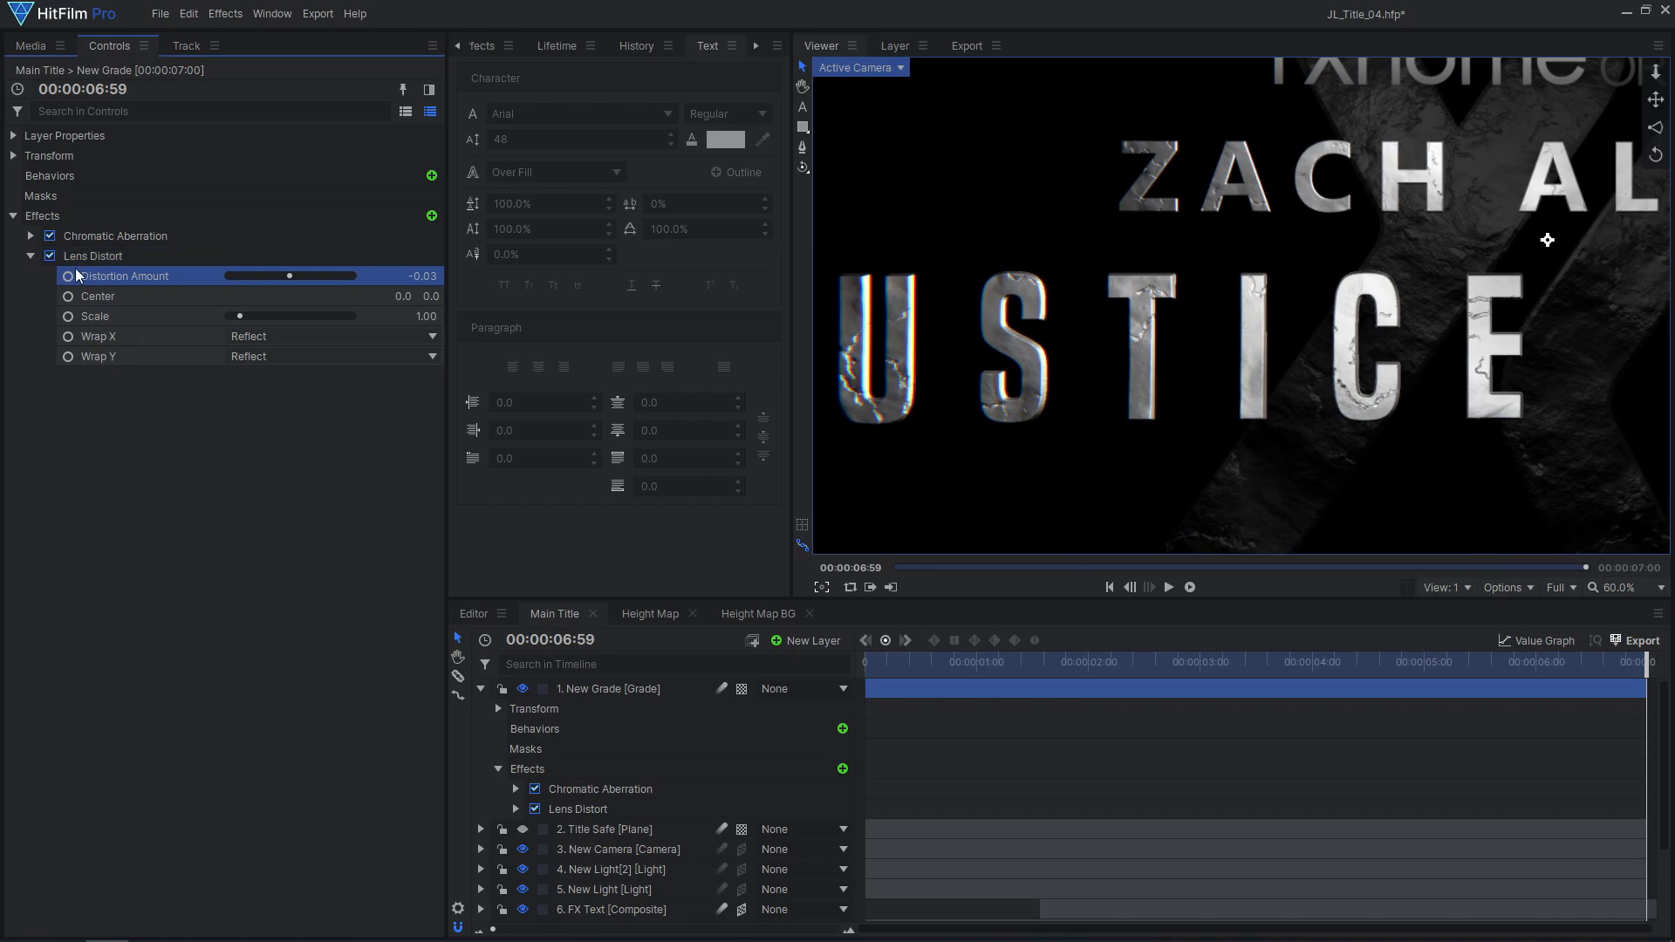
left_click(30, 256)
Step: Add a Film Grain effect to the grade layer and inspect it closely on the Justice League lettering
left_click(431, 216)
type("film gr")
key("Return")
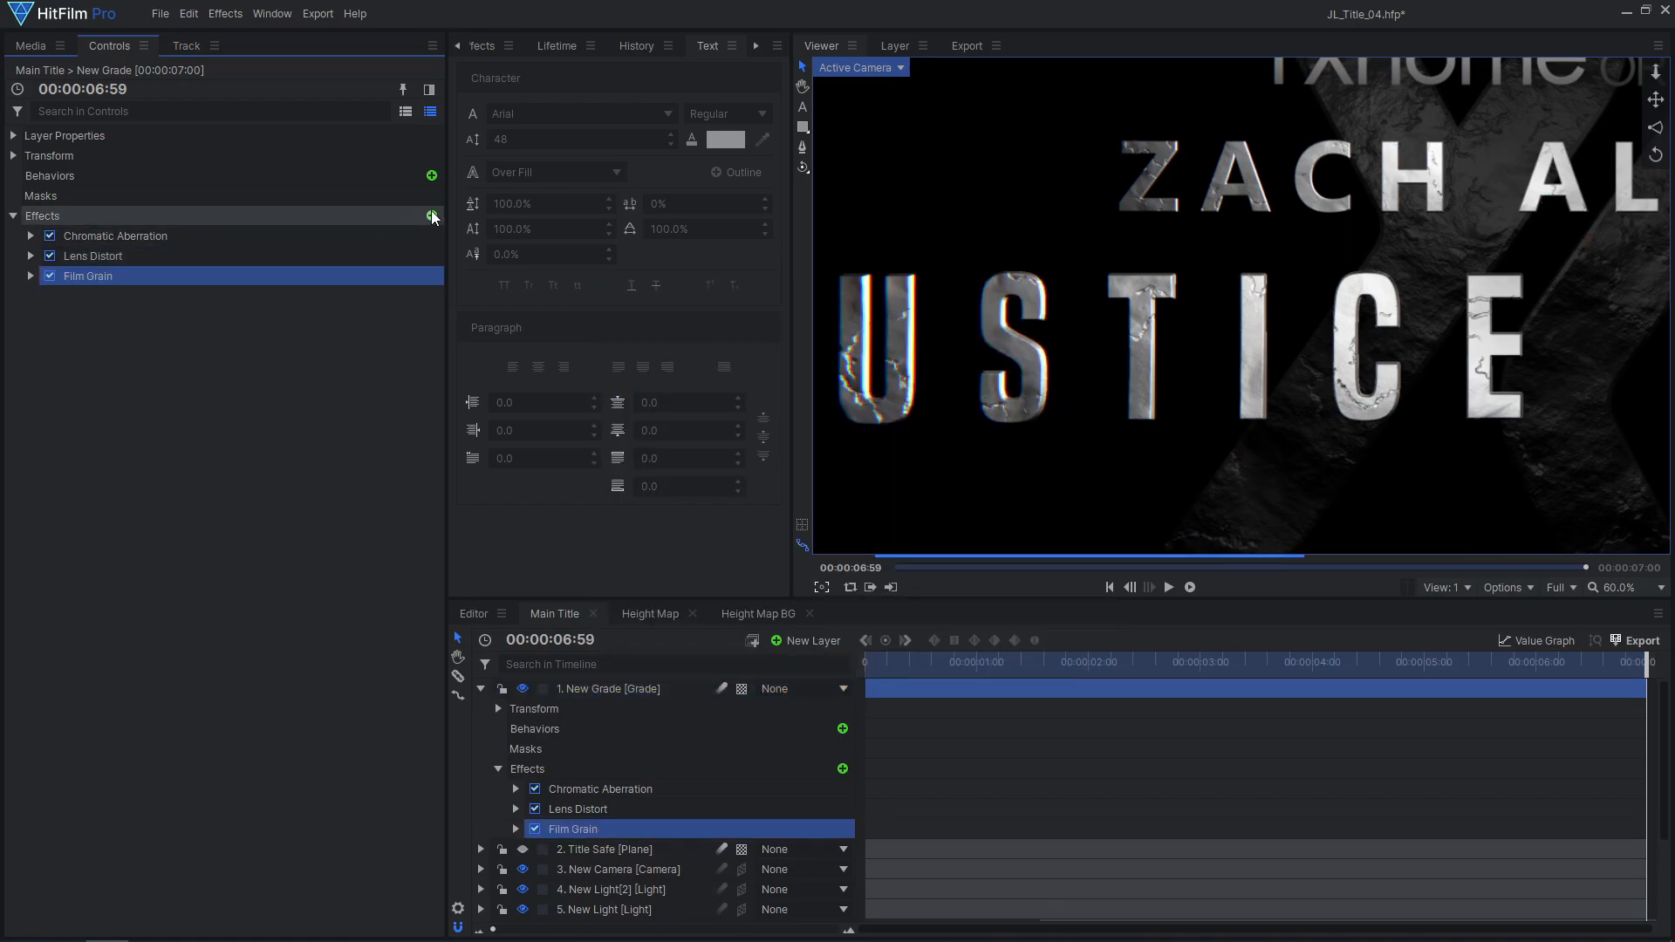
scroll(1031, 387, "up", 4)
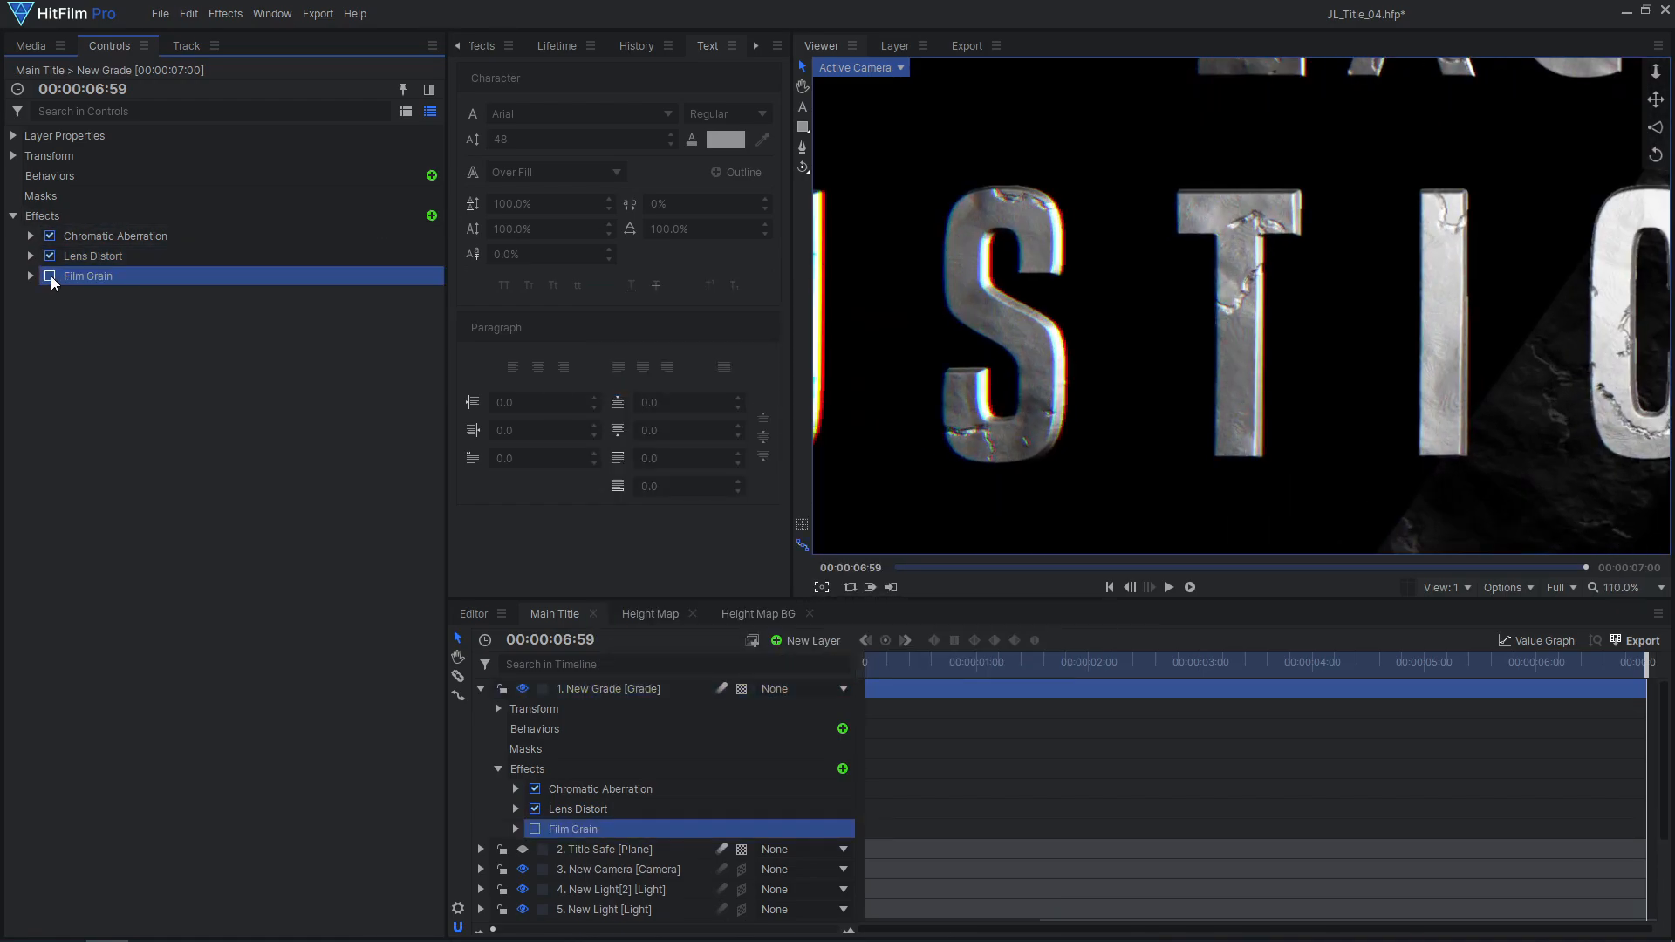